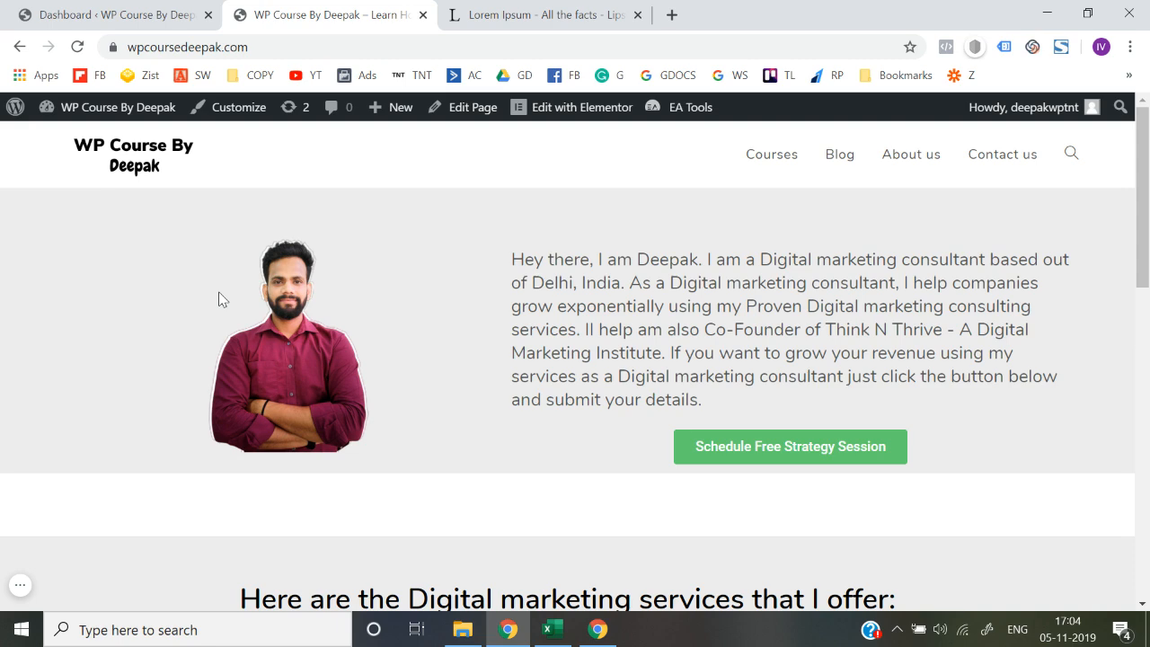
Look through the website's home page and its Blog page from header to footer.
{"action": "scroll", "coordinate": [218, 299], "scroll_direction": "down", "scroll_amount": 10}
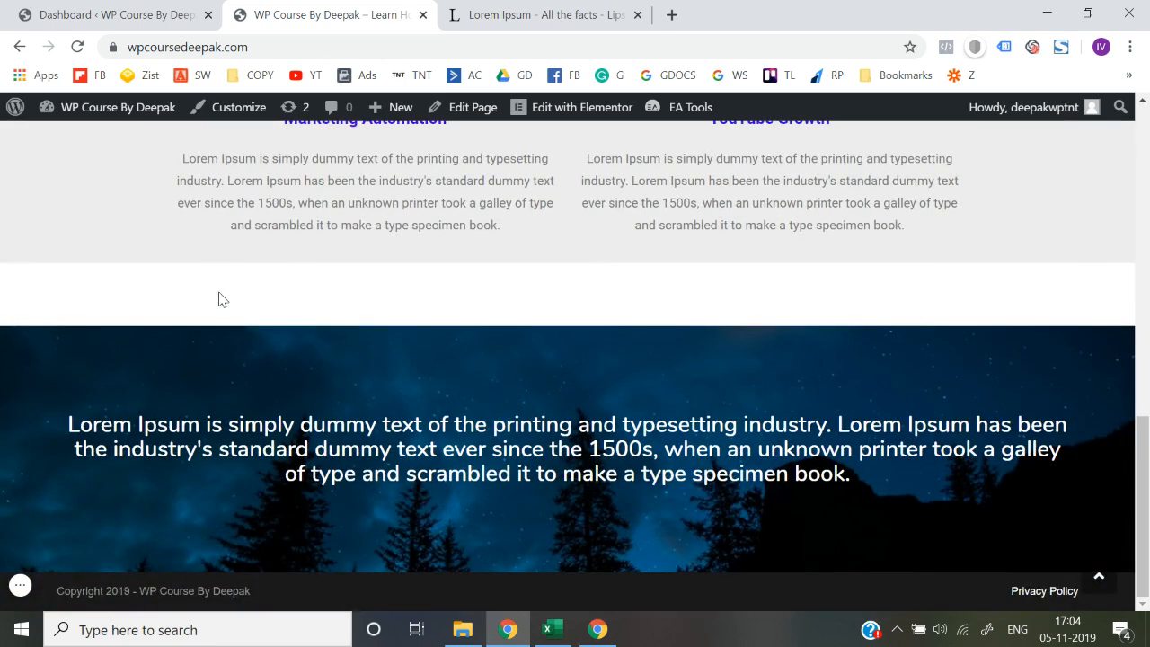
{"action": "scroll", "coordinate": [219, 299], "scroll_direction": "up", "scroll_amount": 10}
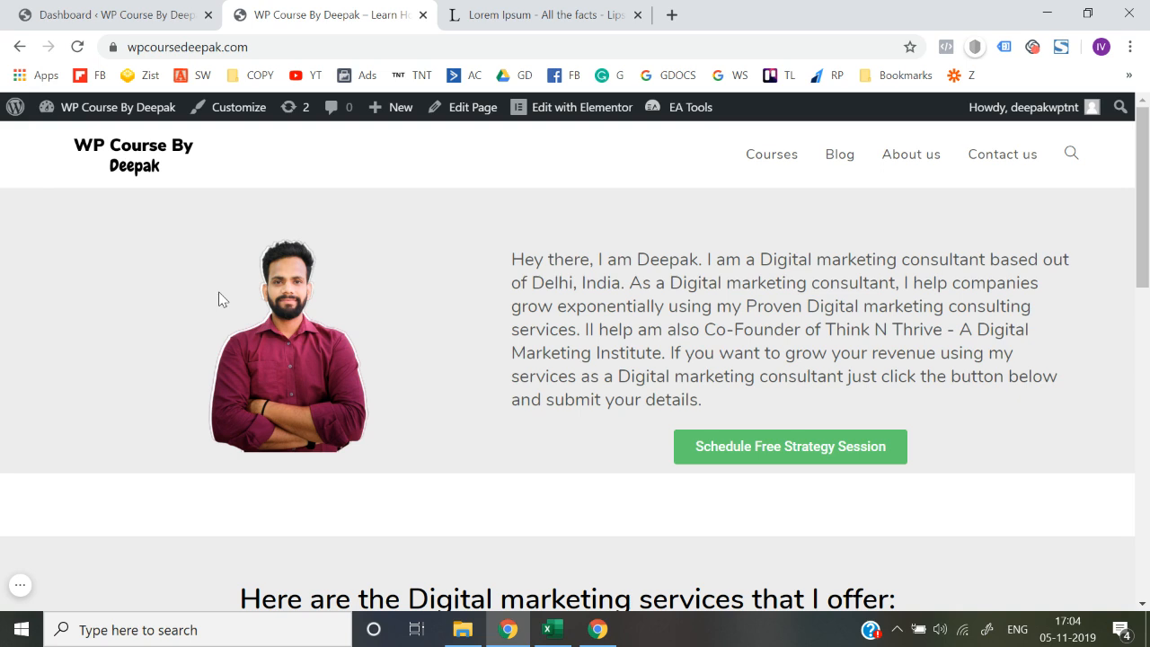
{"action": "left_click", "coordinate": [835, 162]}
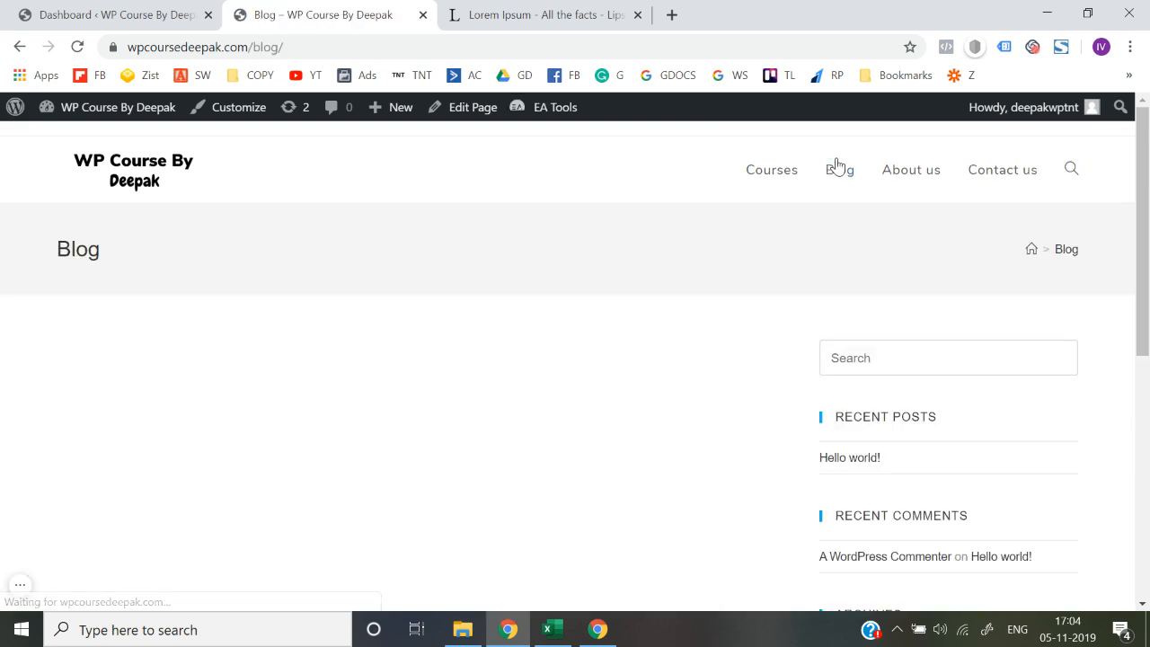
{"action": "scroll", "coordinate": [488, 418], "scroll_direction": "down", "scroll_amount": 5}
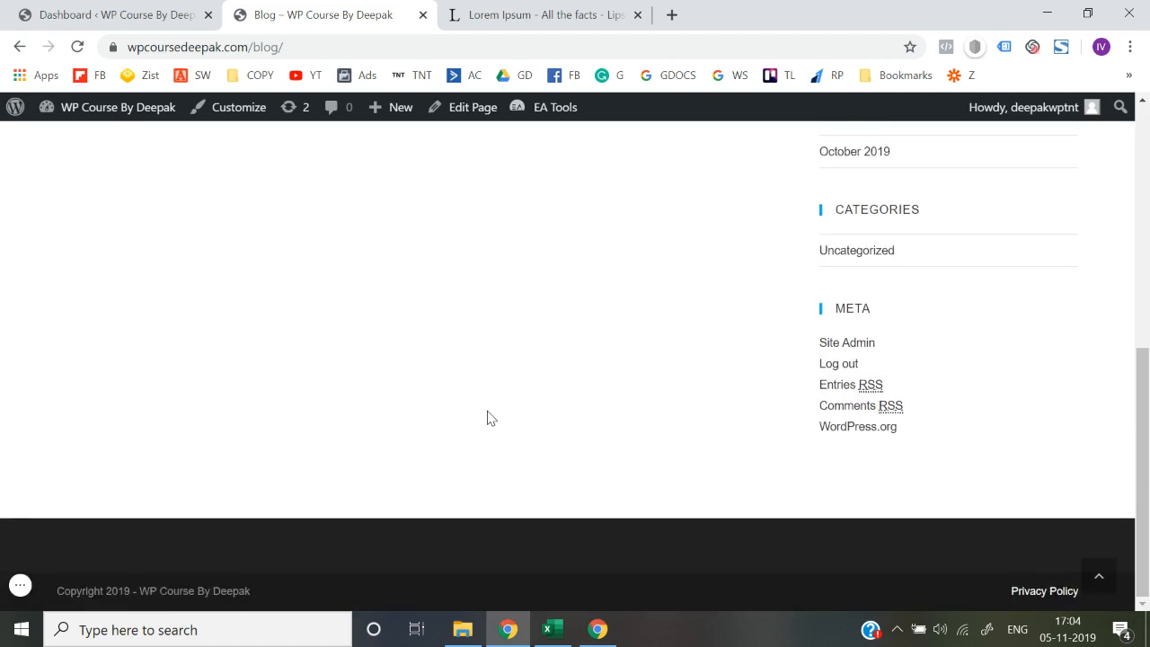
{"action": "scroll", "coordinate": [488, 418], "scroll_direction": "up", "scroll_amount": 5}
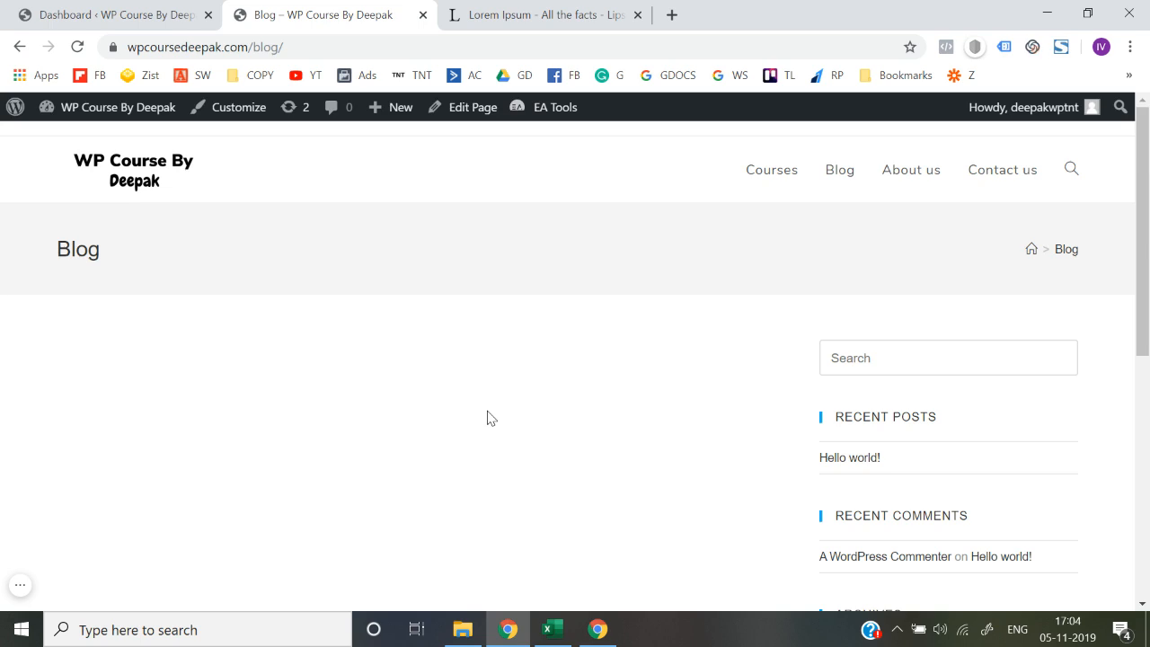
{"action": "left_click", "coordinate": [118, 179]}
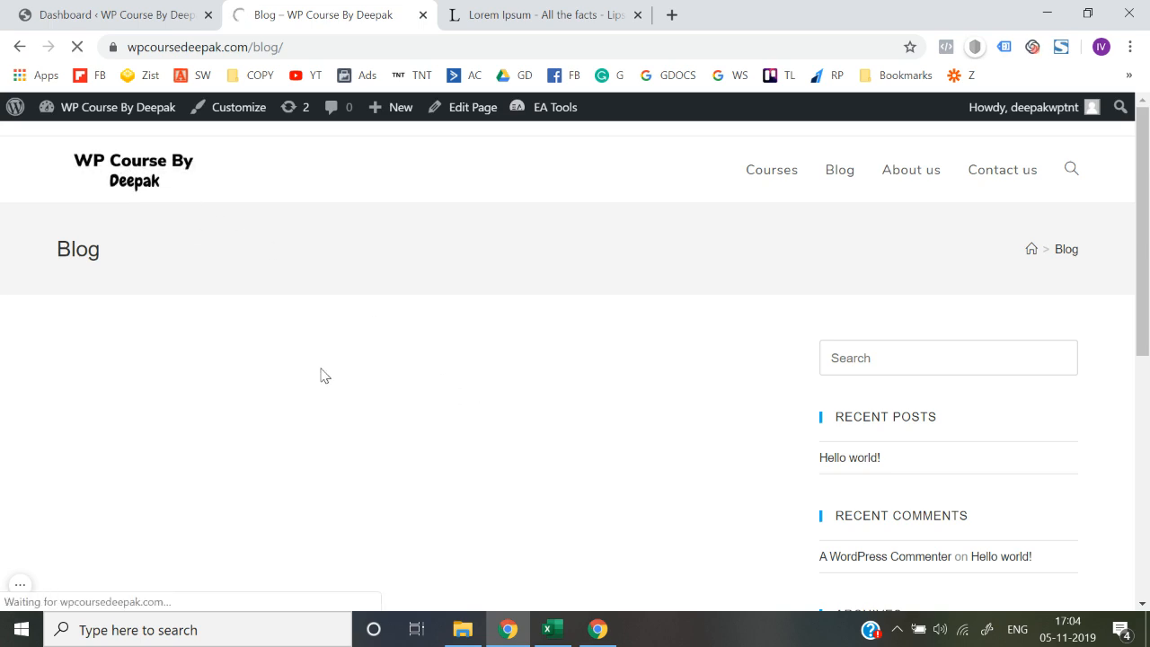
{"action": "scroll", "coordinate": [323, 376], "scroll_direction": "down", "scroll_amount": 15}
{"action": "scroll", "coordinate": [322, 376], "scroll_direction": "up", "scroll_amount": 9}
{"action": "scroll", "coordinate": [322, 376], "scroll_direction": "down", "scroll_amount": 4}
{"action": "scroll", "coordinate": [321, 376], "scroll_direction": "up", "scroll_amount": 5}
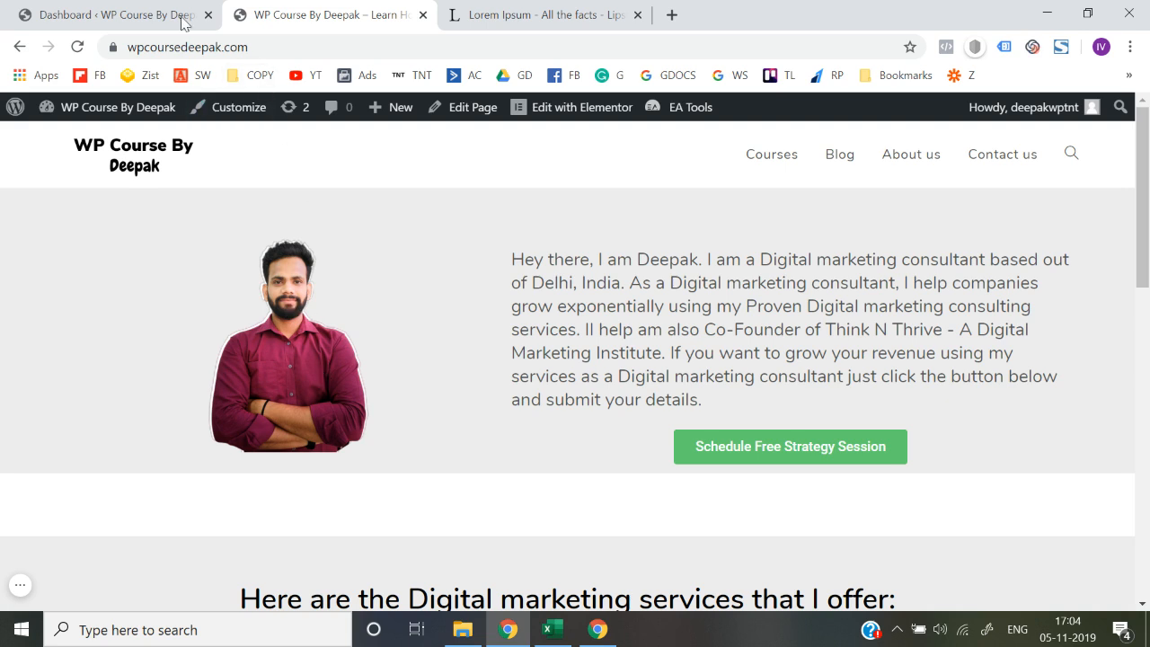
Check the dashboard's post options and look over the lipsum.com page that supplies the sample text.
{"action": "left_click", "coordinate": [144, 9]}
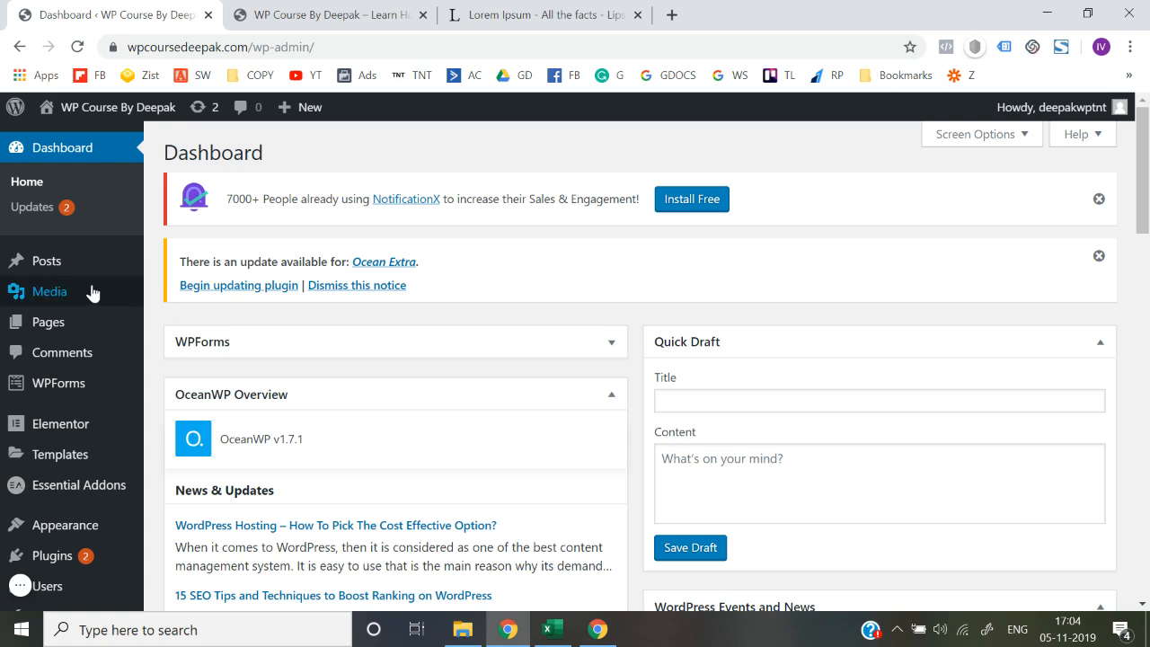
{"action": "mouse_move", "coordinate": [72, 272]}
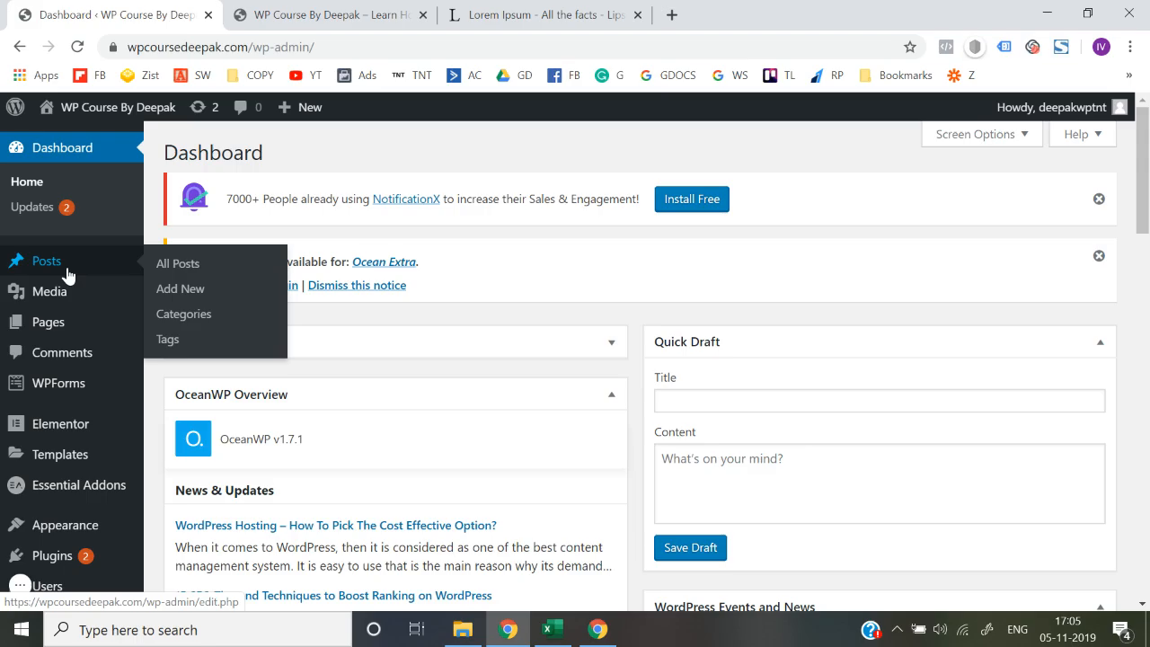
{"action": "left_click", "coordinate": [341, 14]}
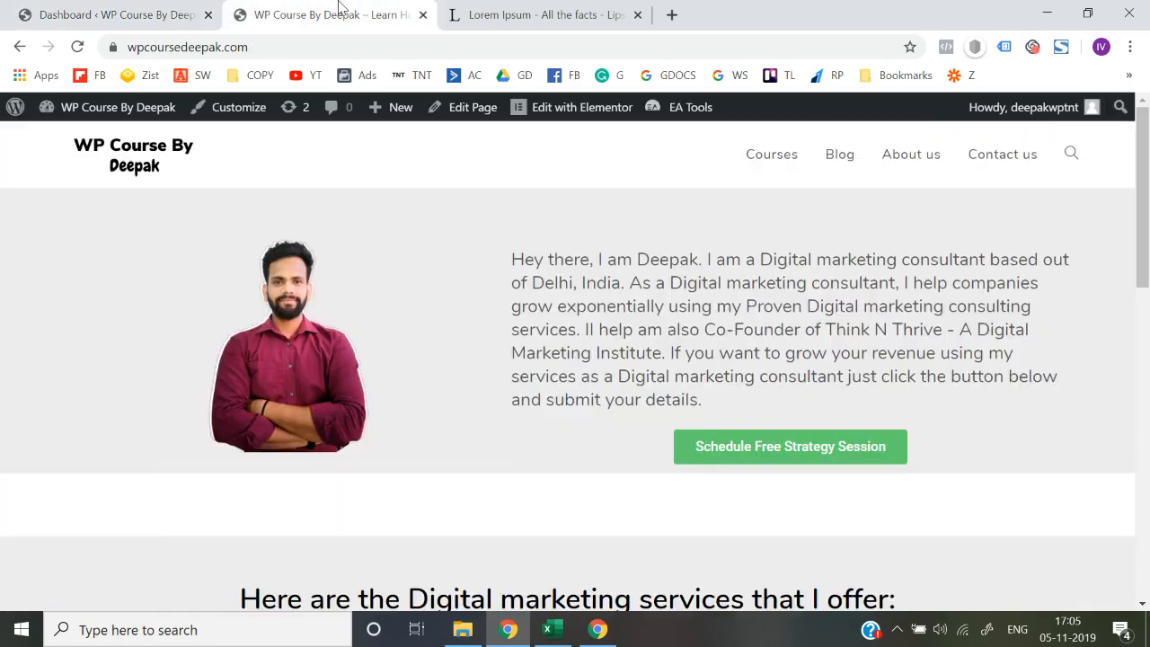
{"action": "left_click", "coordinate": [520, 15]}
{"action": "scroll", "coordinate": [472, 452], "scroll_direction": "down", "scroll_amount": 5}
{"action": "scroll", "coordinate": [473, 452], "scroll_direction": "up", "scroll_amount": 20}
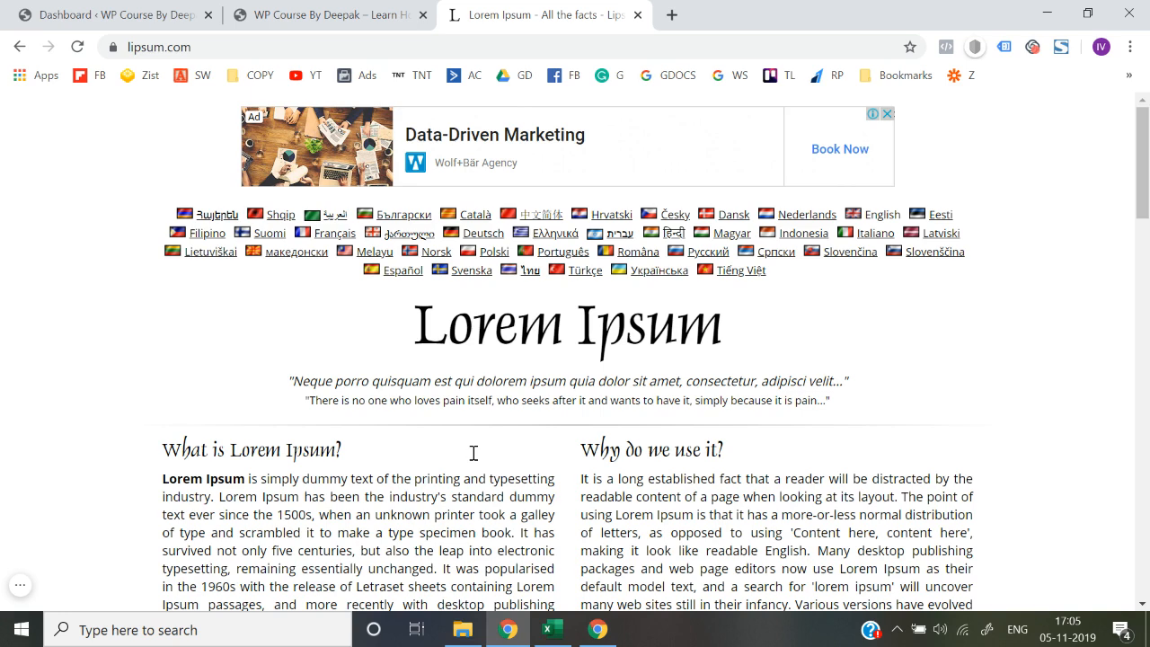
{"action": "left_click", "coordinate": [162, 13]}
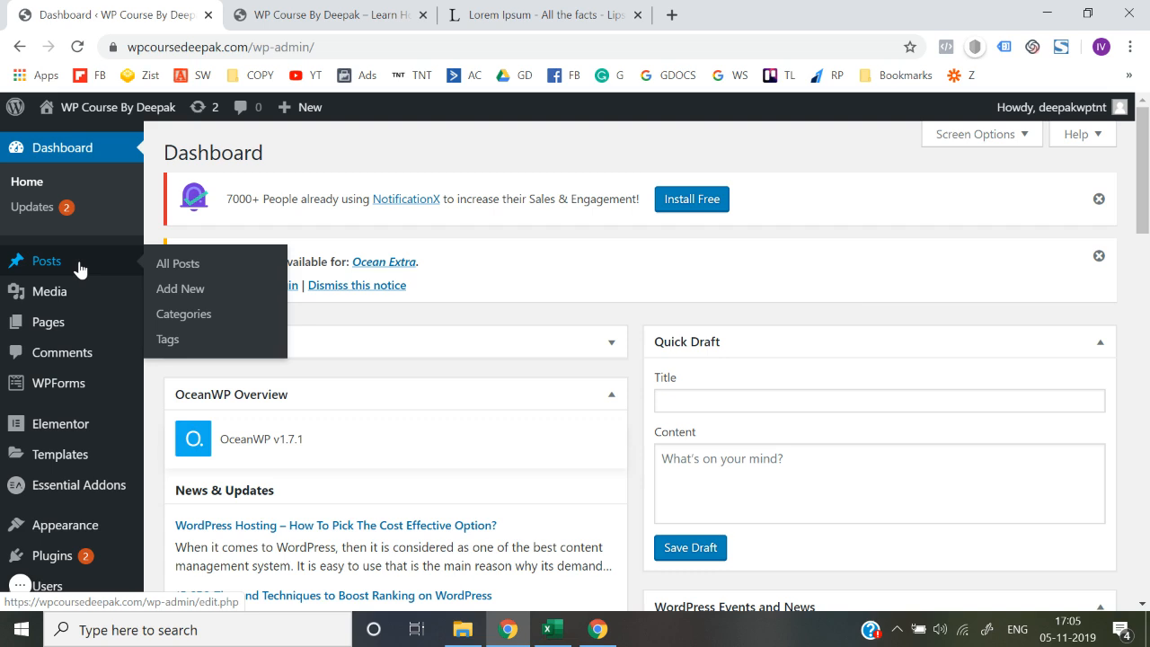
Examine the live Blog page, including its content area and sidebar.
{"action": "left_click", "coordinate": [341, 13]}
{"action": "left_click", "coordinate": [832, 167]}
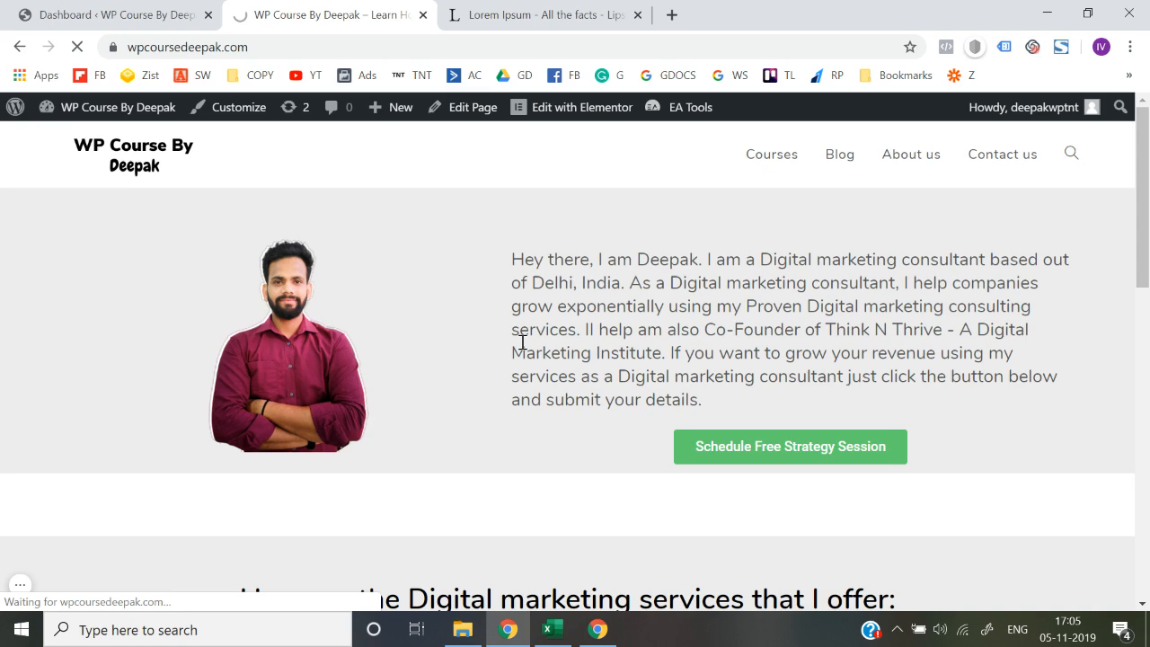
{"action": "scroll", "coordinate": [522, 342], "scroll_direction": "down", "scroll_amount": 5}
{"action": "scroll", "coordinate": [522, 342], "scroll_direction": "up", "scroll_amount": 6}
{"action": "scroll", "coordinate": [522, 342], "scroll_direction": "down", "scroll_amount": 6}
{"action": "scroll", "coordinate": [522, 343], "scroll_direction": "up", "scroll_amount": 6}
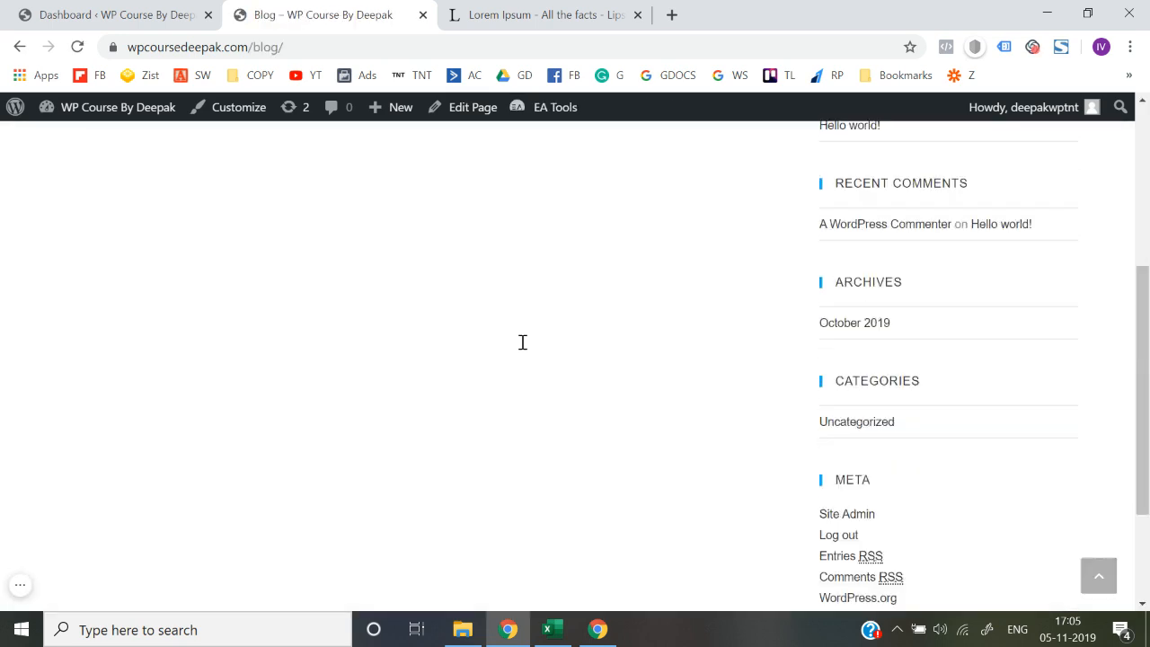
{"action": "scroll", "coordinate": [522, 342], "scroll_direction": "down", "scroll_amount": 5}
{"action": "scroll", "coordinate": [522, 342], "scroll_direction": "up", "scroll_amount": 5}
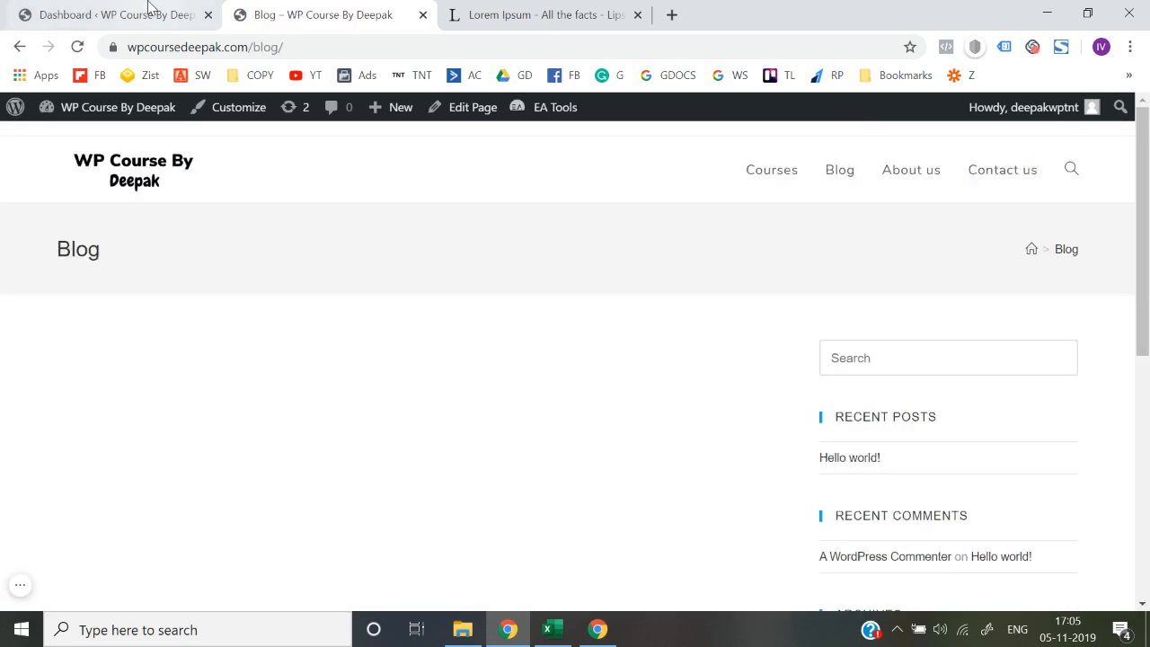
Start a new blog post from the WordPress dashboard.
{"action": "left_click", "coordinate": [144, 13]}
{"action": "mouse_move", "coordinate": [69, 262]}
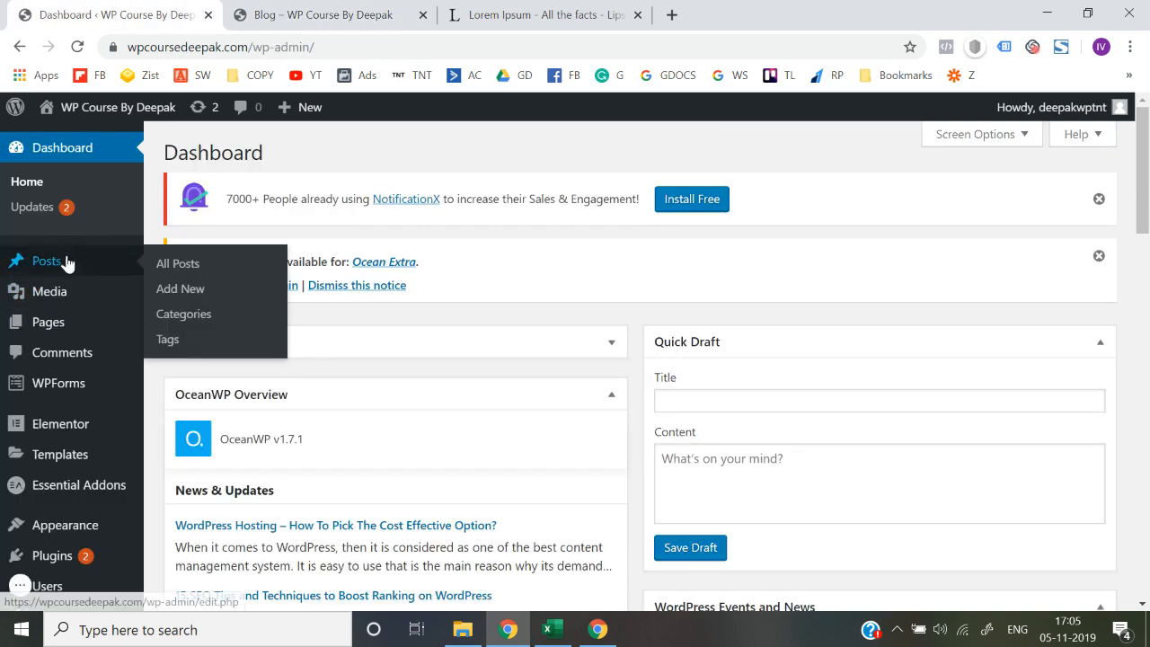
{"action": "left_click", "coordinate": [193, 291]}
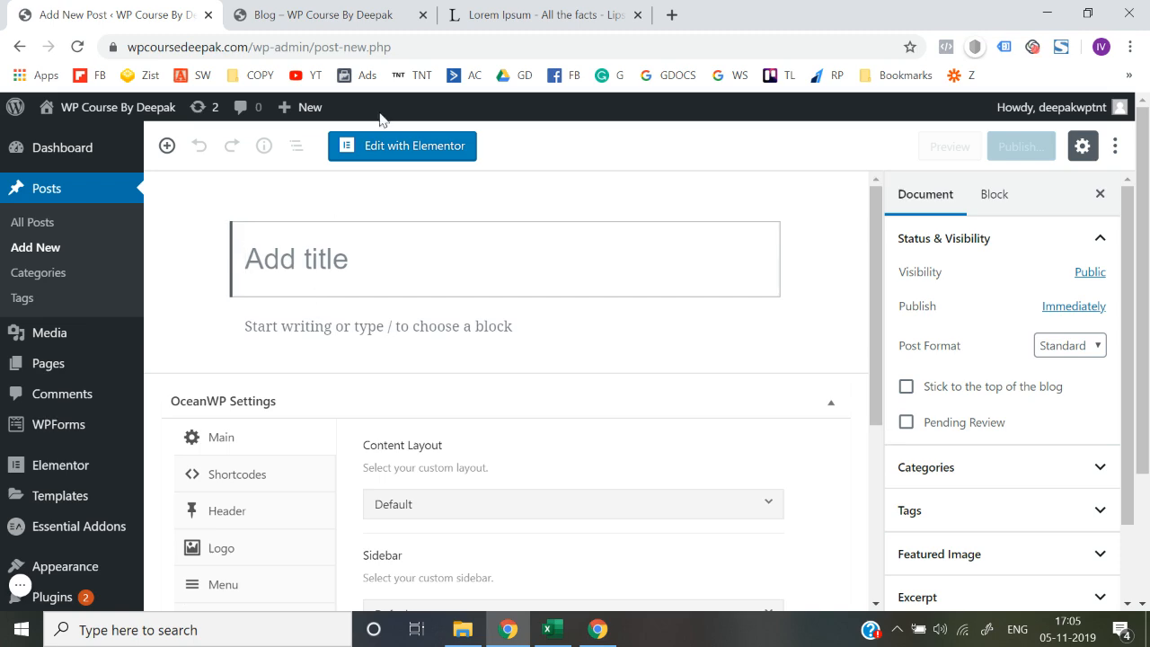
Copy the heading "What is Lorem Ipsum?" from lipsum.com and paste it as the new post's title.
{"action": "left_click", "coordinate": [526, 9]}
{"action": "scroll", "coordinate": [402, 401], "scroll_direction": "down", "scroll_amount": 1}
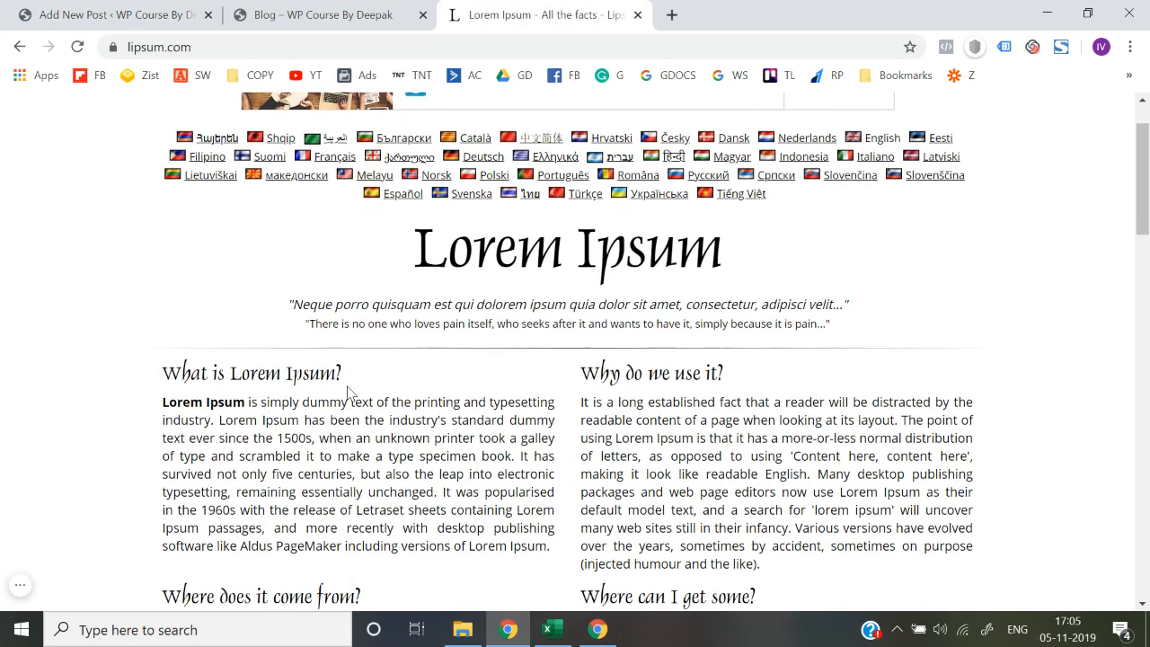
{"action": "left_click_drag", "start_coordinate": [342, 373], "coordinate": [172, 375]}
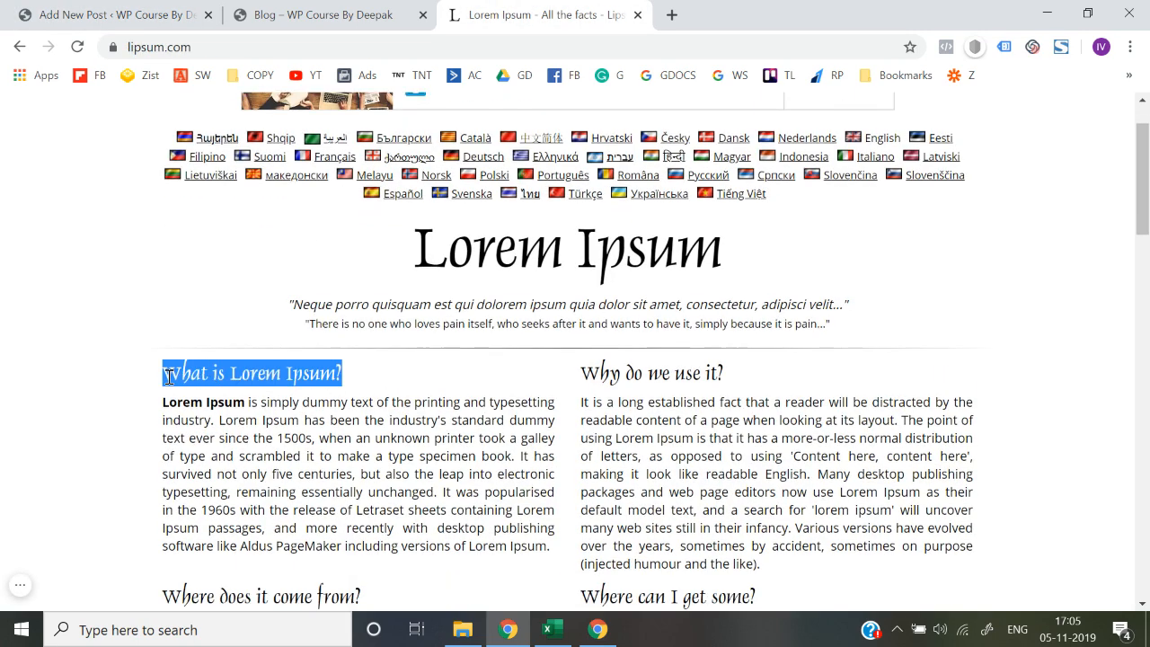
{"action": "key", "text": "ctrl+c"}
{"action": "left_click", "coordinate": [117, 14]}
{"action": "left_click", "coordinate": [410, 268]}
{"action": "key", "text": "ctrl+v"}
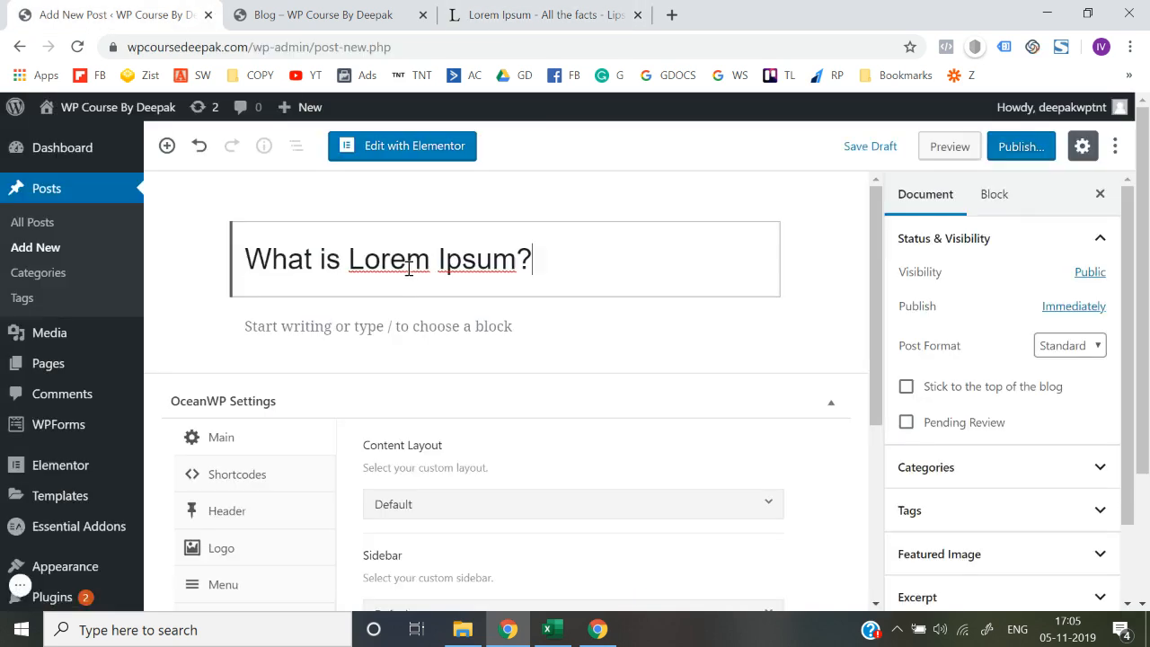
{"action": "left_click", "coordinate": [232, 327]}
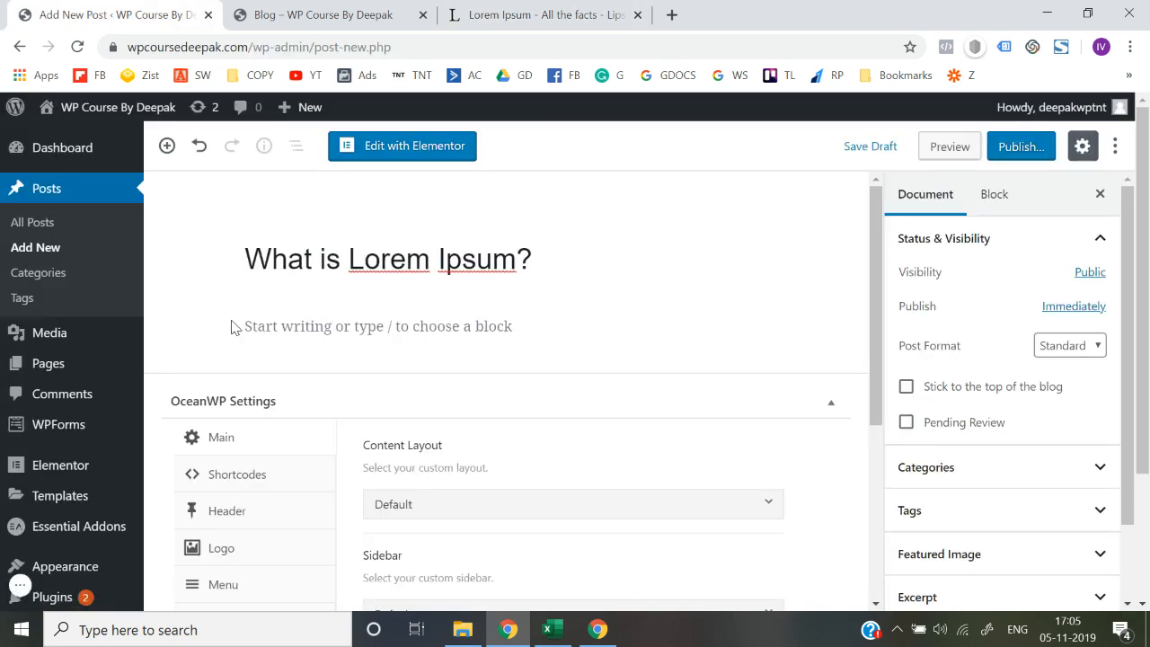
{"action": "left_click", "coordinate": [307, 330]}
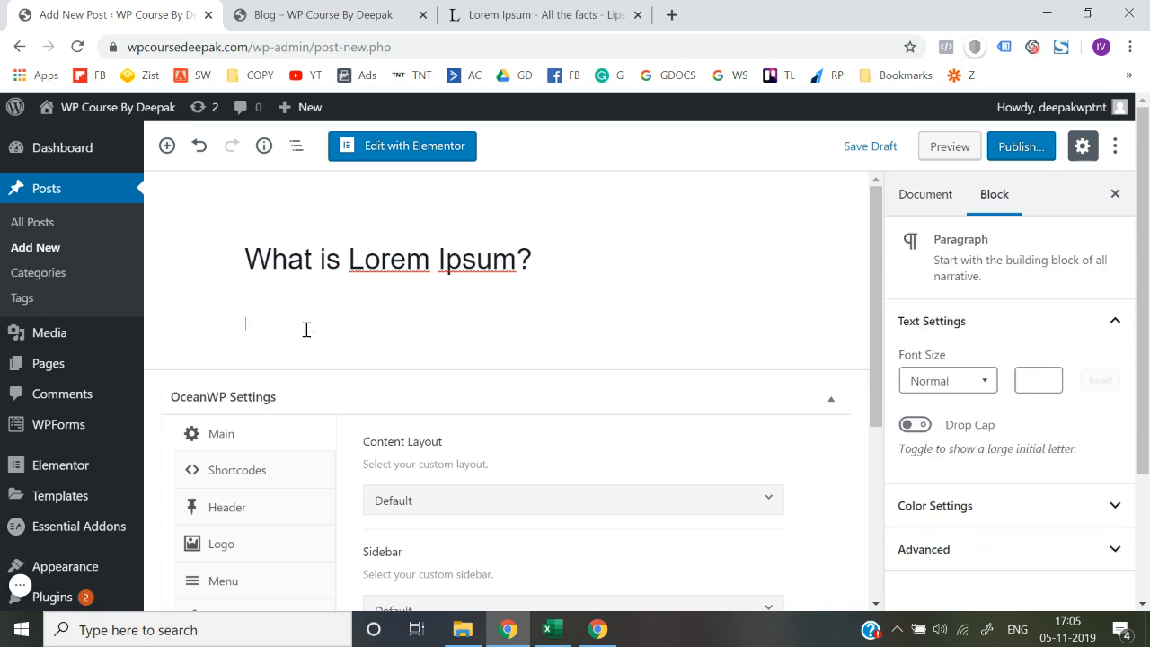
{"action": "left_click", "coordinate": [195, 305]}
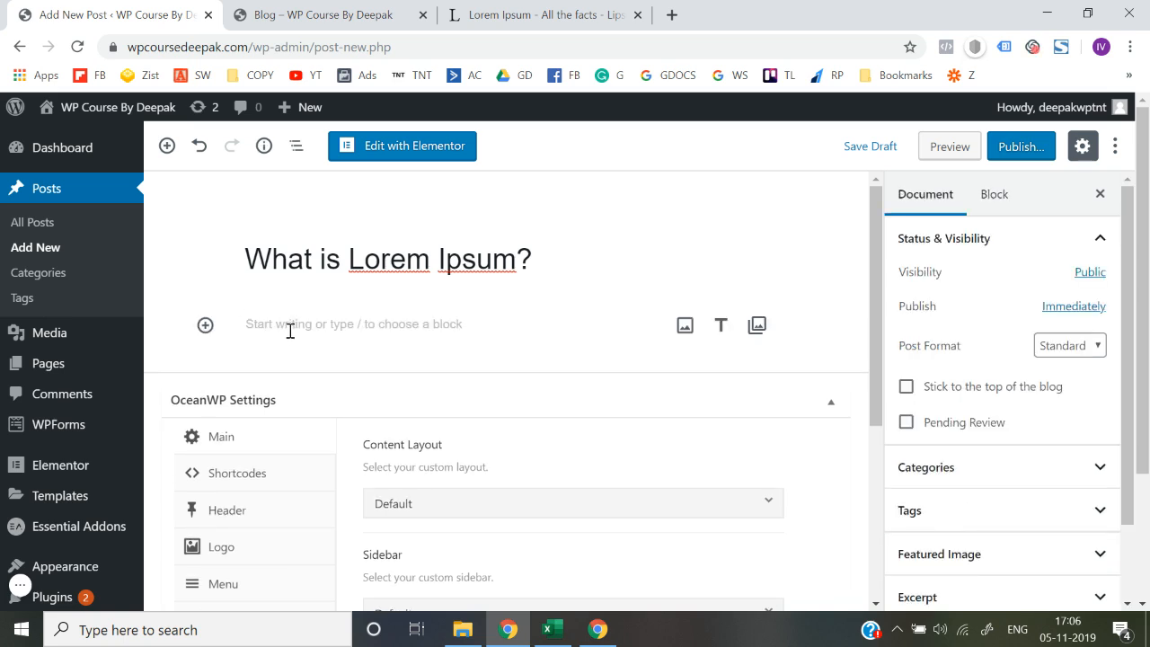
{"action": "left_click", "coordinate": [342, 330]}
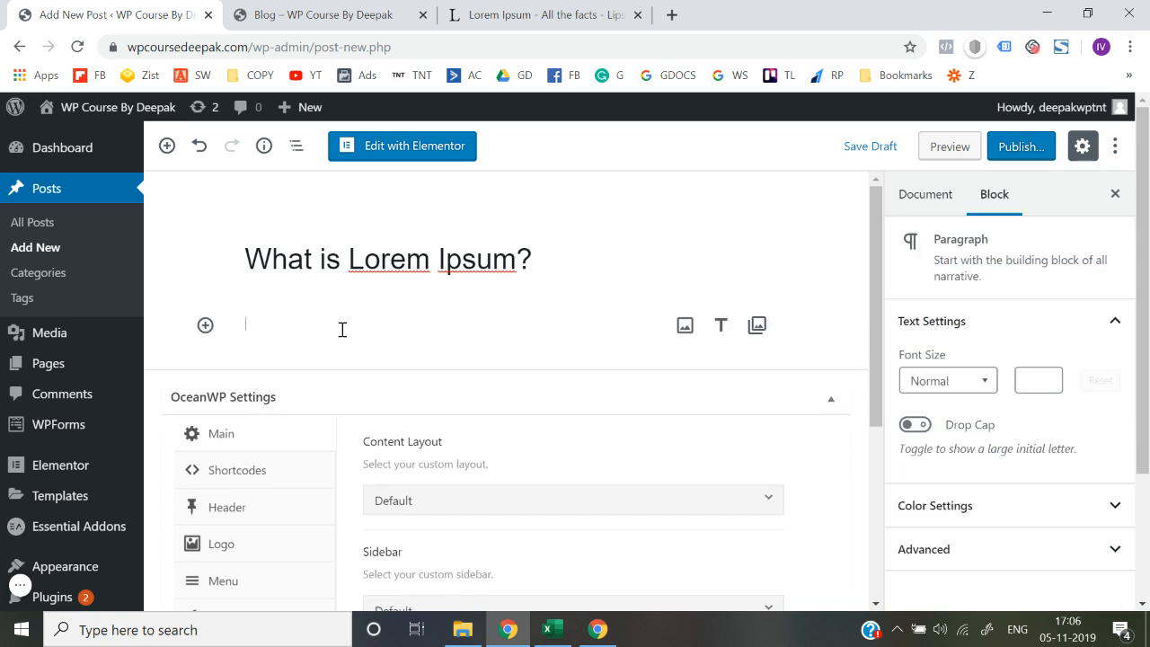
{"action": "left_click", "coordinate": [177, 284]}
Copy the full paragraph under "What is Lorem Ipsum?" on lipsum.com and paste it into the post body below the title.
{"action": "left_click", "coordinate": [269, 332]}
{"action": "left_click", "coordinate": [354, 7]}
{"action": "left_click", "coordinate": [443, 9]}
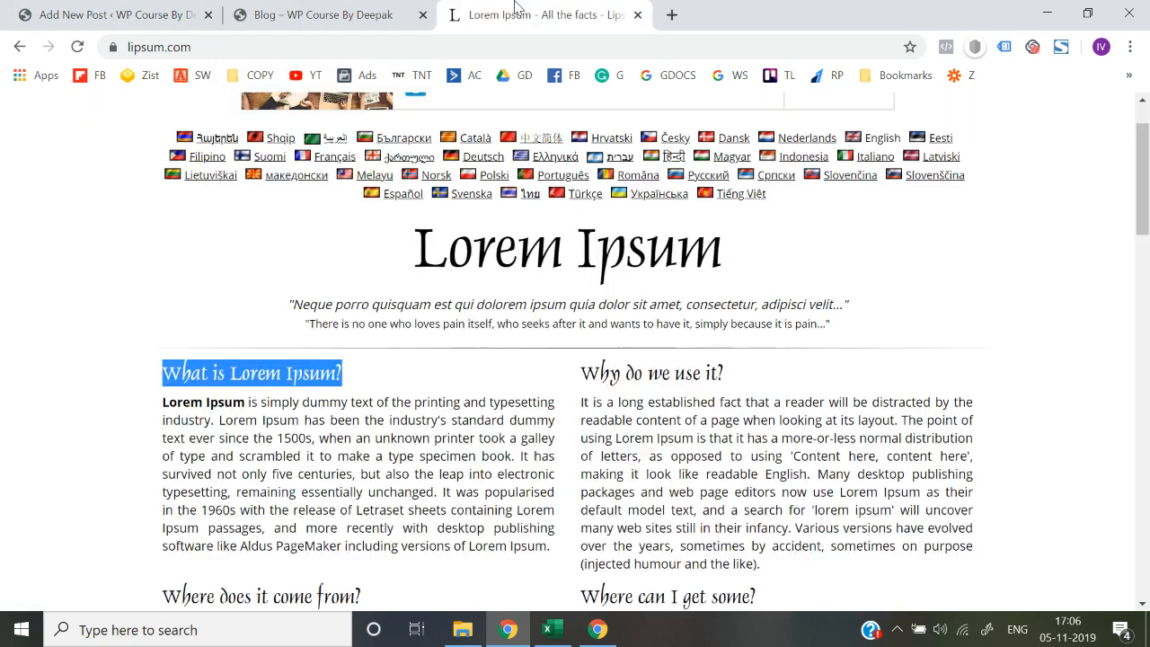
{"action": "scroll", "coordinate": [180, 474], "scroll_direction": "down", "scroll_amount": 2}
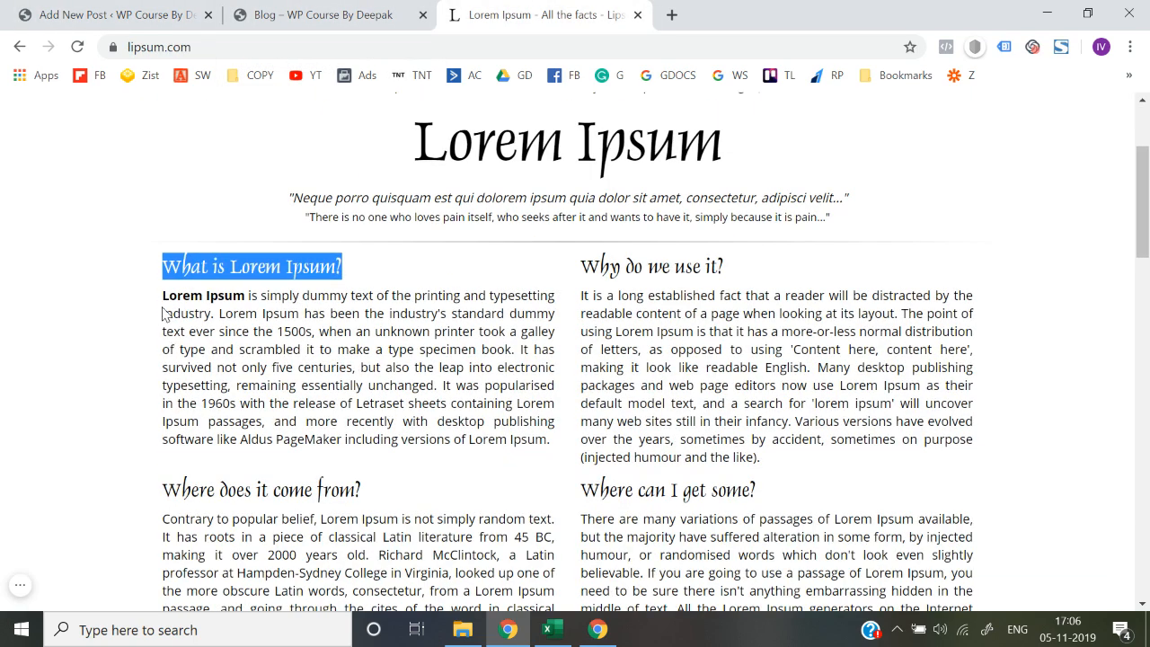
{"action": "left_click_drag", "start_coordinate": [164, 297], "coordinate": [554, 449]}
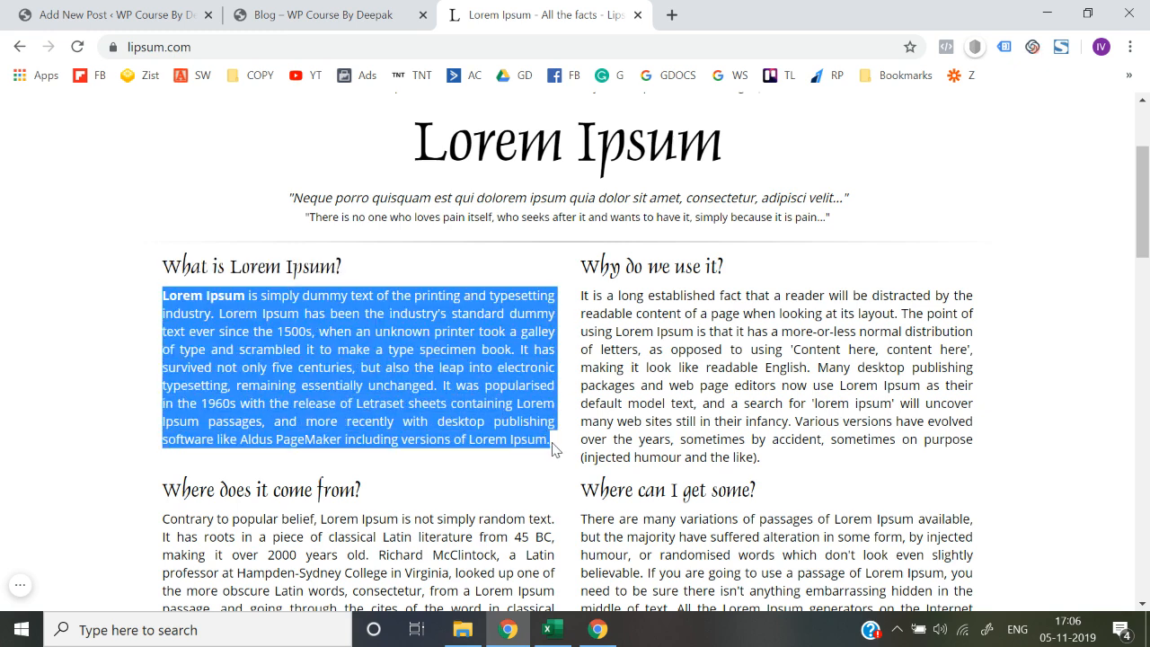
{"action": "key", "text": "ctrl+c"}
{"action": "left_click", "coordinate": [158, 11]}
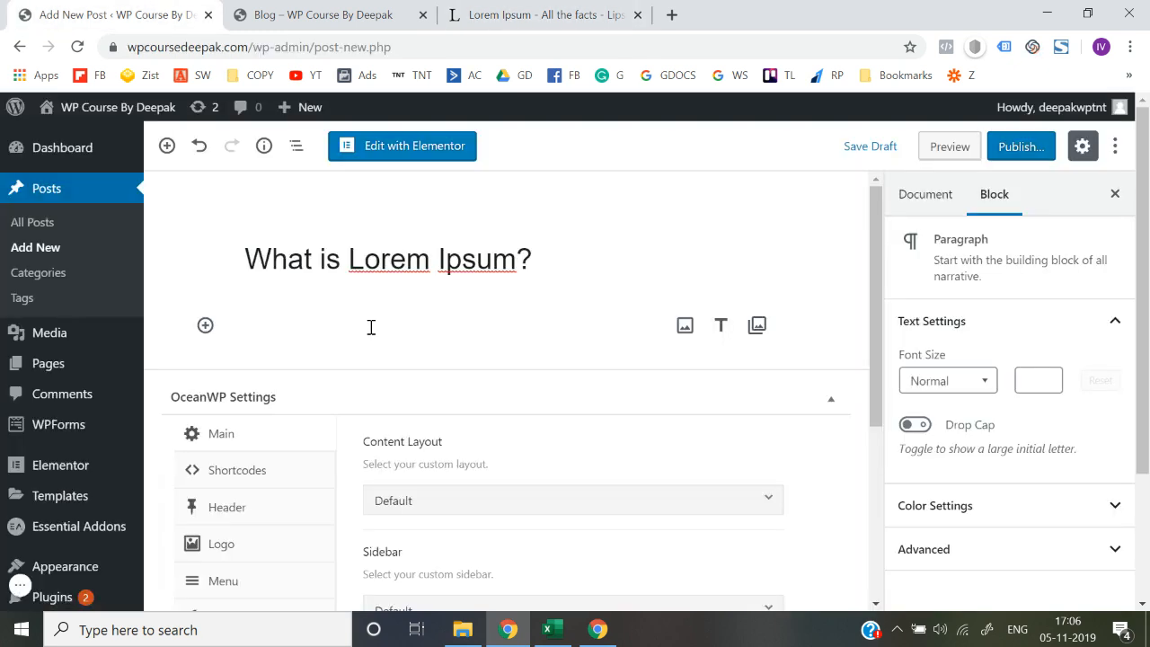
{"action": "key", "text": "ctrl+v"}
{"action": "left_click", "coordinate": [153, 442]}
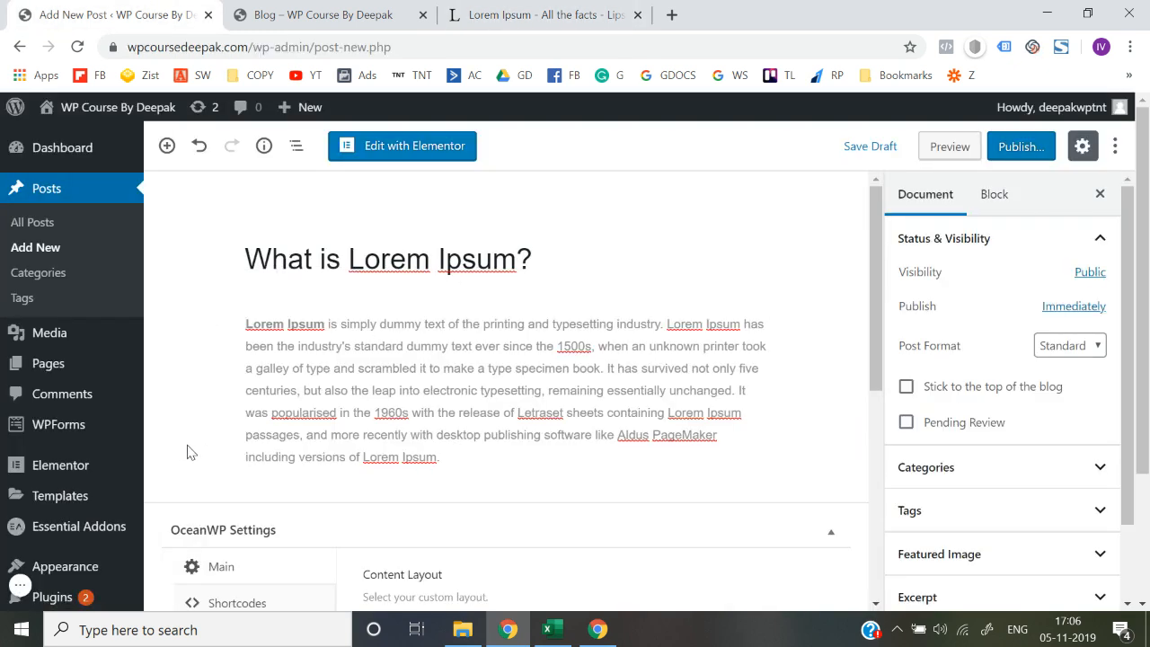
Add an Image block on a new line below the pasted paragraph.
{"action": "scroll", "coordinate": [227, 464], "scroll_direction": "down", "scroll_amount": 1}
{"action": "left_click", "coordinate": [454, 413]}
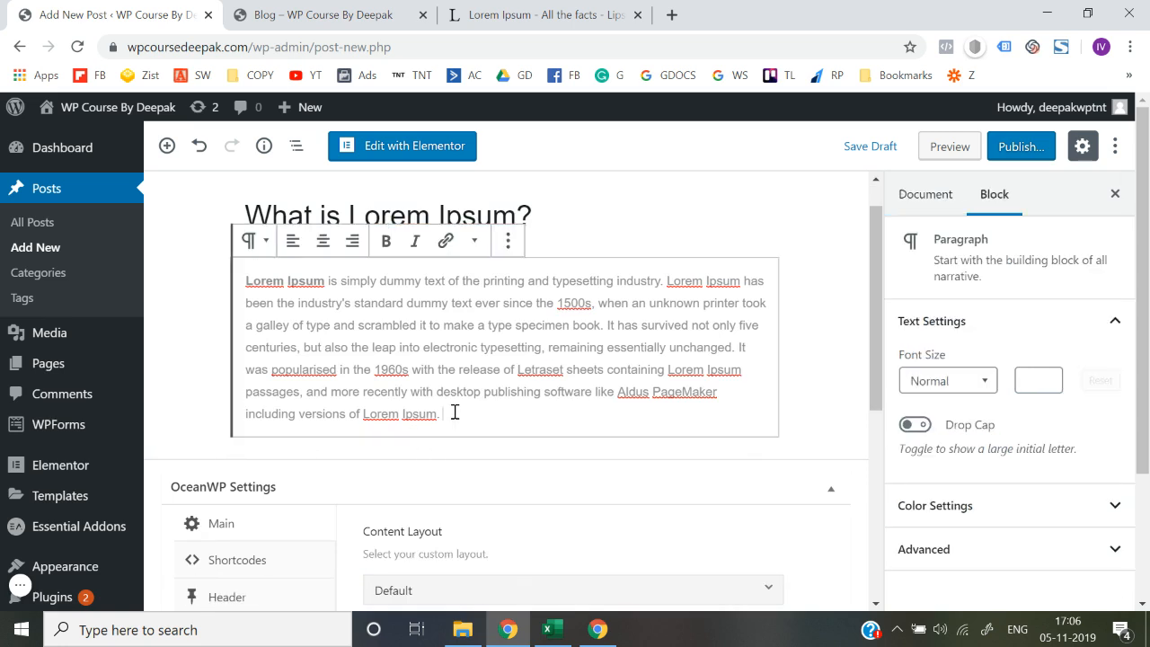
{"action": "key", "text": "Return"}
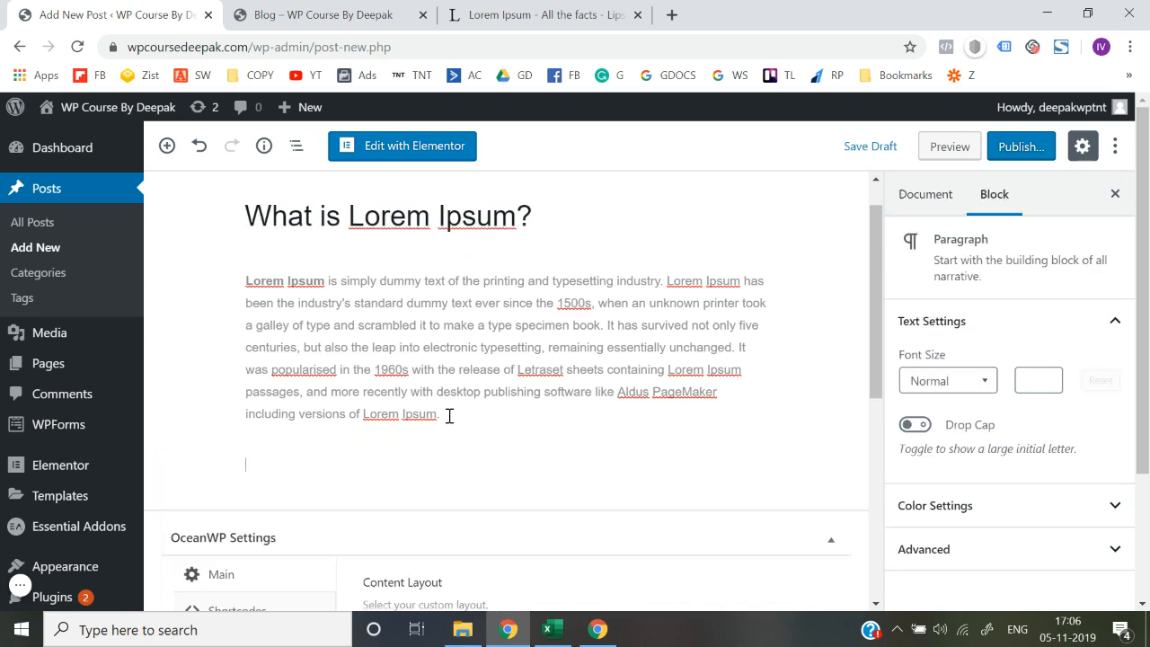
{"action": "left_click", "coordinate": [206, 465]}
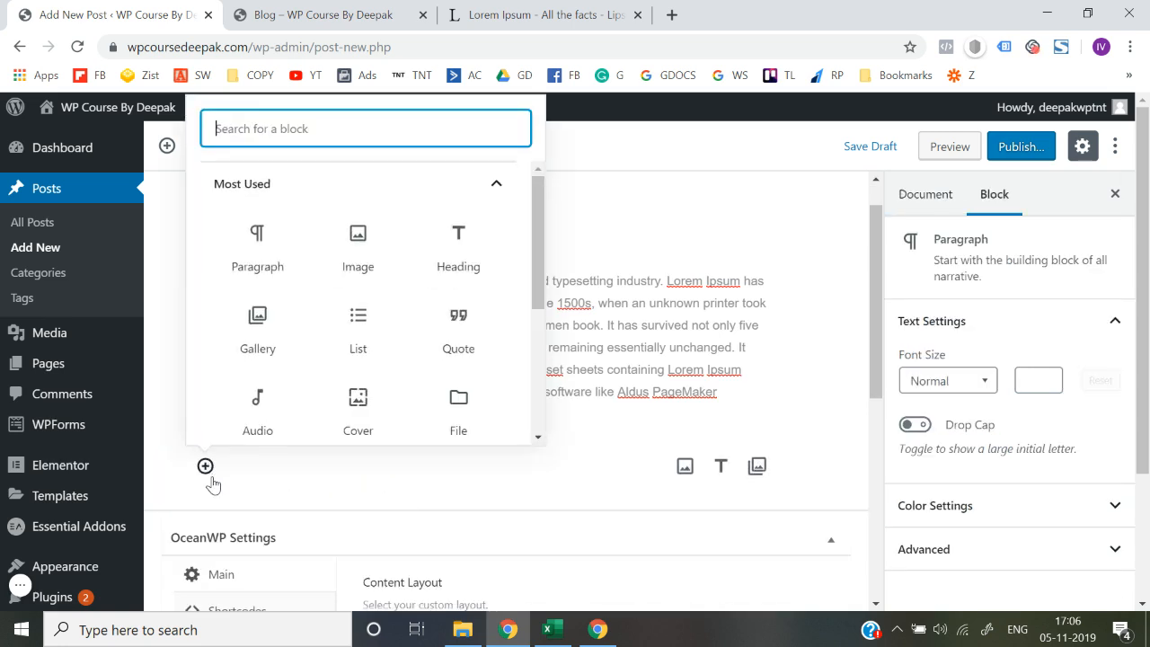
{"action": "left_click", "coordinate": [188, 467]}
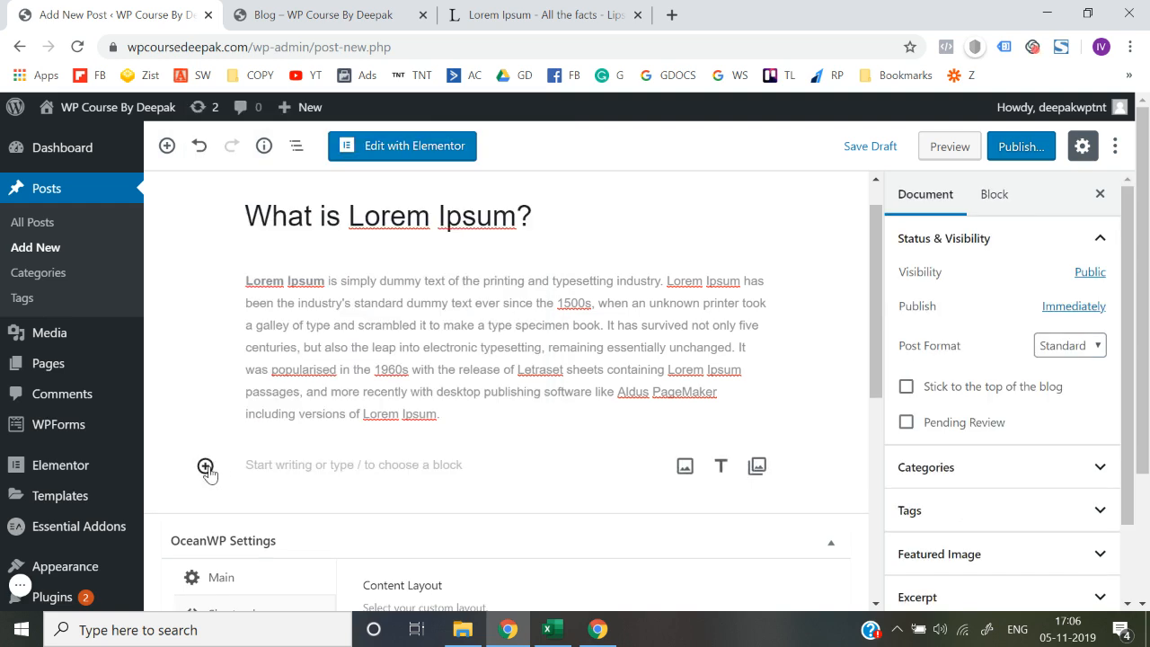
{"action": "left_click", "coordinate": [206, 465]}
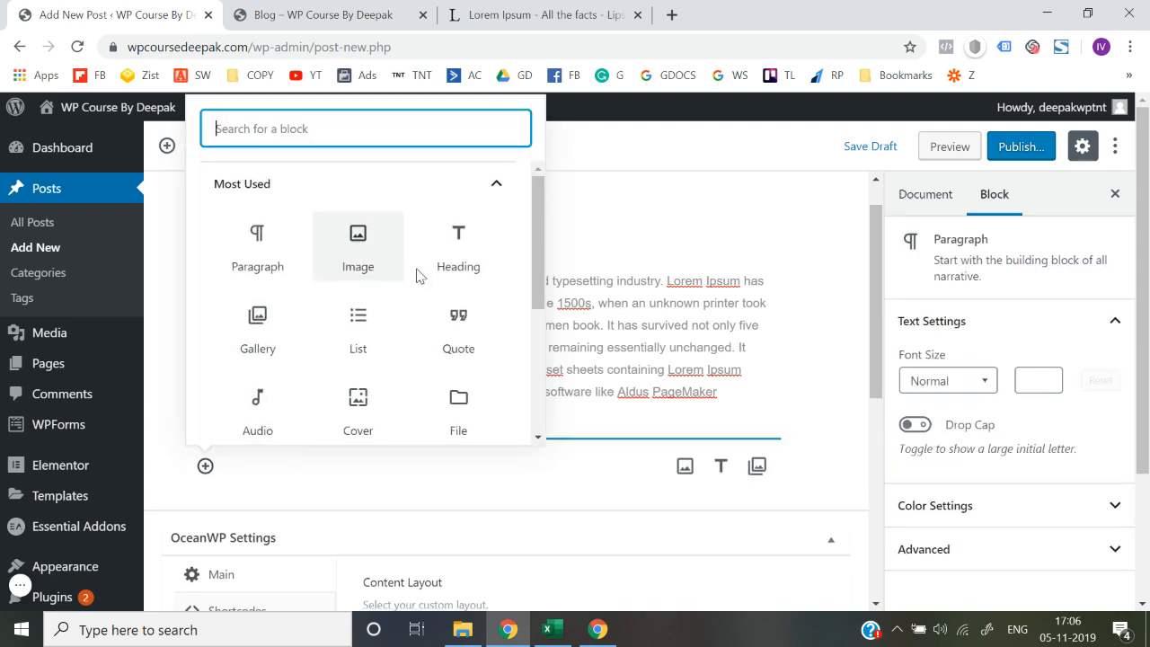
{"action": "left_click", "coordinate": [369, 272]}
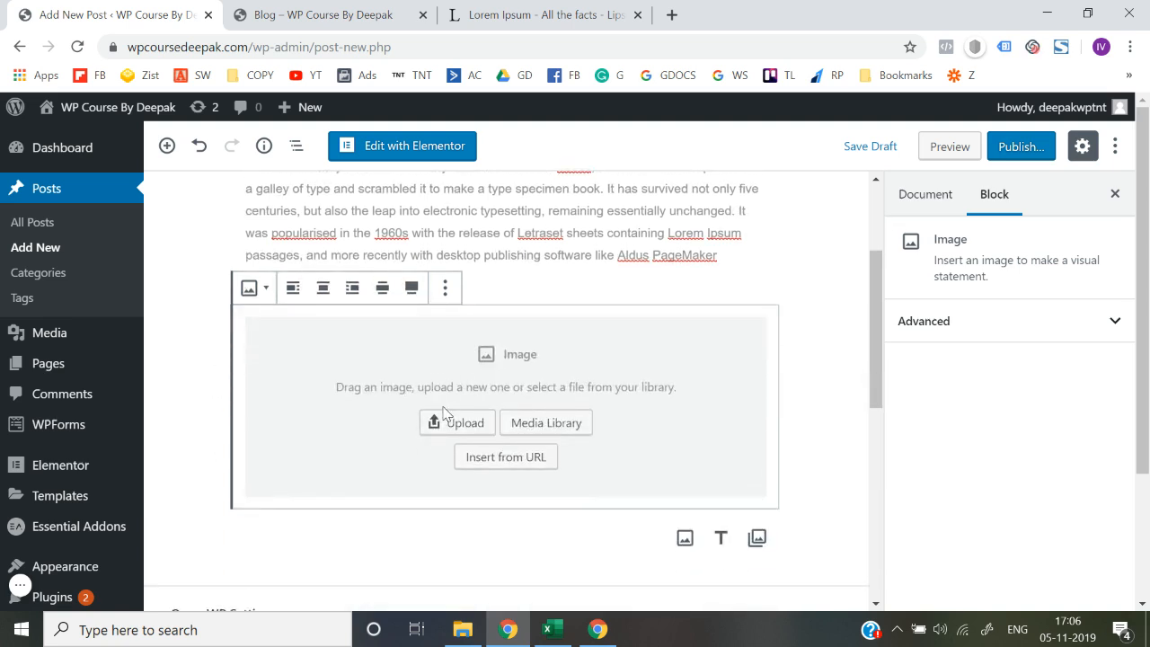
Upload the board-chart photo background-board-chart-data-590041 from the Downloads folder into the new Image block.
{"action": "left_click", "coordinate": [460, 428]}
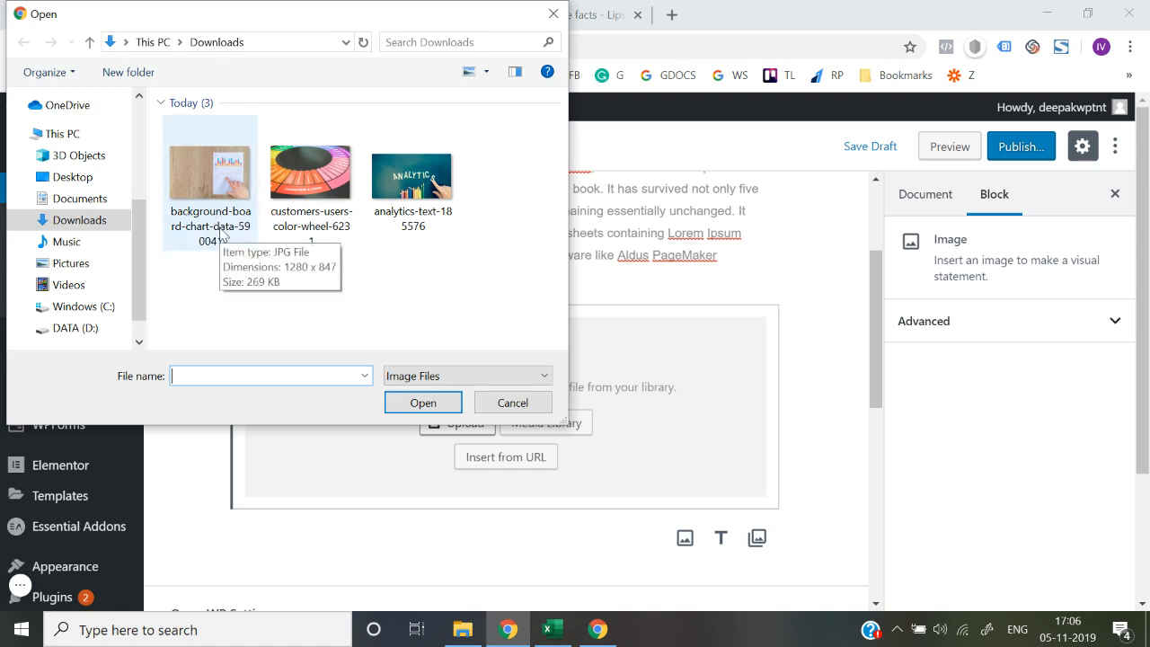
{"action": "double_click", "coordinate": [225, 234]}
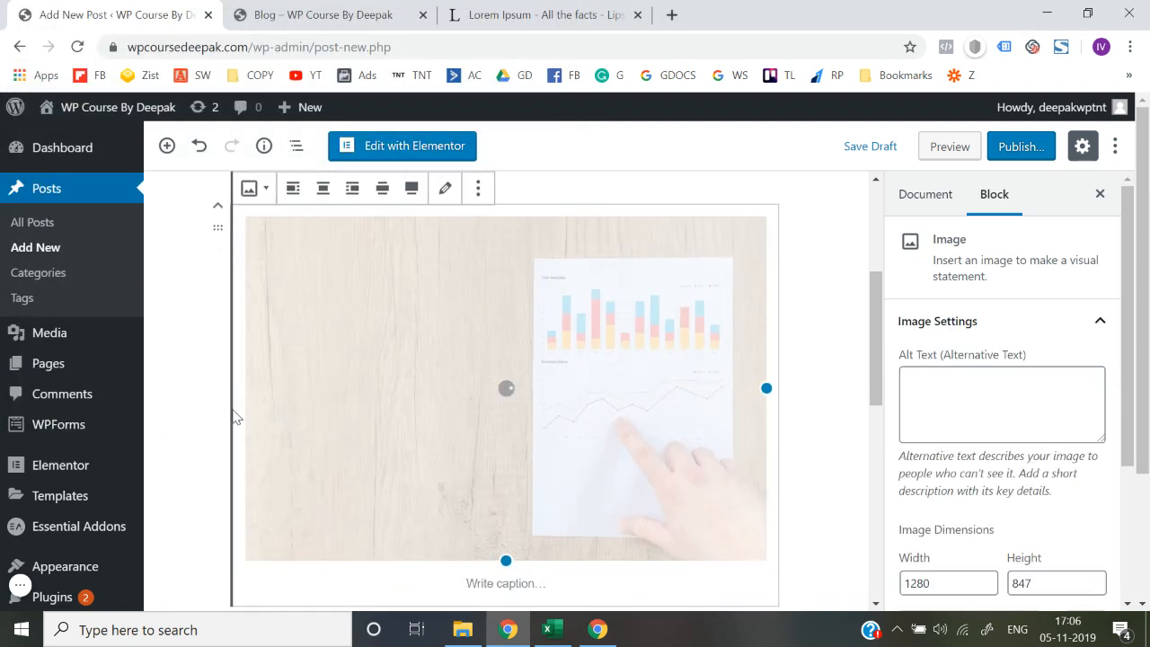
{"action": "scroll", "coordinate": [236, 418], "scroll_direction": "down", "scroll_amount": 1}
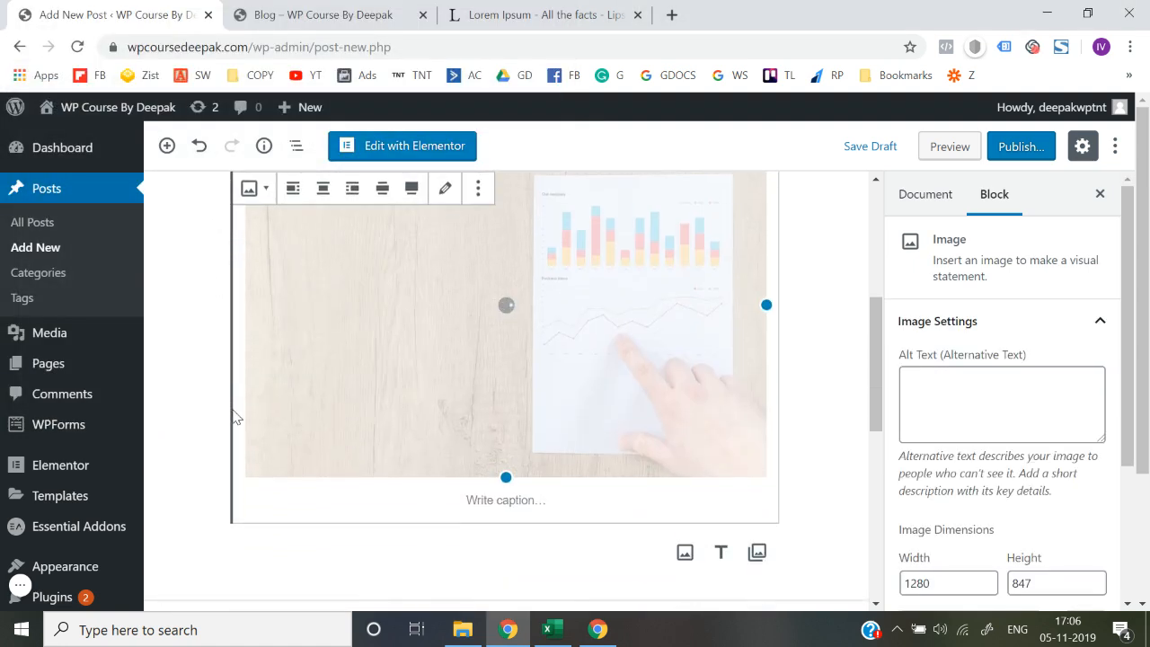
{"action": "scroll", "coordinate": [235, 418], "scroll_direction": "up", "scroll_amount": 1}
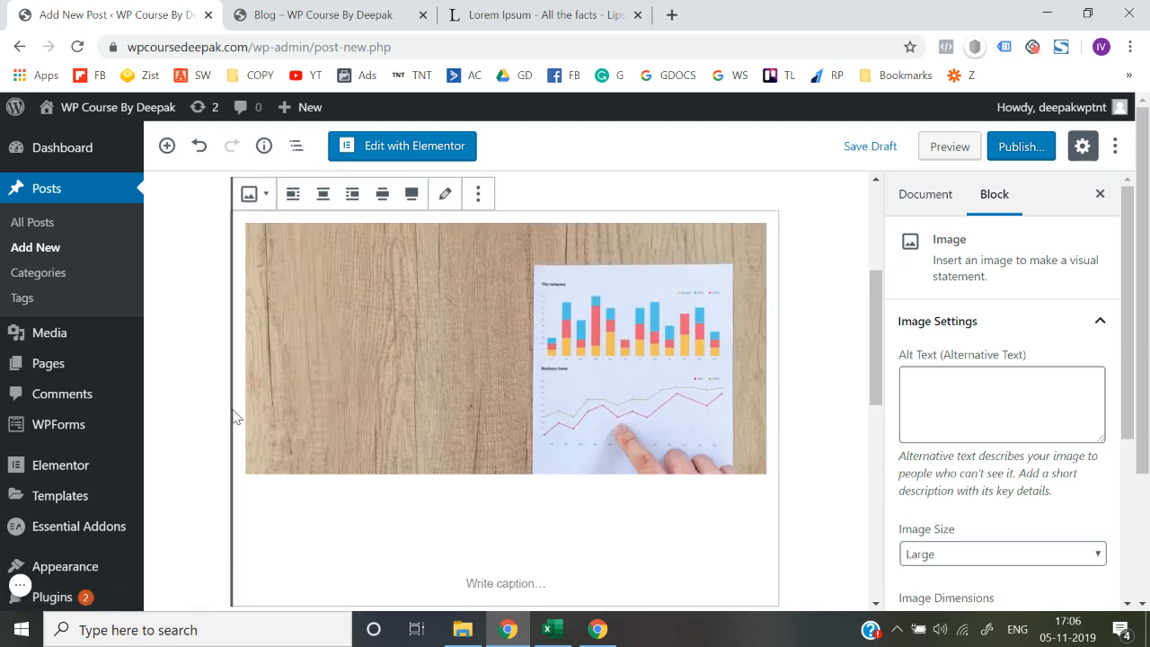
{"action": "scroll", "coordinate": [235, 417], "scroll_direction": "down", "scroll_amount": 1}
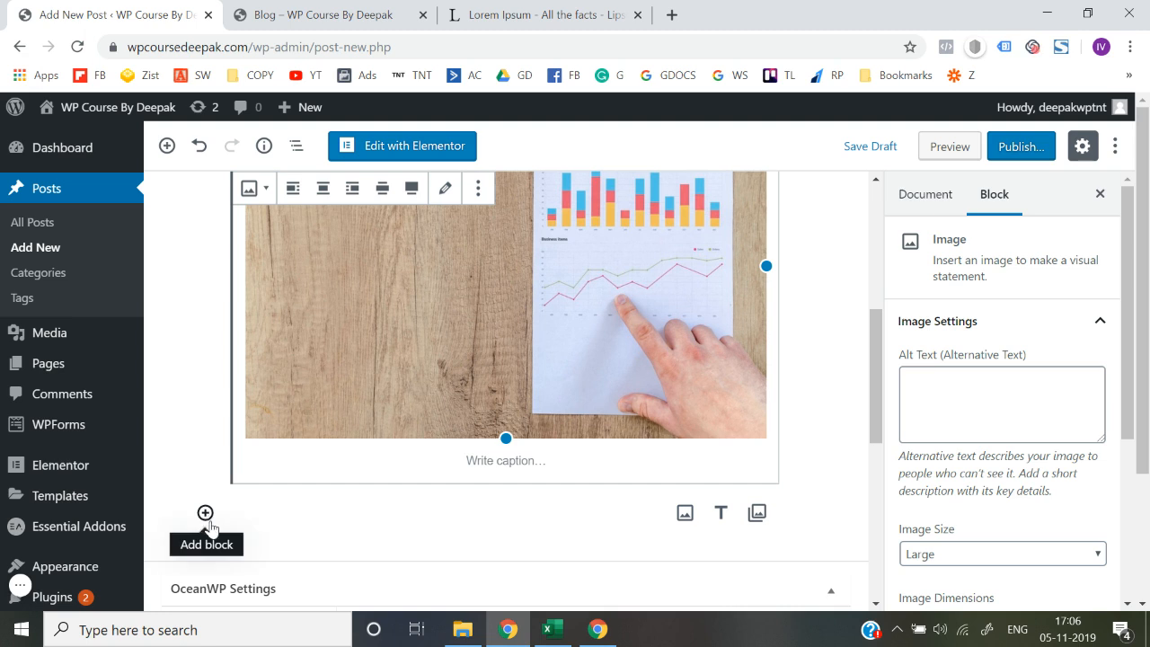
Add an empty Paragraph block directly below the uploaded image.
{"action": "scroll", "coordinate": [206, 518], "scroll_direction": "down", "scroll_amount": 1}
{"action": "left_click", "coordinate": [205, 466]}
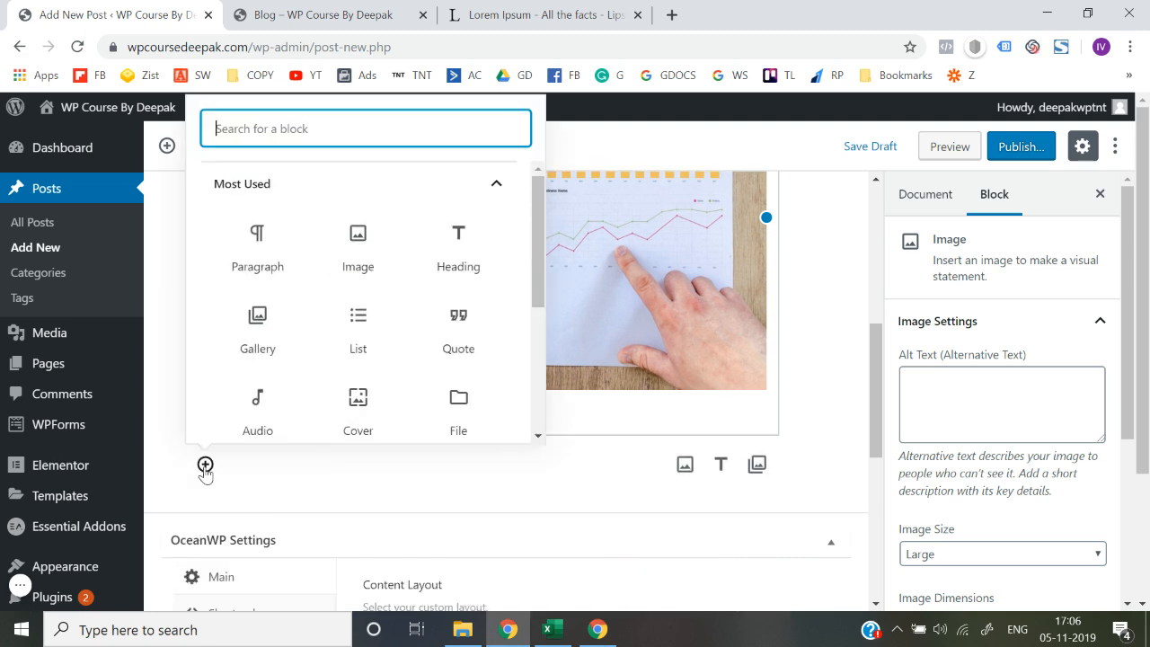
{"action": "left_click", "coordinate": [257, 257]}
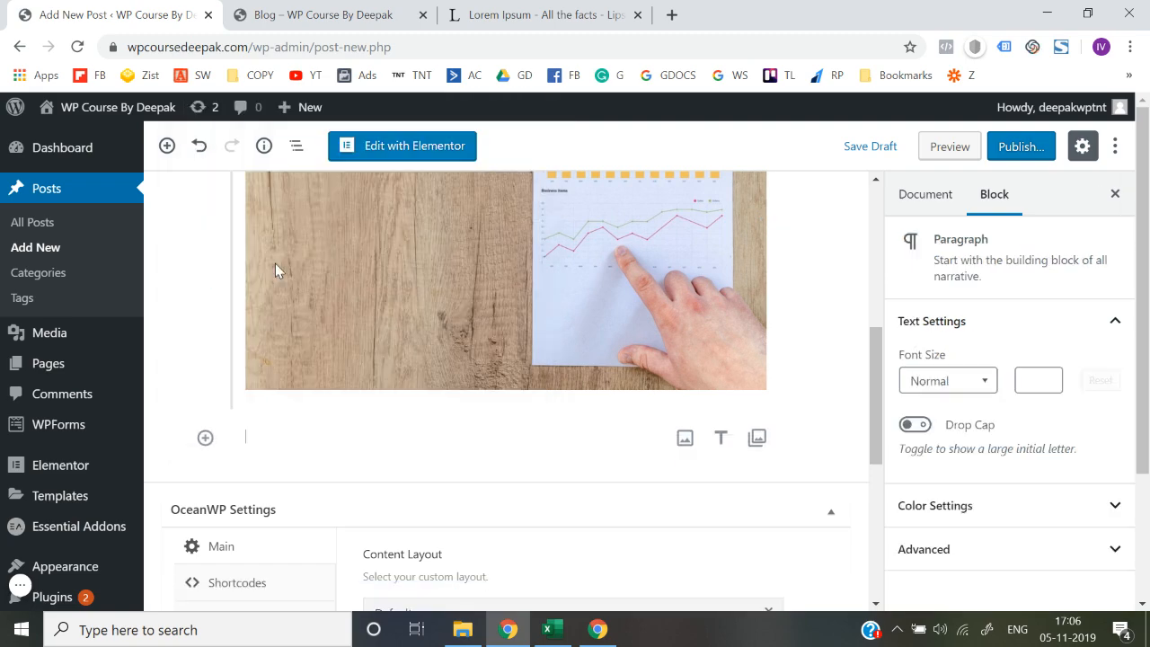
Copy both paragraphs under "Where does it come from?" on lipsum.com and paste them into the post below the image.
{"action": "left_click", "coordinate": [349, 12]}
{"action": "left_click", "coordinate": [518, 9]}
{"action": "scroll", "coordinate": [328, 414], "scroll_direction": "down", "scroll_amount": 3}
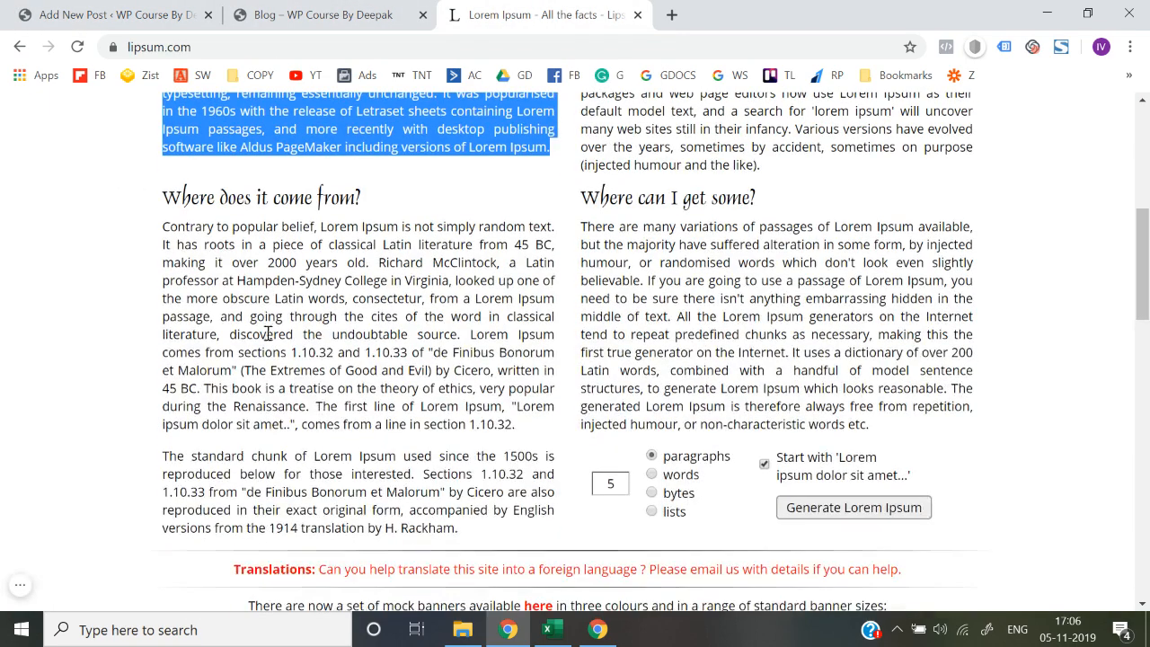
{"action": "left_click_drag", "start_coordinate": [166, 230], "coordinate": [469, 533]}
{"action": "key", "text": "ctrl+c"}
{"action": "left_click", "coordinate": [177, 11]}
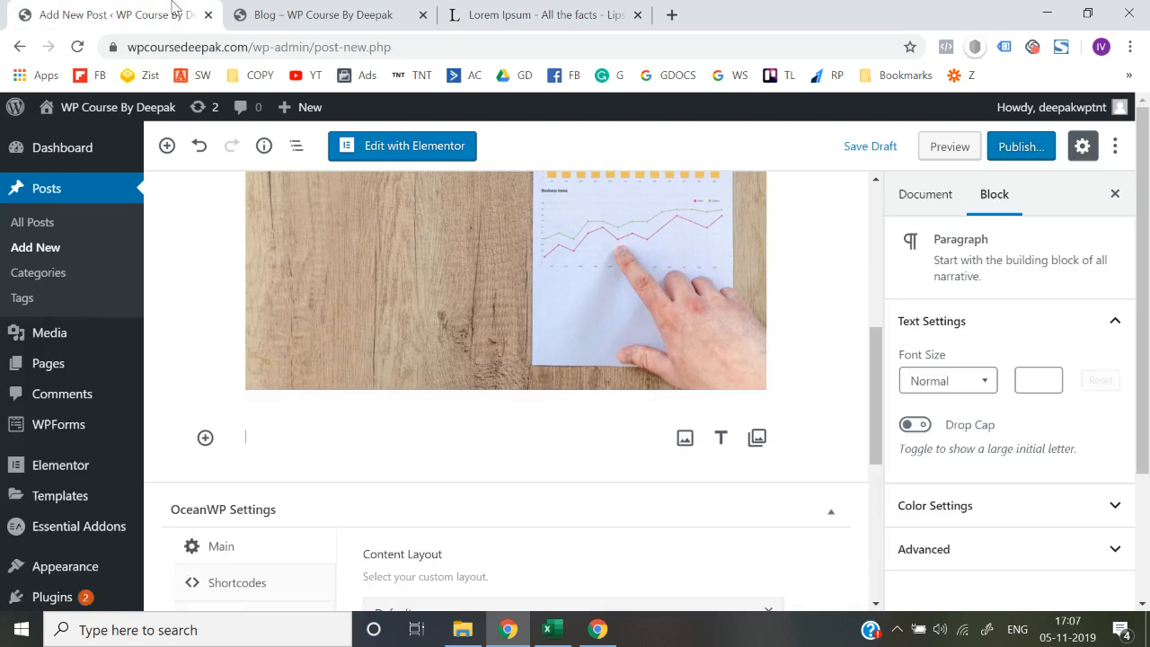
{"action": "key", "text": "ctrl+v"}
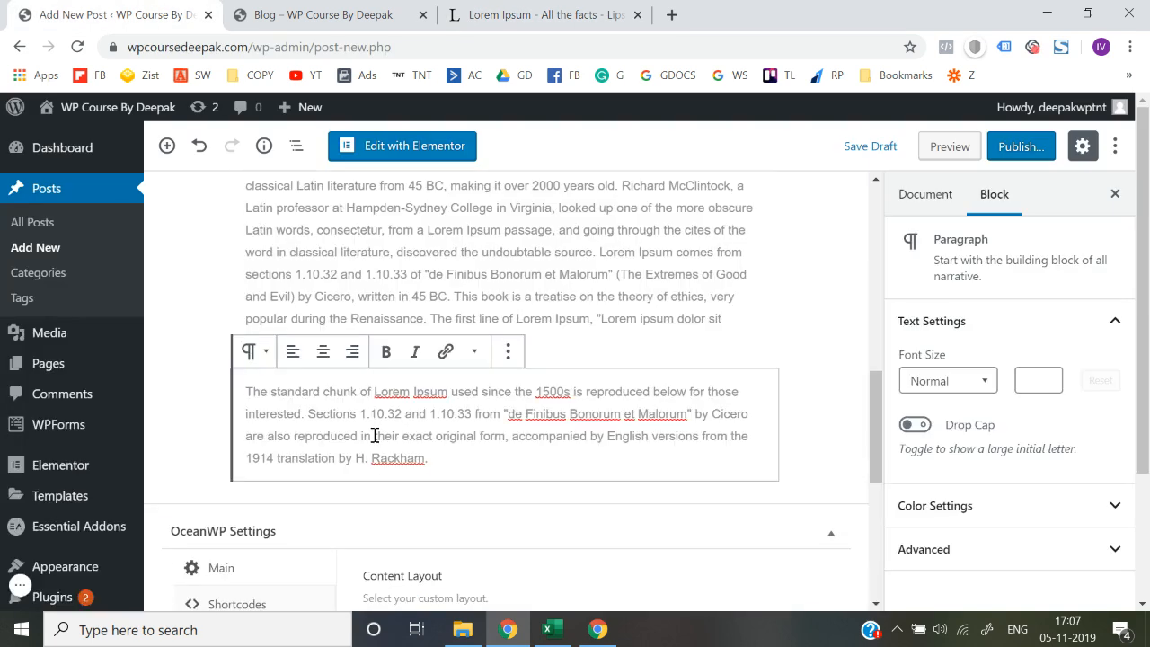
{"action": "left_click", "coordinate": [200, 424]}
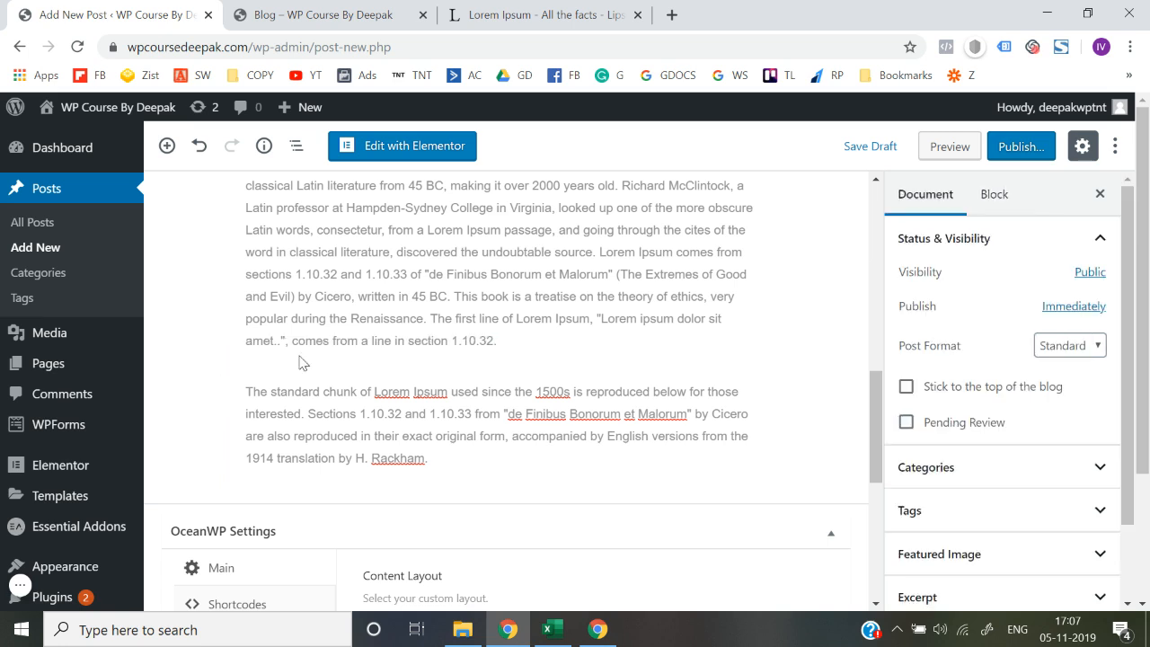
Make the sentence "Contrary to popular belief, Lorem Ipsum is not simply random text." bold in the paragraph below the image.
{"action": "scroll", "coordinate": [341, 395], "scroll_direction": "up", "scroll_amount": 1}
{"action": "left_click", "coordinate": [401, 371]}
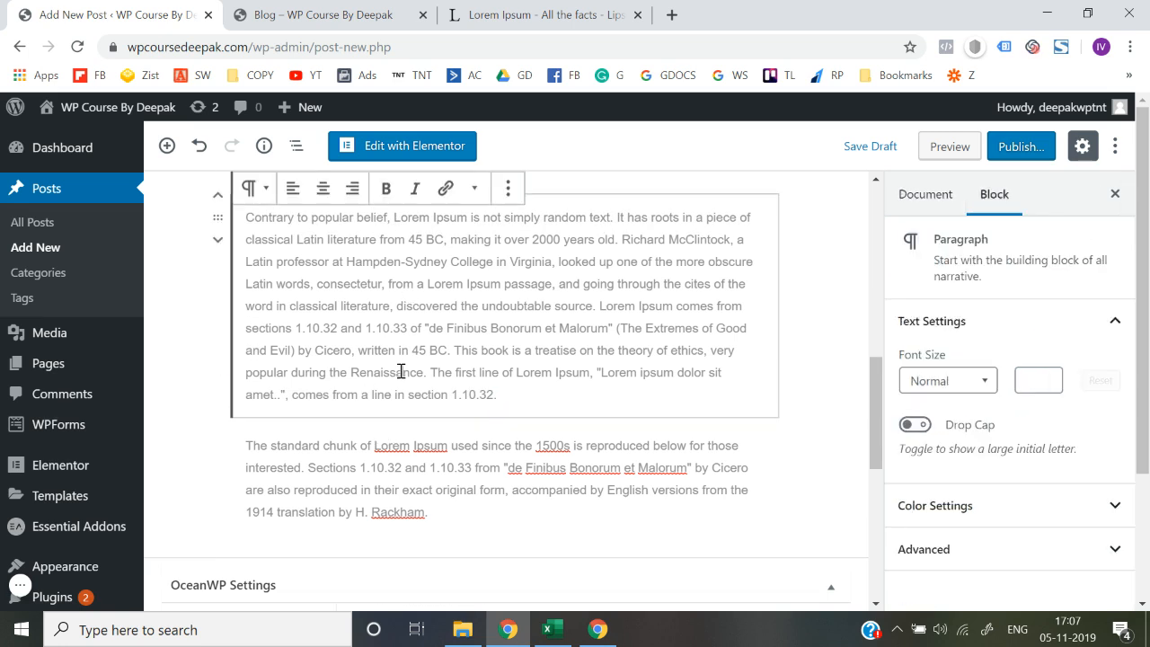
{"action": "scroll", "coordinate": [401, 371], "scroll_direction": "up", "scroll_amount": 1}
{"action": "left_click_drag", "start_coordinate": [248, 274], "coordinate": [614, 269]}
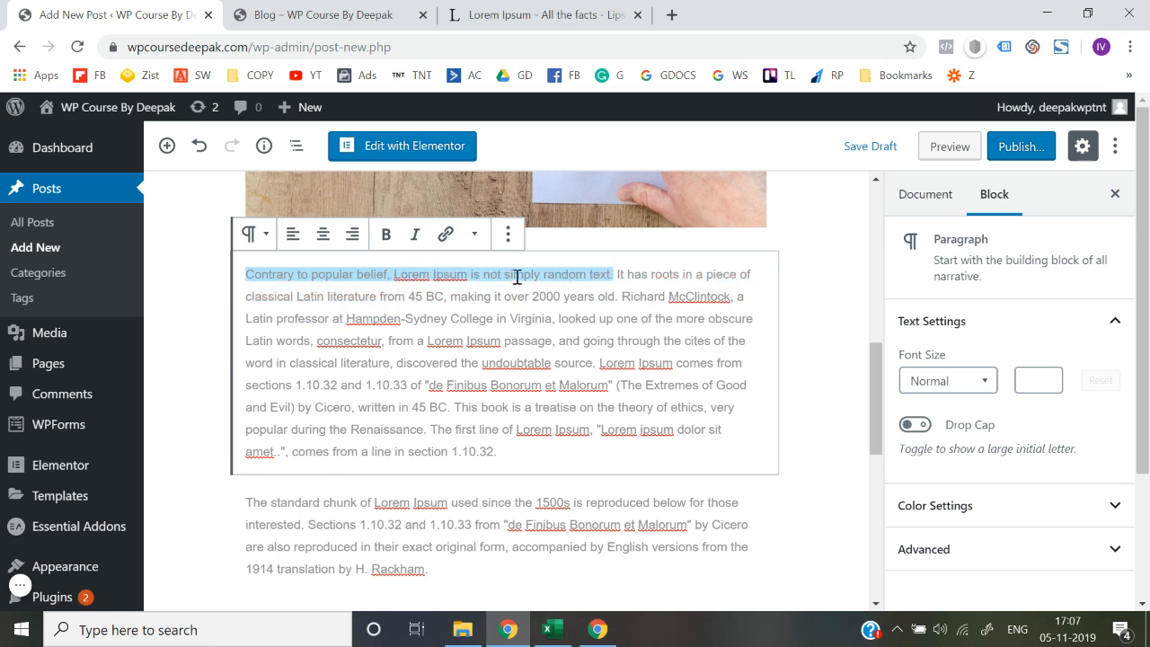
{"action": "left_click", "coordinate": [386, 234]}
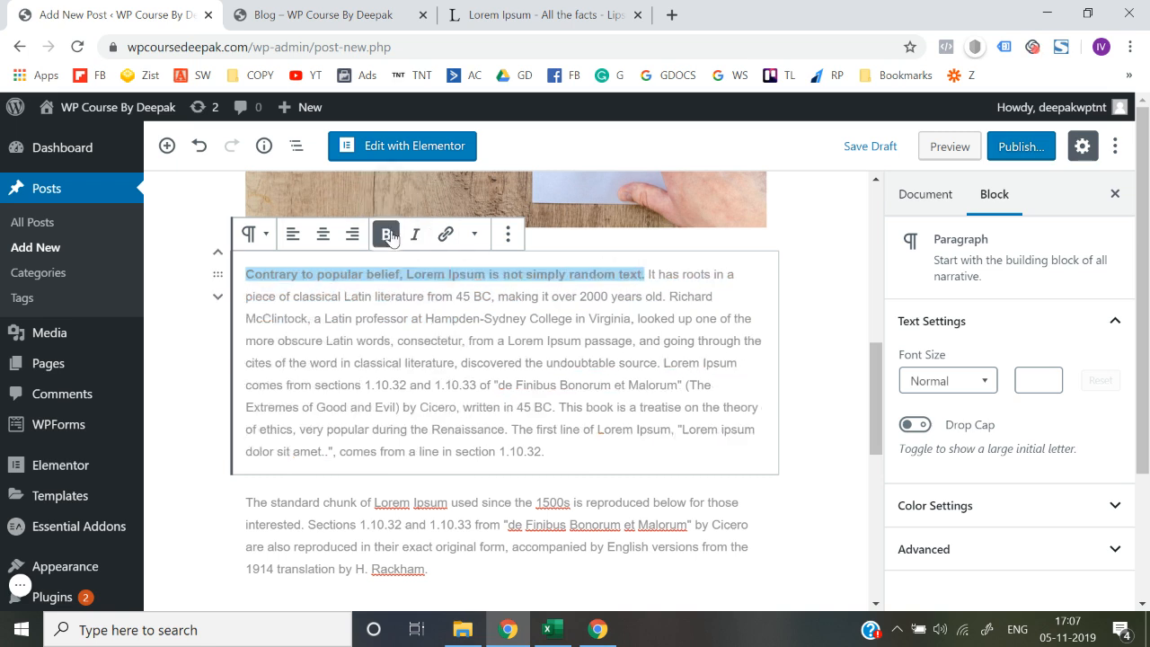
{"action": "left_click", "coordinate": [189, 384]}
Italicize the sentence "This book is a treatise on the theory of ethics, very popular during the Renaissance." in the same paragraph.
{"action": "scroll", "coordinate": [628, 358], "scroll_direction": "down", "scroll_amount": 1}
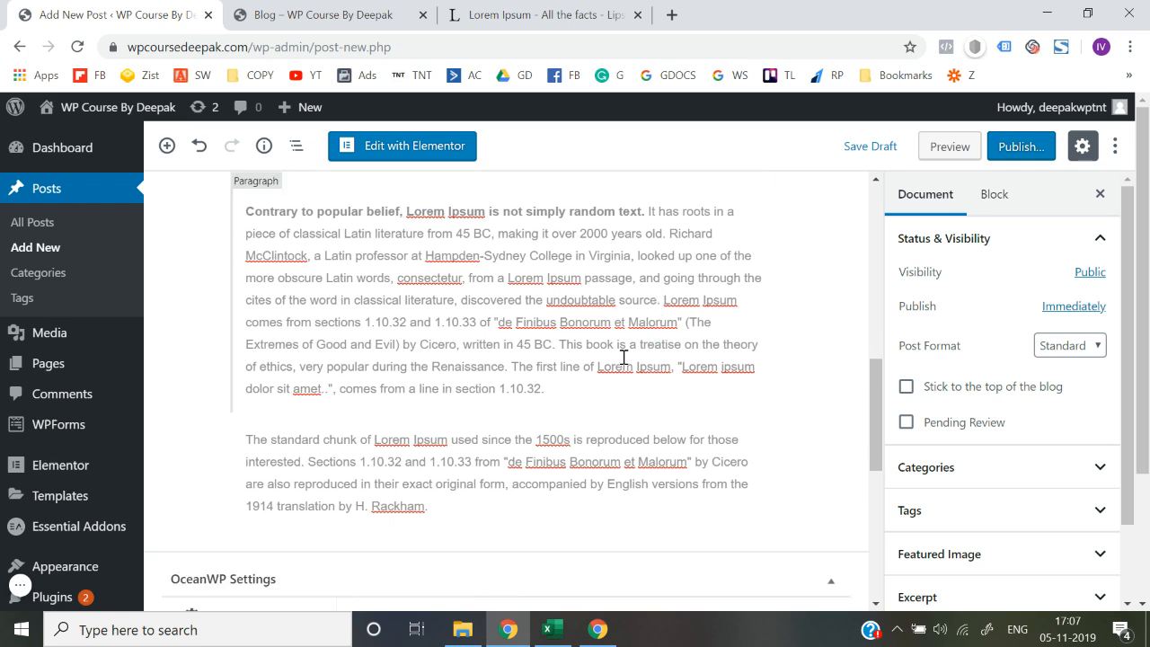
{"action": "left_click", "coordinate": [625, 357]}
{"action": "left_click_drag", "start_coordinate": [562, 344], "coordinate": [510, 370]}
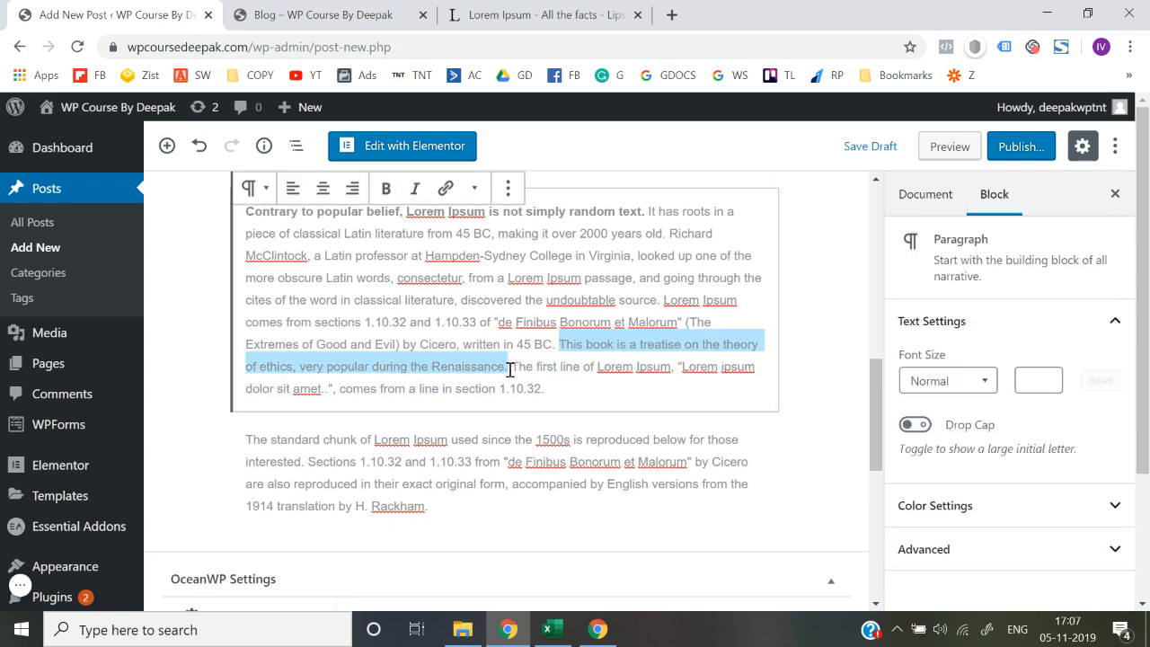
{"action": "left_click", "coordinate": [415, 187]}
{"action": "left_click", "coordinate": [198, 368]}
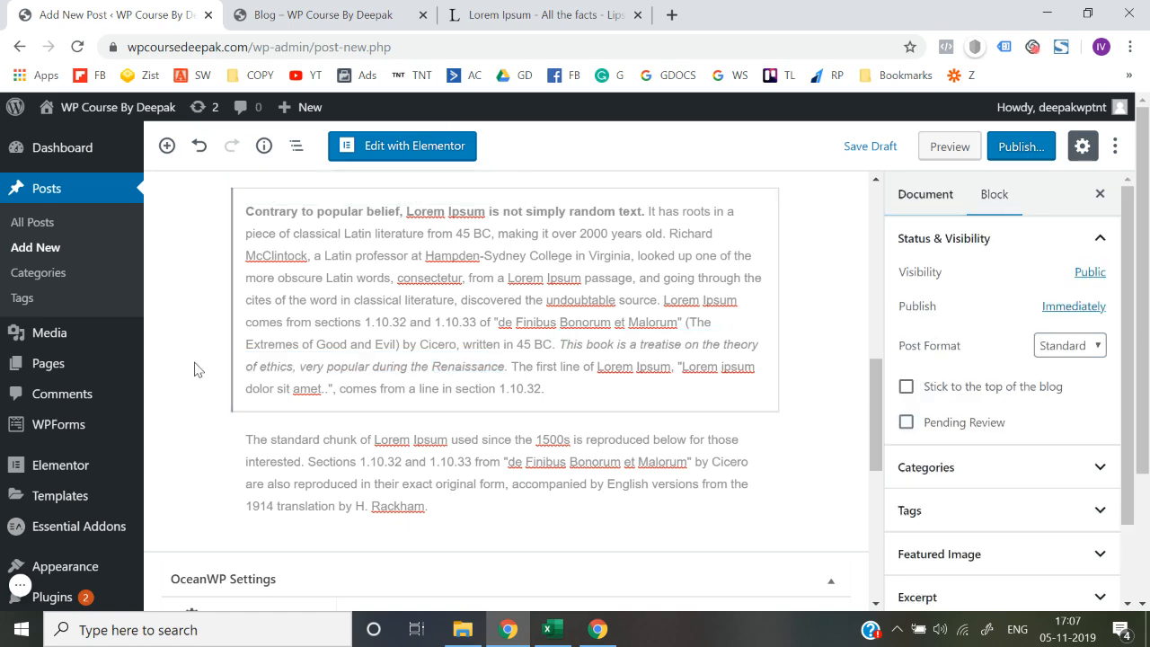
Create a new category named "Facebook ads" without a parent and assign it to the post.
{"action": "scroll", "coordinate": [978, 329], "scroll_direction": "down", "scroll_amount": 1}
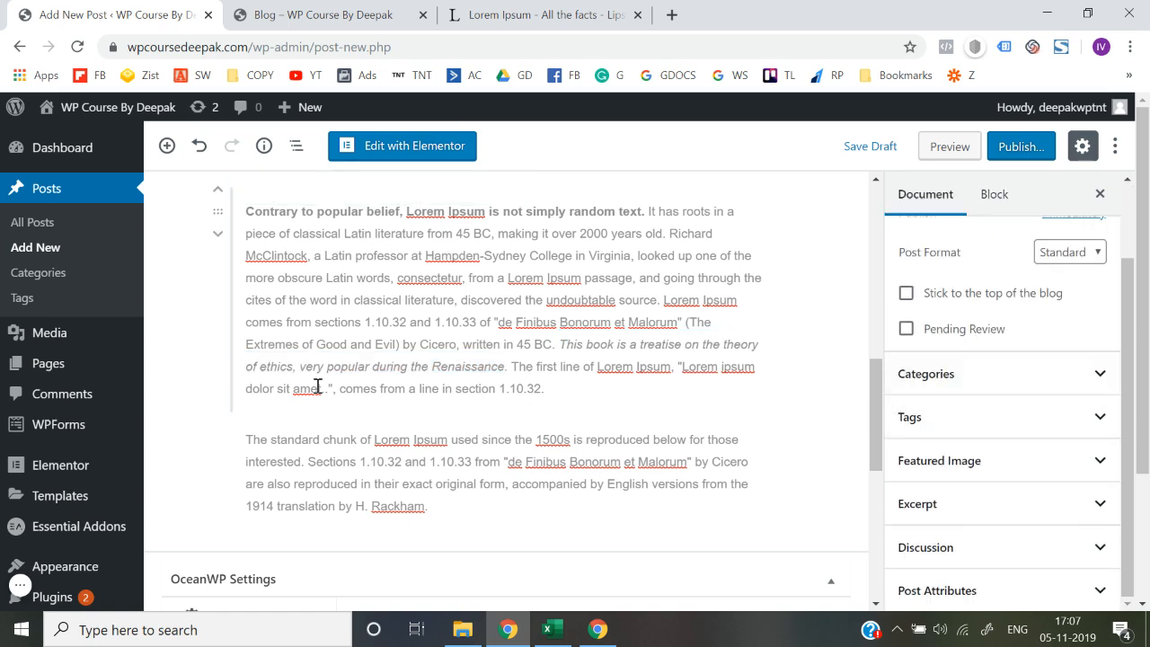
{"action": "scroll", "coordinate": [207, 365], "scroll_direction": "up", "scroll_amount": 10}
{"action": "scroll", "coordinate": [207, 365], "scroll_direction": "down", "scroll_amount": 1}
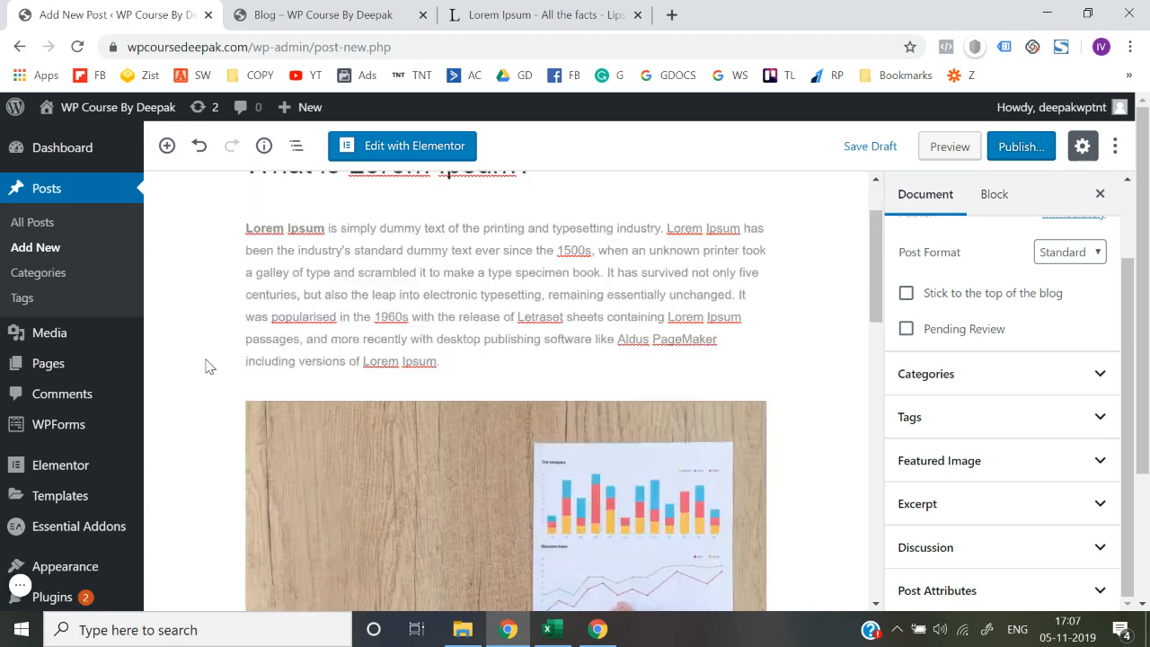
{"action": "scroll", "coordinate": [207, 366], "scroll_direction": "down", "scroll_amount": 10}
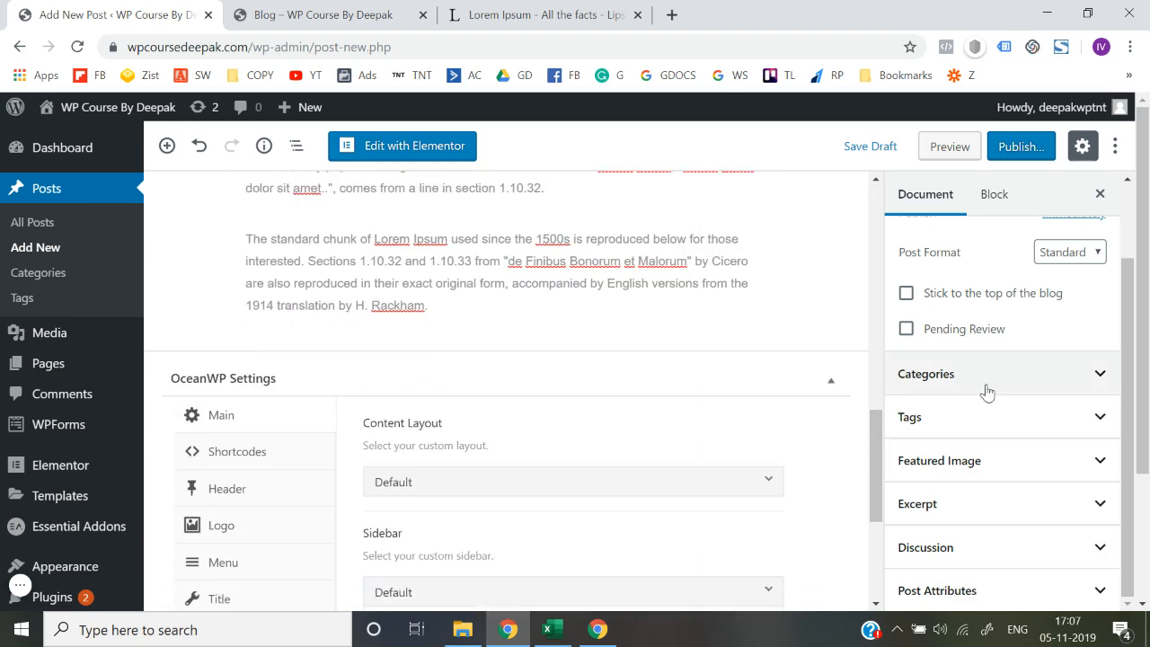
{"action": "scroll", "coordinate": [749, 328], "scroll_direction": "up", "scroll_amount": 1}
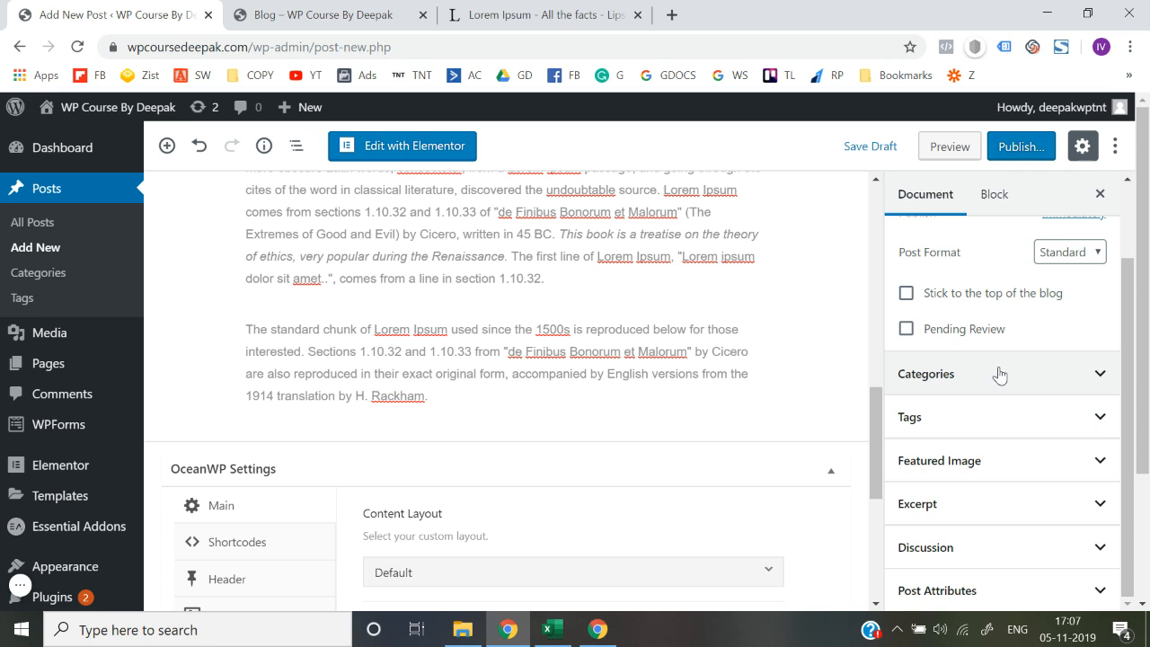
{"action": "left_click", "coordinate": [1033, 381]}
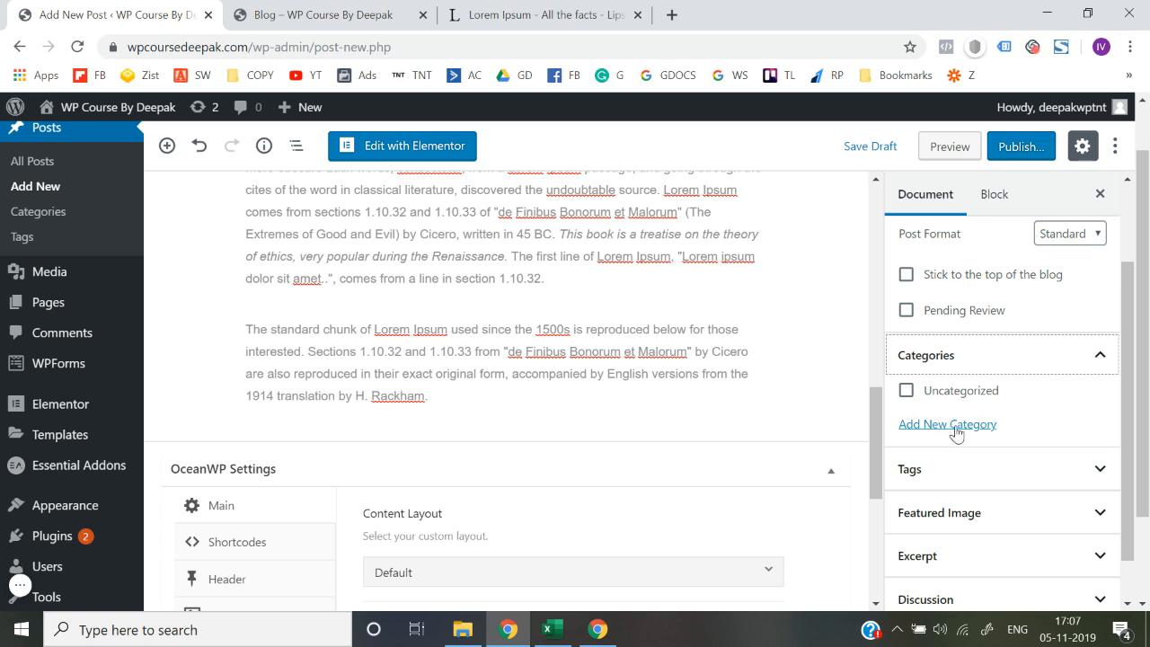
{"action": "left_click", "coordinate": [950, 429]}
{"action": "left_click", "coordinate": [944, 483]}
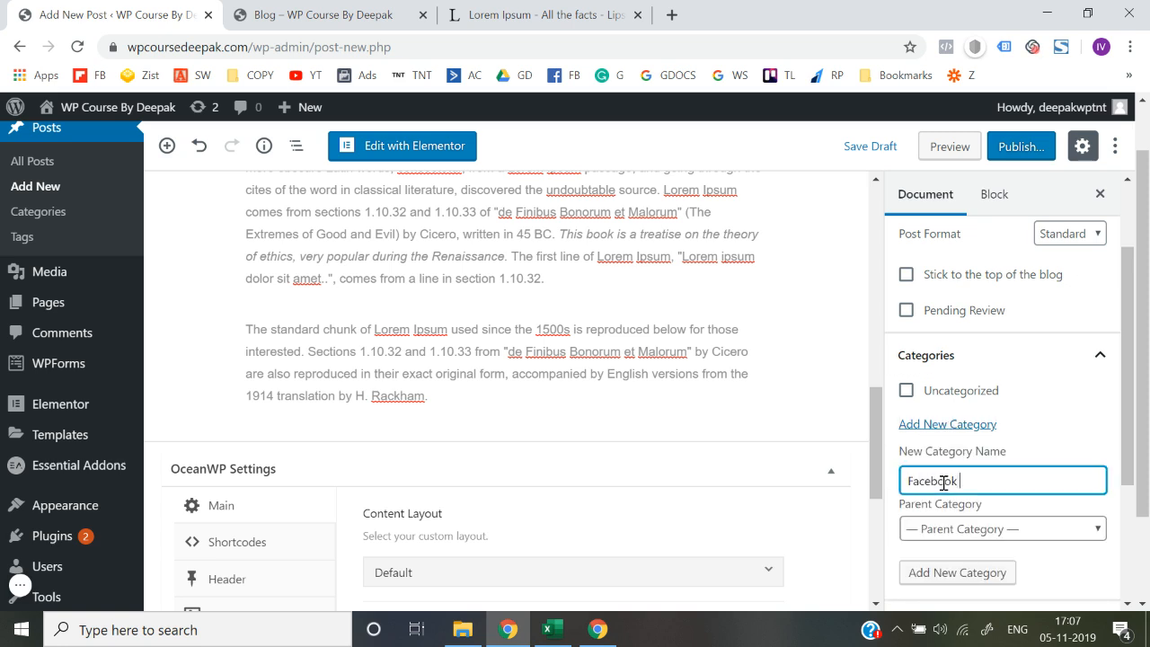
{"action": "type", "text": "Facebook ads"}
{"action": "left_click", "coordinate": [970, 582]}
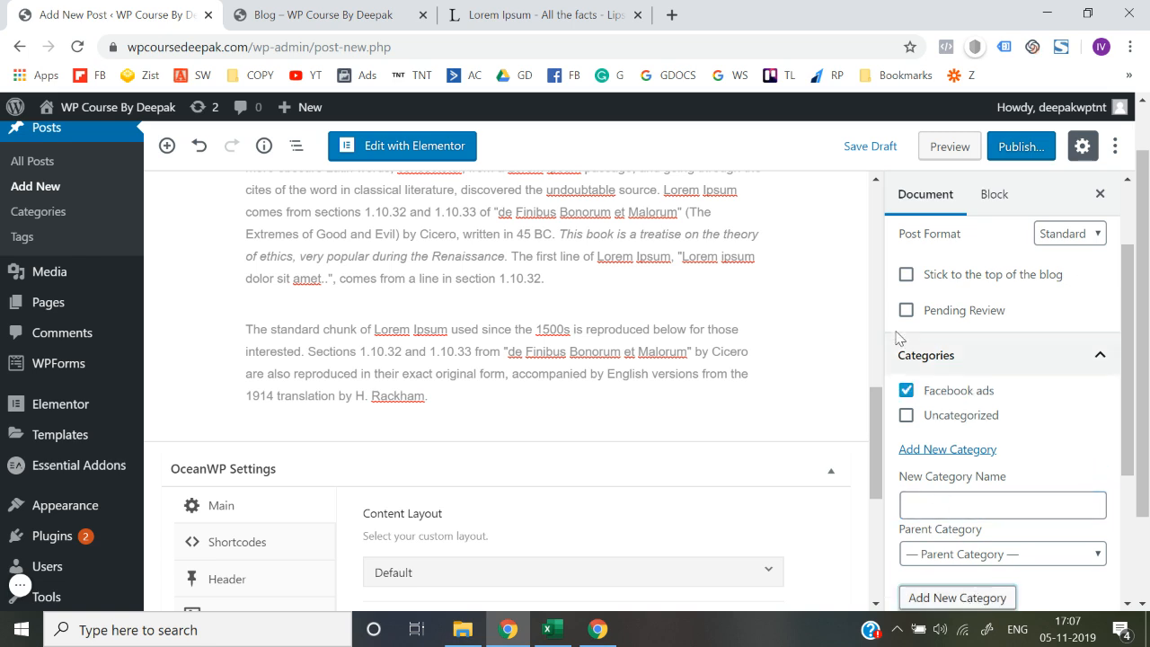
{"action": "left_click", "coordinate": [1100, 357]}
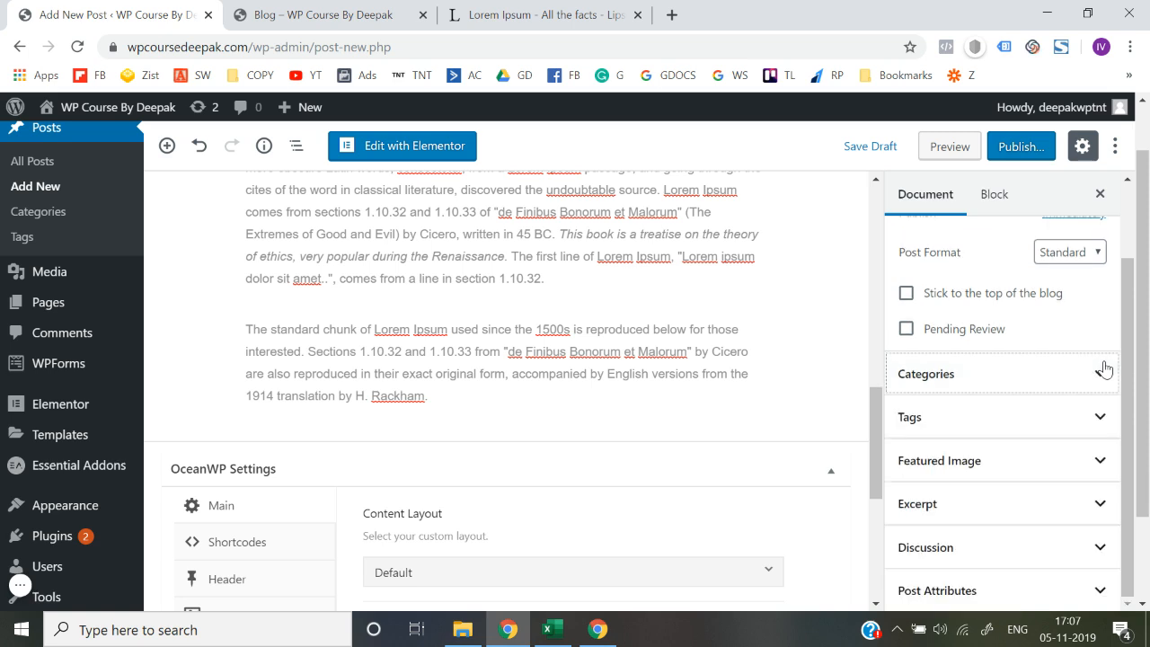
Add the tags "facebook ads" and "digital marketing" to the post.
{"action": "left_click", "coordinate": [1038, 422]}
{"action": "left_click", "coordinate": [976, 475]}
{"action": "type", "text": "facebook ads"}
{"action": "key", "text": "Tab"}
{"action": "left_click", "coordinate": [1012, 470]}
{"action": "key", "text": "Return"}
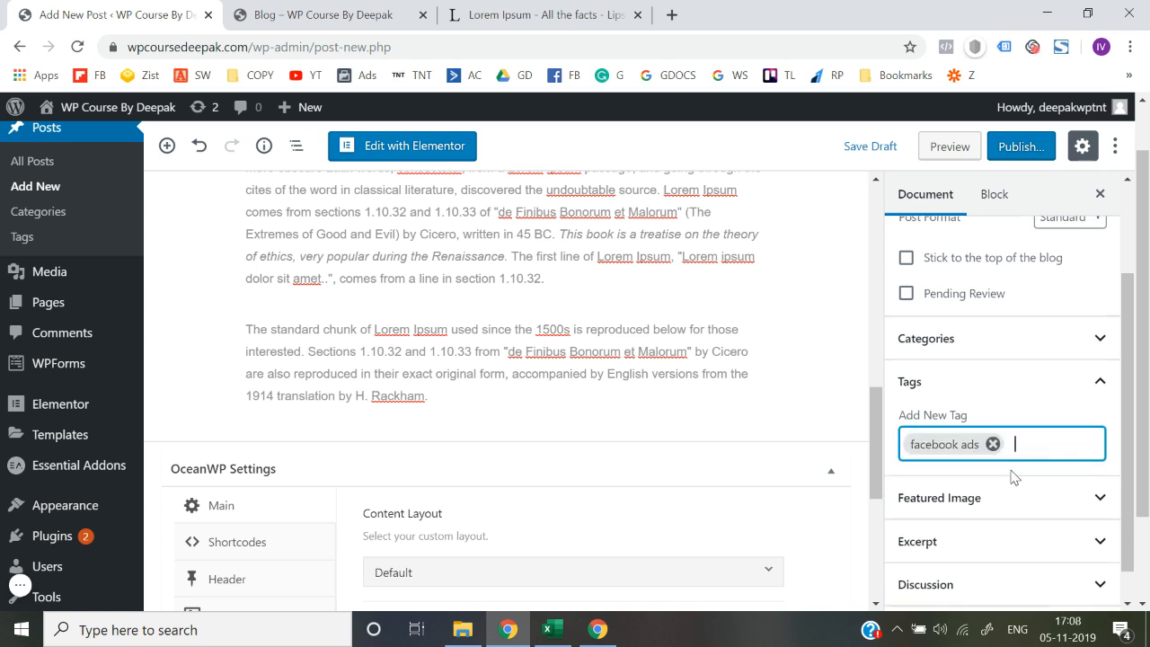
{"action": "type", "text": "digital marketing"}
{"action": "key", "text": "Return"}
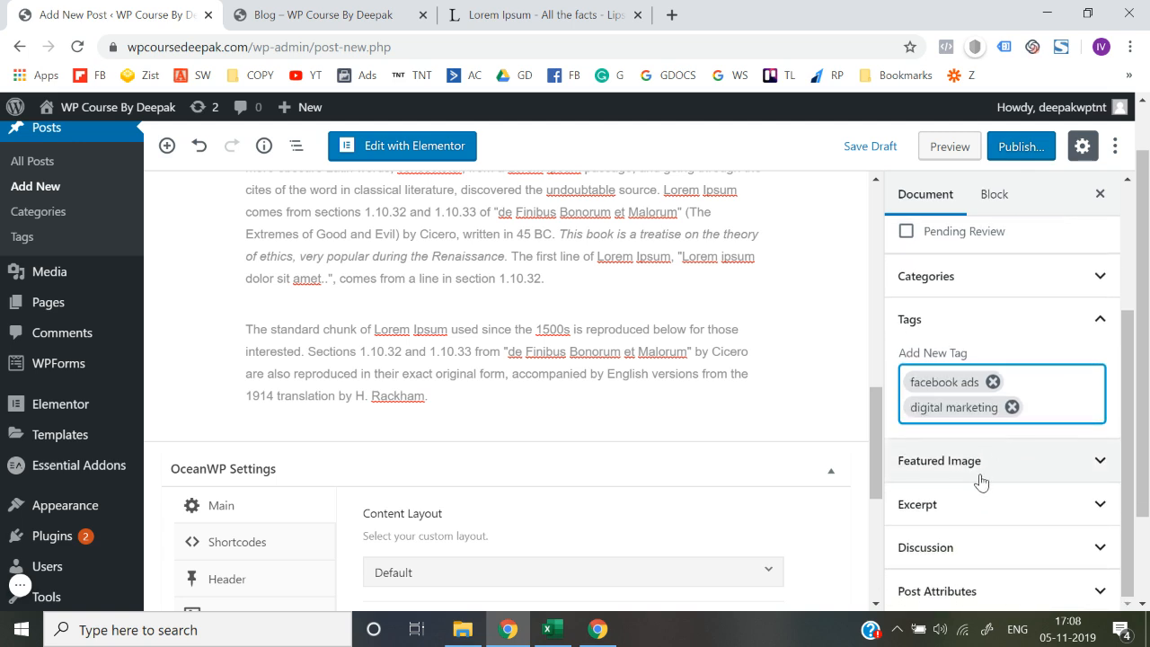
Set background-board-chart-data-590041.jpg from the media library as the post's featured image.
{"action": "left_click", "coordinate": [979, 481]}
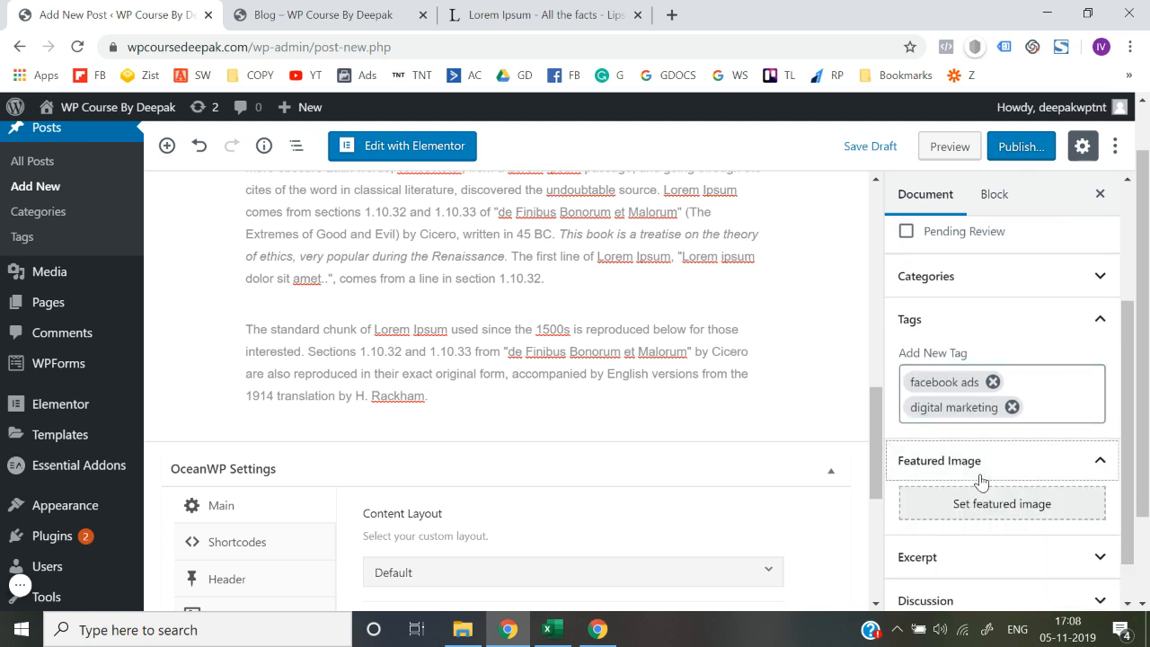
{"action": "left_click", "coordinate": [995, 467]}
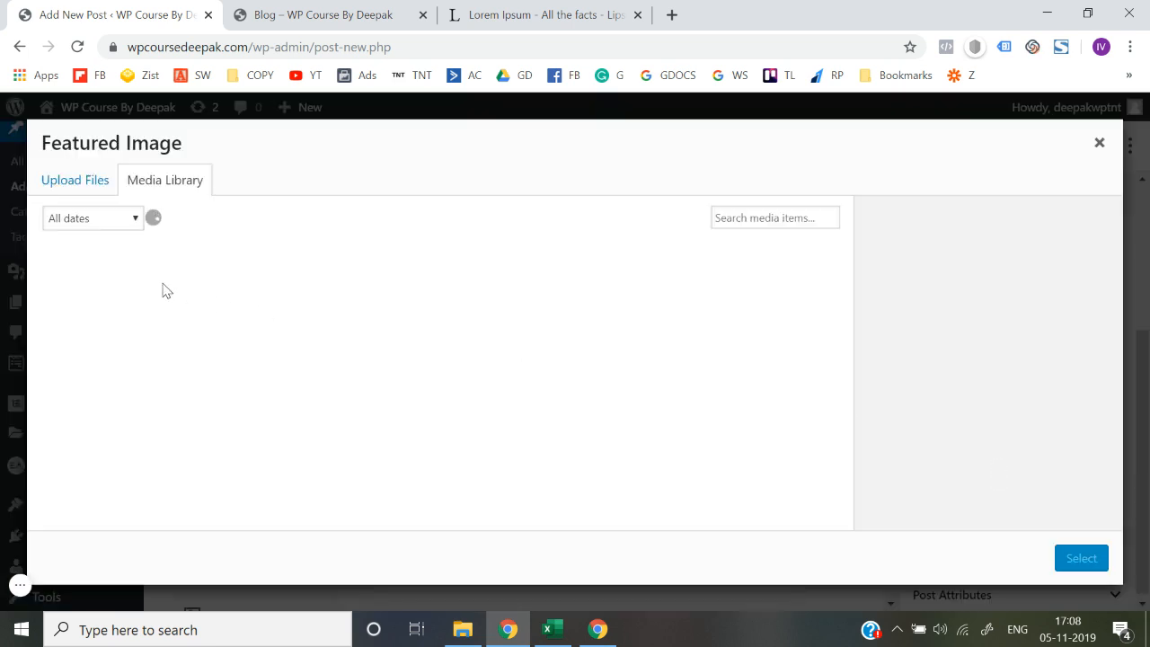
{"action": "left_click", "coordinate": [123, 319]}
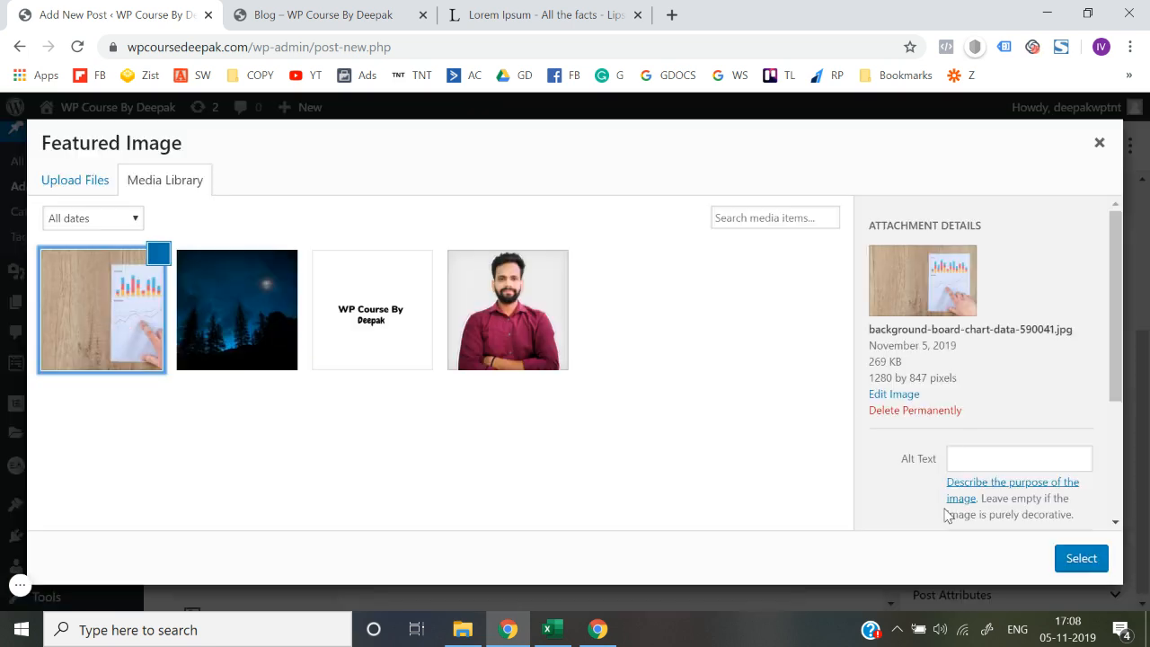
{"action": "left_click", "coordinate": [1082, 559]}
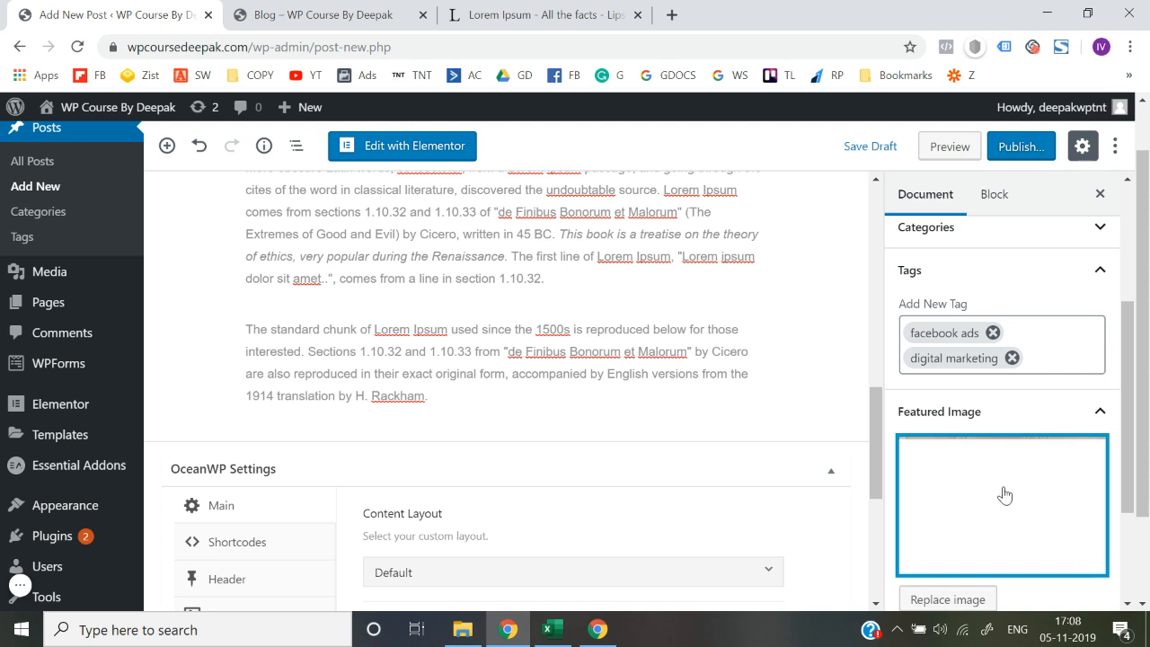
{"action": "scroll", "coordinate": [1004, 495], "scroll_direction": "down", "scroll_amount": 2}
{"action": "left_click", "coordinate": [1004, 495]}
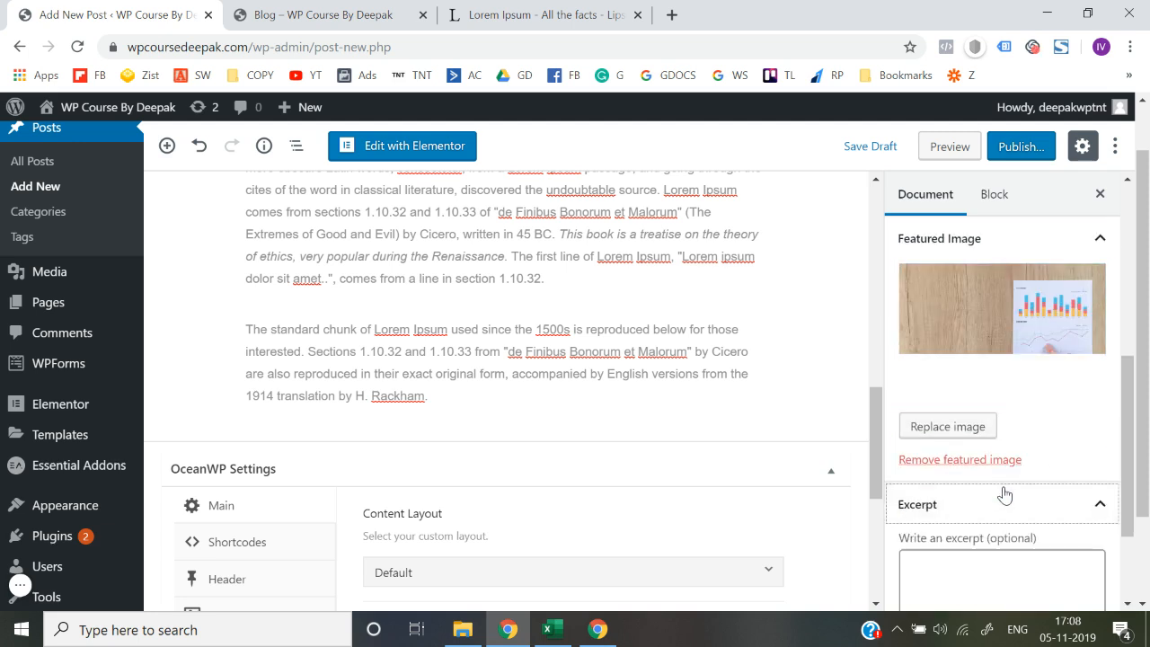
{"action": "left_click", "coordinate": [1038, 359]}
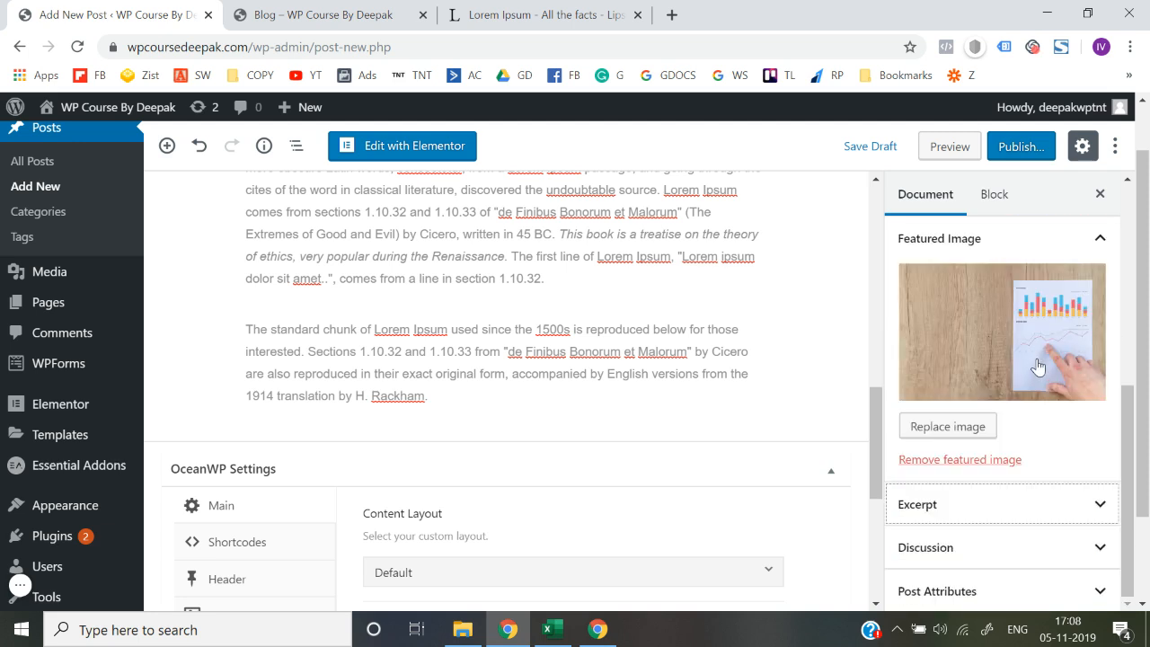
{"action": "scroll", "coordinate": [829, 347], "scroll_direction": "up", "scroll_amount": 2}
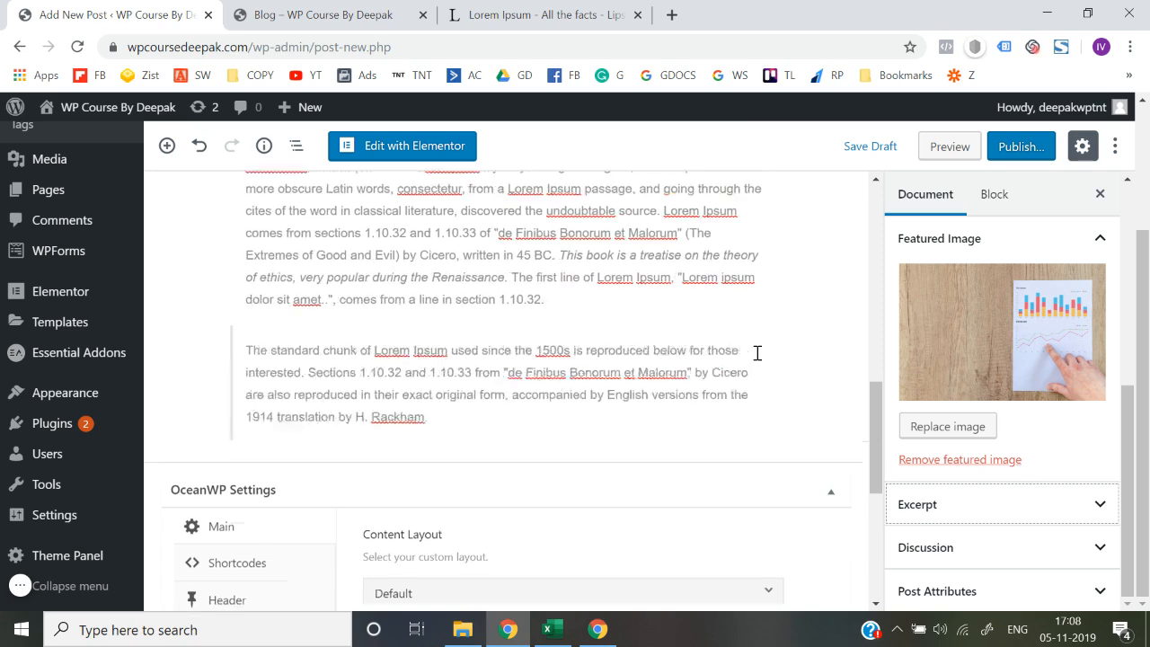
{"action": "scroll", "coordinate": [995, 310], "scroll_direction": "up", "scroll_amount": 5}
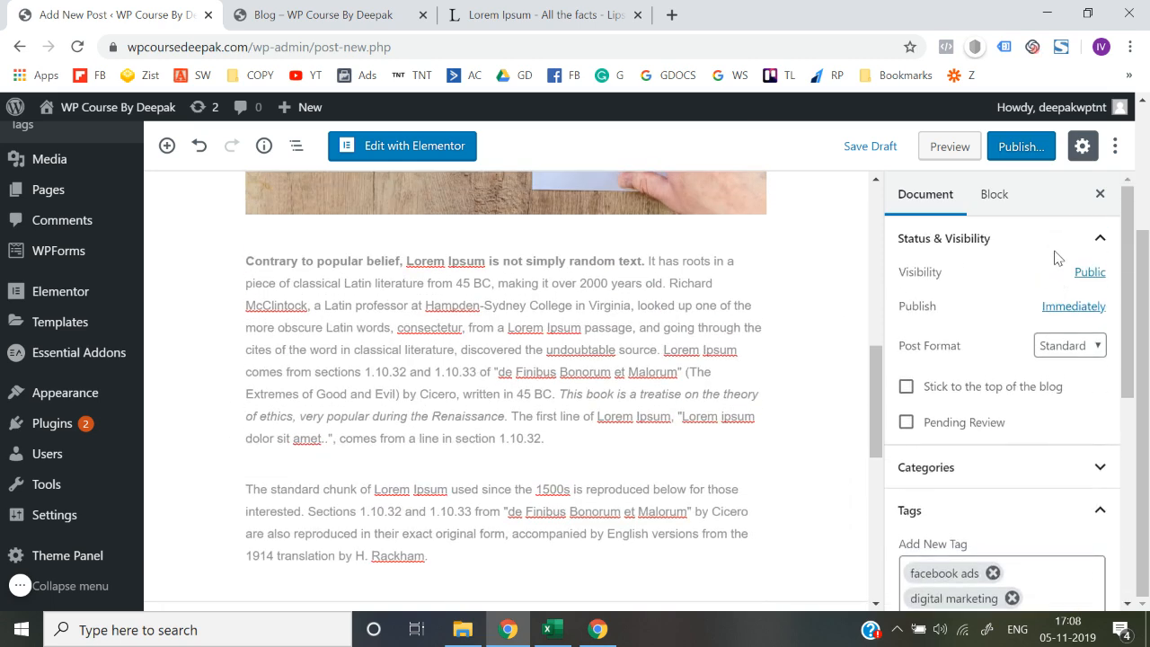
Publish the "What is Lorem Ipsum?" post with public visibility and immediate publishing, and dismiss the post-publish summary.
{"action": "left_click", "coordinate": [1029, 154]}
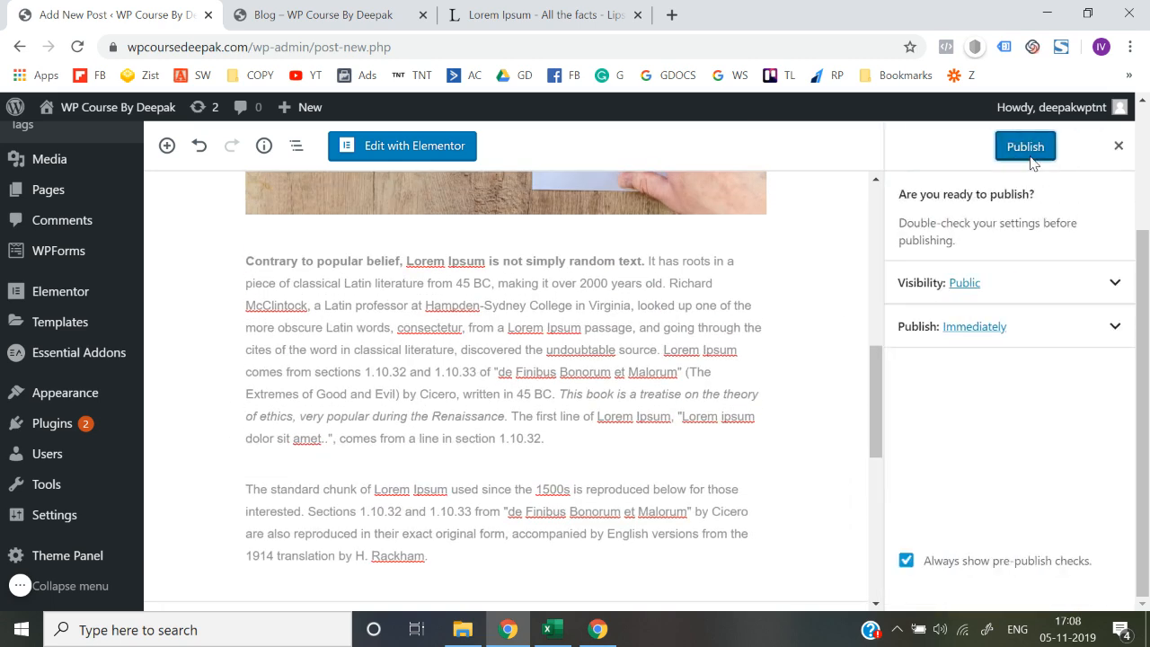
{"action": "left_click", "coordinate": [1028, 154]}
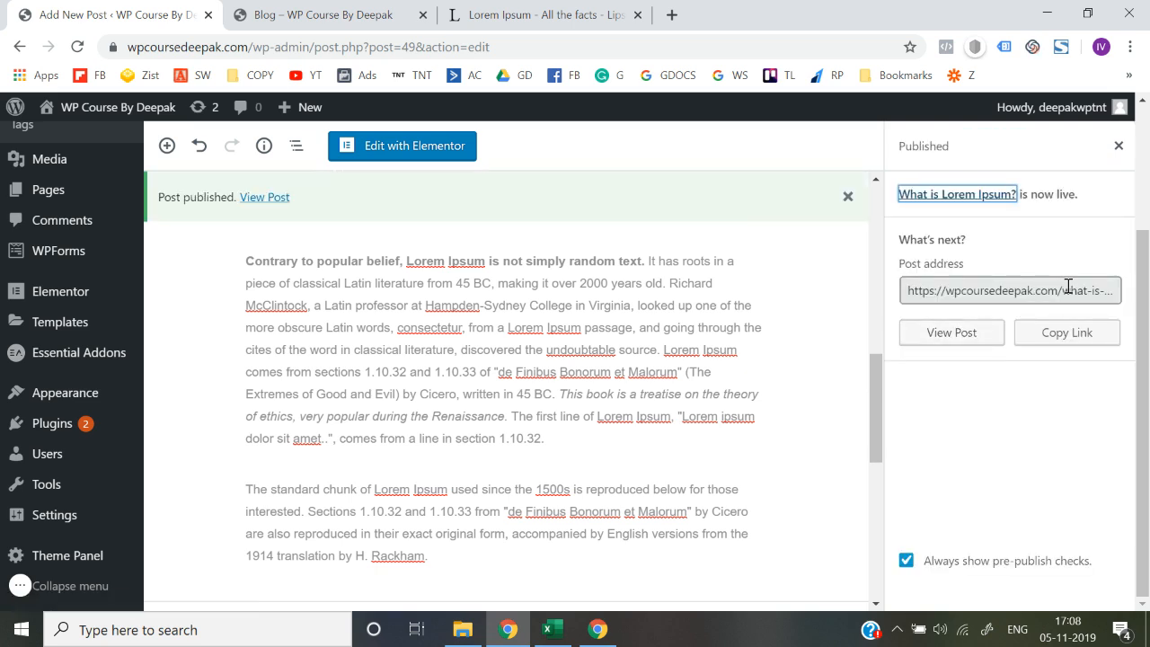
{"action": "scroll", "coordinate": [1008, 246], "scroll_direction": "up", "scroll_amount": 1}
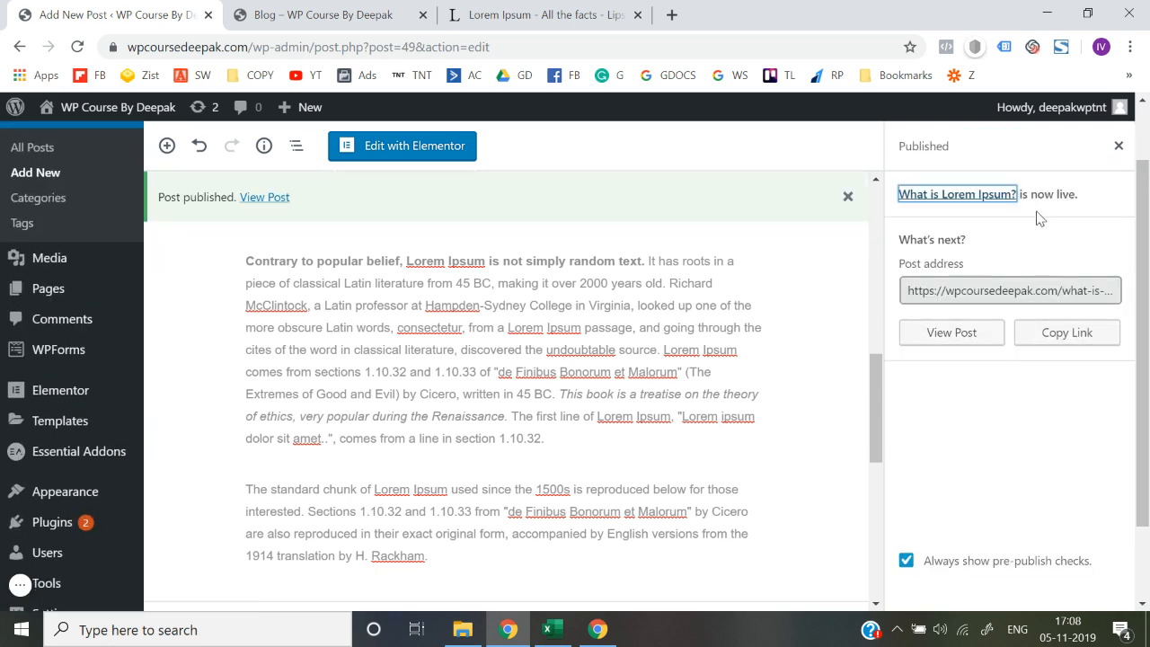
{"action": "left_click", "coordinate": [1118, 145]}
Change the post's permalink URL slug to "lorem" and update the post.
{"action": "scroll", "coordinate": [1042, 395], "scroll_direction": "down", "scroll_amount": 1}
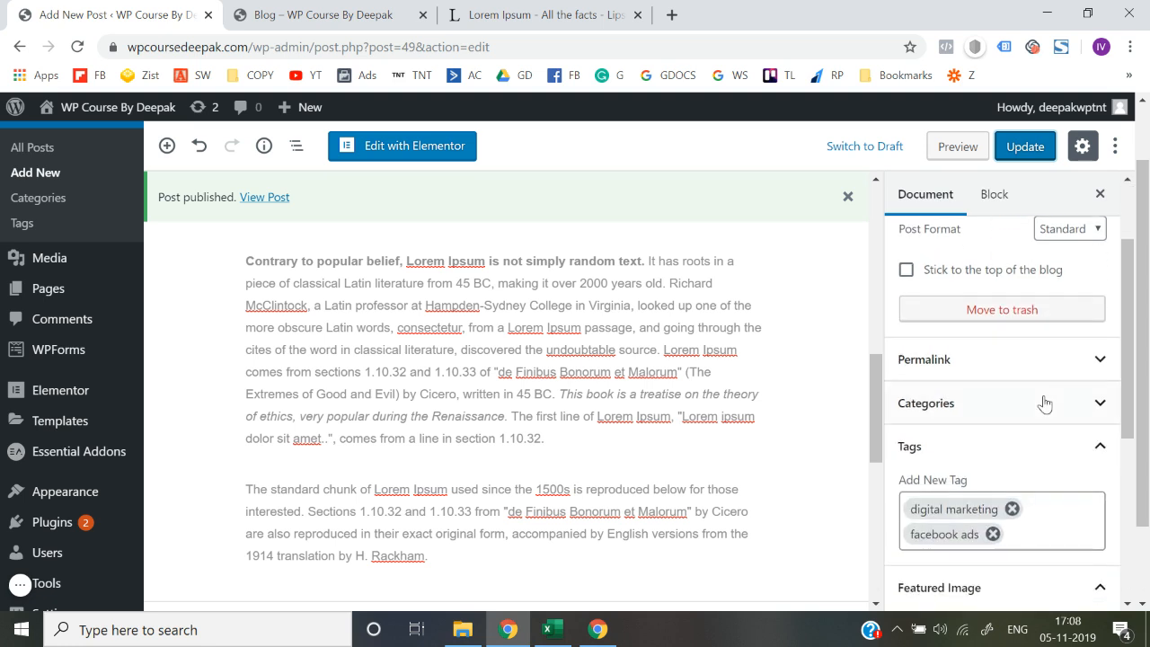
{"action": "left_click", "coordinate": [997, 371]}
{"action": "left_click", "coordinate": [1038, 424]}
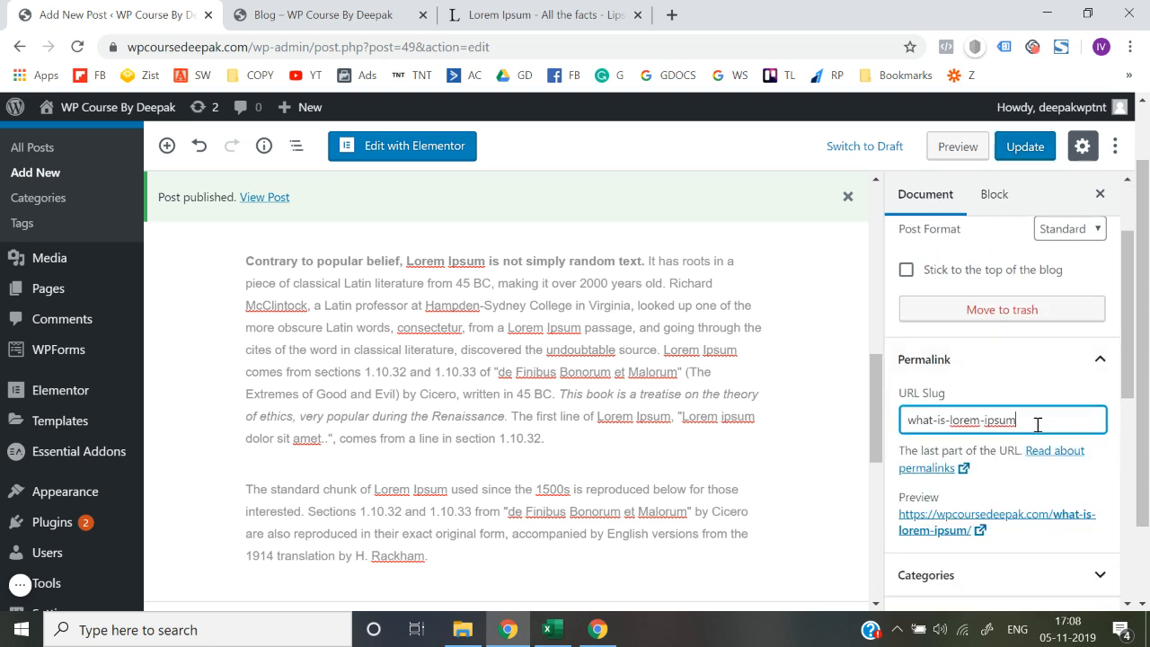
{"action": "key", "text": "ctrl+a"}
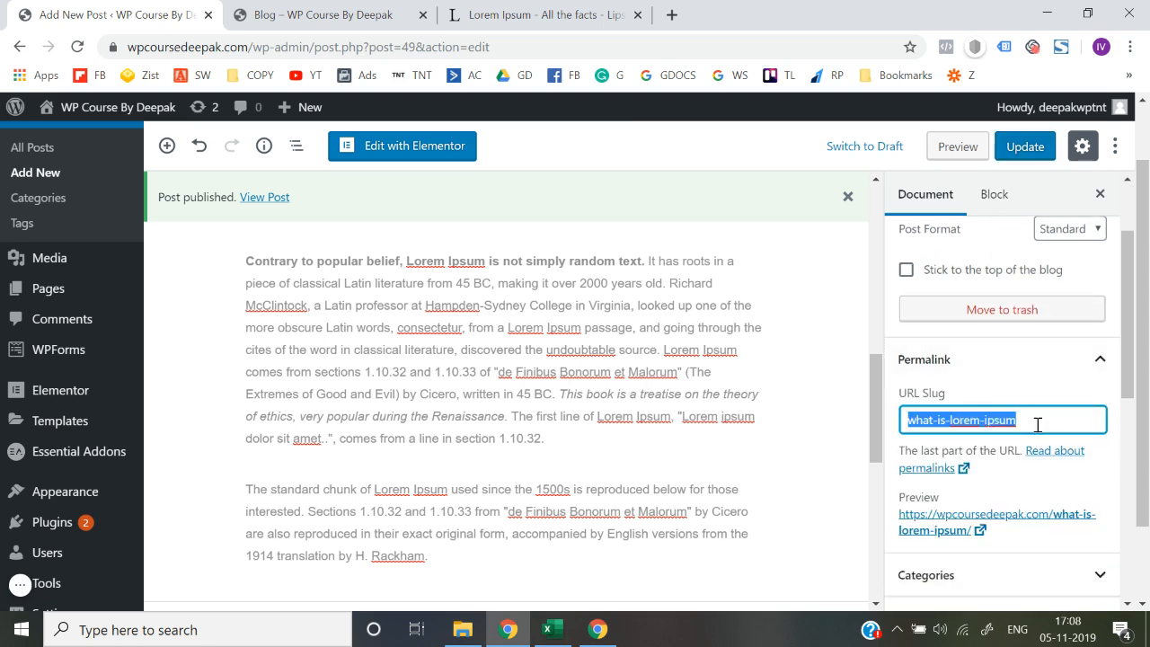
{"action": "type", "text": "lorem"}
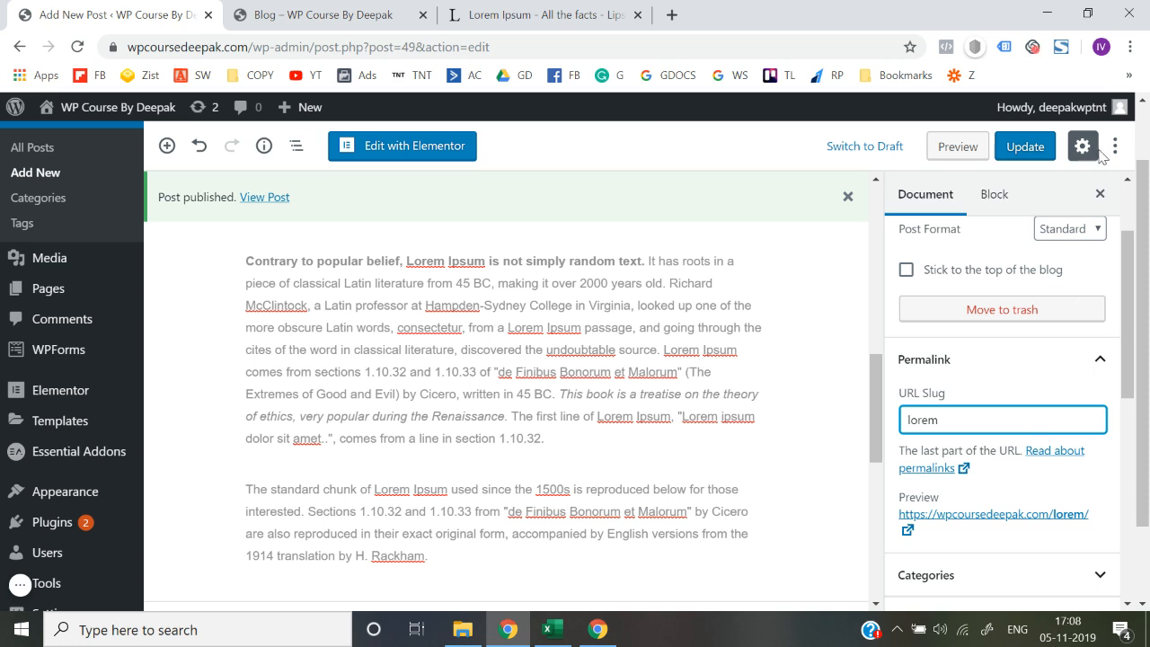
{"action": "left_click", "coordinate": [1011, 145]}
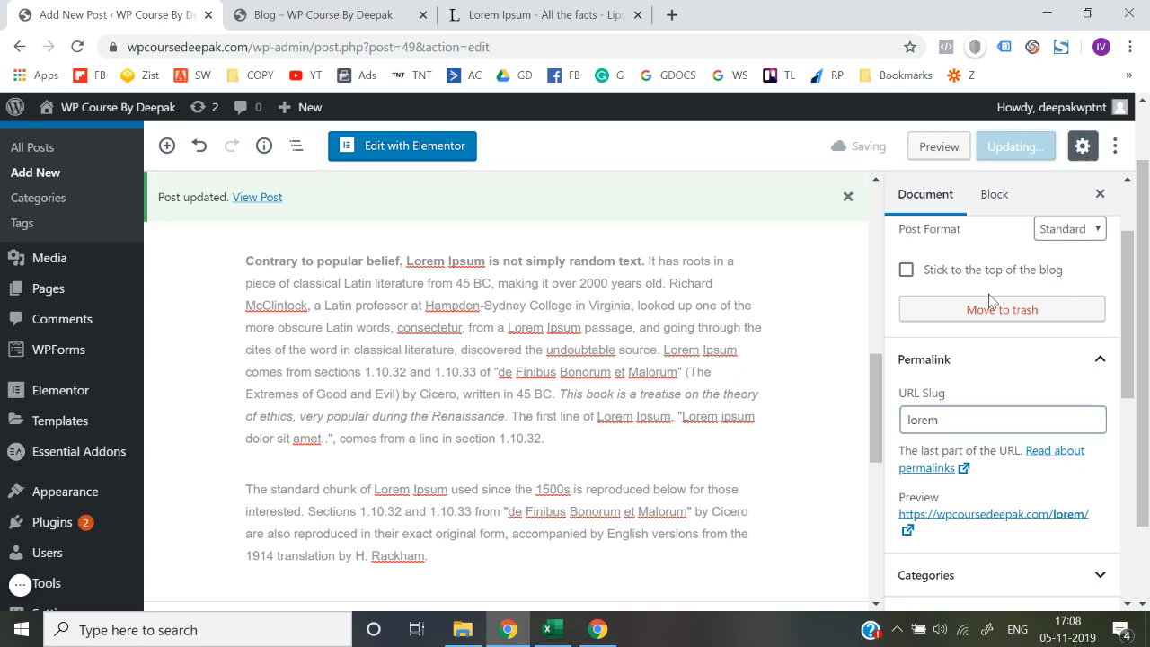
Open the post's /lorem/ permalink in a new browser tab and review the live post from header to comment form.
{"action": "right_click", "coordinate": [982, 518]}
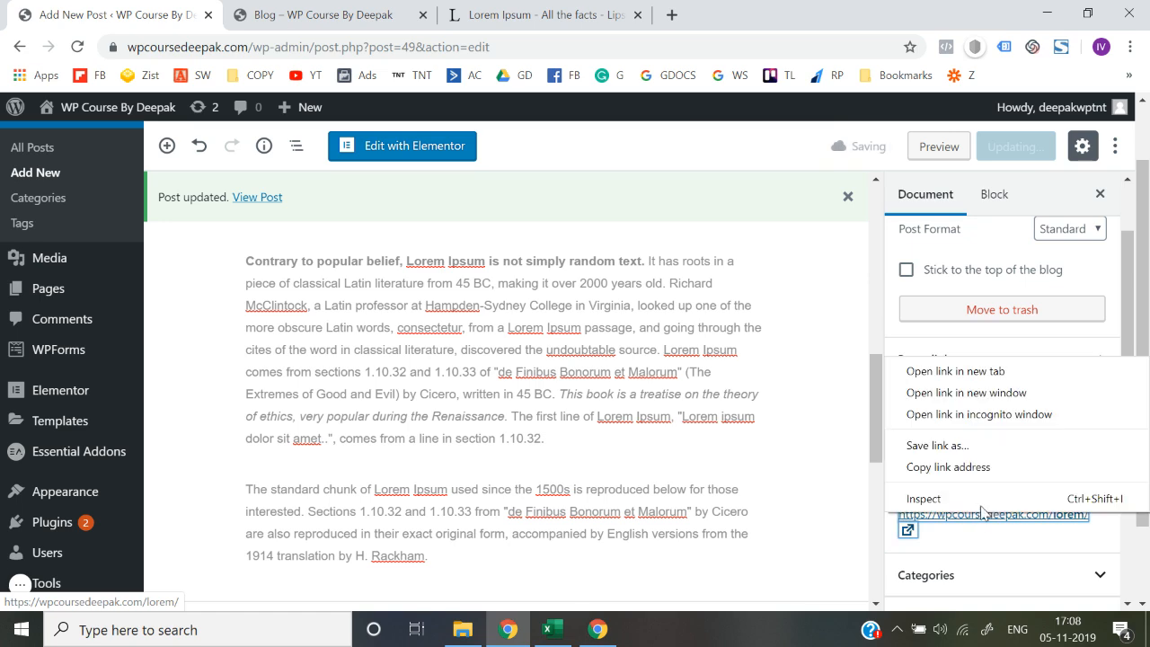
{"action": "left_click", "coordinate": [953, 371]}
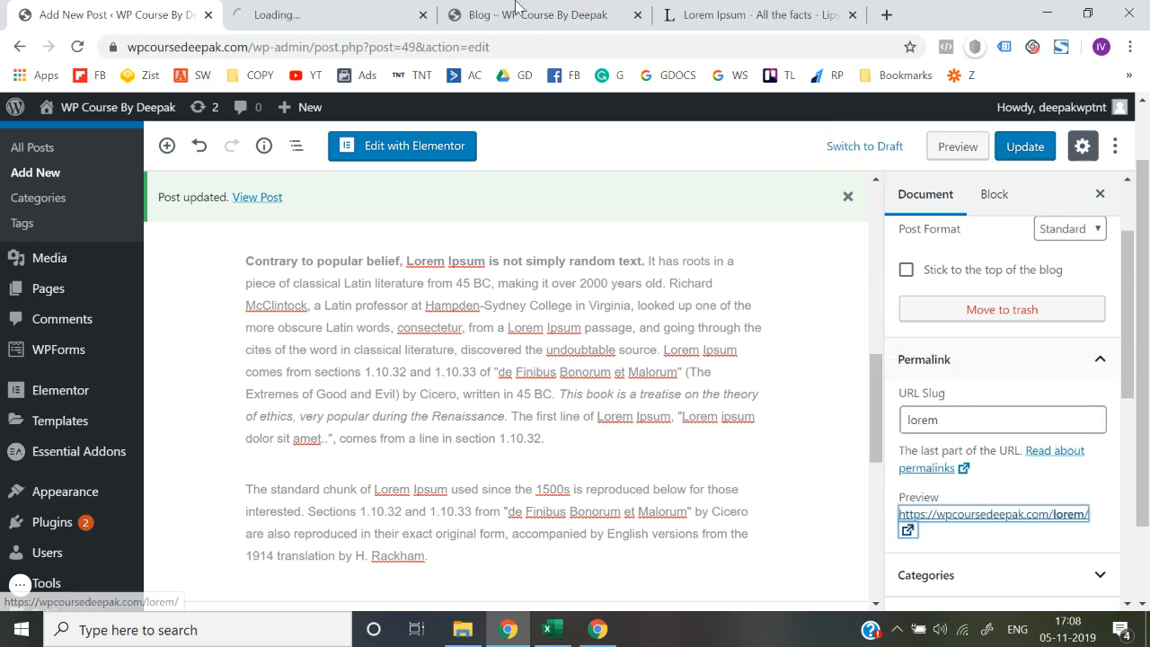
{"action": "left_click", "coordinate": [368, 11]}
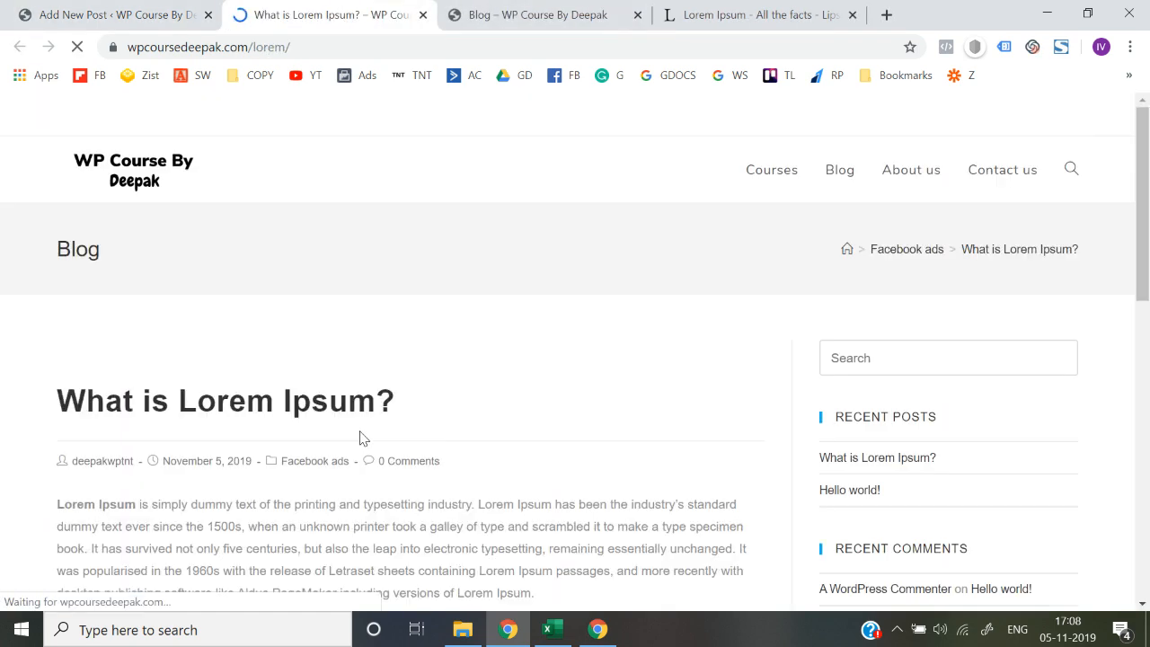
{"action": "scroll", "coordinate": [359, 438], "scroll_direction": "down", "scroll_amount": 5}
{"action": "scroll", "coordinate": [359, 438], "scroll_direction": "down", "scroll_amount": 5}
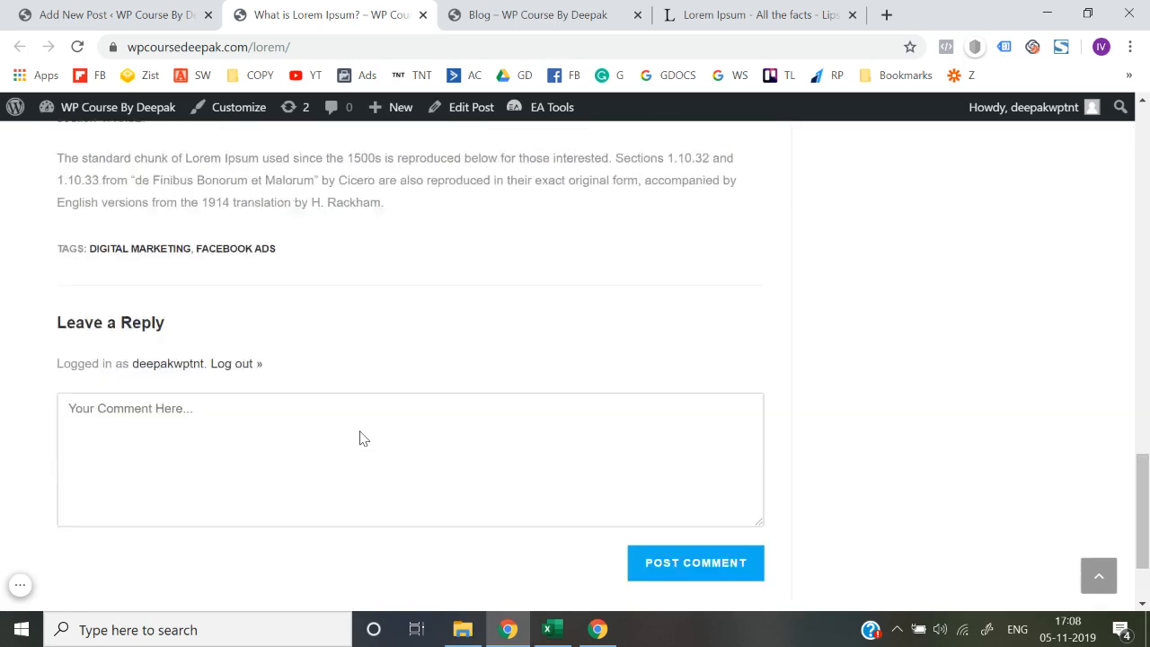
{"action": "scroll", "coordinate": [360, 437], "scroll_direction": "up", "scroll_amount": 15}
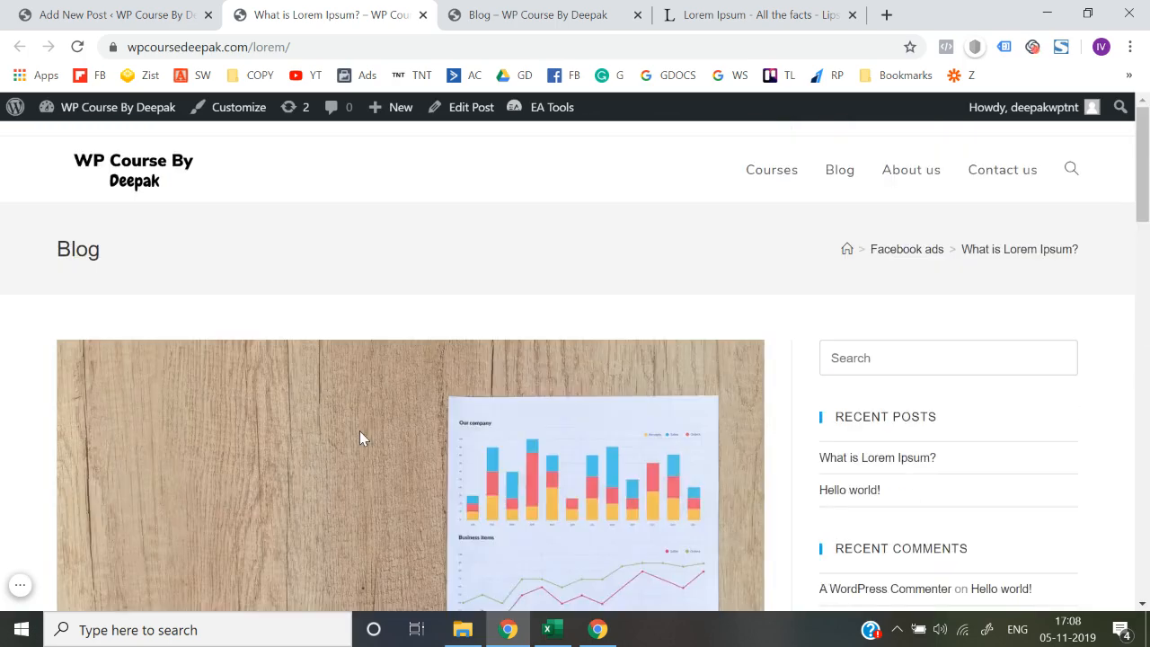
Reload the site's Blog page and check whether it lists the new post, comparing it with the live post page.
{"action": "left_click", "coordinate": [566, 13]}
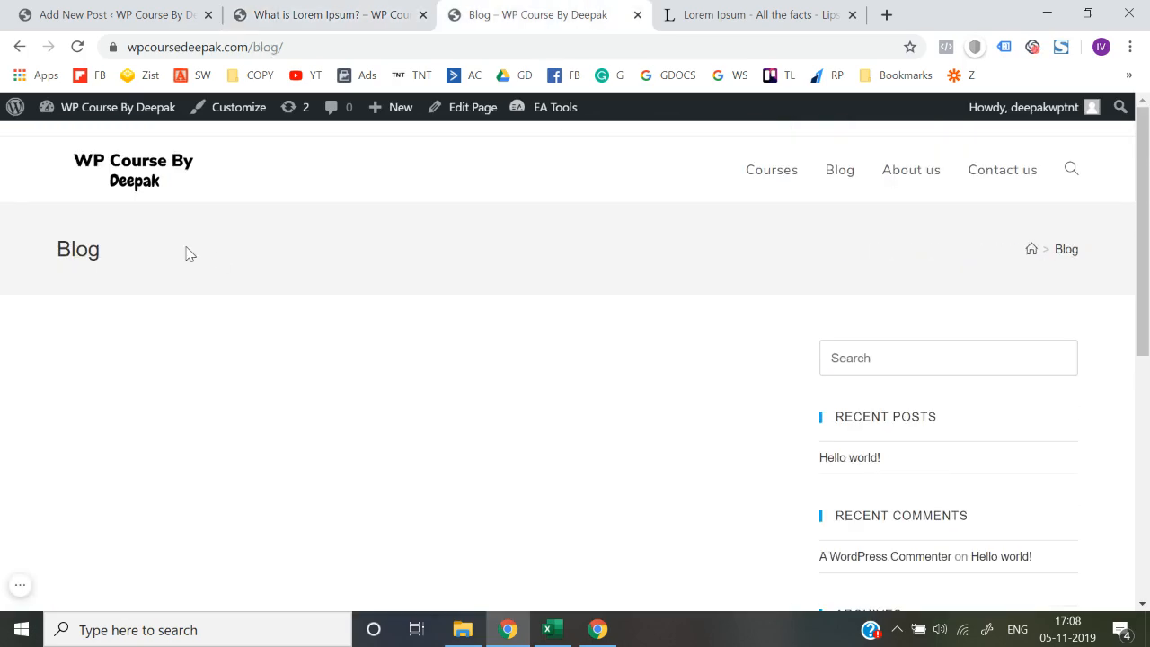
{"action": "left_click", "coordinate": [78, 48]}
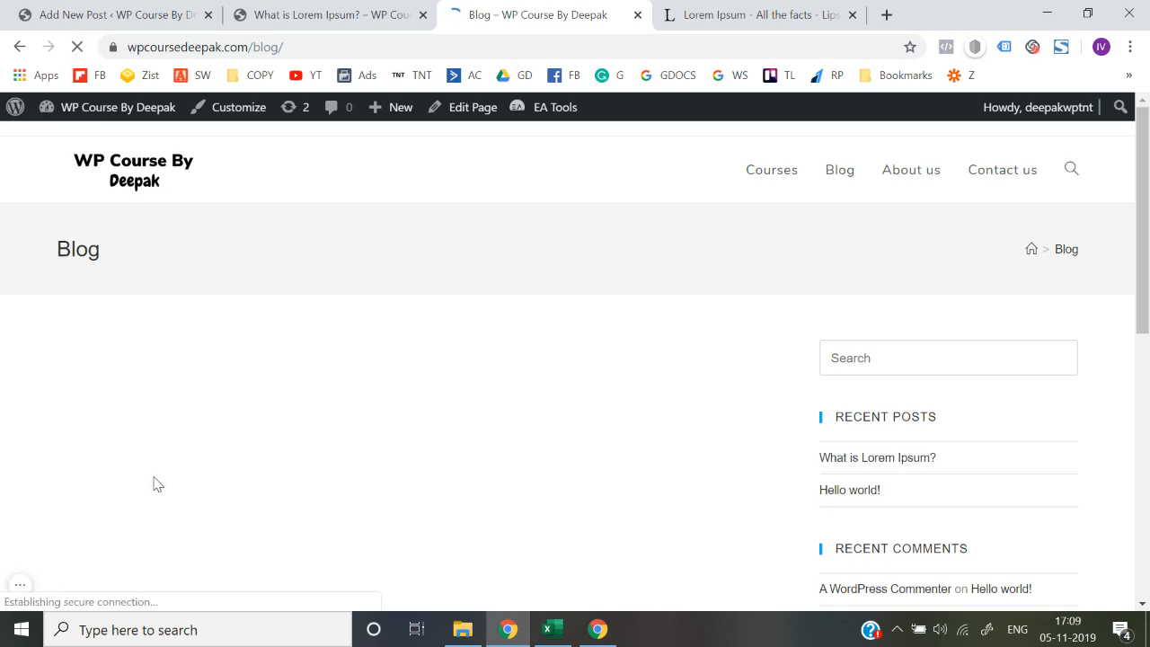
{"action": "scroll", "coordinate": [403, 475], "scroll_direction": "down", "scroll_amount": 10}
{"action": "scroll", "coordinate": [403, 476], "scroll_direction": "up", "scroll_amount": 10}
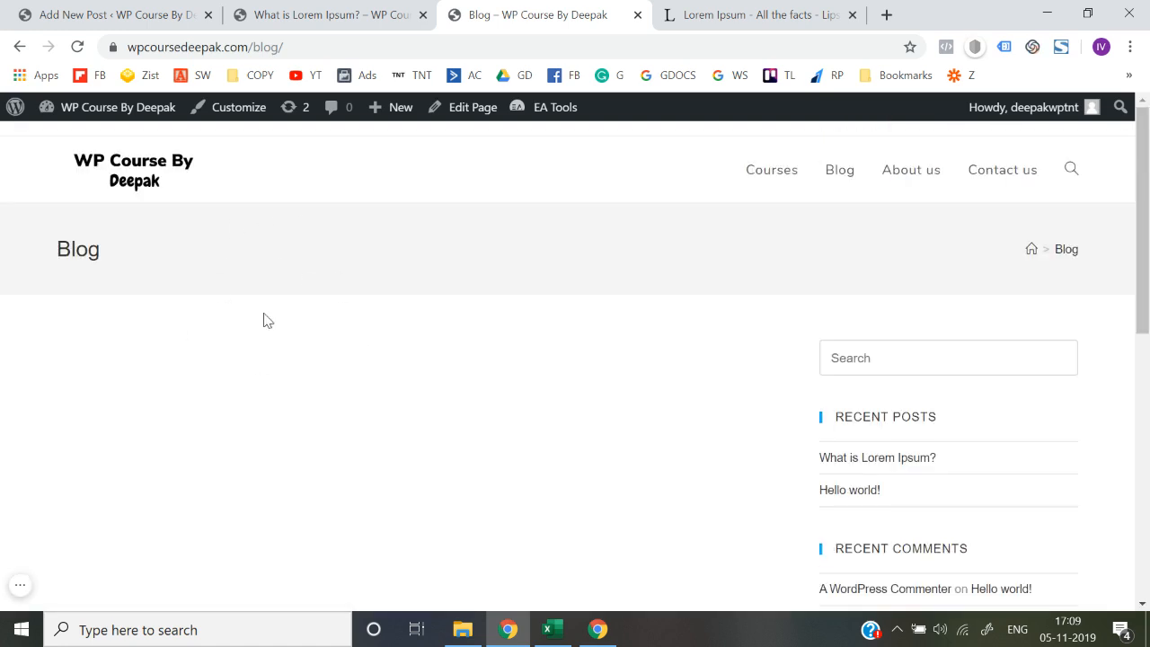
{"action": "left_click", "coordinate": [396, 9]}
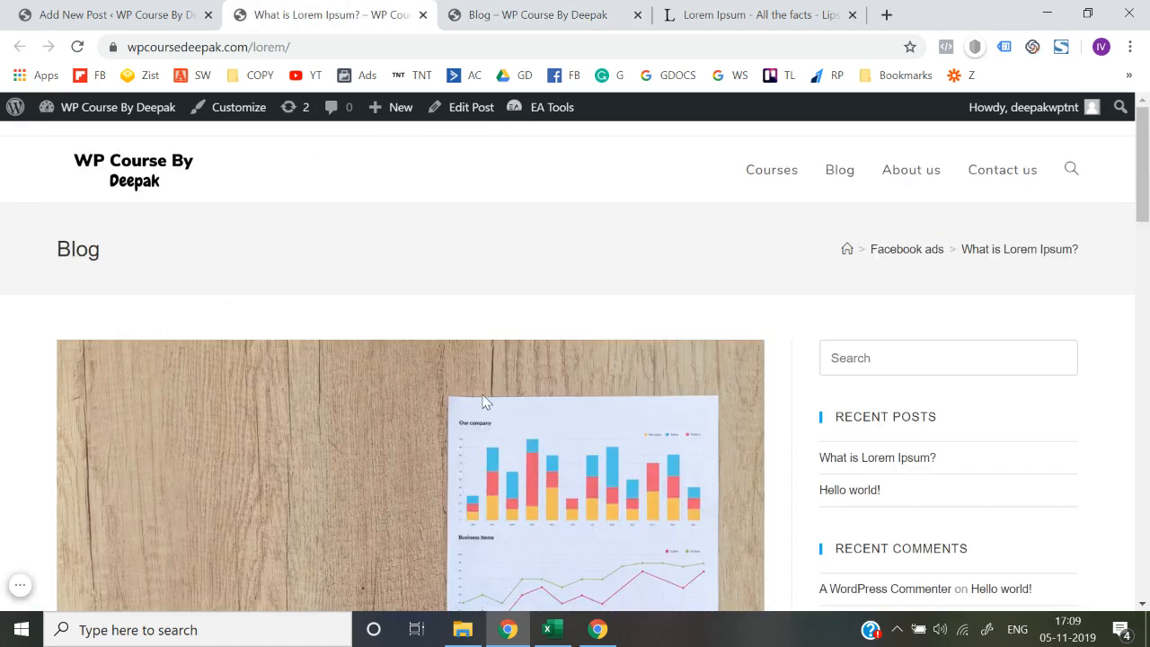
{"action": "left_click", "coordinate": [575, 9]}
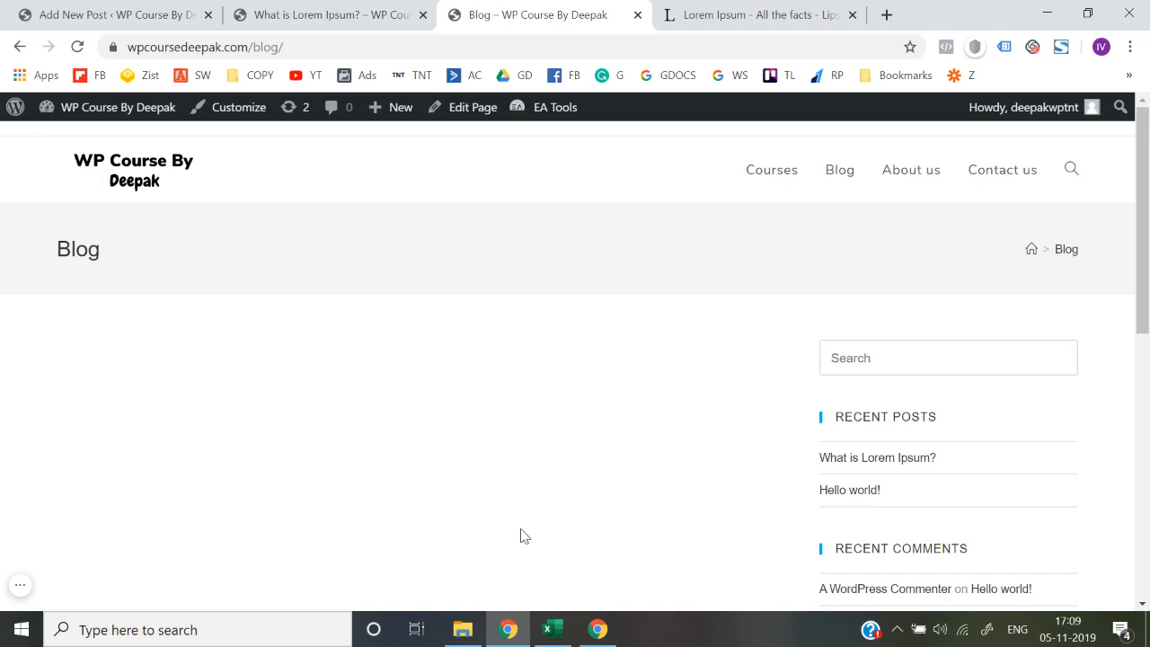
Examine the live post page's layout, including the "Blog" title banner above the featured image.
{"action": "left_click", "coordinate": [399, 9]}
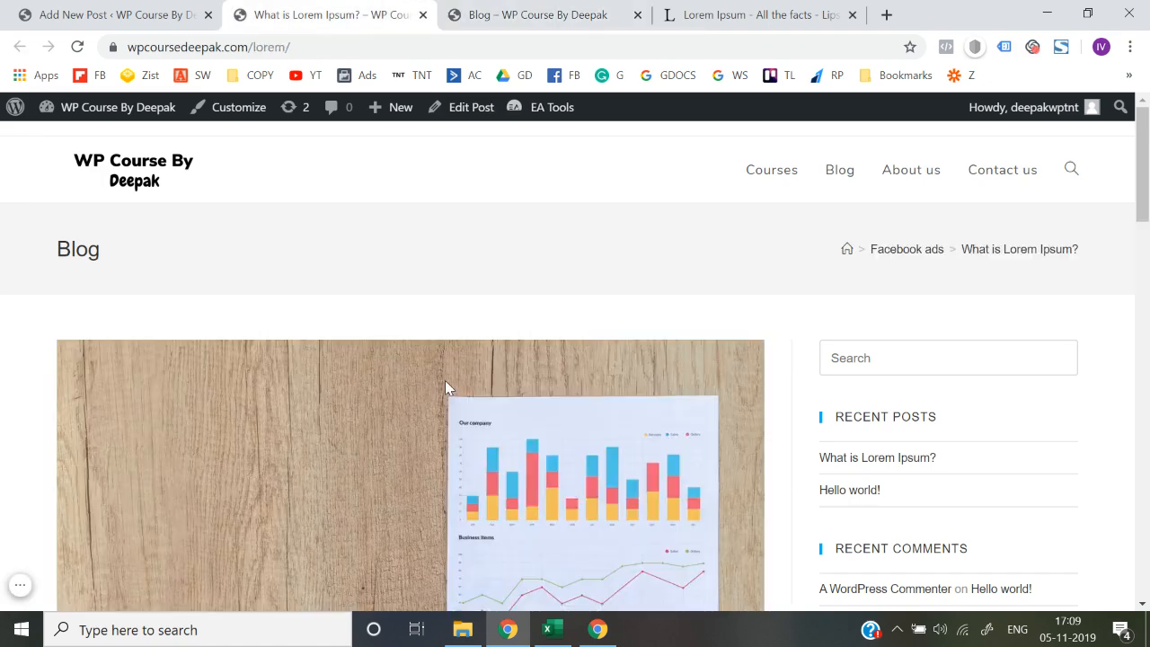
{"action": "scroll", "coordinate": [446, 383], "scroll_direction": "down", "scroll_amount": 3}
{"action": "scroll", "coordinate": [446, 385], "scroll_direction": "down", "scroll_amount": 4}
{"action": "scroll", "coordinate": [445, 386], "scroll_direction": "up", "scroll_amount": 7}
{"action": "left_click_drag", "start_coordinate": [73, 264], "coordinate": [402, 267]}
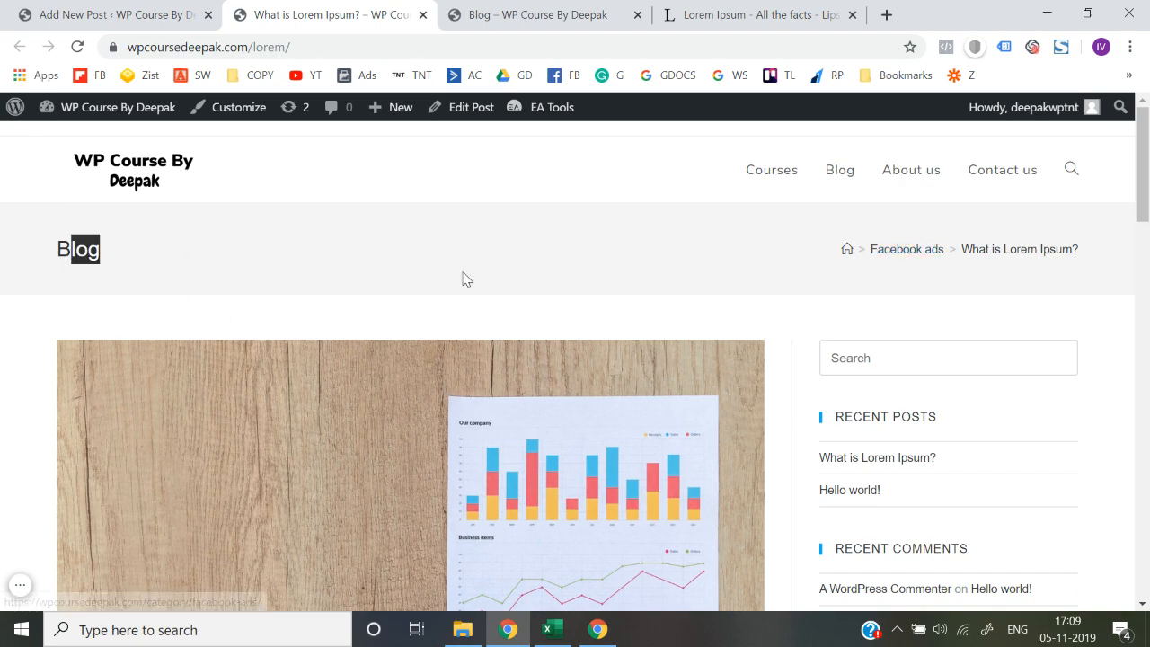
{"action": "scroll", "coordinate": [465, 278], "scroll_direction": "down", "scroll_amount": 8}
{"action": "scroll", "coordinate": [464, 279], "scroll_direction": "up", "scroll_amount": 8}
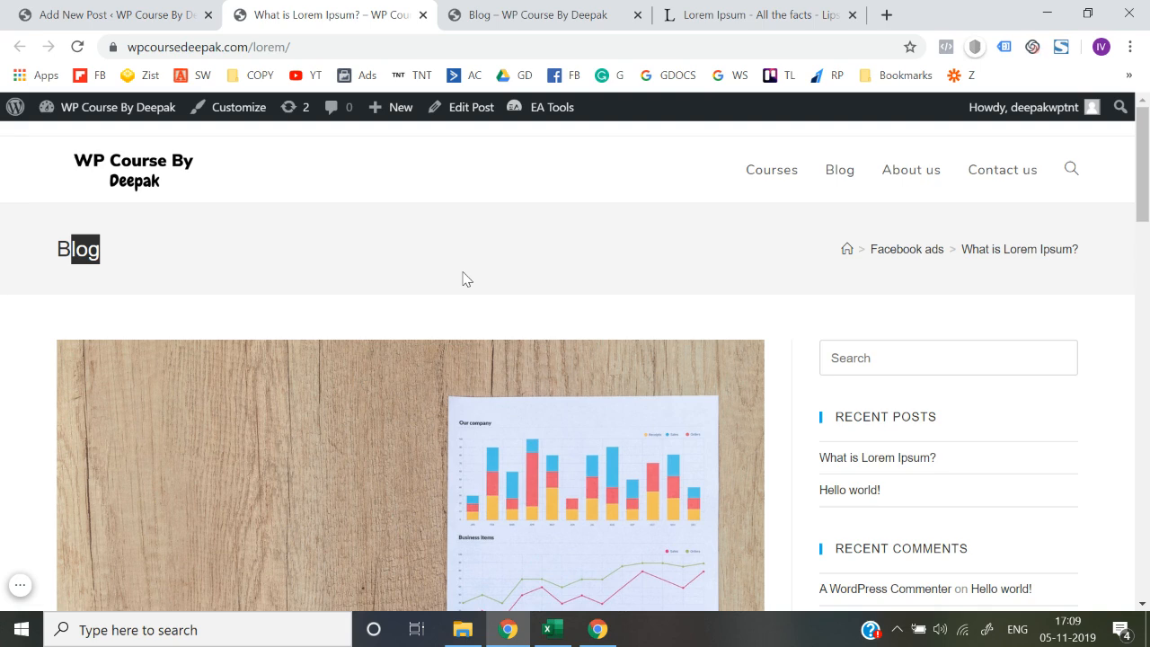
Disable Display Page Title in the post's OceanWP settings and update the post.
{"action": "left_click", "coordinate": [108, 14]}
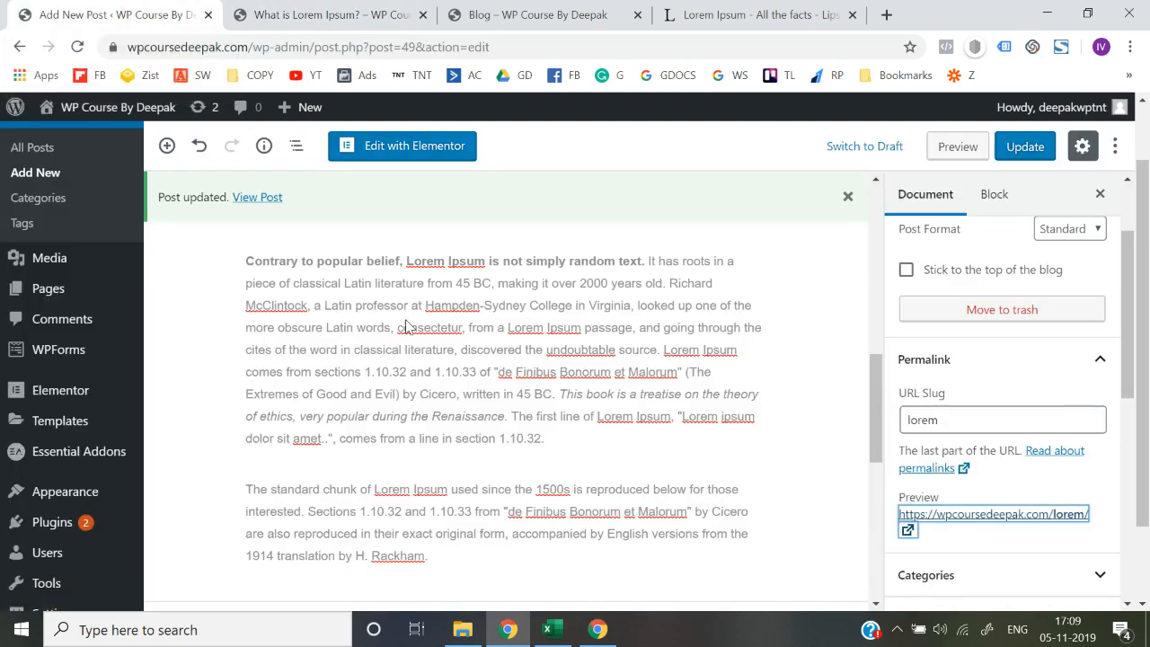
{"action": "scroll", "coordinate": [180, 449], "scroll_direction": "down", "scroll_amount": 8}
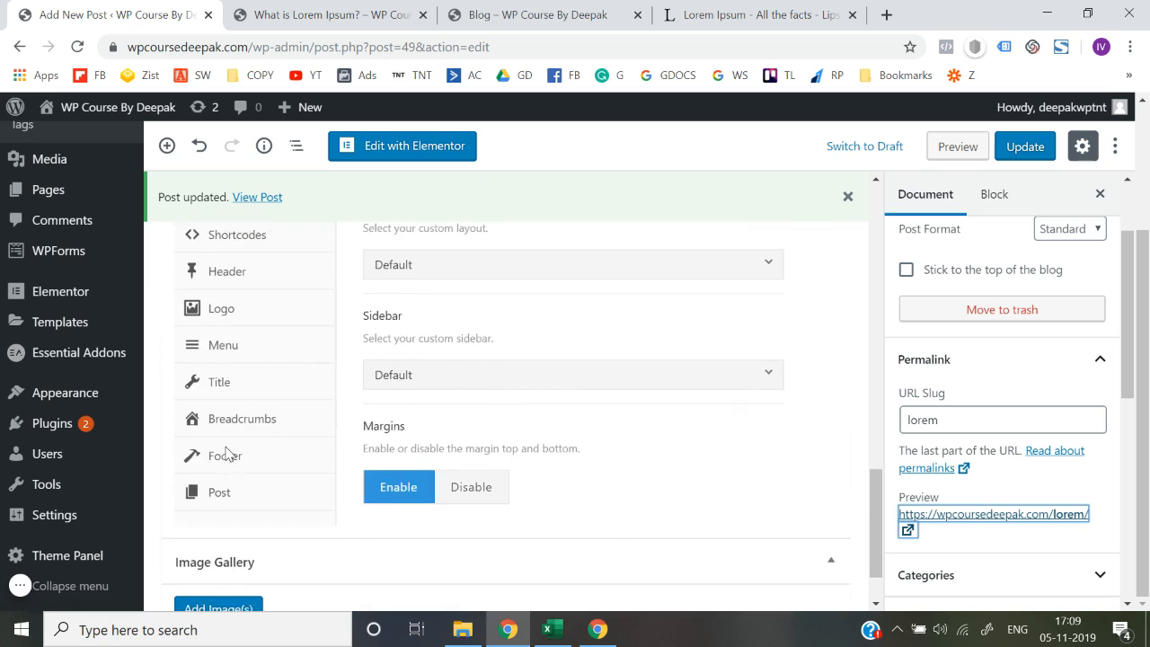
{"action": "scroll", "coordinate": [226, 454], "scroll_direction": "up", "scroll_amount": 1}
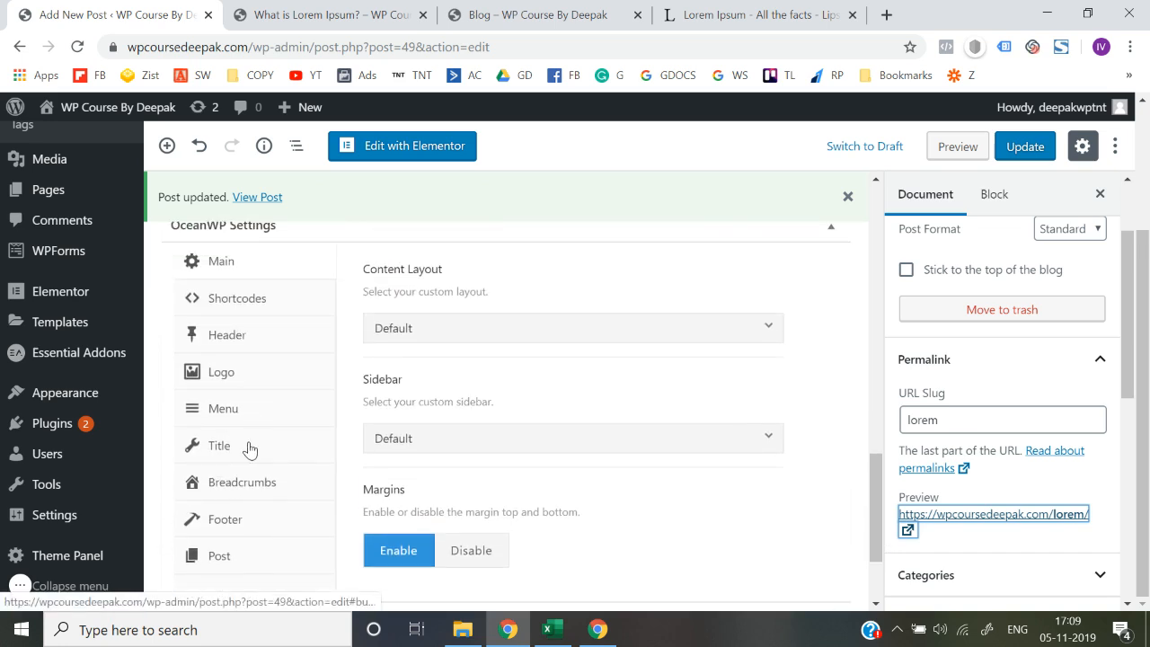
{"action": "left_click", "coordinate": [250, 449]}
{"action": "left_click", "coordinate": [552, 337]}
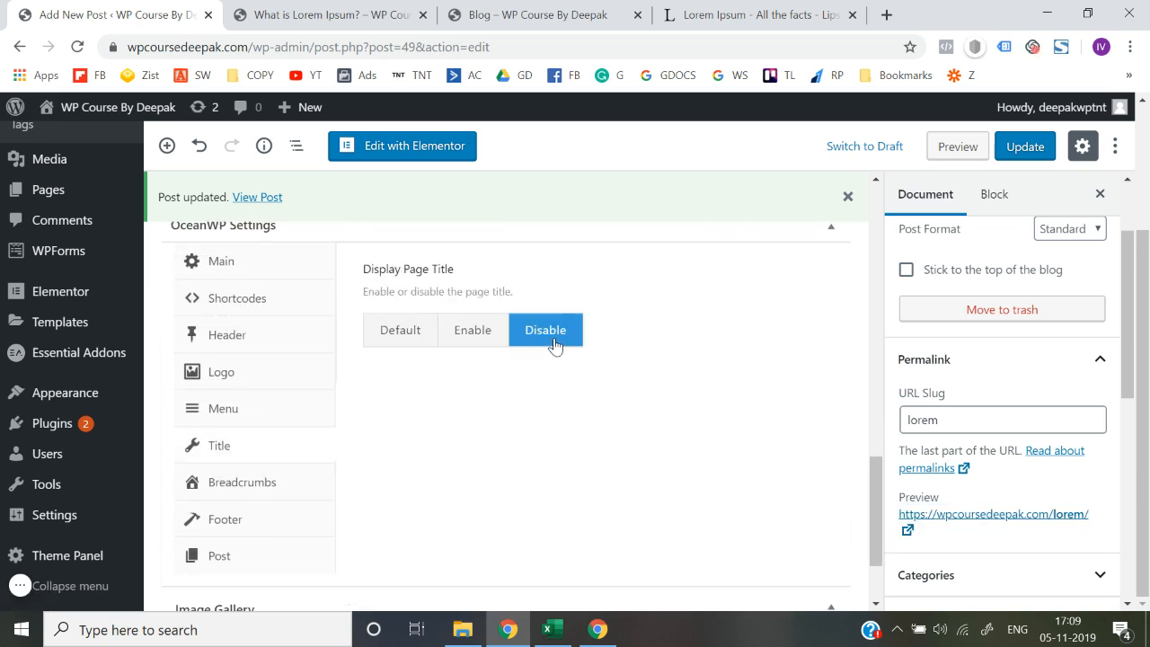
{"action": "left_click", "coordinate": [1000, 153]}
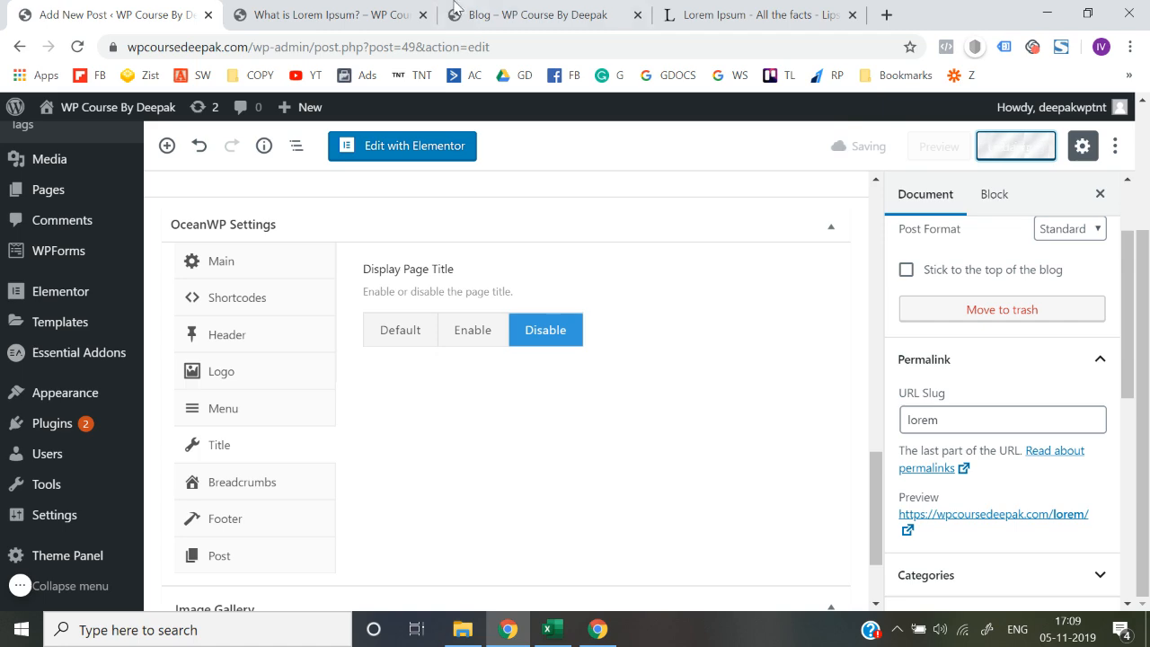
Reload the live post page and review its header area and content without the page title.
{"action": "left_click", "coordinate": [413, 9]}
{"action": "left_click", "coordinate": [411, 44]}
{"action": "key", "text": "Return"}
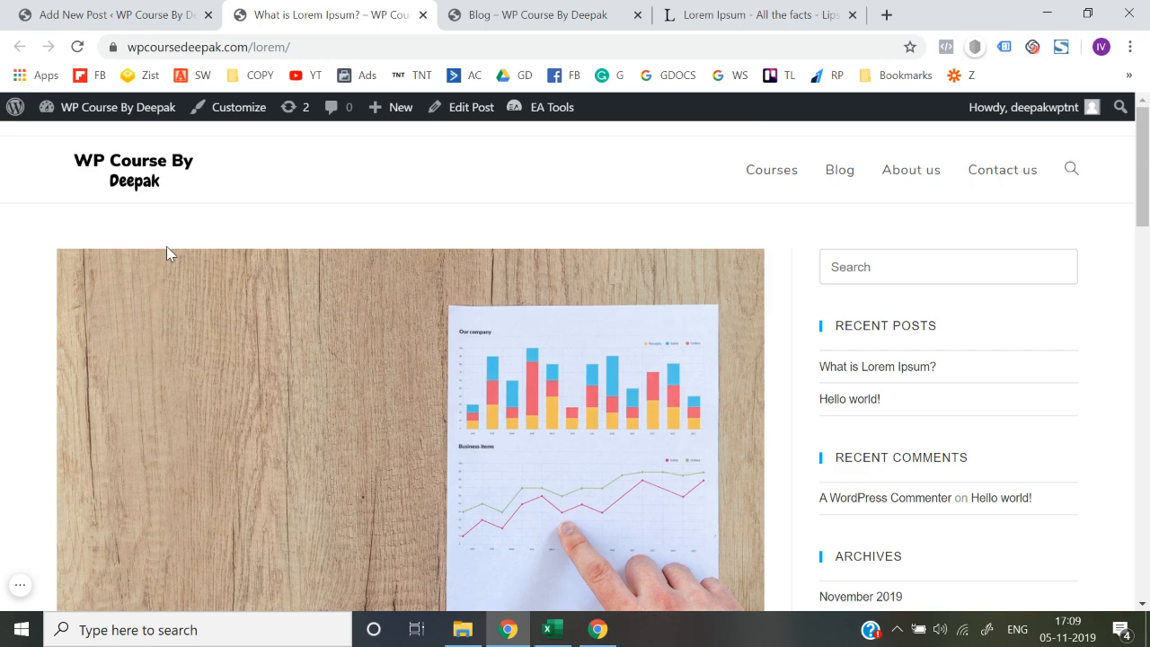
{"action": "scroll", "coordinate": [209, 236], "scroll_direction": "down", "scroll_amount": 12}
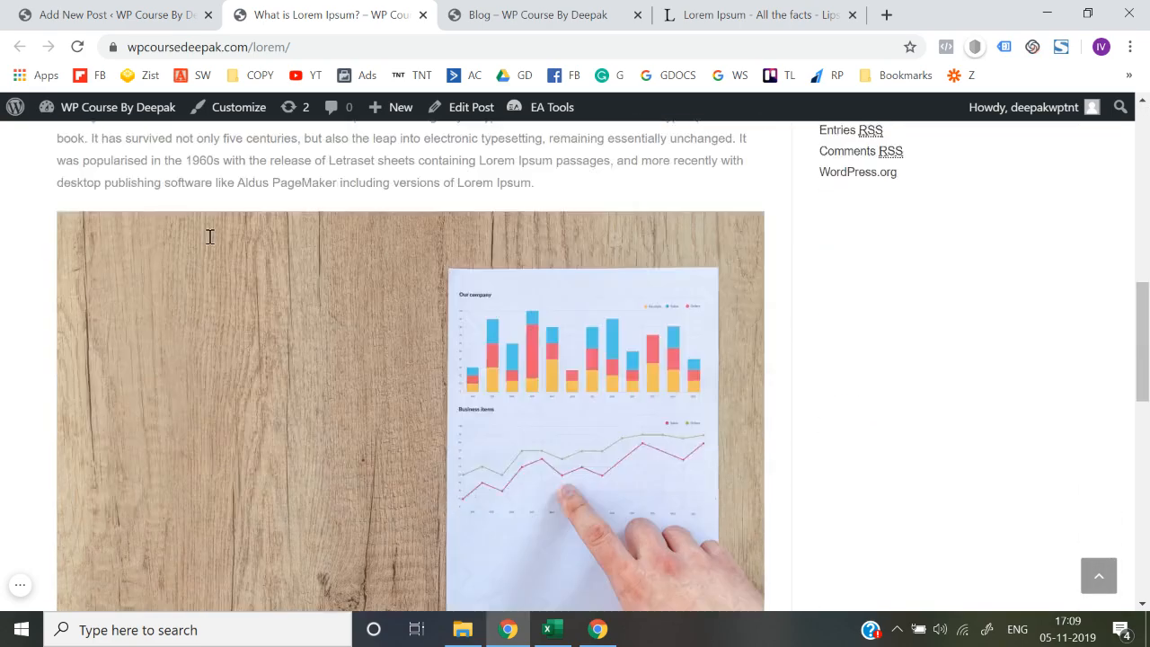
{"action": "scroll", "coordinate": [209, 236], "scroll_direction": "down", "scroll_amount": 4}
{"action": "scroll", "coordinate": [208, 236], "scroll_direction": "up", "scroll_amount": 20}
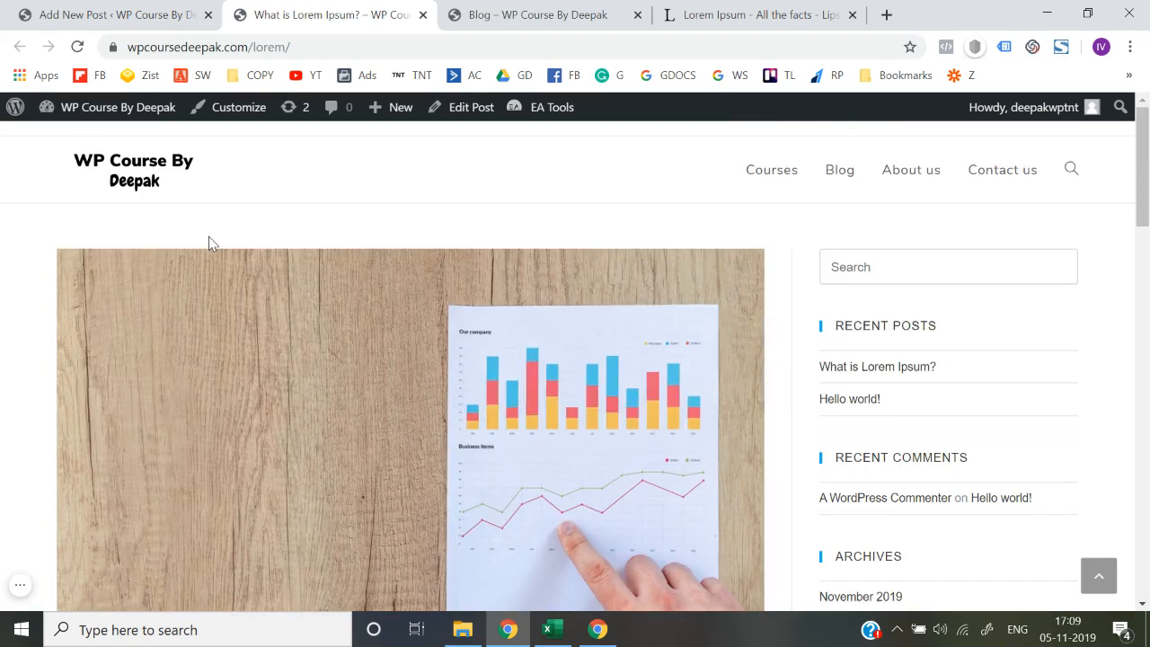
Customize the site from the Blog page, setting Blog as the posts page in the homepage settings, and review the preview.
{"action": "left_click", "coordinate": [564, 9]}
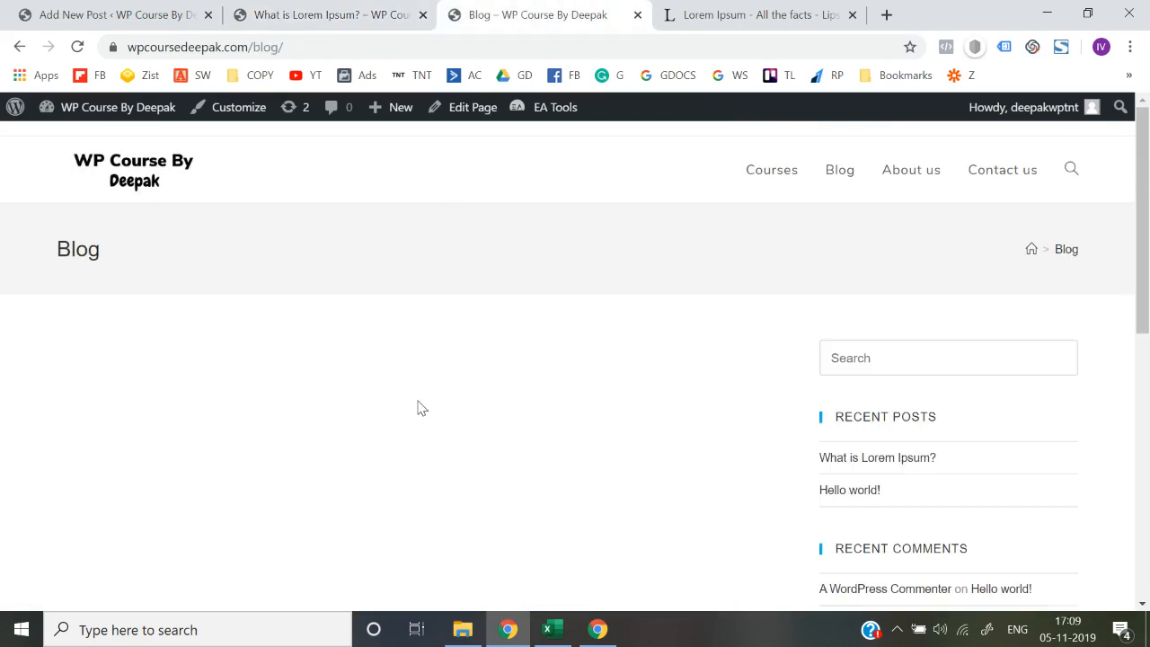
{"action": "left_click", "coordinate": [77, 47]}
{"action": "left_click", "coordinate": [227, 117]}
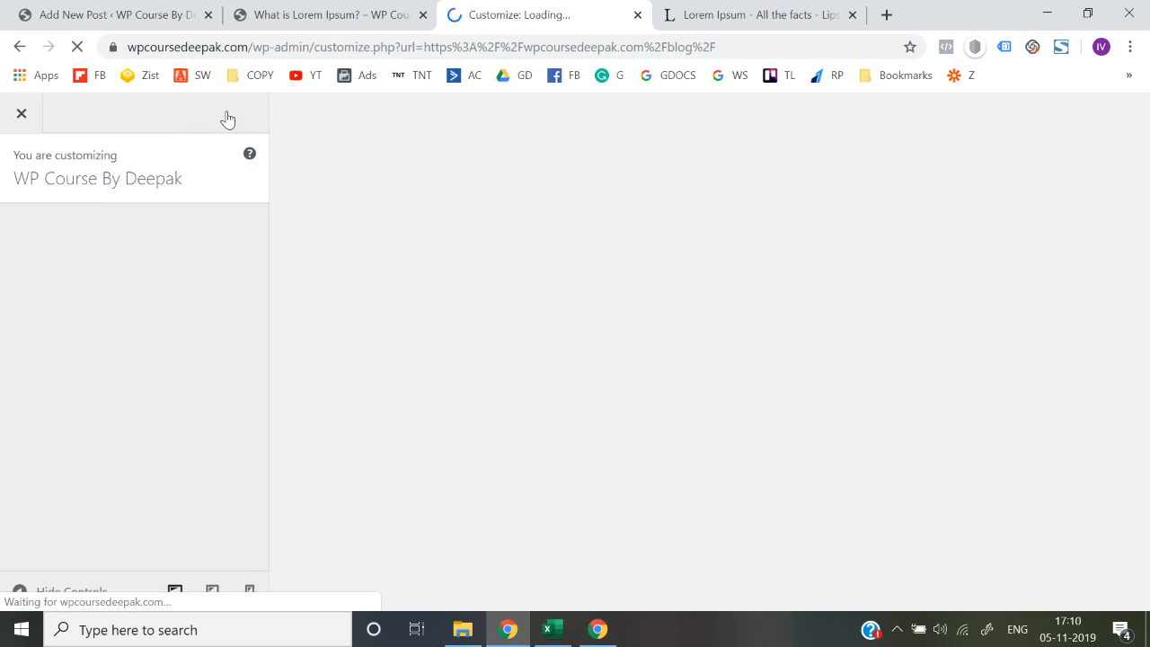
{"action": "scroll", "coordinate": [126, 467], "scroll_direction": "down", "scroll_amount": 1}
{"action": "left_click", "coordinate": [159, 435]}
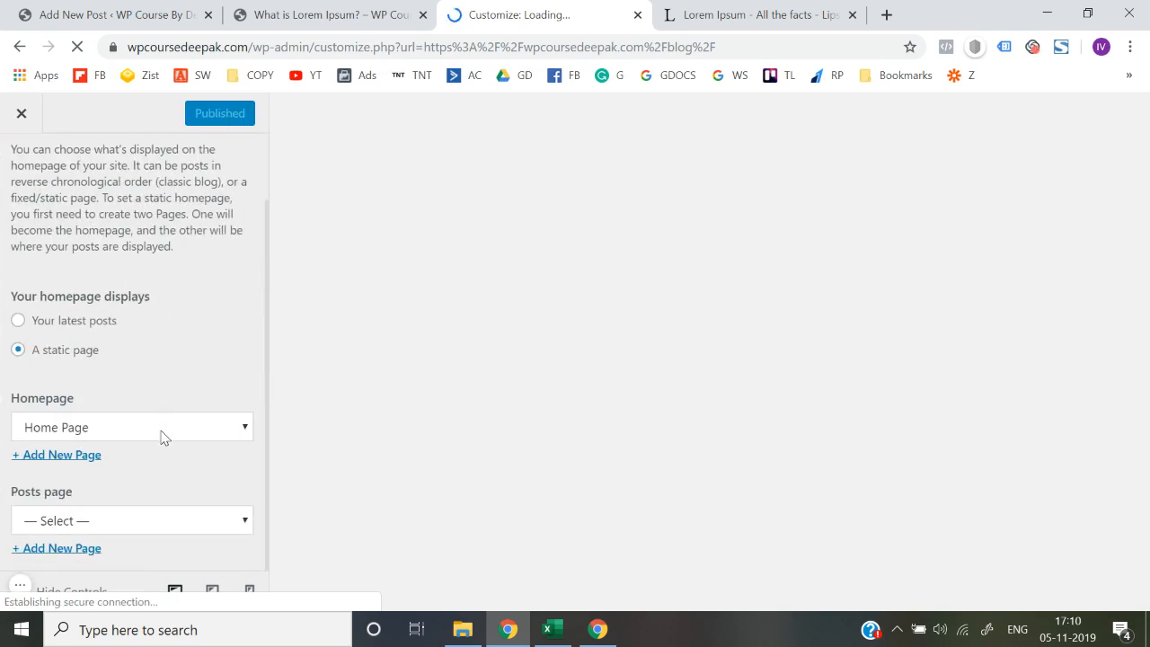
{"action": "left_click", "coordinate": [85, 522]}
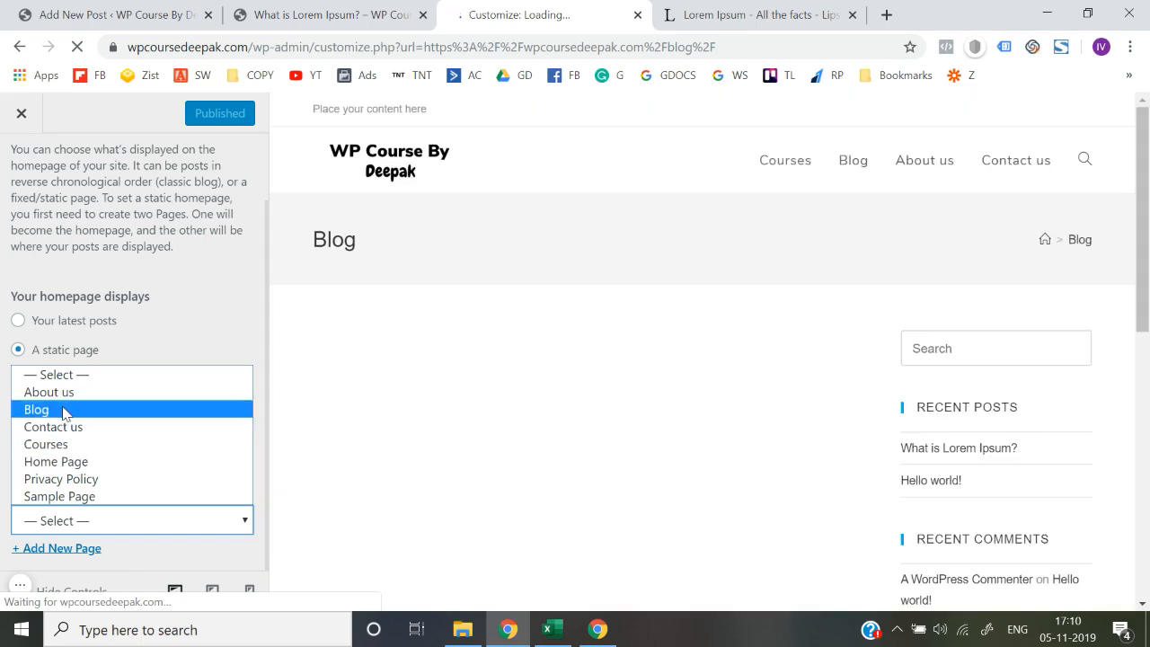
{"action": "left_click", "coordinate": [63, 412]}
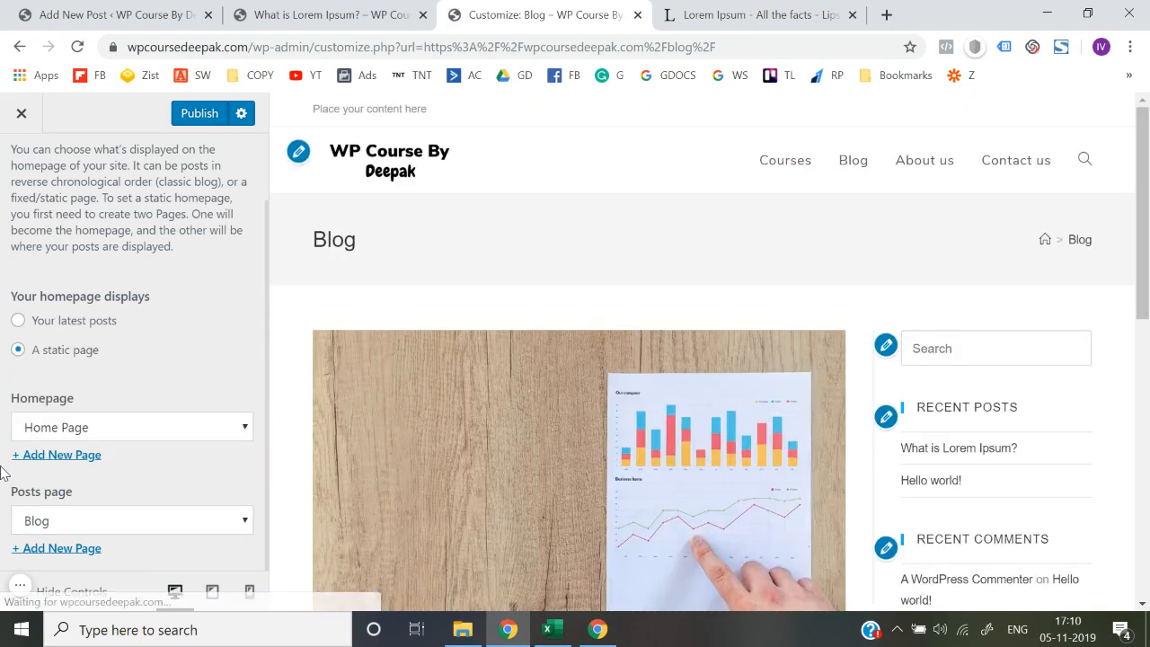
{"action": "scroll", "coordinate": [530, 441], "scroll_direction": "down", "scroll_amount": 7}
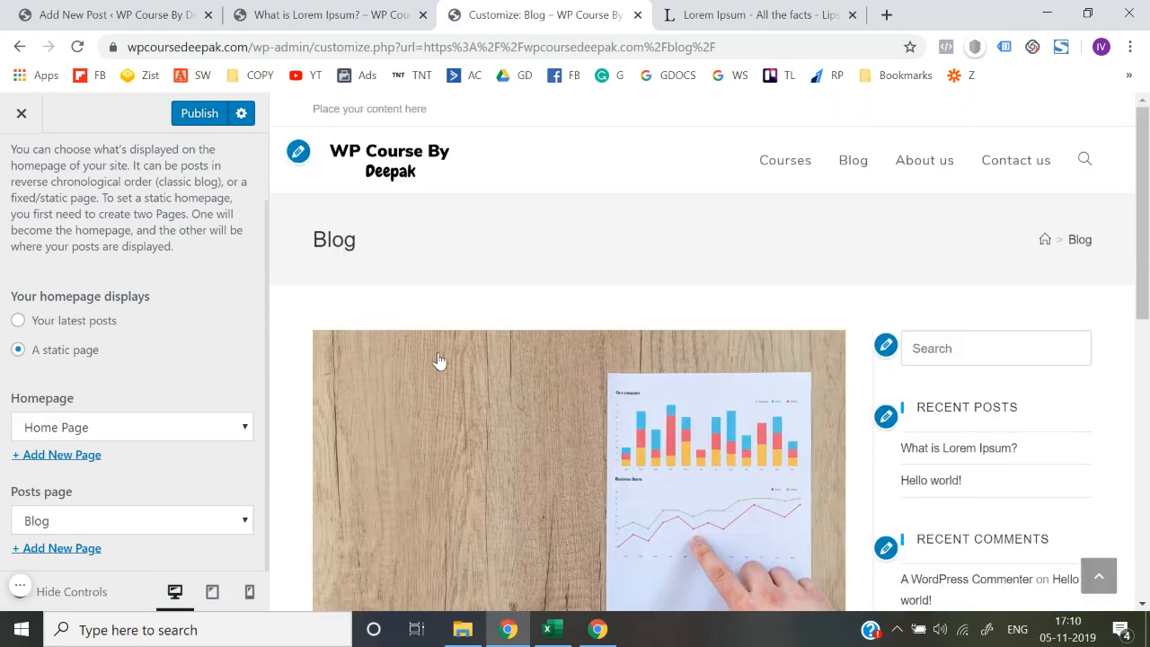
Publish the homepage settings, leave the customizer and review the live Blog page.
{"action": "left_click", "coordinate": [205, 119]}
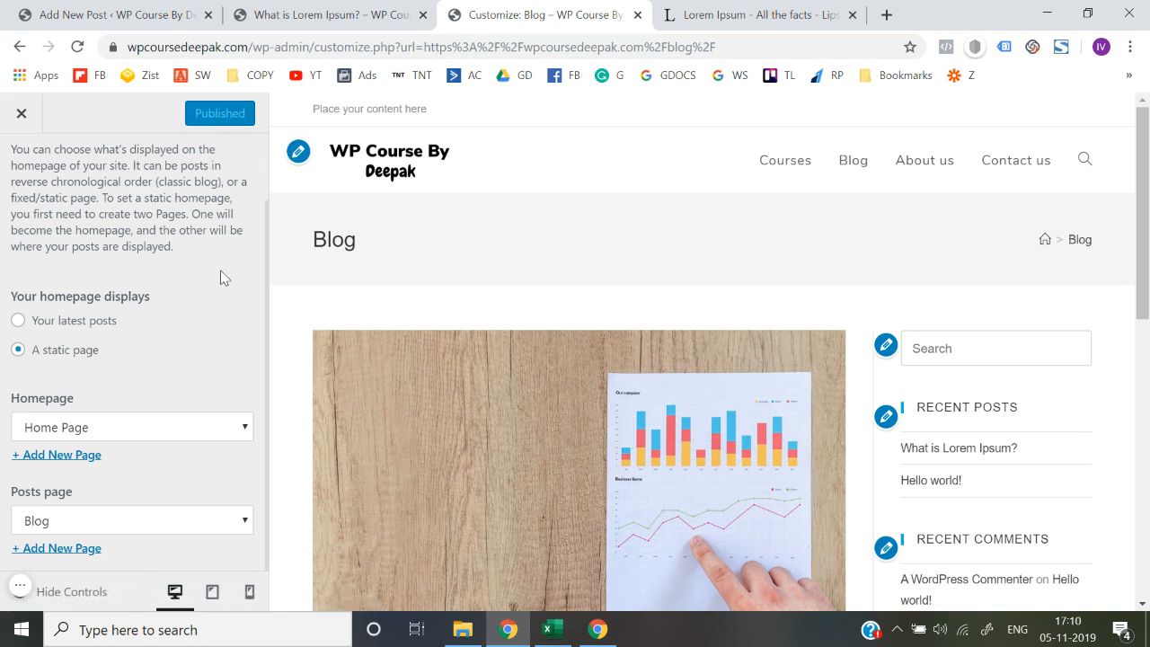
{"action": "left_click", "coordinate": [23, 115]}
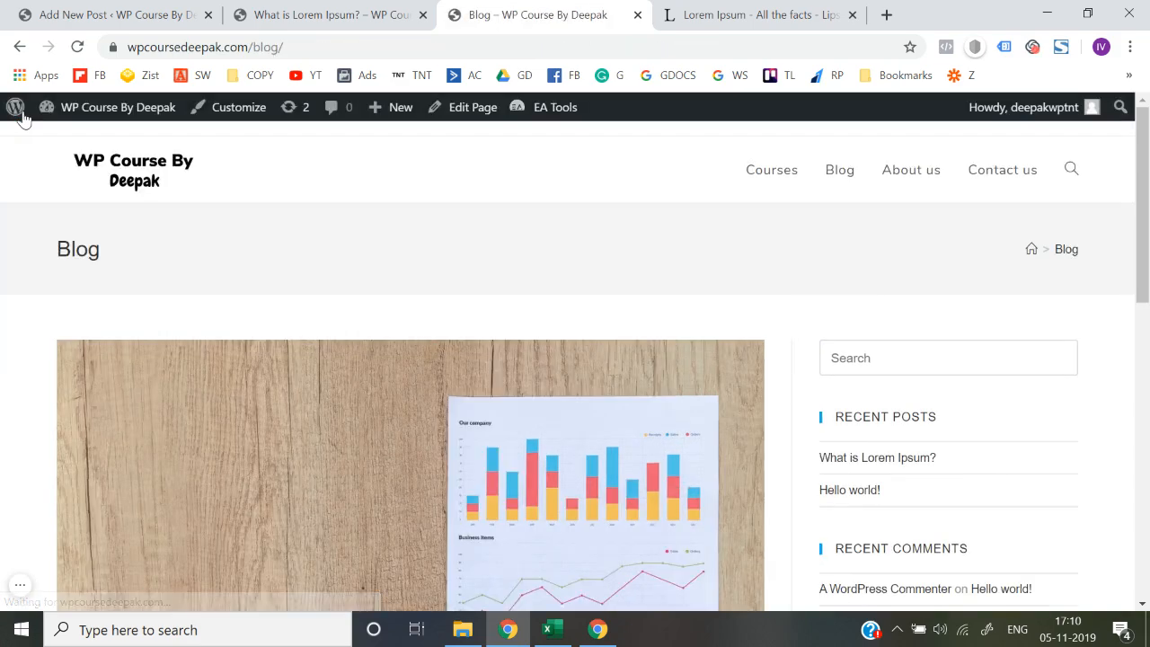
{"action": "scroll", "coordinate": [220, 334], "scroll_direction": "down", "scroll_amount": 10}
{"action": "scroll", "coordinate": [218, 335], "scroll_direction": "up", "scroll_amount": 10}
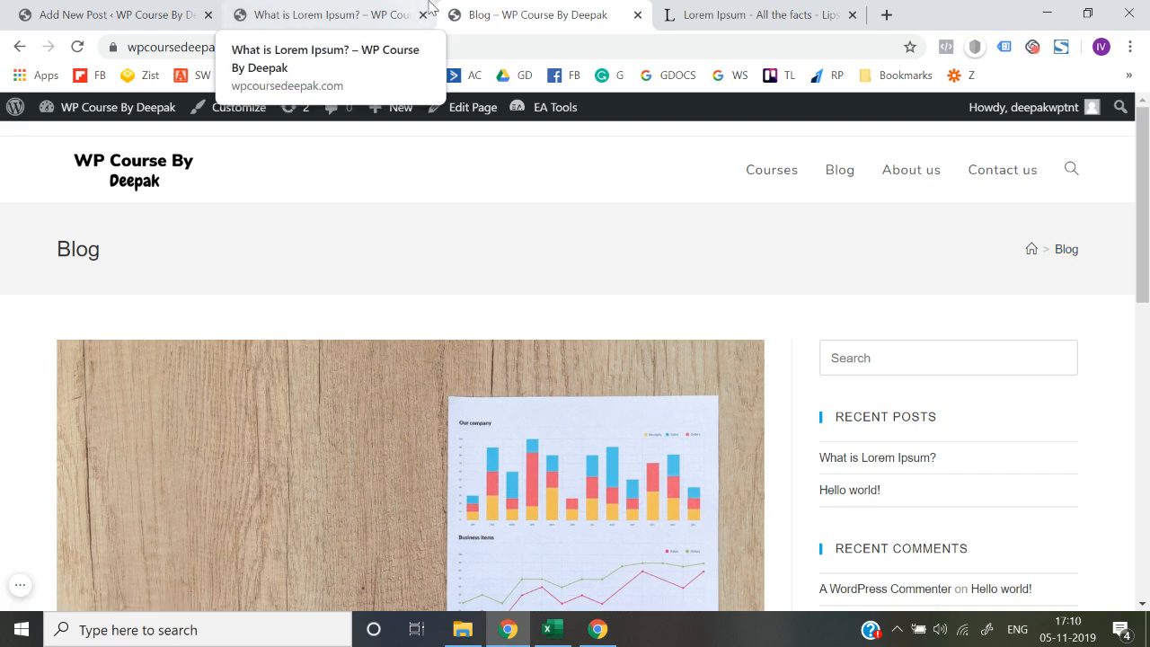
{"action": "left_click", "coordinate": [430, 8]}
{"action": "left_click", "coordinate": [509, 10]}
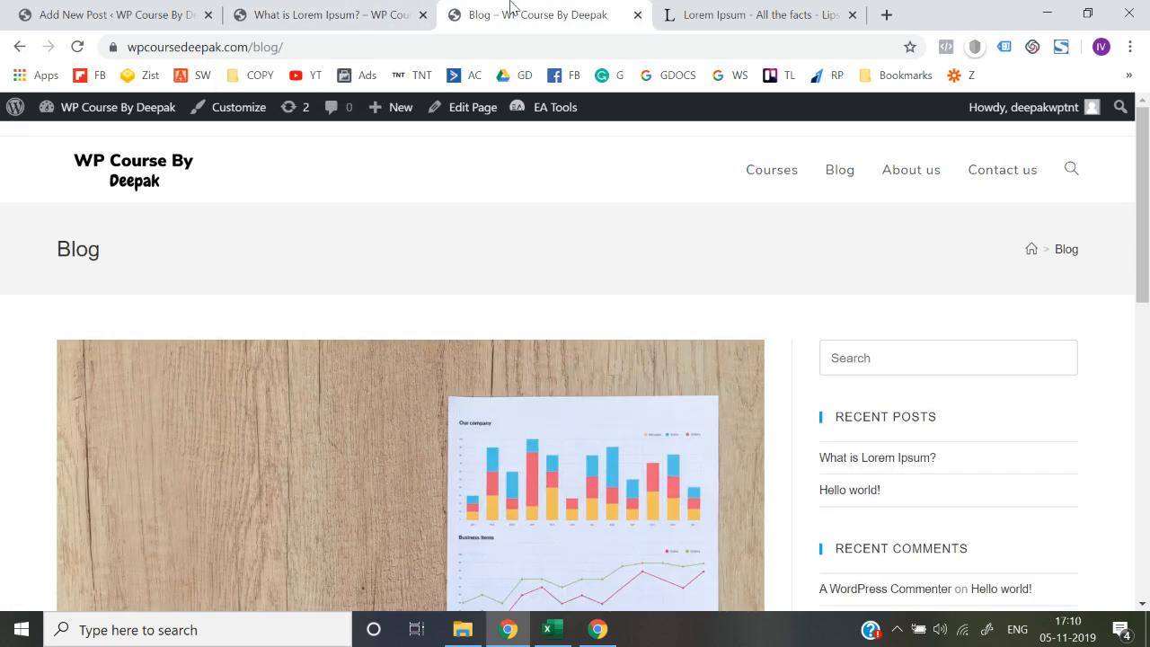
Open the Blog page for editing, close the separate post page and expand the OceanWP Settings.
{"action": "left_click", "coordinate": [470, 118]}
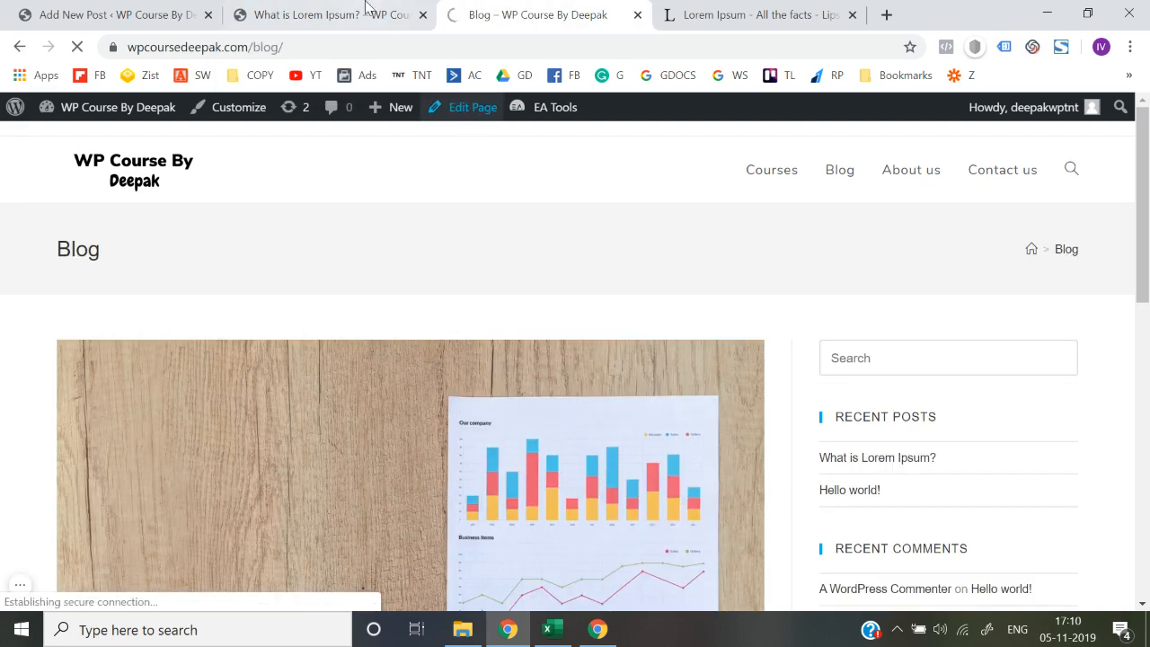
{"action": "left_click", "coordinate": [368, 7]}
{"action": "left_click", "coordinate": [496, 10]}
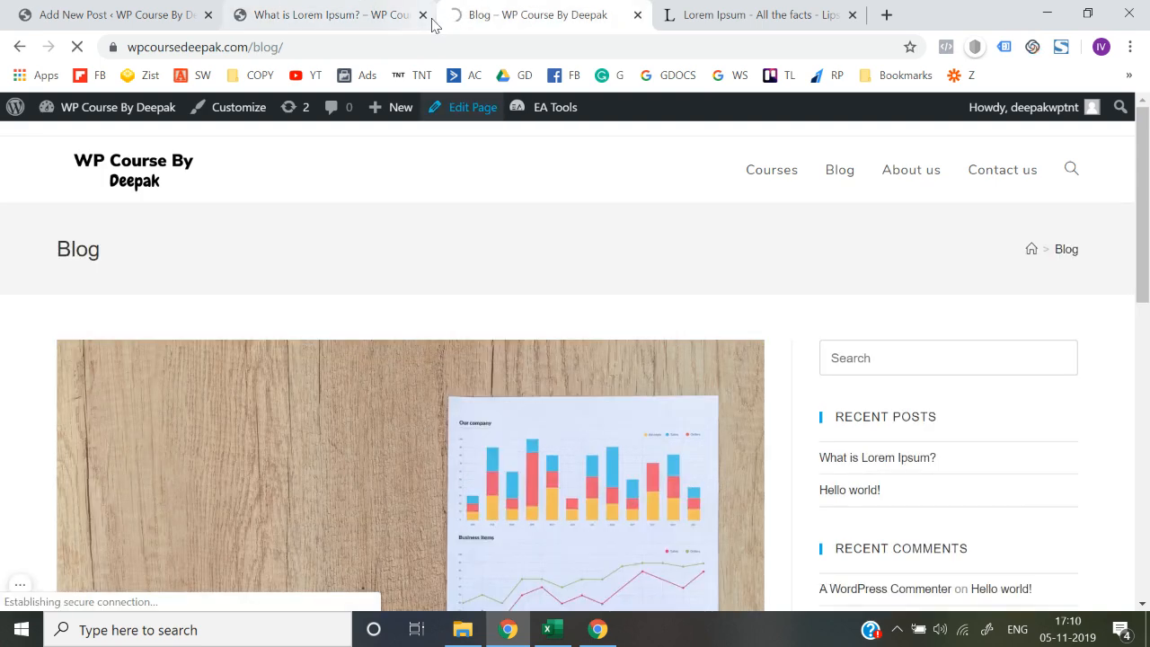
{"action": "left_click", "coordinate": [422, 15]}
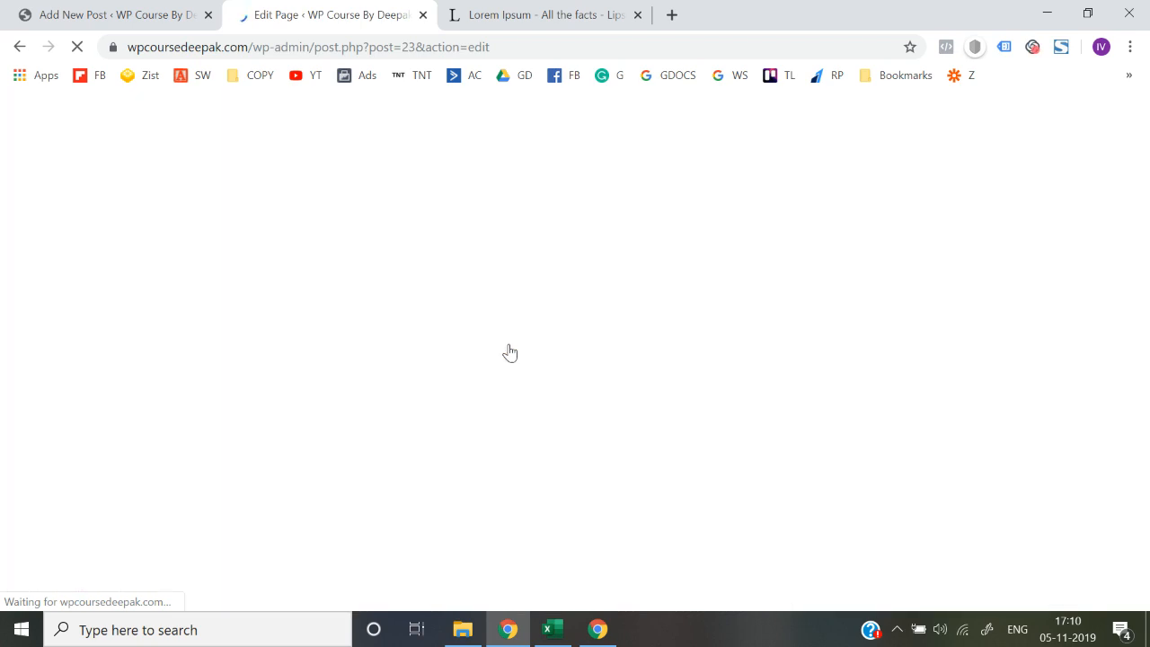
{"action": "scroll", "coordinate": [509, 351], "scroll_direction": "down", "scroll_amount": 5}
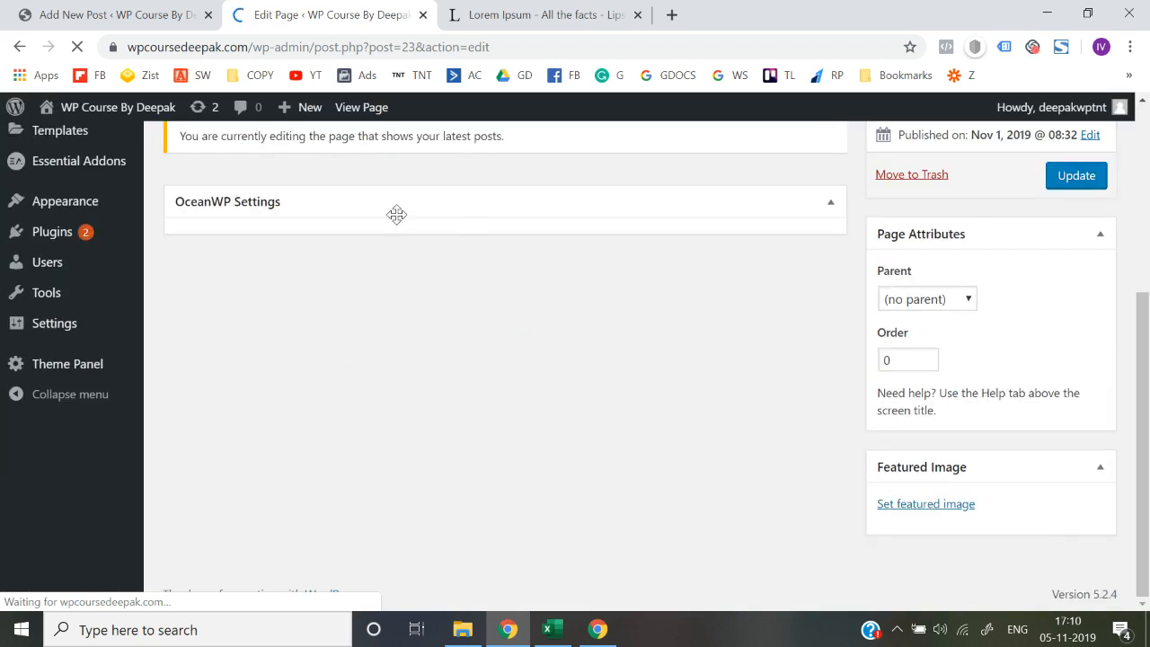
{"action": "left_click", "coordinate": [826, 218]}
{"action": "scroll", "coordinate": [632, 439], "scroll_direction": "down", "scroll_amount": 3}
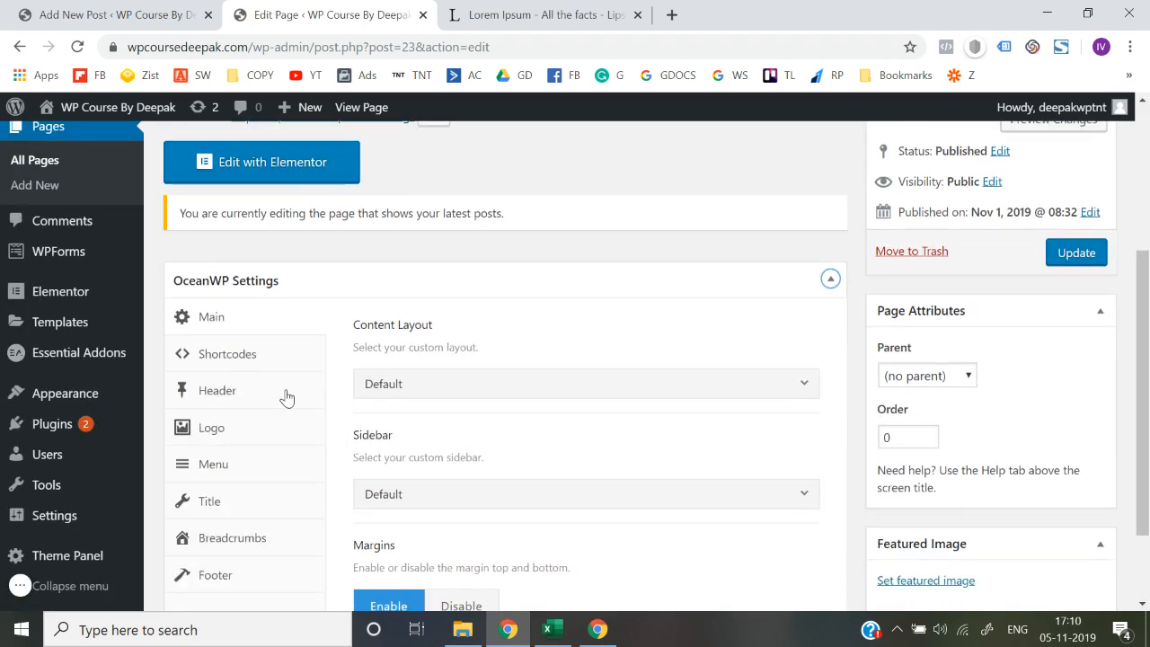
Open the live site in a separate tab and go to its Blog page.
{"action": "left_click", "coordinate": [589, 11]}
{"action": "left_click", "coordinate": [420, 9]}
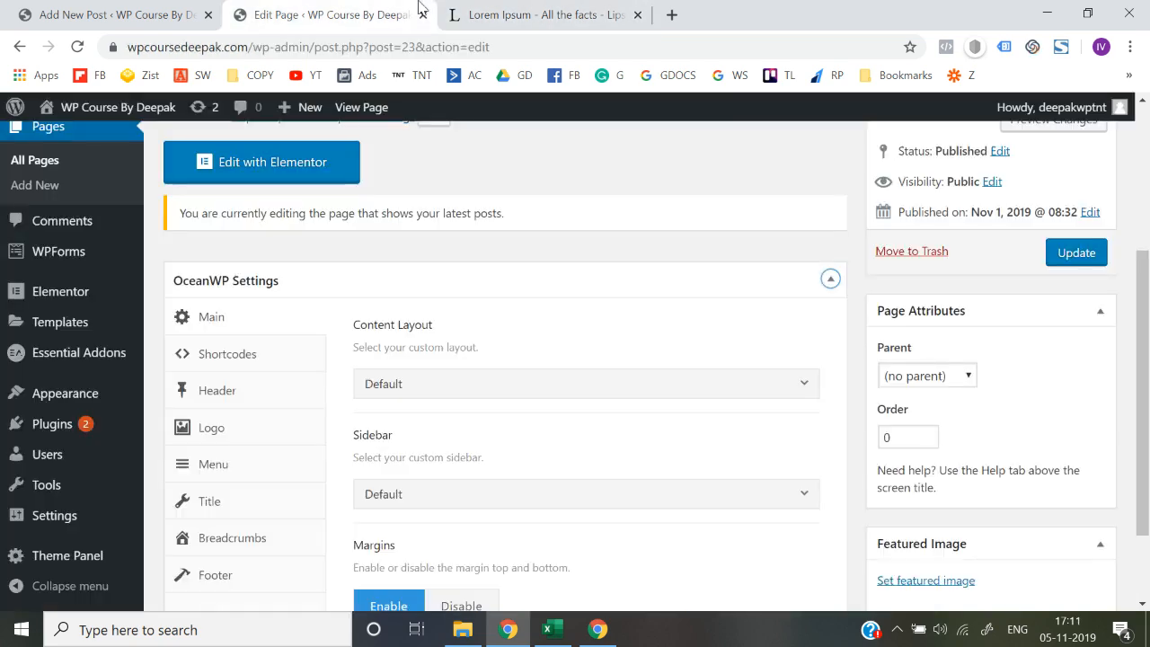
{"action": "mouse_move", "coordinate": [117, 106]}
{"action": "right_click", "coordinate": [69, 136]}
{"action": "left_click", "coordinate": [93, 149]}
{"action": "key", "text": "ctrl+Tab"}
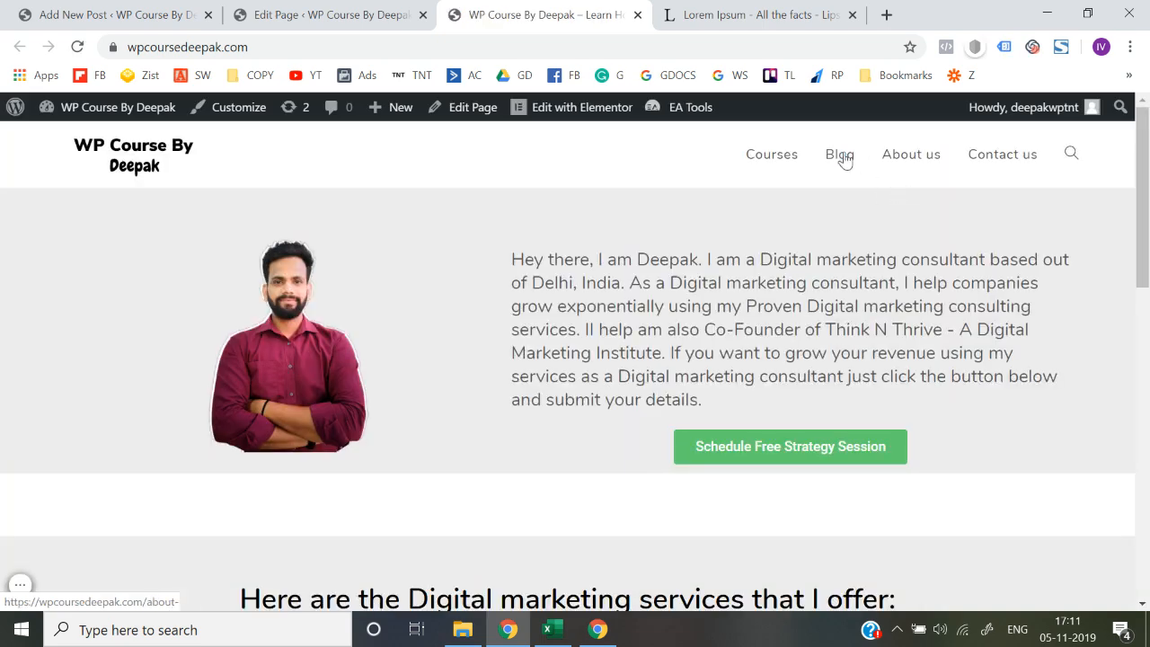
{"action": "left_click", "coordinate": [839, 156]}
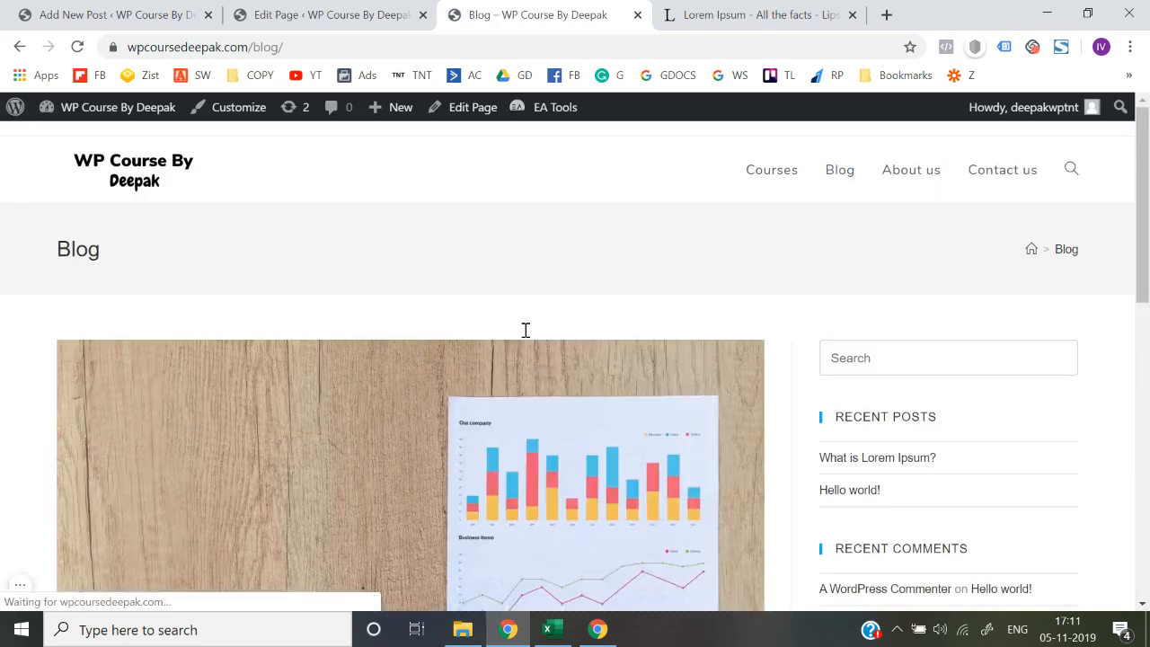
Disable the page title in the Blog page's OceanWP title settings and update the page.
{"action": "left_click", "coordinate": [324, 7]}
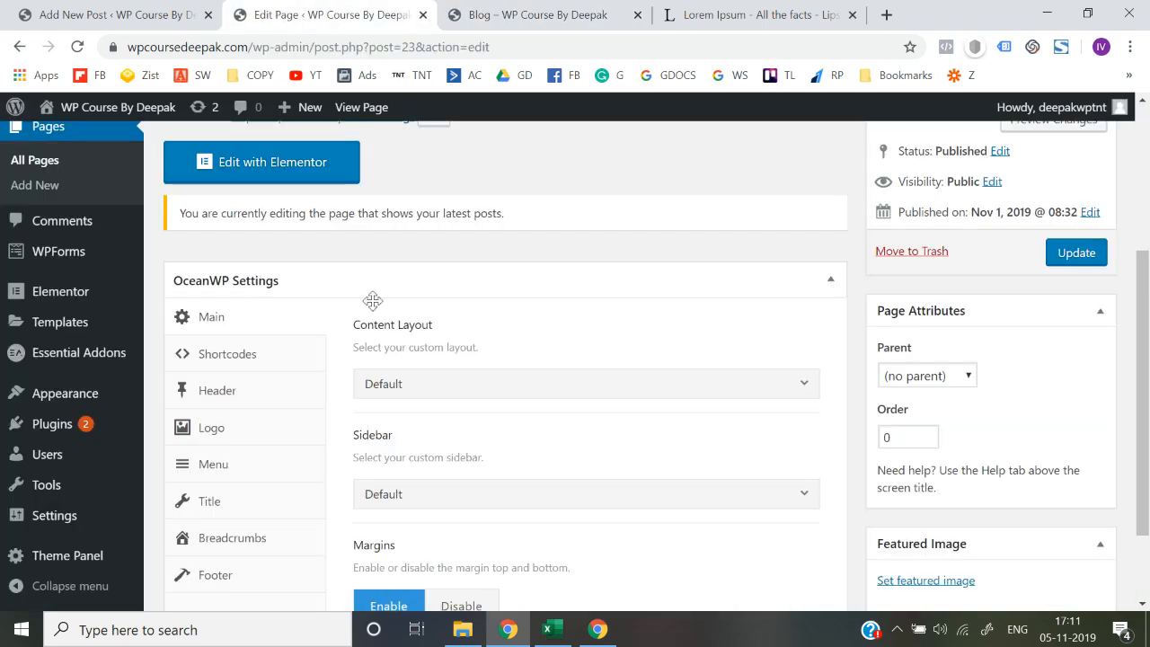
{"action": "left_click", "coordinate": [235, 502]}
{"action": "left_click", "coordinate": [535, 386]}
{"action": "left_click", "coordinate": [1079, 263]}
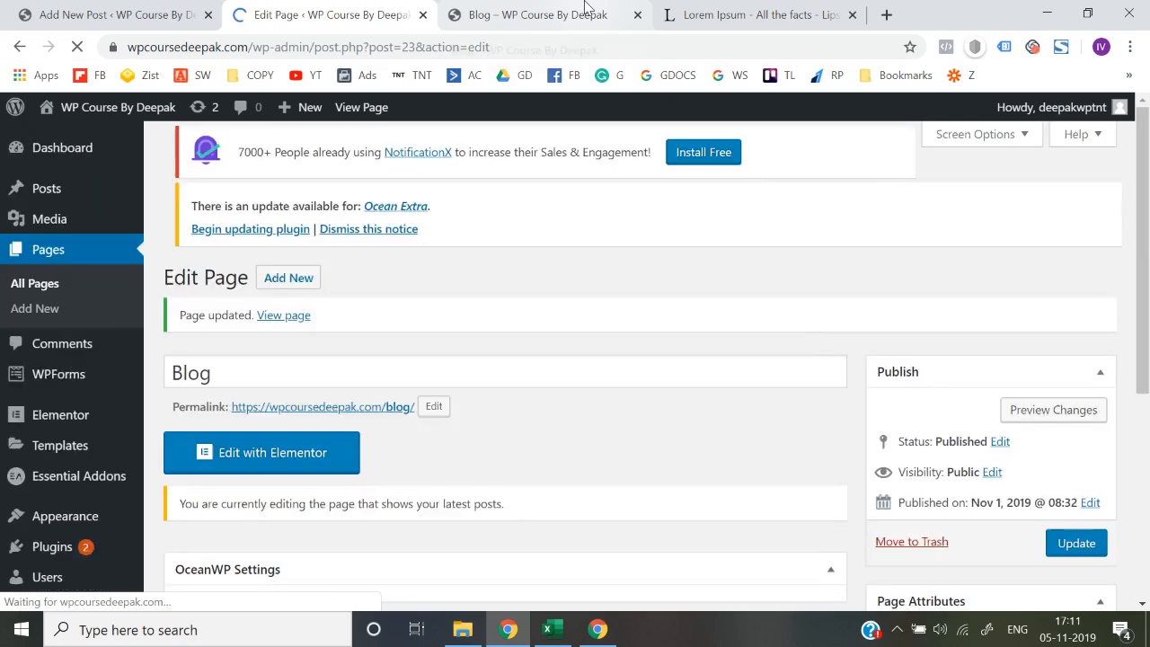
Reload the live Blog page and review its header area and the list of posts.
{"action": "left_click", "coordinate": [580, 12]}
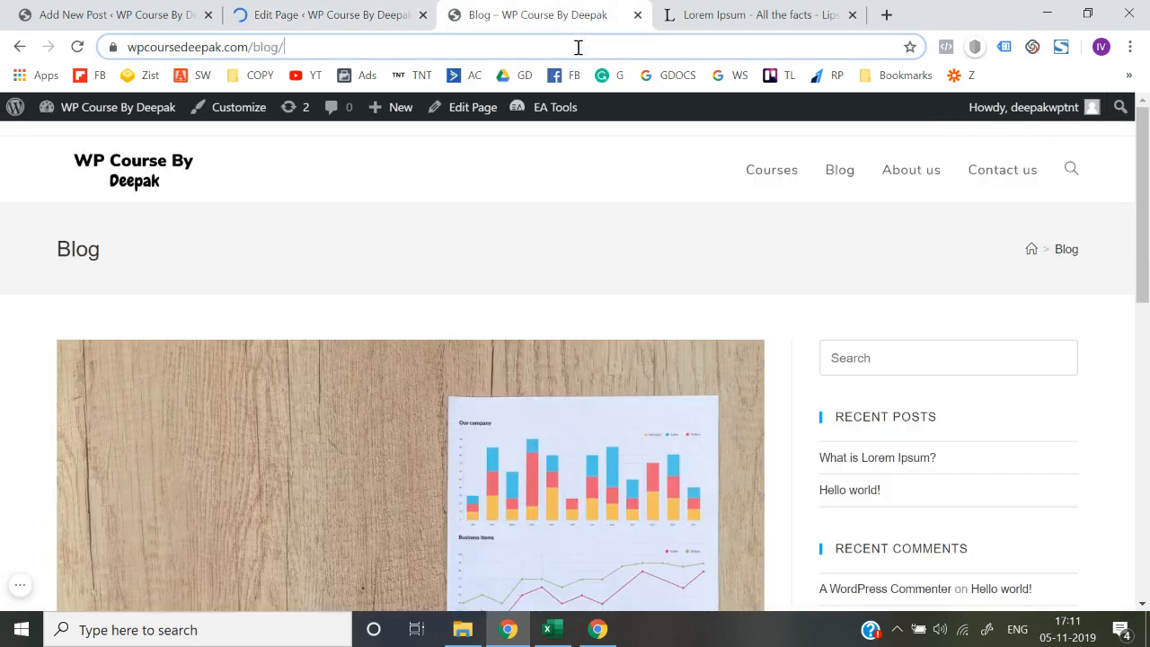
{"action": "left_click", "coordinate": [577, 47]}
{"action": "key", "text": "Return"}
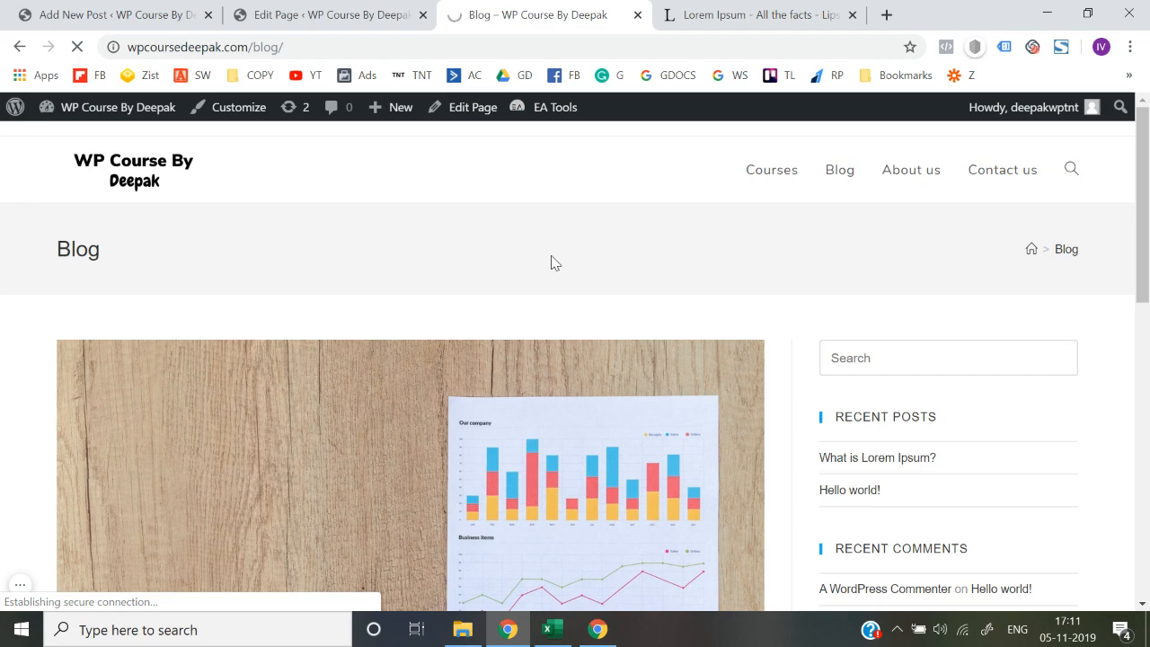
{"action": "scroll", "coordinate": [2, 324], "scroll_direction": "down", "scroll_amount": 4}
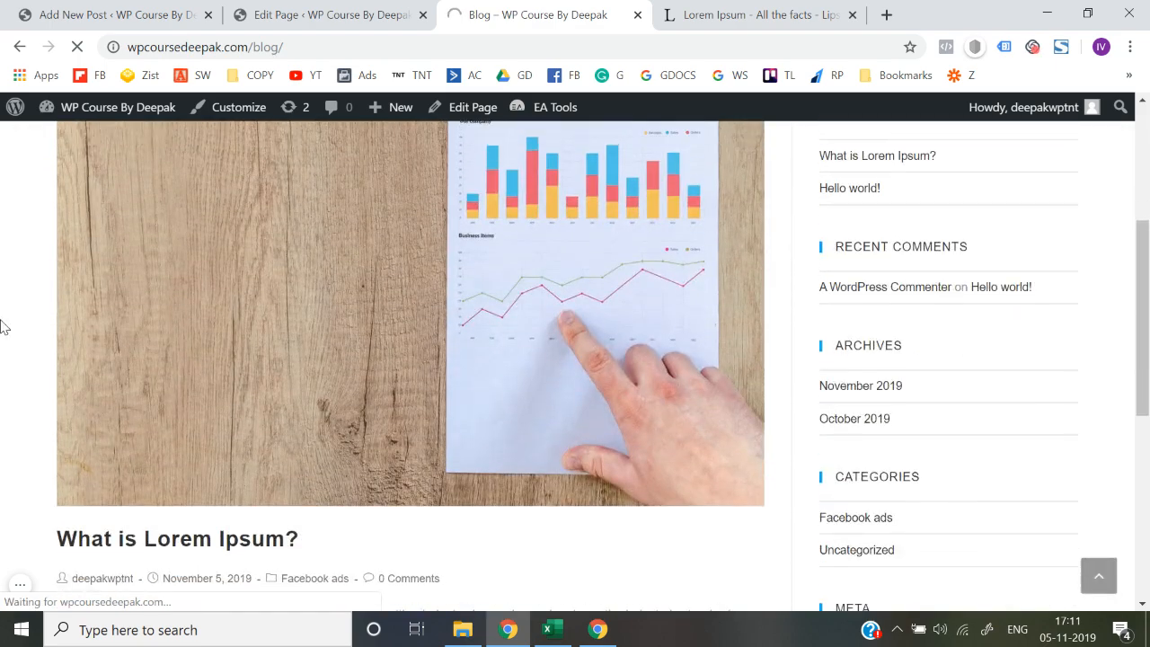
{"action": "scroll", "coordinate": [3, 326], "scroll_direction": "down", "scroll_amount": 1}
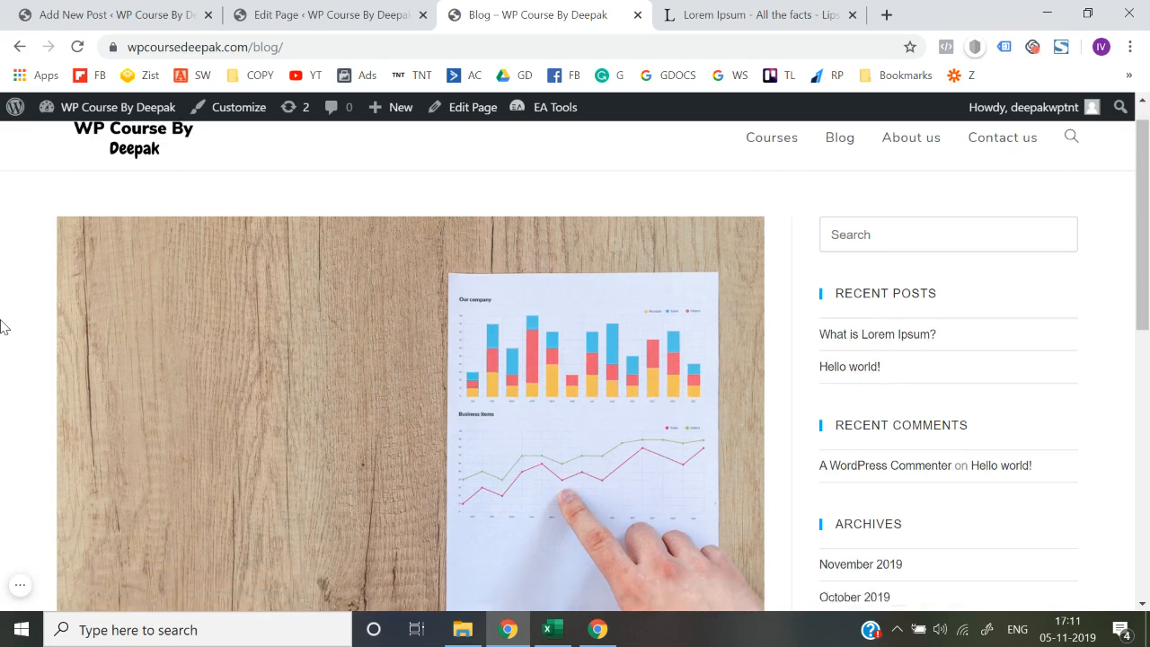
{"action": "scroll", "coordinate": [3, 326], "scroll_direction": "down", "scroll_amount": 7}
{"action": "scroll", "coordinate": [2, 326], "scroll_direction": "up", "scroll_amount": 3}
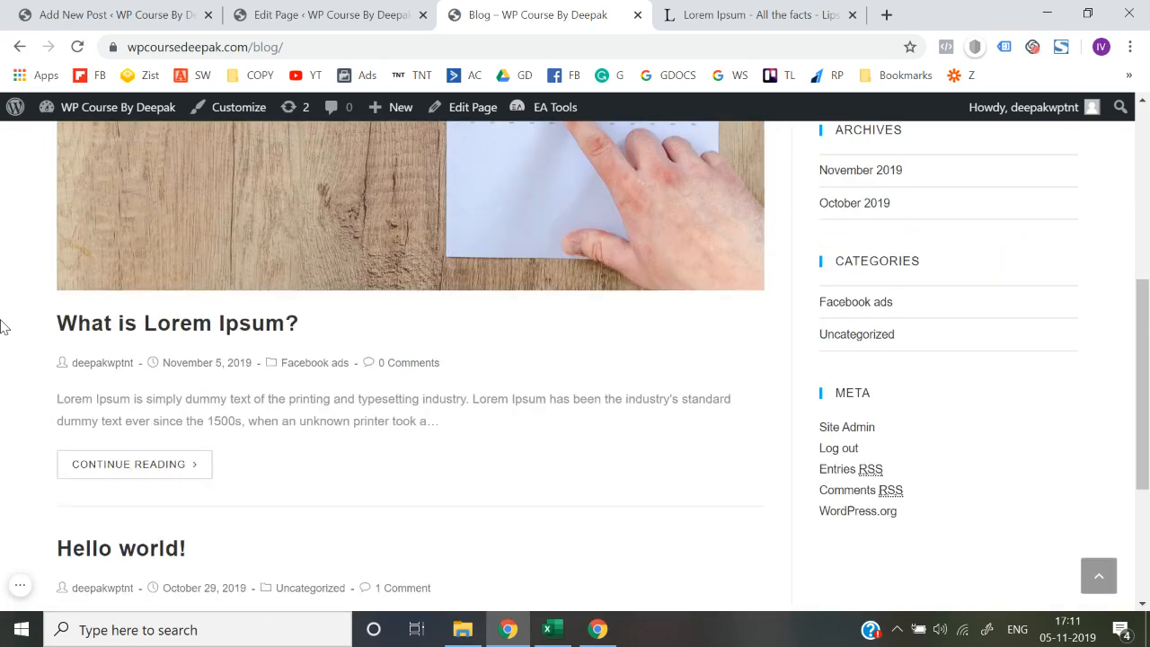
{"action": "scroll", "coordinate": [3, 326], "scroll_direction": "down", "scroll_amount": 3}
{"action": "scroll", "coordinate": [3, 327], "scroll_direction": "up", "scroll_amount": 7}
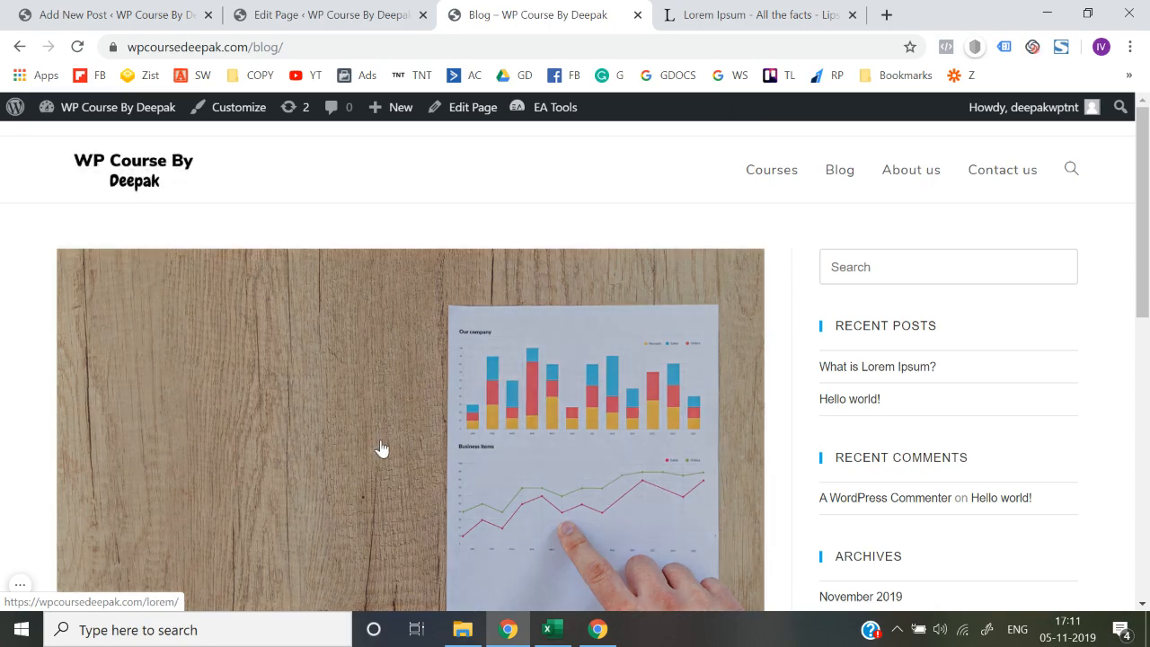
{"action": "scroll", "coordinate": [381, 447], "scroll_direction": "down", "scroll_amount": 5}
{"action": "scroll", "coordinate": [381, 448], "scroll_direction": "up", "scroll_amount": 4}
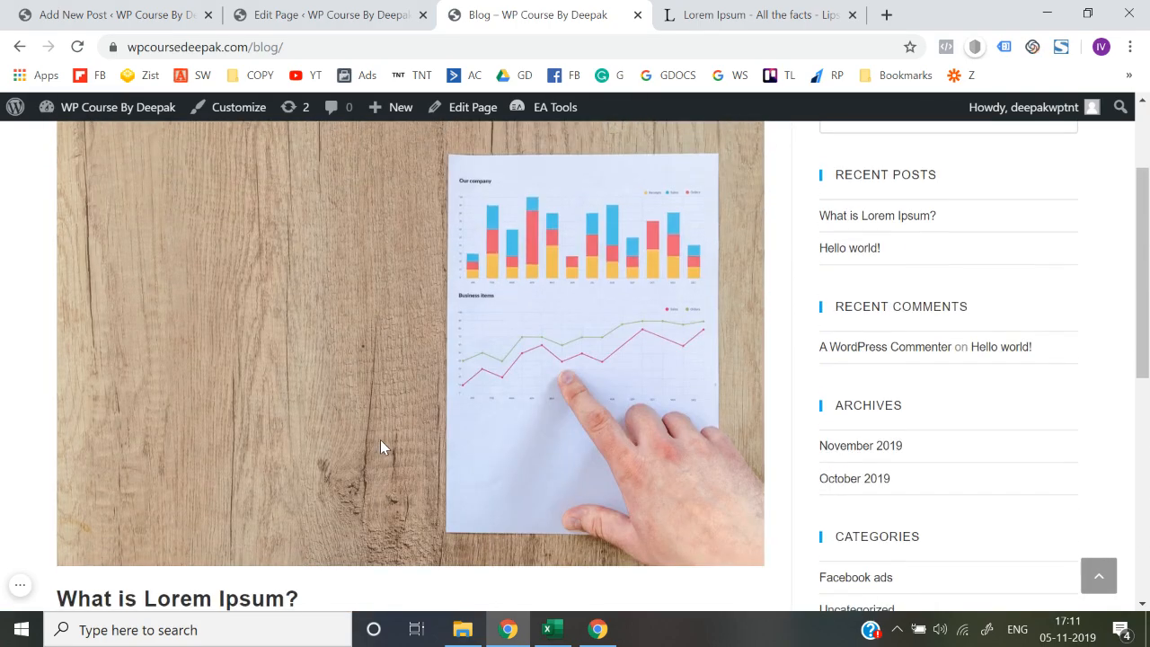
{"action": "scroll", "coordinate": [1, 377], "scroll_direction": "up", "scroll_amount": 2}
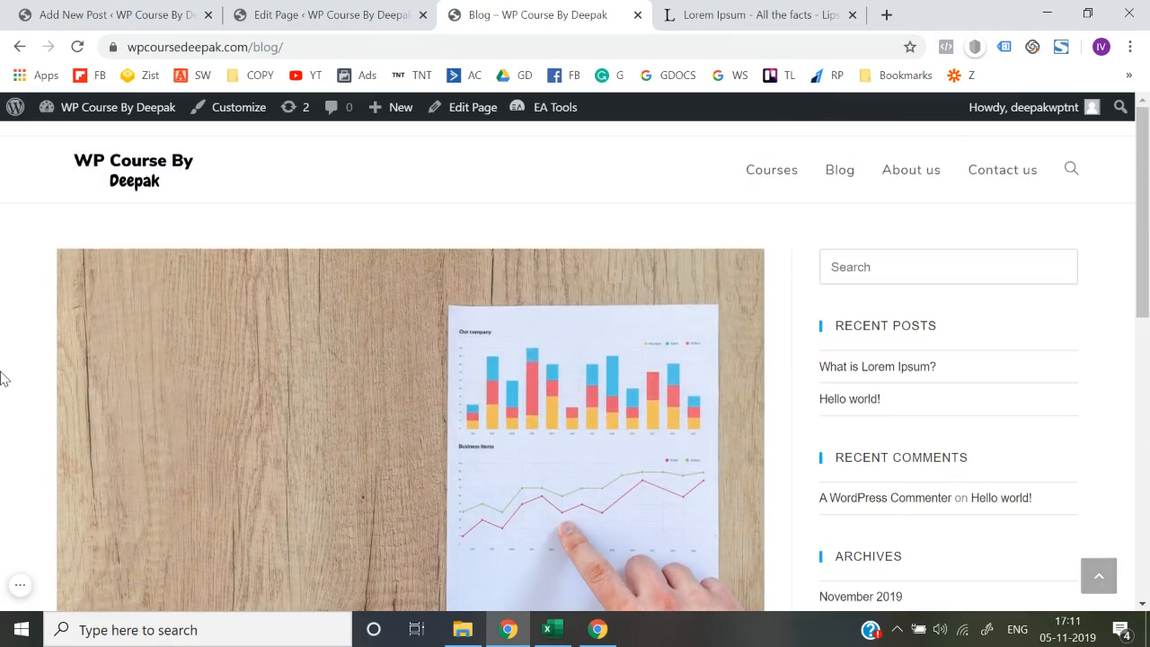
Open the "What is Lorem Ipsum?" post from the Blog page and examine its image, title, meta line and content.
{"action": "scroll", "coordinate": [260, 404], "scroll_direction": "down", "scroll_amount": 3}
{"action": "left_click", "coordinate": [220, 350]}
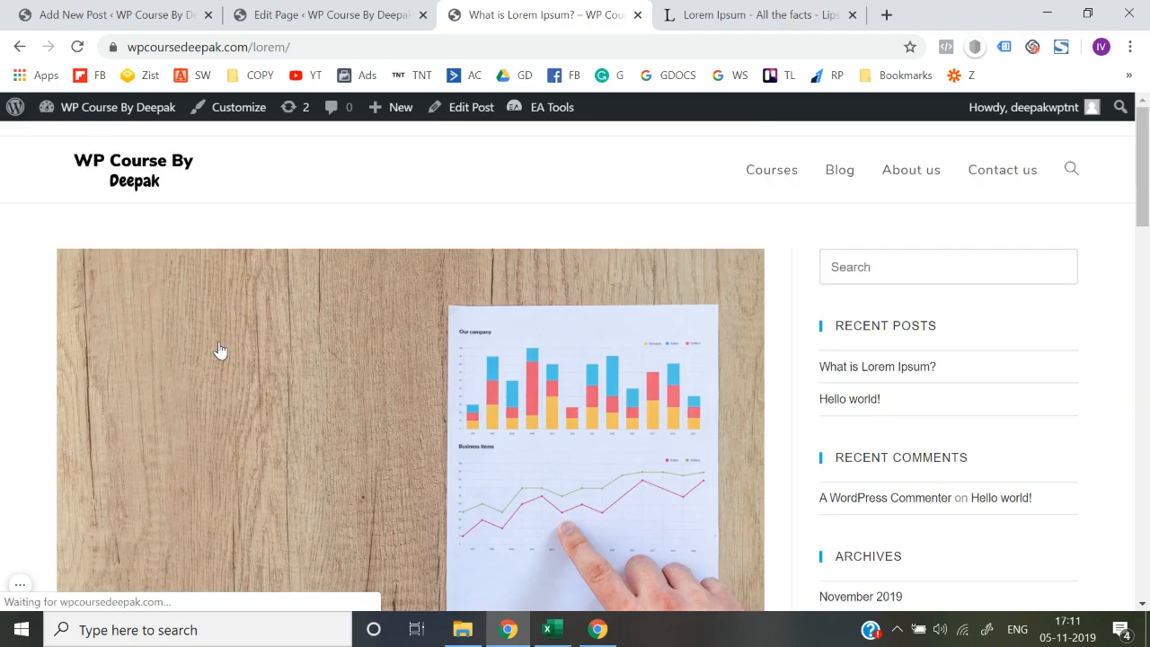
{"action": "scroll", "coordinate": [372, 436], "scroll_direction": "down", "scroll_amount": 5}
{"action": "scroll", "coordinate": [371, 436], "scroll_direction": "down", "scroll_amount": 7}
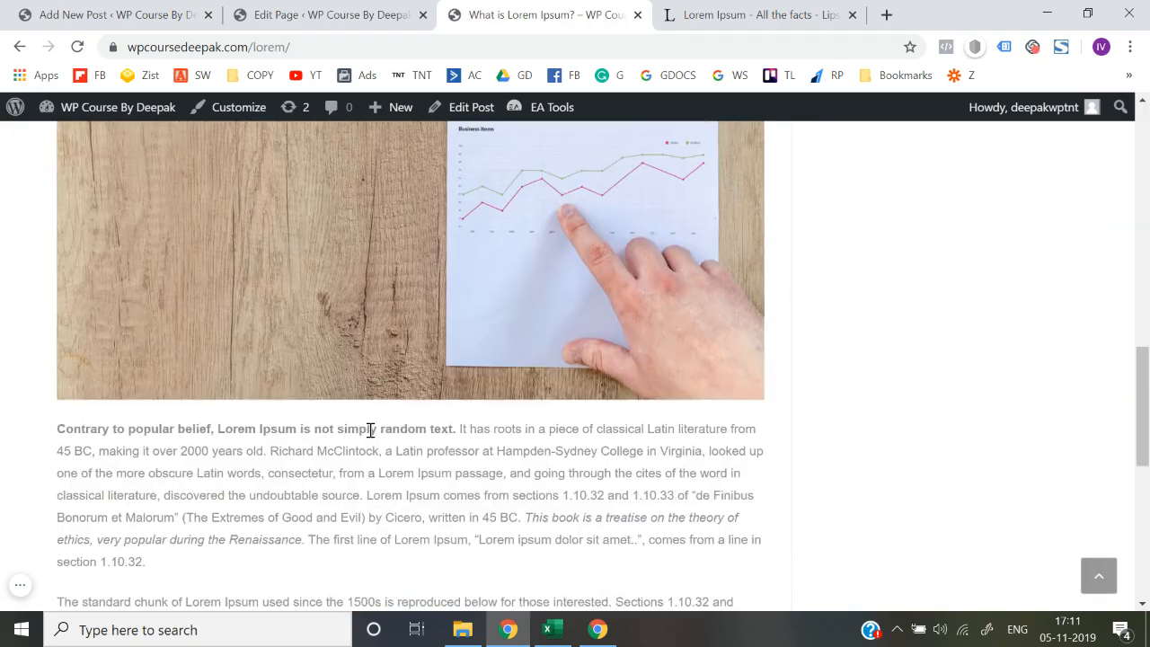
{"action": "scroll", "coordinate": [398, 345], "scroll_direction": "up", "scroll_amount": 12}
{"action": "scroll", "coordinate": [336, 453], "scroll_direction": "down", "scroll_amount": 10}
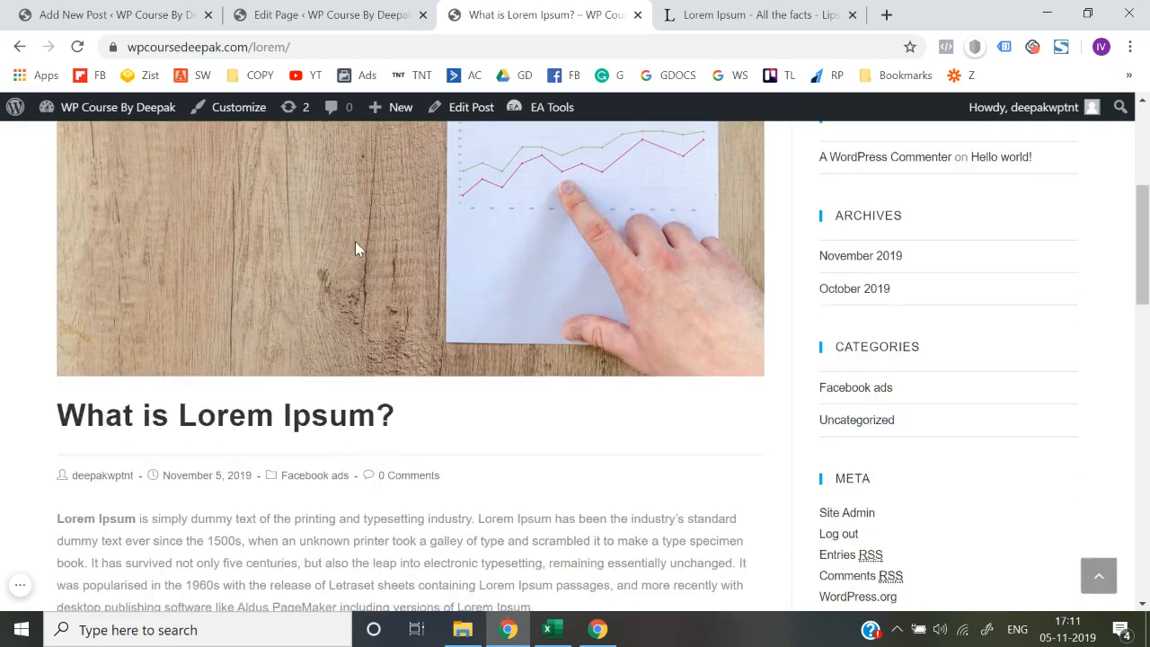
{"action": "scroll", "coordinate": [337, 480], "scroll_direction": "down", "scroll_amount": 3}
{"action": "scroll", "coordinate": [337, 481], "scroll_direction": "up", "scroll_amount": 14}
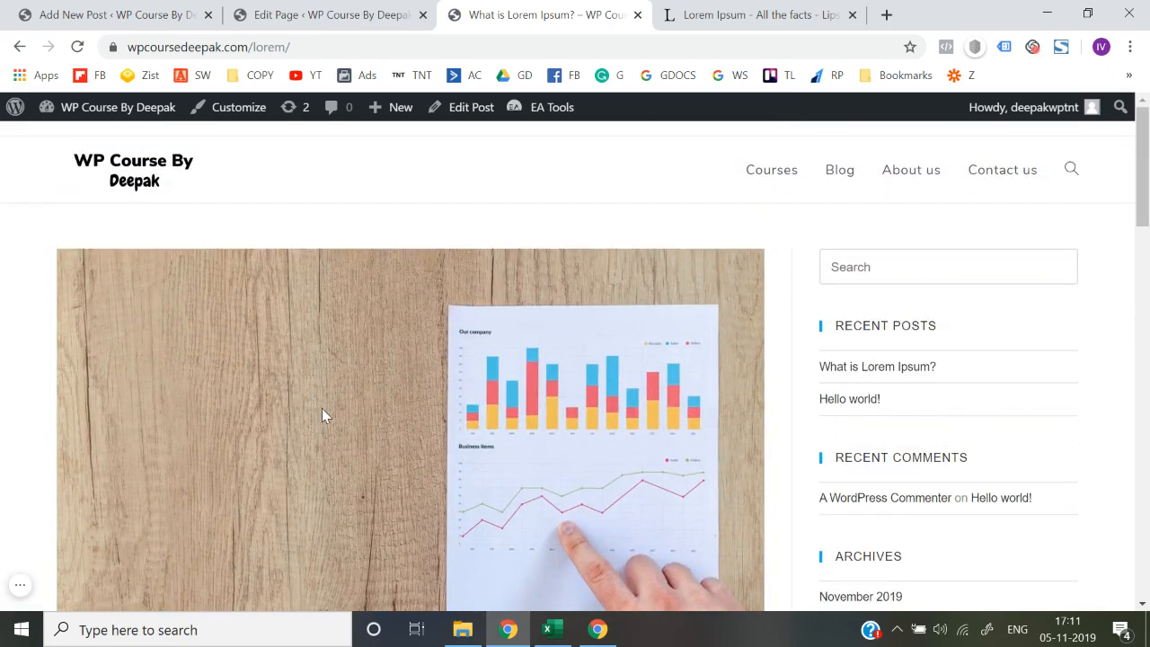
Customize the site from the post page and open the Blog section's Single Post settings at Elements Positioning.
{"action": "left_click", "coordinate": [235, 111]}
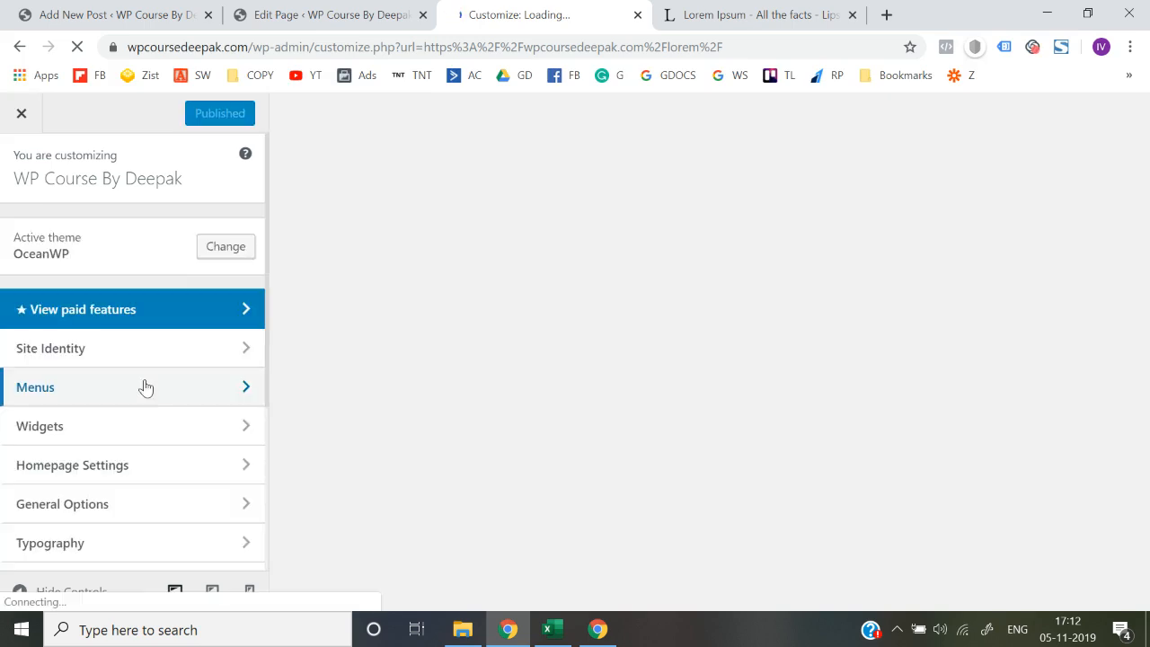
{"action": "scroll", "coordinate": [144, 386], "scroll_direction": "down", "scroll_amount": 3}
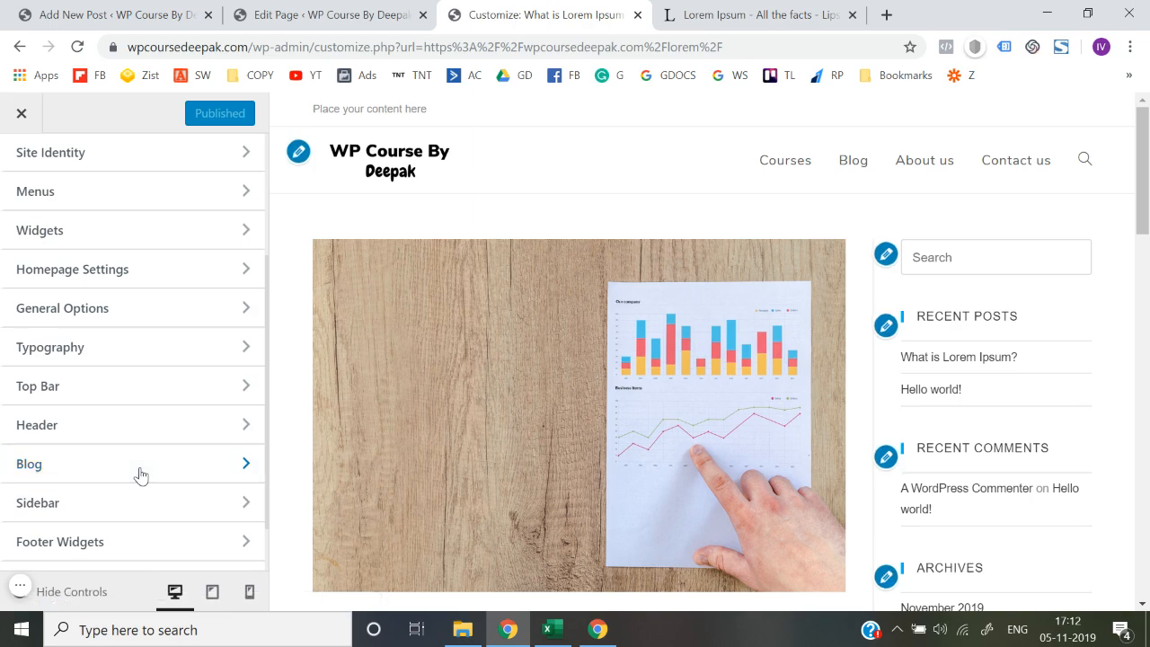
{"action": "left_click", "coordinate": [140, 475]}
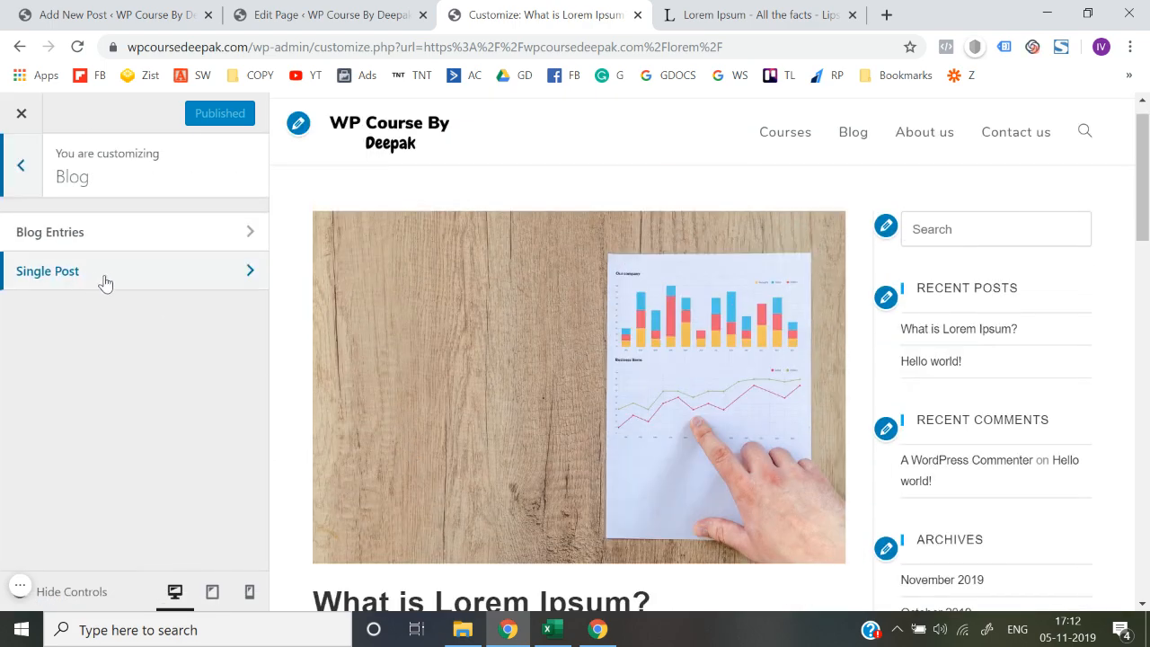
{"action": "left_click", "coordinate": [126, 271]}
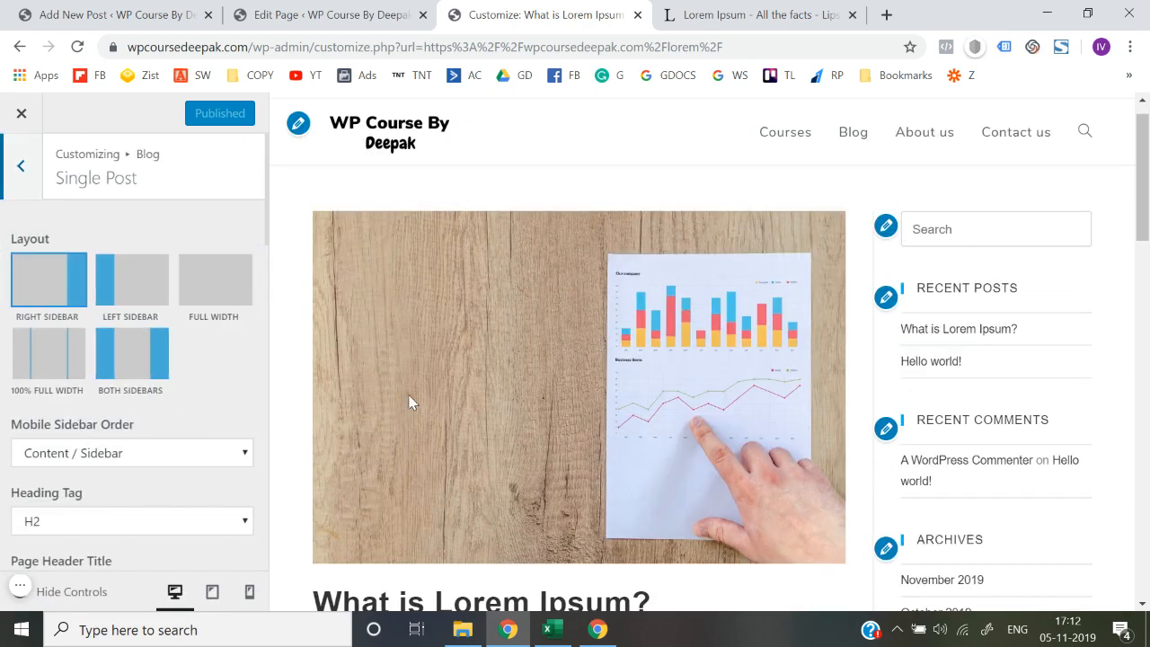
{"action": "scroll", "coordinate": [410, 403], "scroll_direction": "down", "scroll_amount": 4}
{"action": "scroll", "coordinate": [125, 439], "scroll_direction": "down", "scroll_amount": 8}
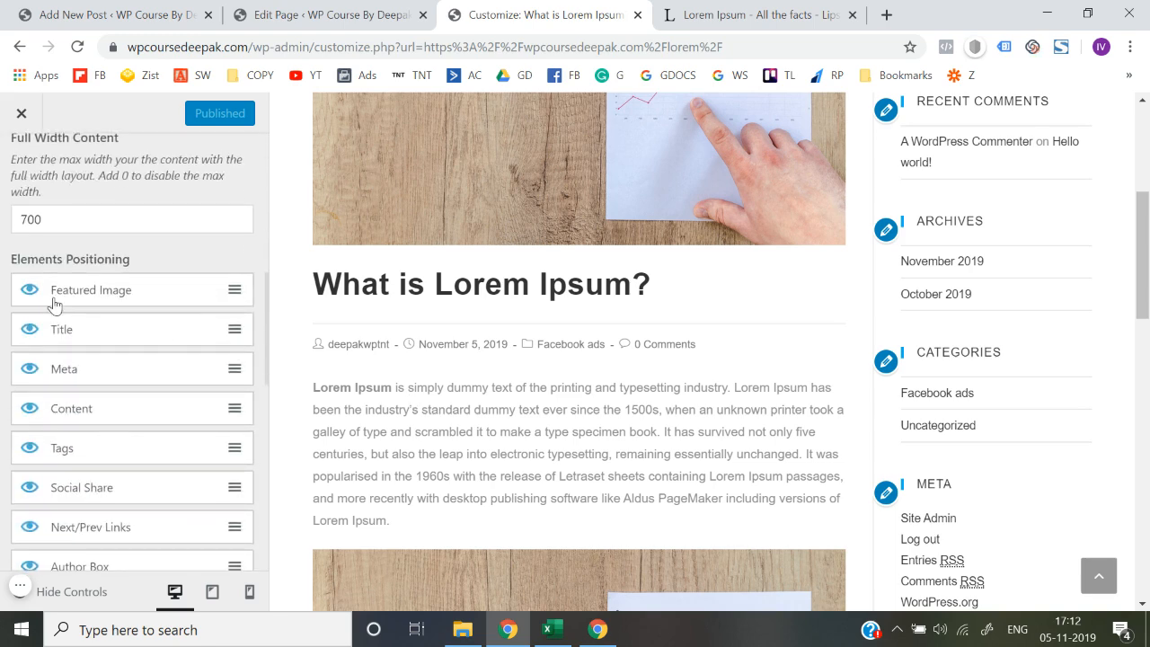
Hide the Featured Image and Meta elements of single posts and check the preview.
{"action": "left_click", "coordinate": [27, 295]}
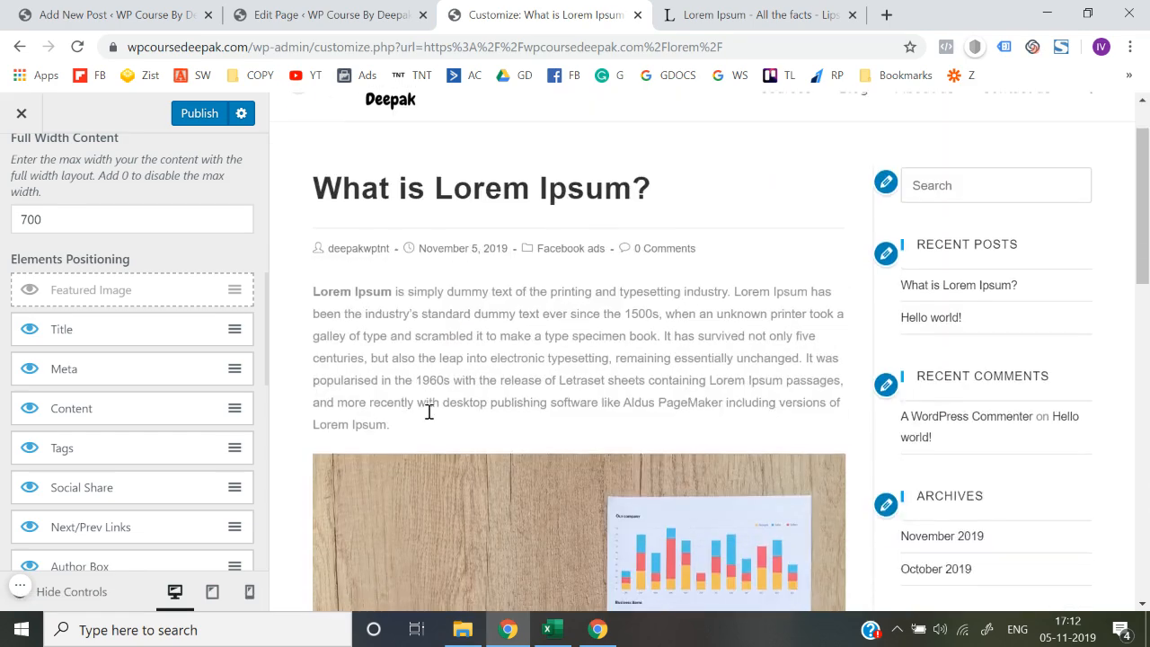
{"action": "scroll", "coordinate": [430, 418], "scroll_direction": "down", "scroll_amount": 1}
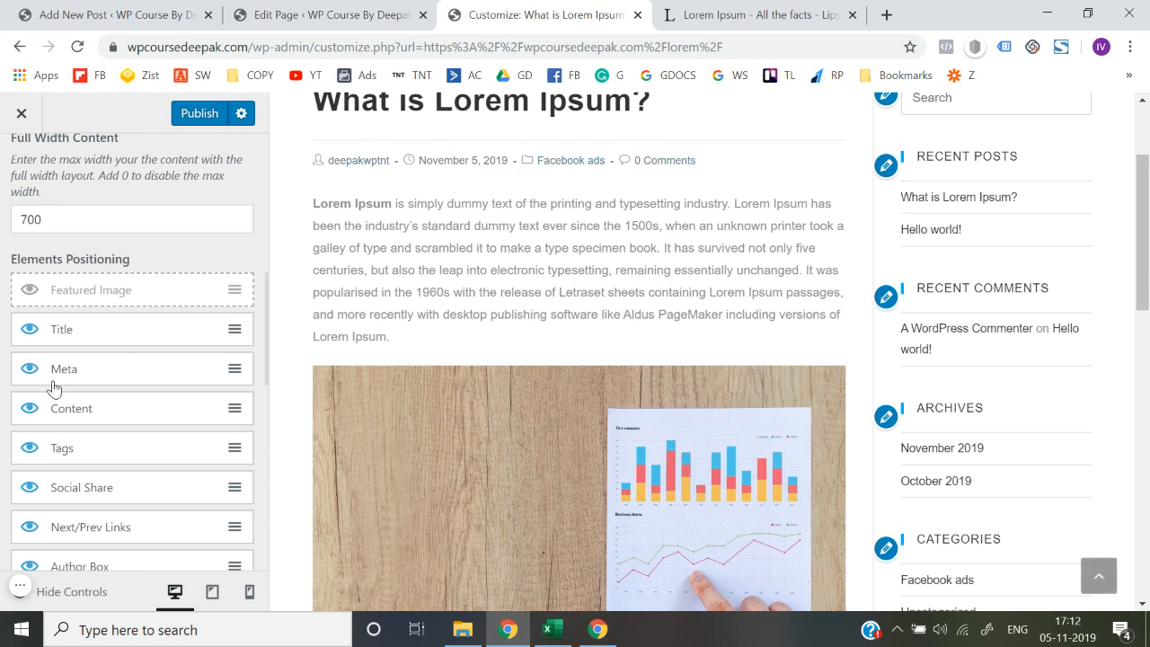
{"action": "scroll", "coordinate": [52, 388], "scroll_direction": "down", "scroll_amount": 1}
{"action": "left_click", "coordinate": [29, 309]}
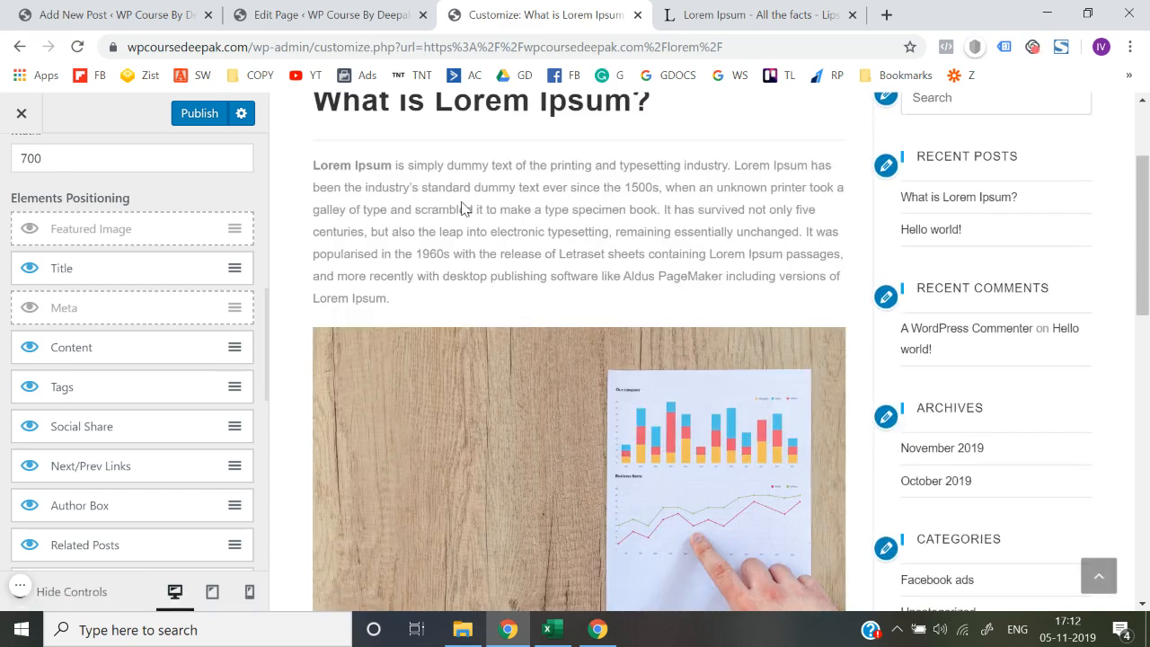
{"action": "scroll", "coordinate": [462, 208], "scroll_direction": "up", "scroll_amount": 1}
{"action": "scroll", "coordinate": [103, 458], "scroll_direction": "down", "scroll_amount": 5}
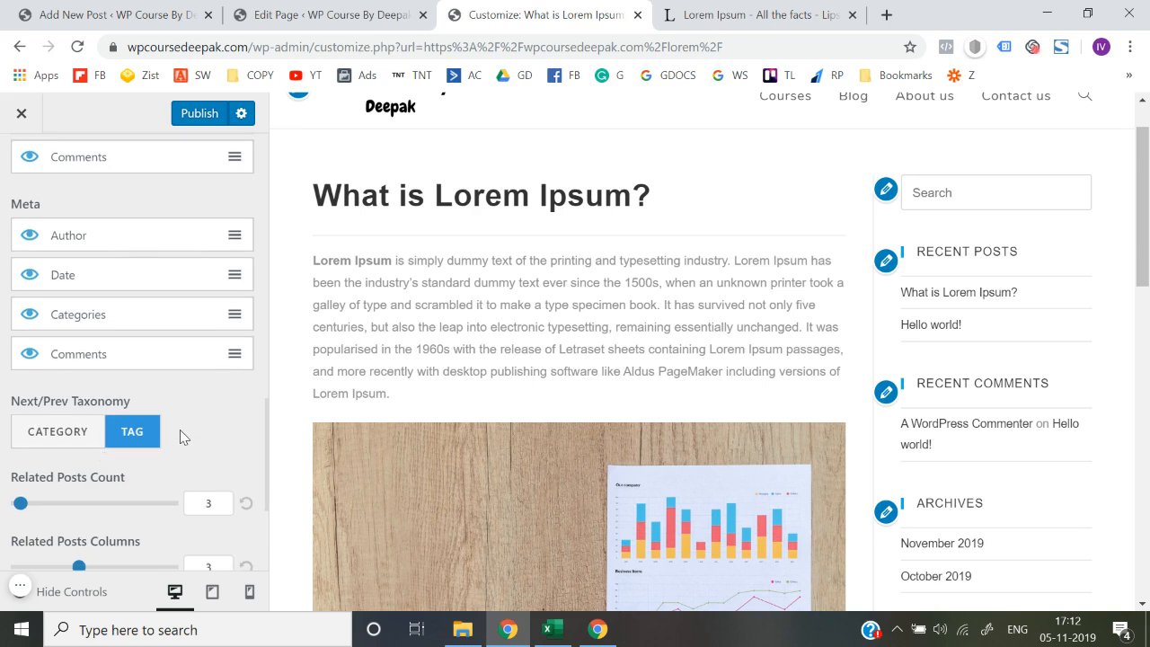
Publish the changed Single Post settings and leave the site customizer.
{"action": "scroll", "coordinate": [180, 437], "scroll_direction": "down", "scroll_amount": 2}
{"action": "scroll", "coordinate": [179, 437], "scroll_direction": "up", "scroll_amount": 10}
{"action": "left_click", "coordinate": [203, 112]}
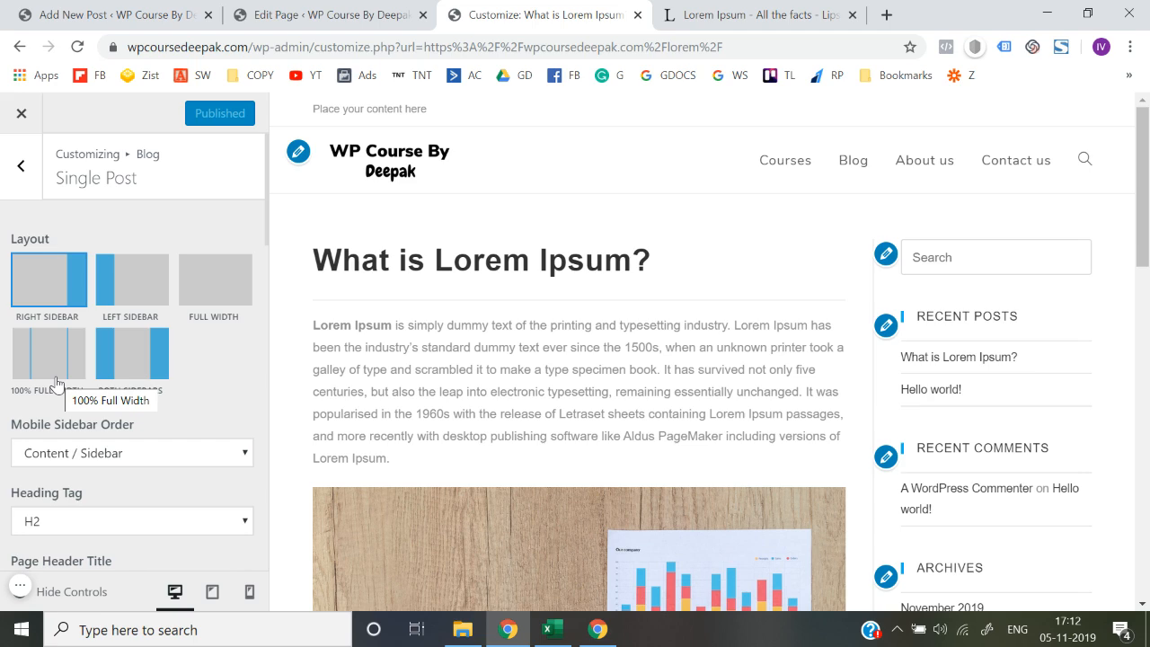
{"action": "left_click", "coordinate": [20, 117]}
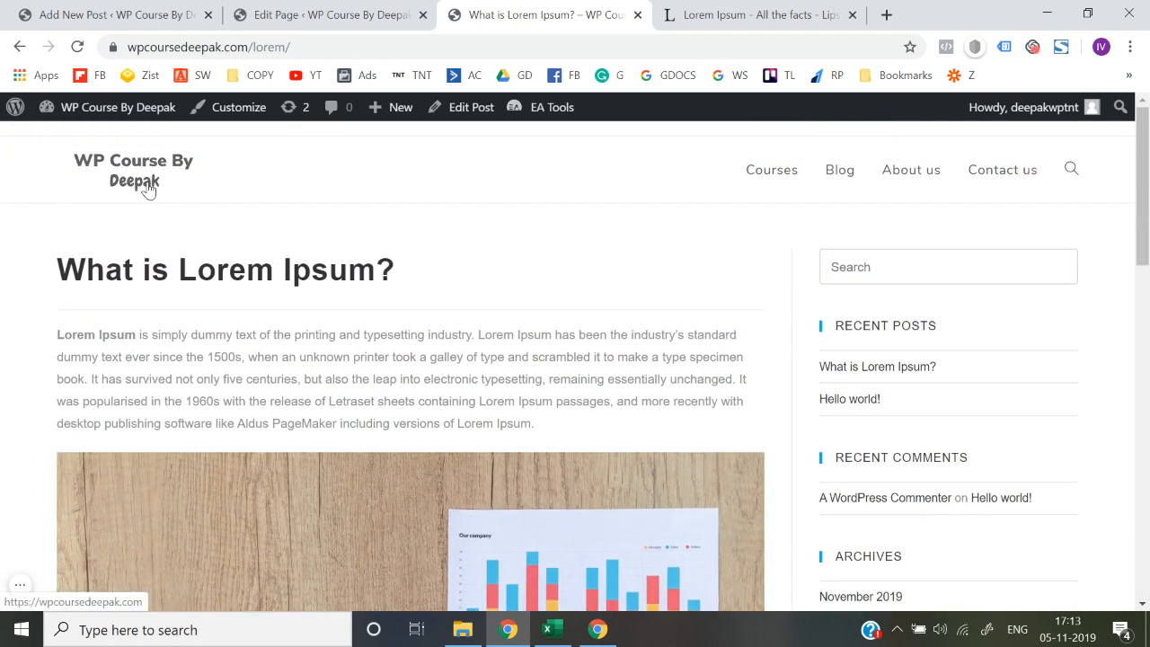
Go to the site's home page, open the Blog page from there, and review its list of posts.
{"action": "left_click", "coordinate": [146, 184]}
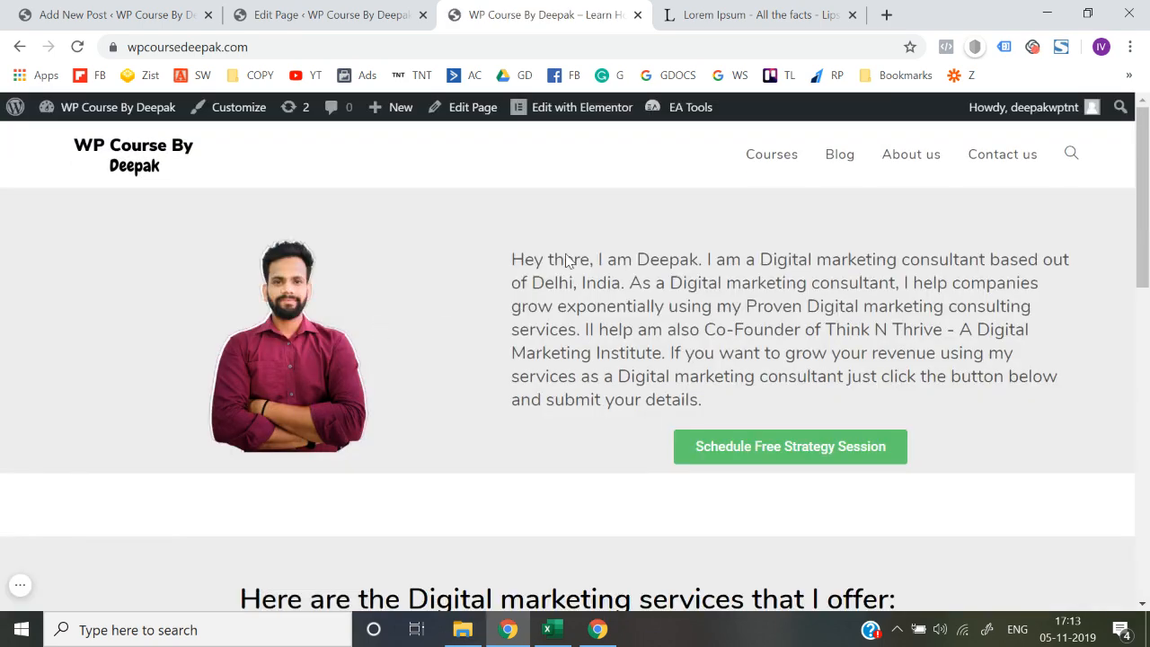
{"action": "left_click", "coordinate": [823, 157]}
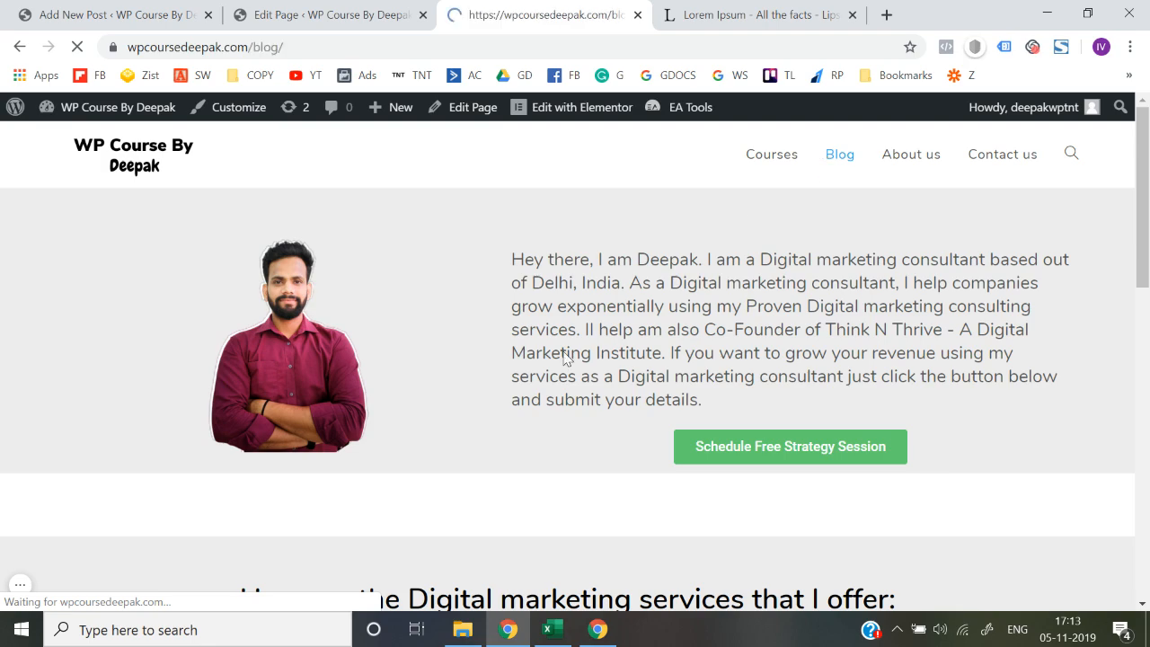
{"action": "scroll", "coordinate": [554, 365], "scroll_direction": "down", "scroll_amount": 4}
{"action": "scroll", "coordinate": [554, 365], "scroll_direction": "down", "scroll_amount": 4}
{"action": "scroll", "coordinate": [554, 362], "scroll_direction": "up", "scroll_amount": 7}
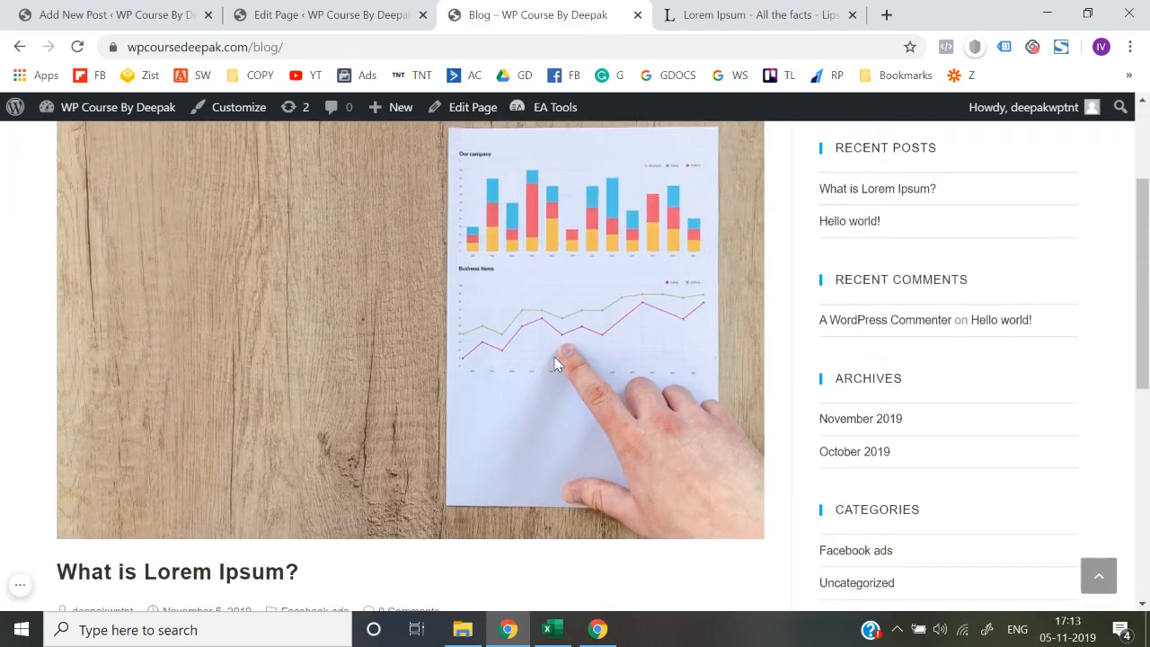
{"action": "scroll", "coordinate": [554, 359], "scroll_direction": "down", "scroll_amount": 4}
{"action": "scroll", "coordinate": [555, 358], "scroll_direction": "up", "scroll_amount": 4}
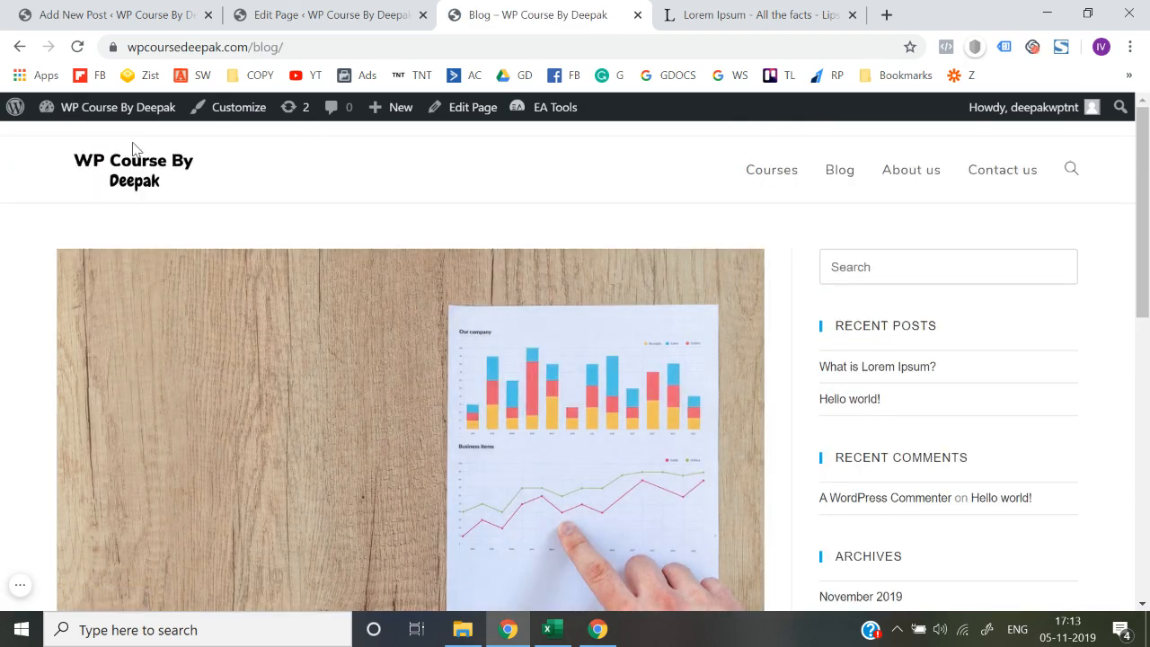
{"action": "left_click", "coordinate": [341, 7]}
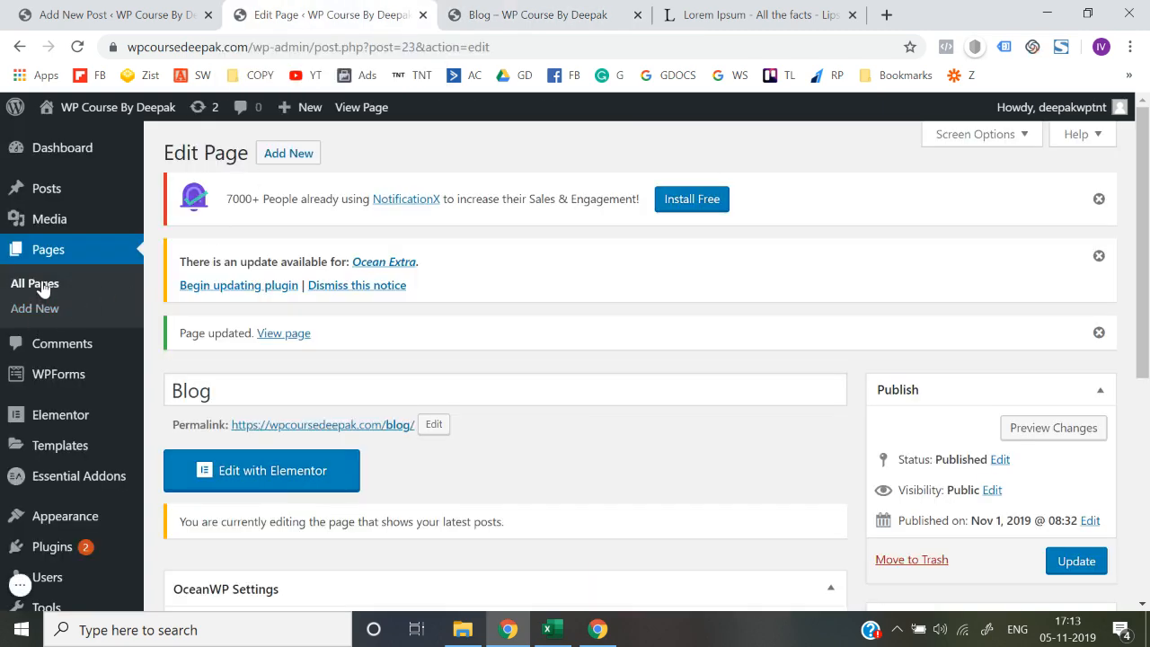
{"action": "mouse_move", "coordinate": [61, 200]}
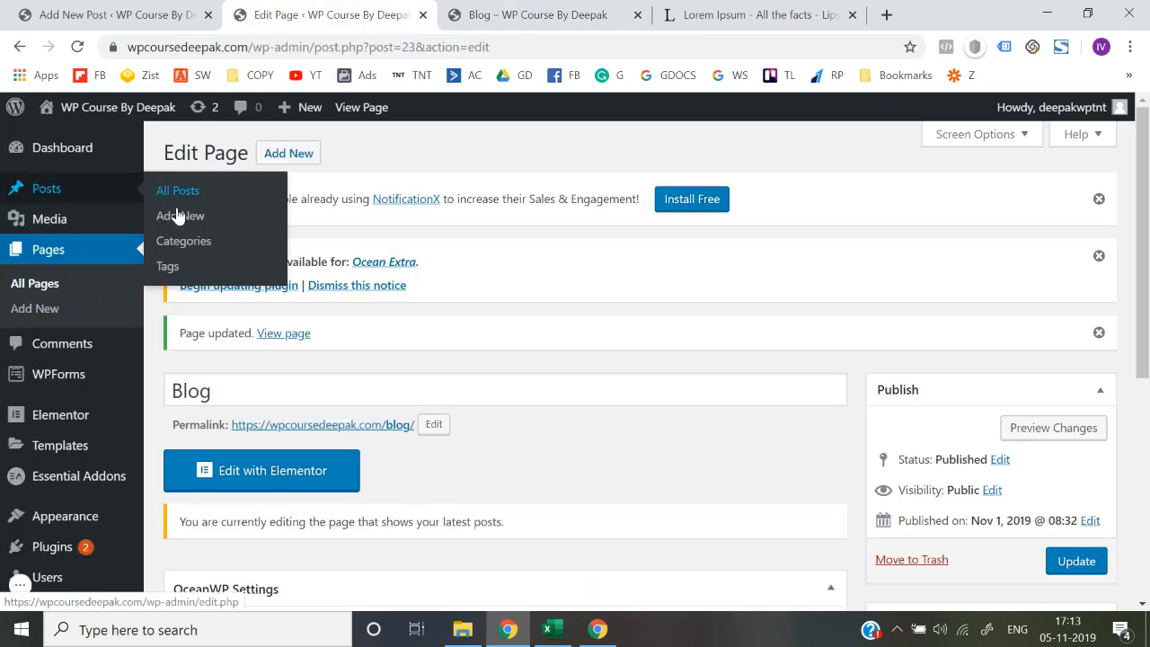
{"action": "left_click", "coordinate": [179, 218]}
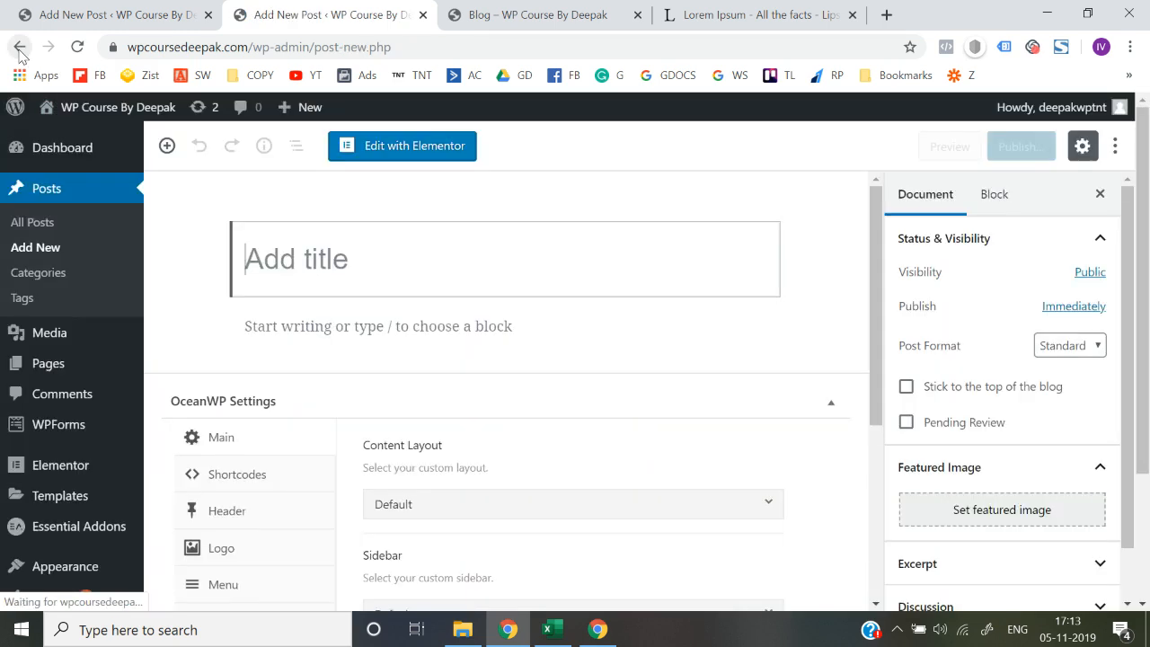
{"action": "left_click", "coordinate": [20, 48]}
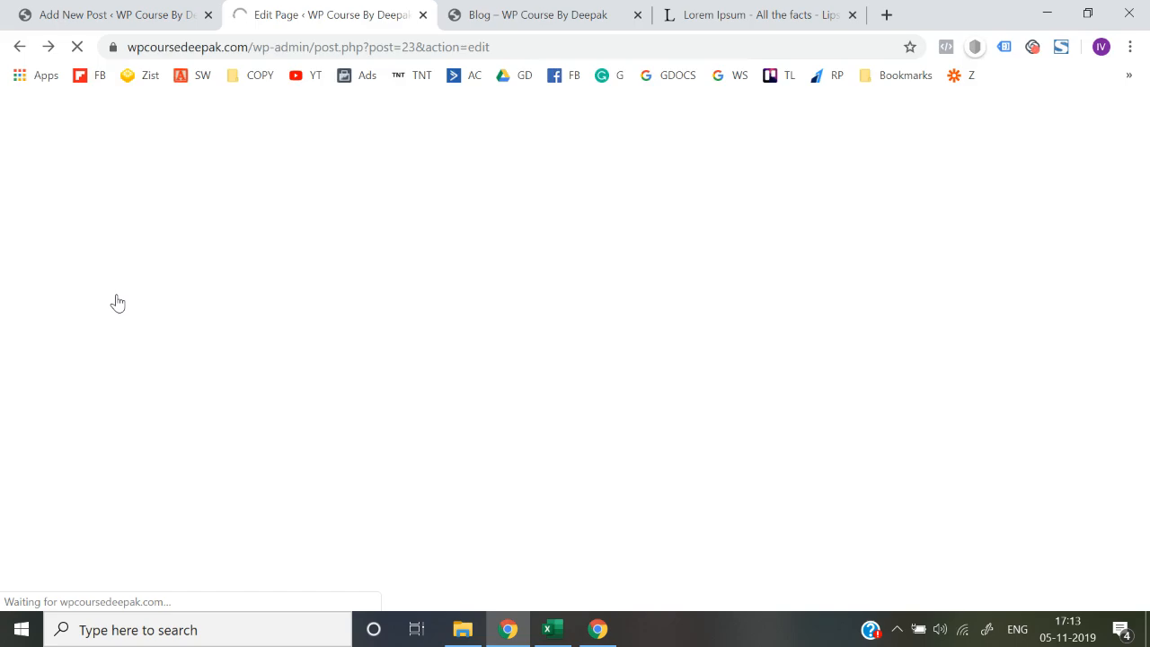
{"action": "left_click", "coordinate": [499, 14]}
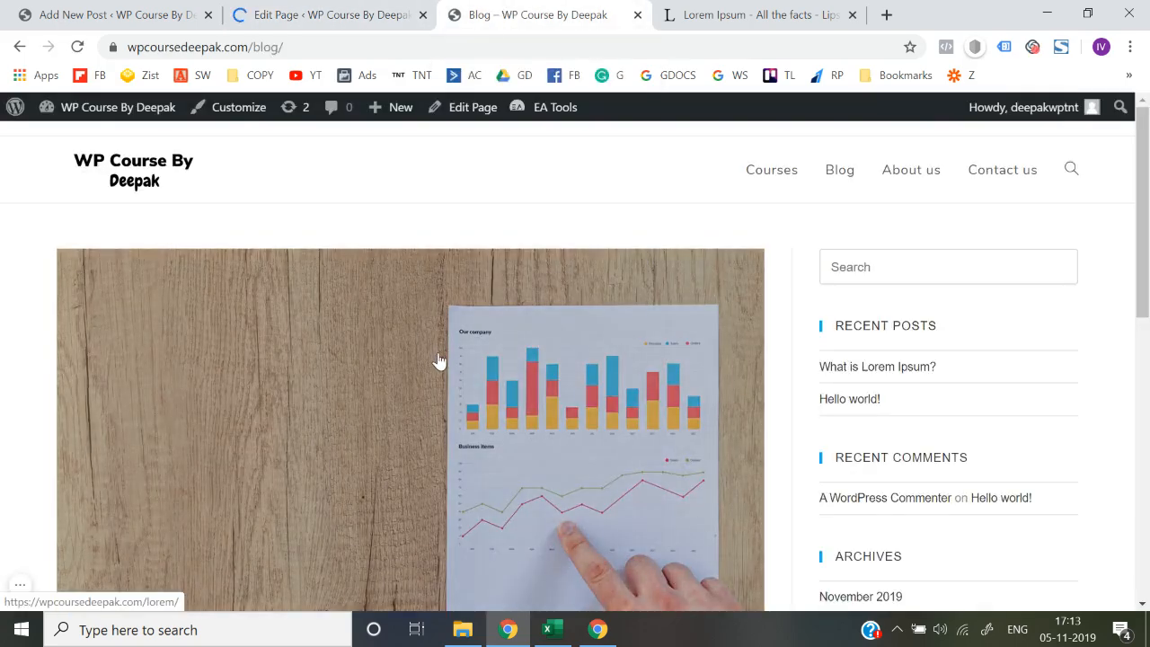
{"action": "scroll", "coordinate": [436, 359], "scroll_direction": "down", "scroll_amount": 5}
Open the list of all posts in the site admin and duplicate the "What is Lorem Ipsum?" post with EA Duplicator.
{"action": "left_click", "coordinate": [377, 11]}
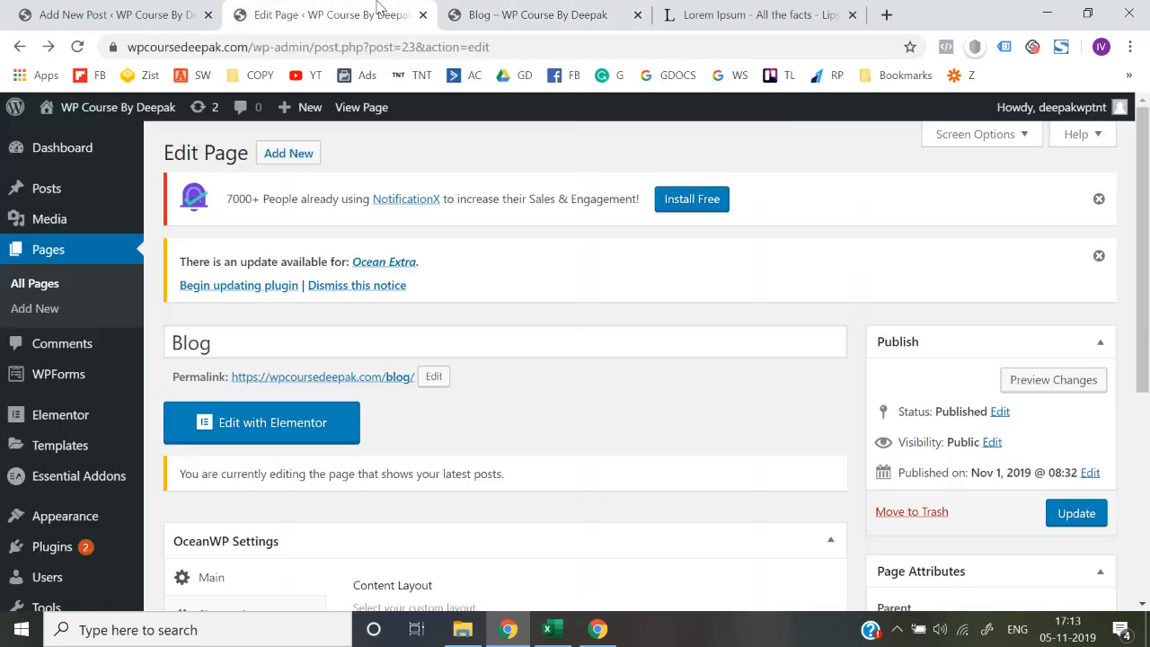
{"action": "scroll", "coordinate": [225, 326], "scroll_direction": "down", "scroll_amount": 2}
{"action": "scroll", "coordinate": [84, 239], "scroll_direction": "up", "scroll_amount": 2}
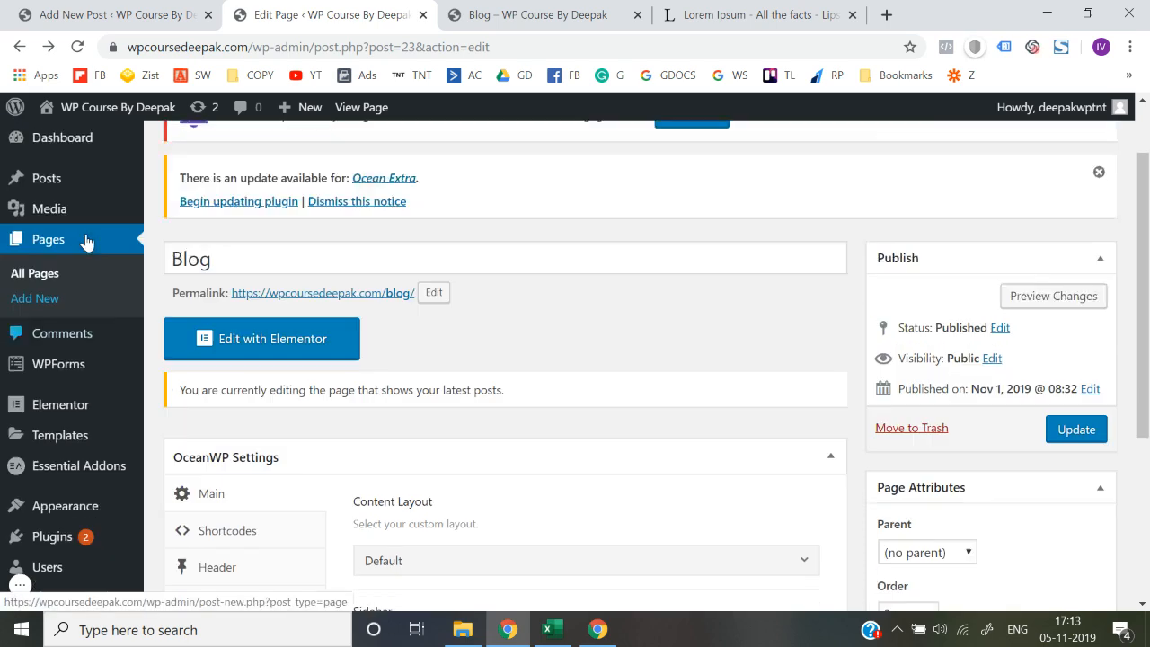
{"action": "mouse_move", "coordinate": [71, 195]}
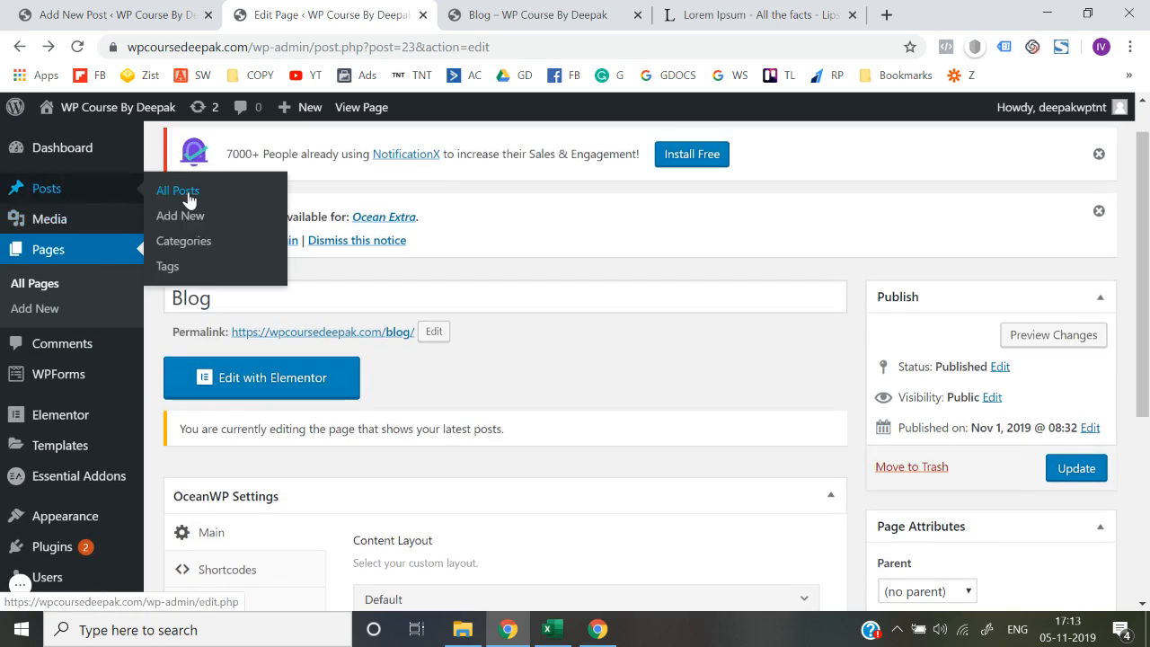
{"action": "left_click", "coordinate": [187, 194]}
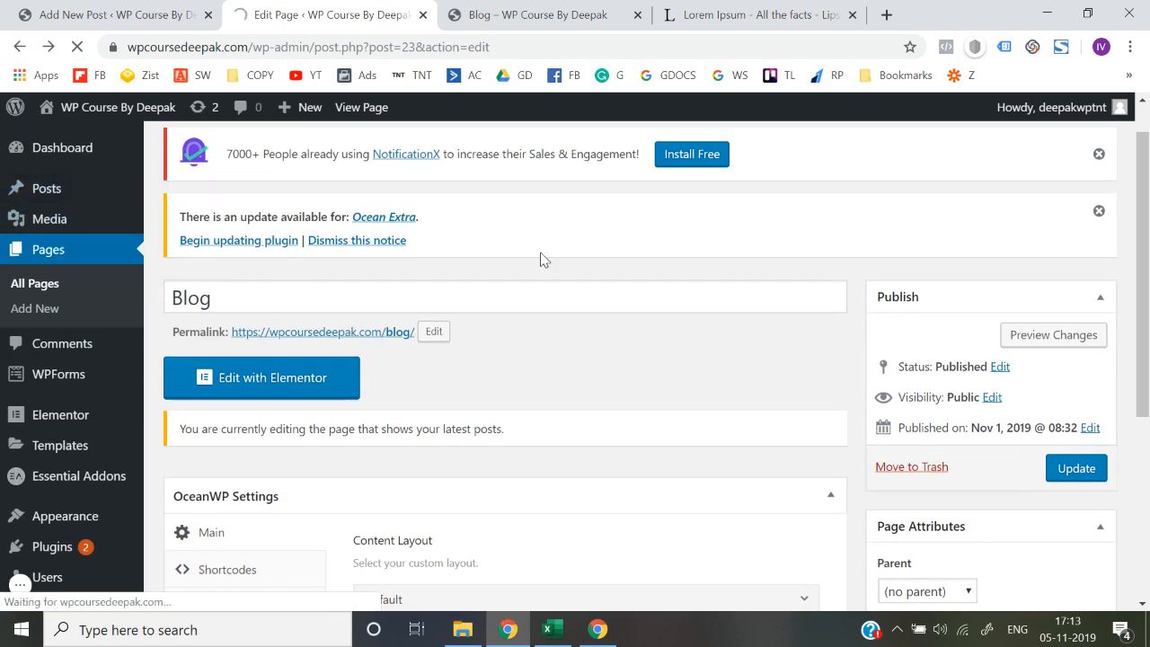
{"action": "scroll", "coordinate": [539, 257], "scroll_direction": "down", "scroll_amount": 1}
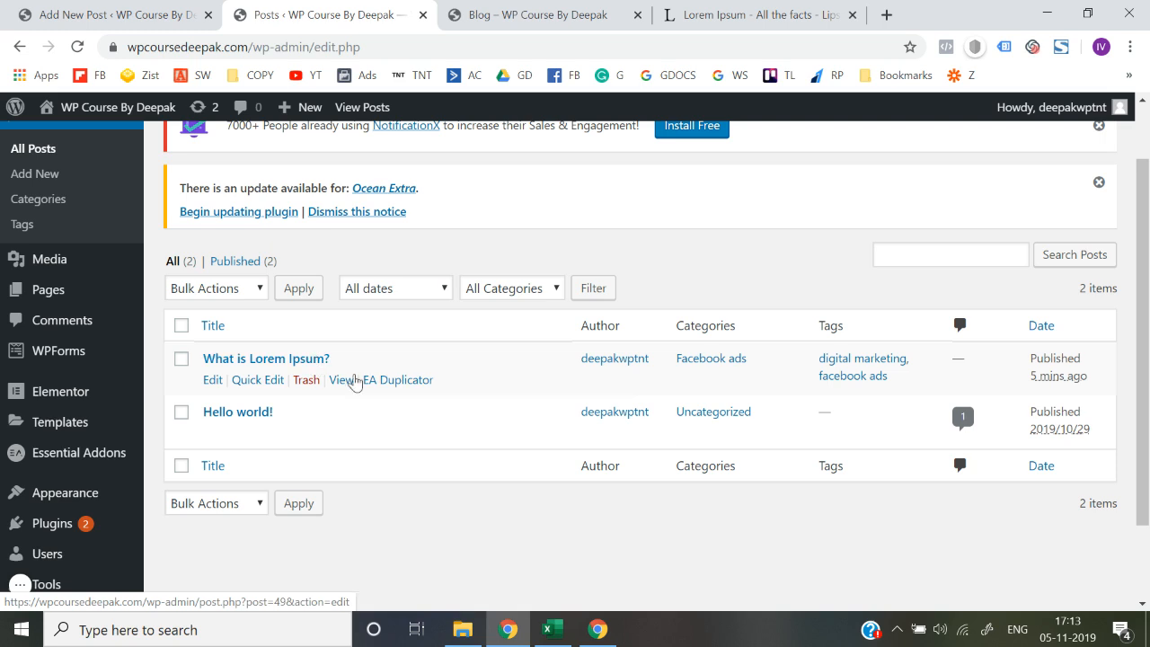
{"action": "left_click", "coordinate": [392, 380]}
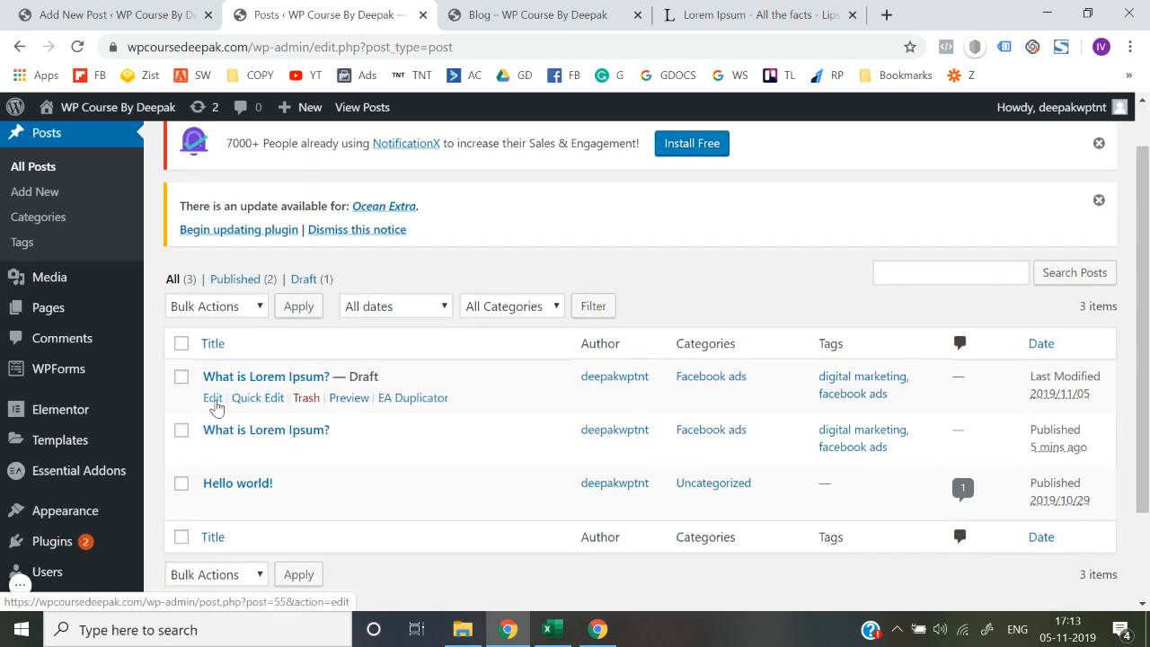
Open the duplicated draft for editing and copy the heading "Where does it come from?" from the lipsum.com page.
{"action": "left_click", "coordinate": [213, 398]}
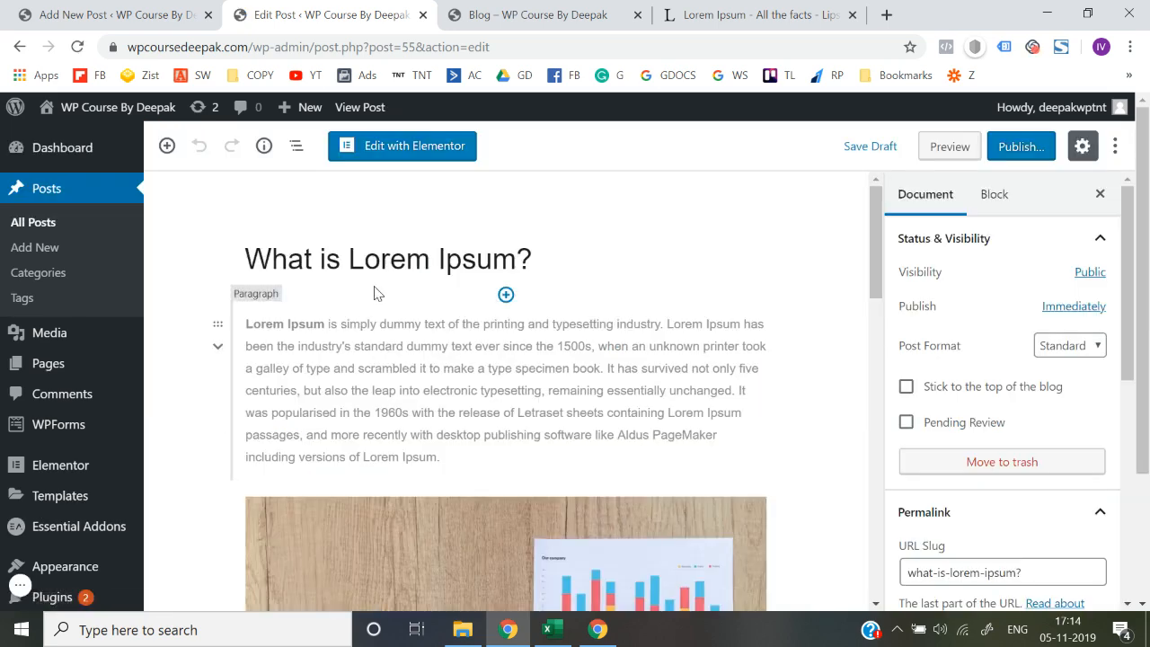
{"action": "left_click", "coordinate": [730, 15]}
{"action": "left_click", "coordinate": [367, 209]}
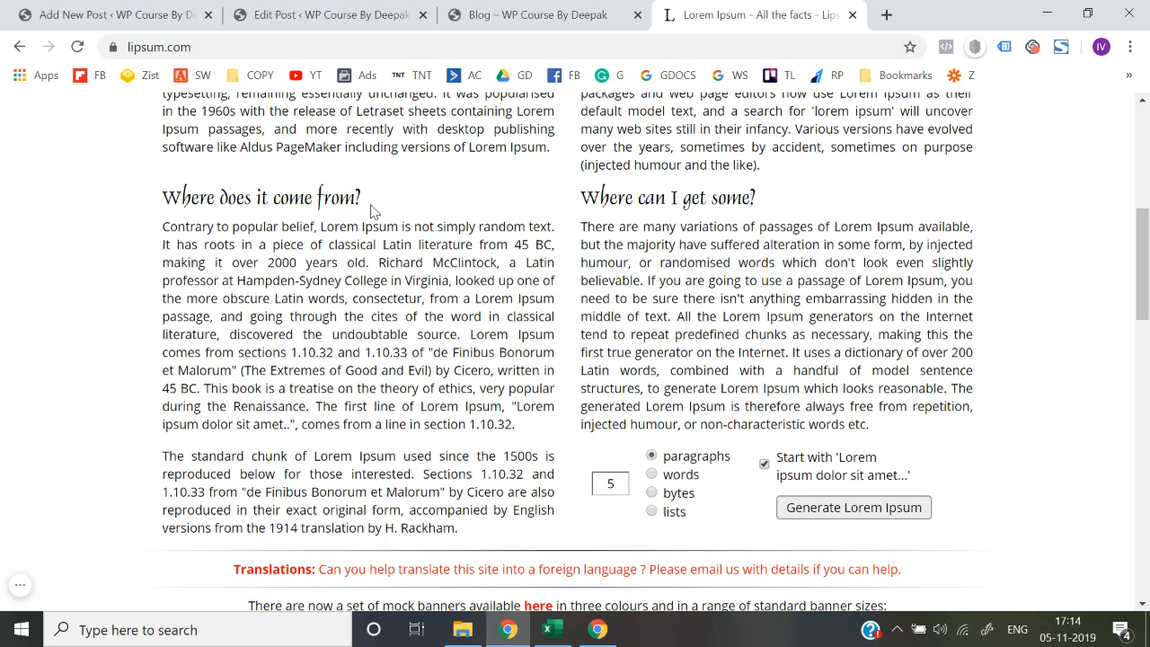
{"action": "left_click_drag", "start_coordinate": [162, 223], "coordinate": [169, 195]}
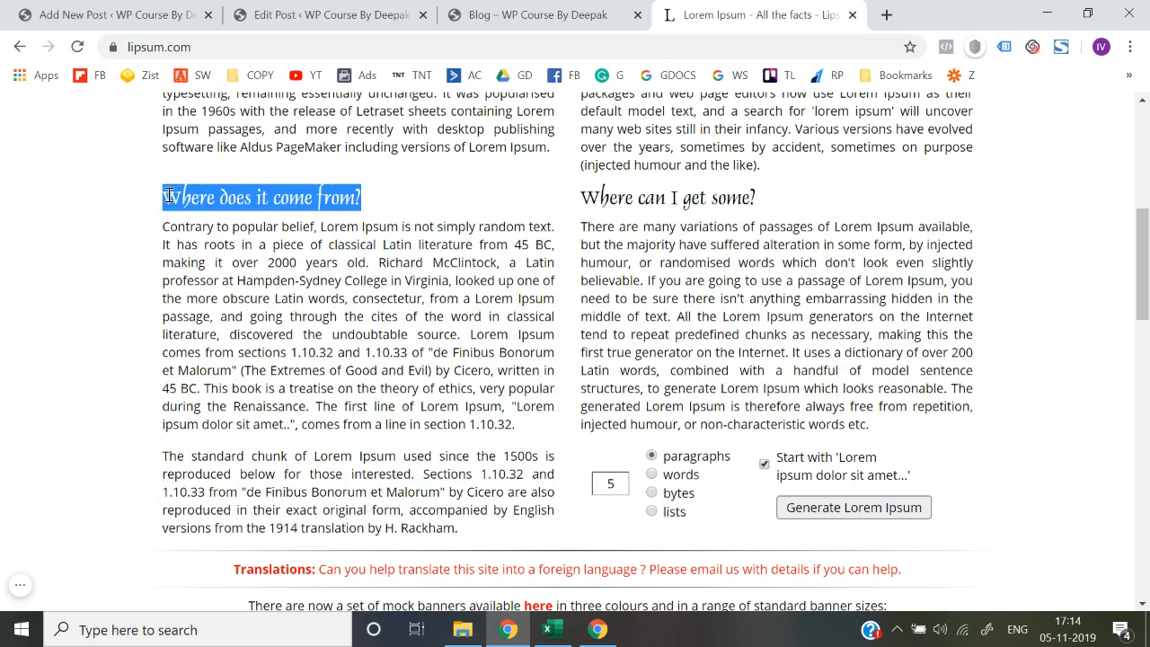
Replace the duplicated draft's title with "Where does it come from?".
{"action": "left_click", "coordinate": [485, 12]}
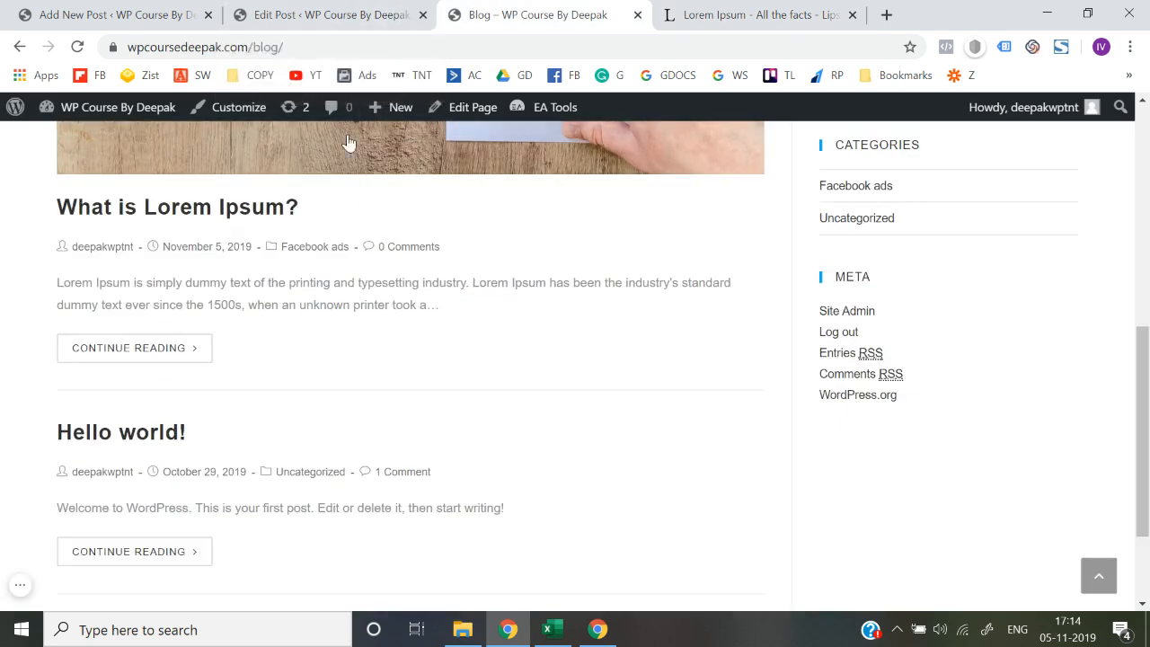
{"action": "left_click", "coordinate": [328, 14]}
{"action": "left_click", "coordinate": [416, 260]}
{"action": "key", "text": "ctrl+a"}
{"action": "key", "text": "BackSpace"}
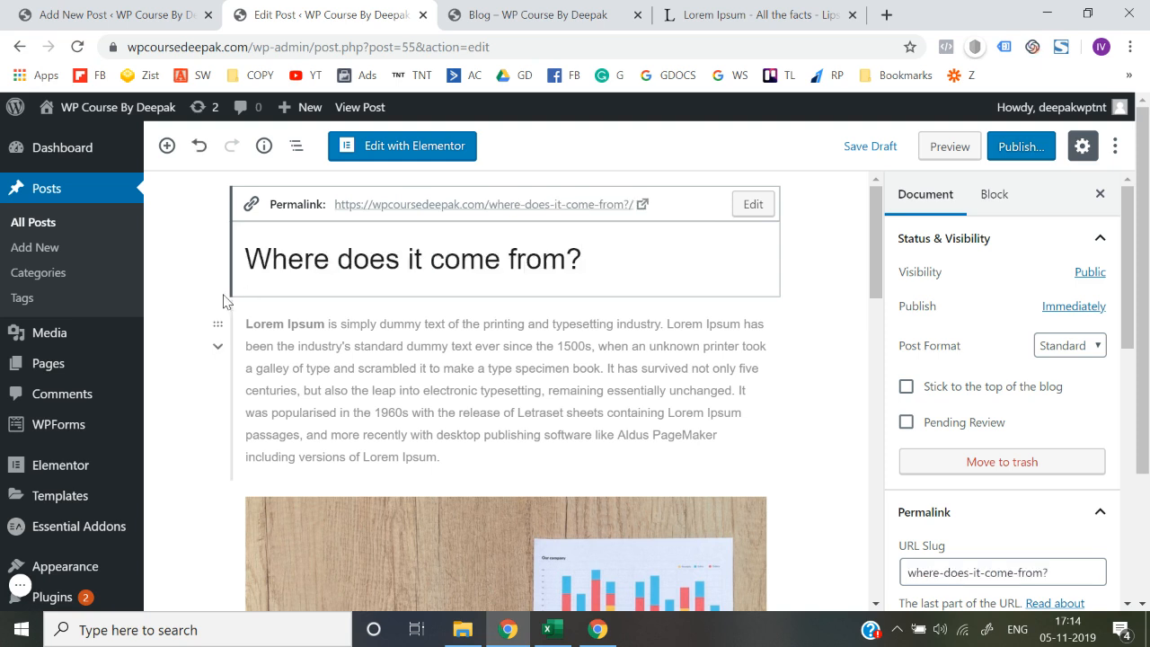
Change the draft's permalink slug to "come-from" and save it.
{"action": "left_click", "coordinate": [296, 324]}
{"action": "left_click", "coordinate": [399, 247]}
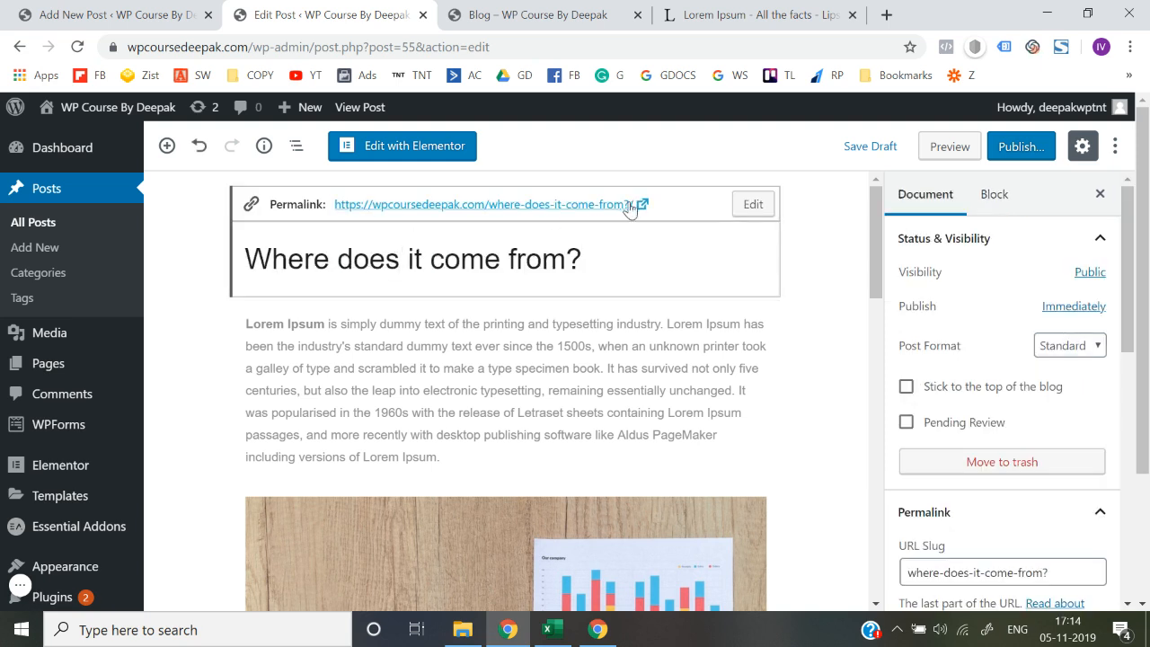
{"action": "left_click", "coordinate": [762, 206]}
{"action": "key", "text": "ctrl+a"}
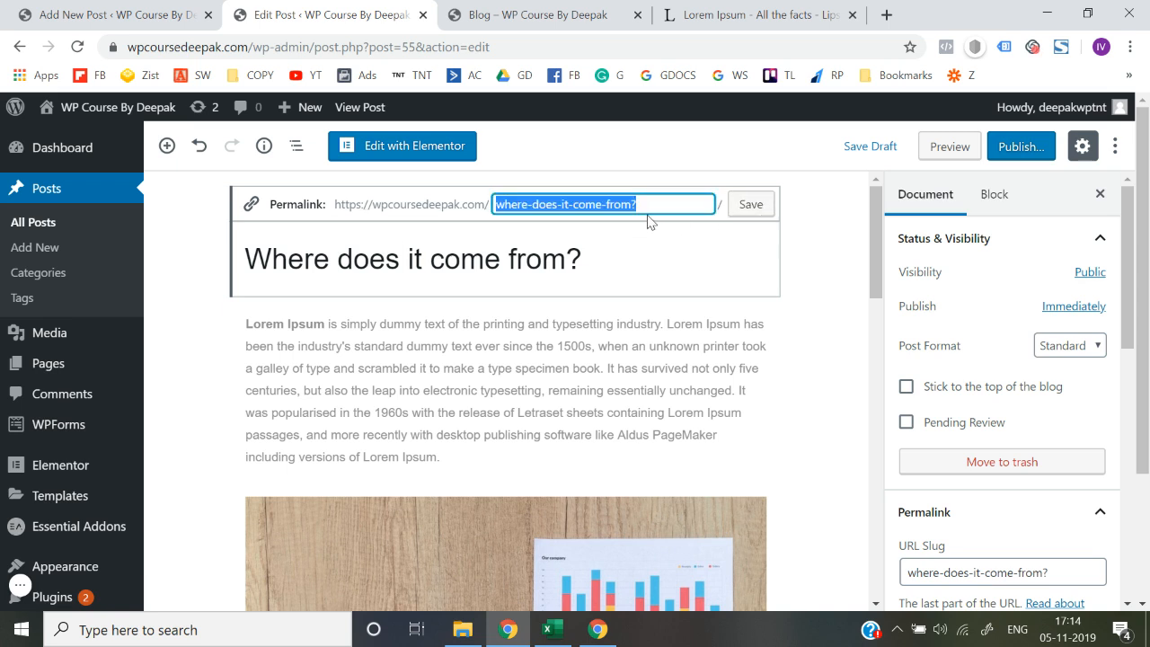
{"action": "left_click", "coordinate": [651, 222]}
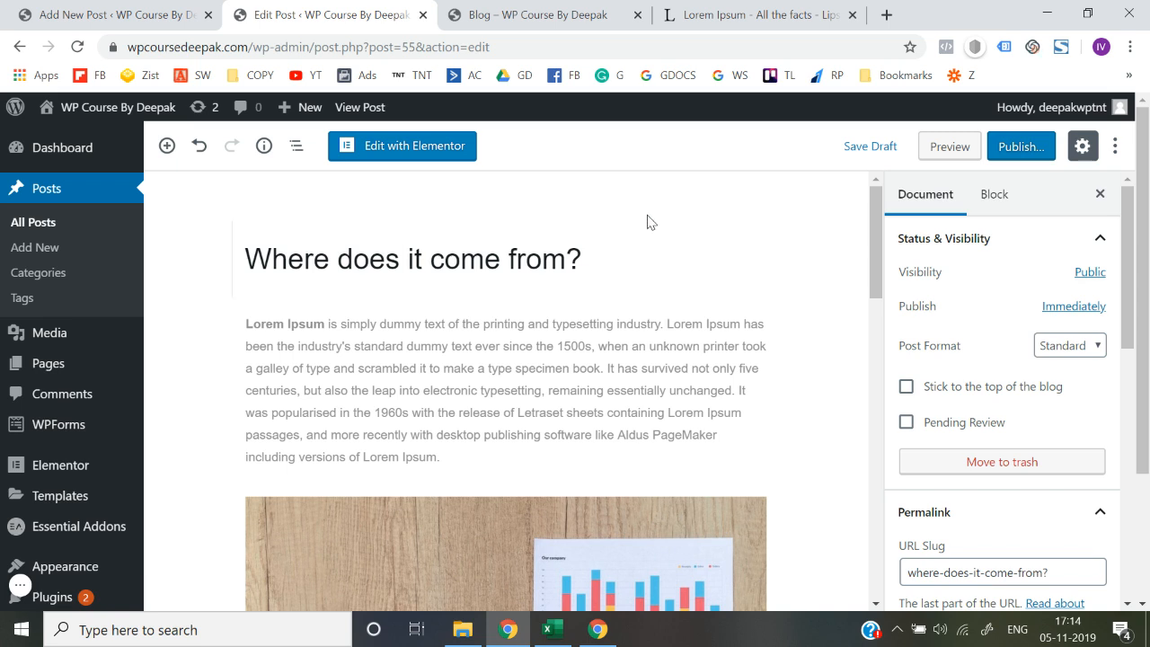
{"action": "left_click", "coordinate": [611, 266]}
{"action": "left_click", "coordinate": [747, 208]}
{"action": "key", "text": "ctrl+a"}
{"action": "type", "text": "come"}
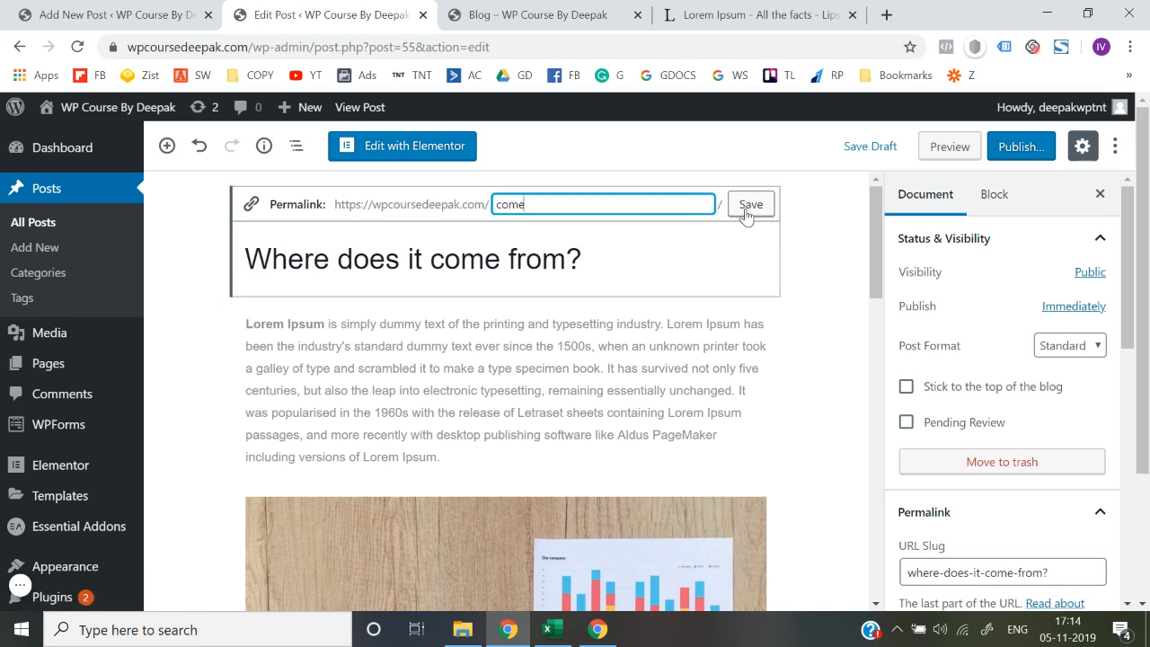
{"action": "left_click", "coordinate": [747, 206]}
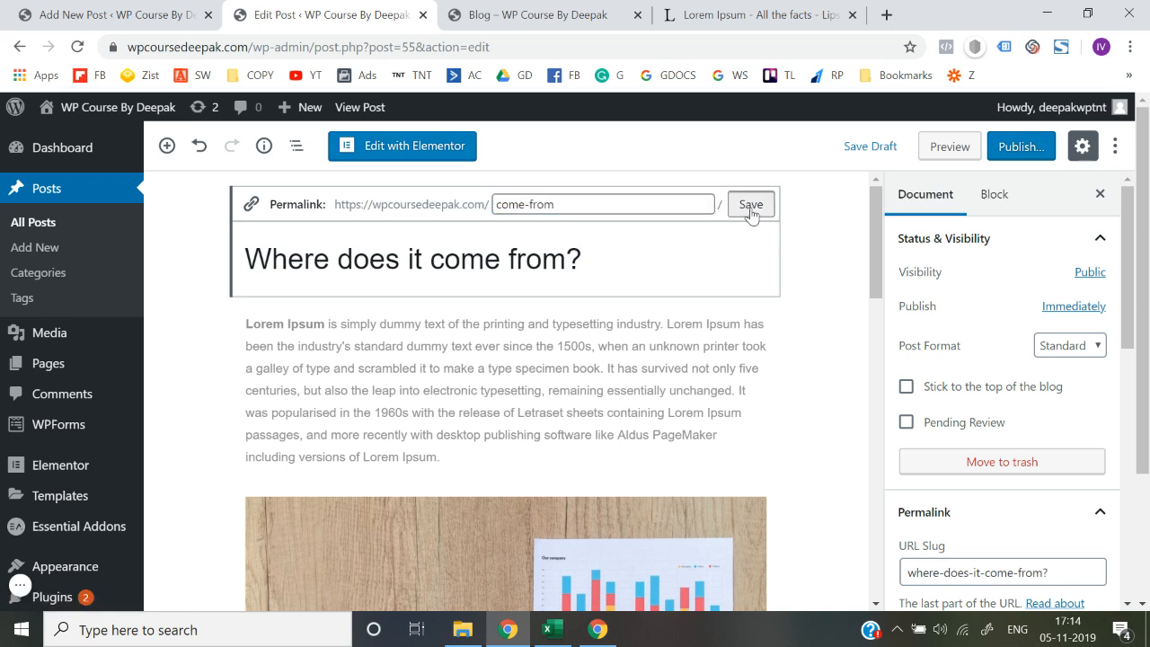
Remove the opening "Lorem Ipsum is simply dummy text" paragraph block from the draft.
{"action": "scroll", "coordinate": [816, 323], "scroll_direction": "down", "scroll_amount": 1}
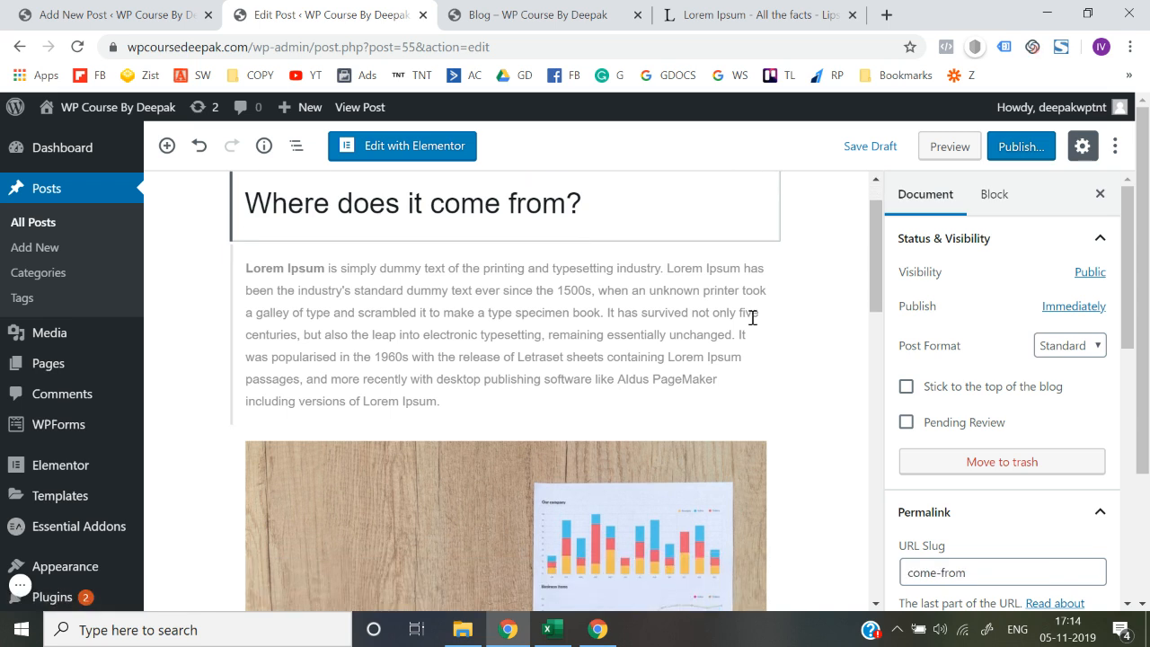
{"action": "left_click", "coordinate": [753, 285]}
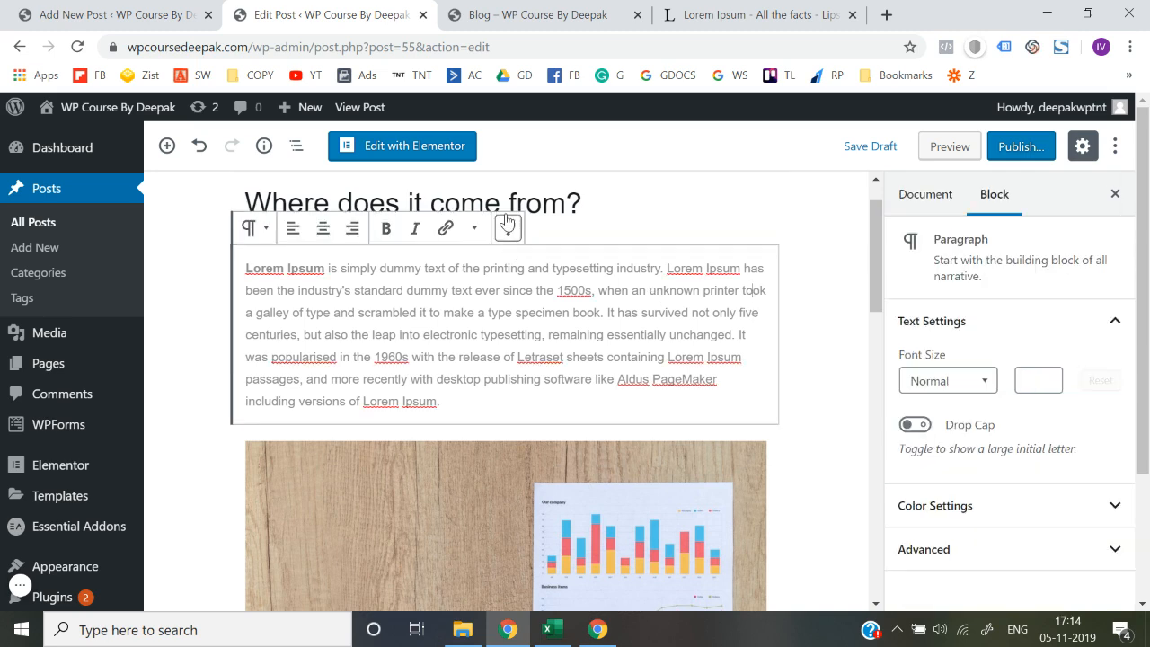
{"action": "left_click", "coordinate": [508, 229]}
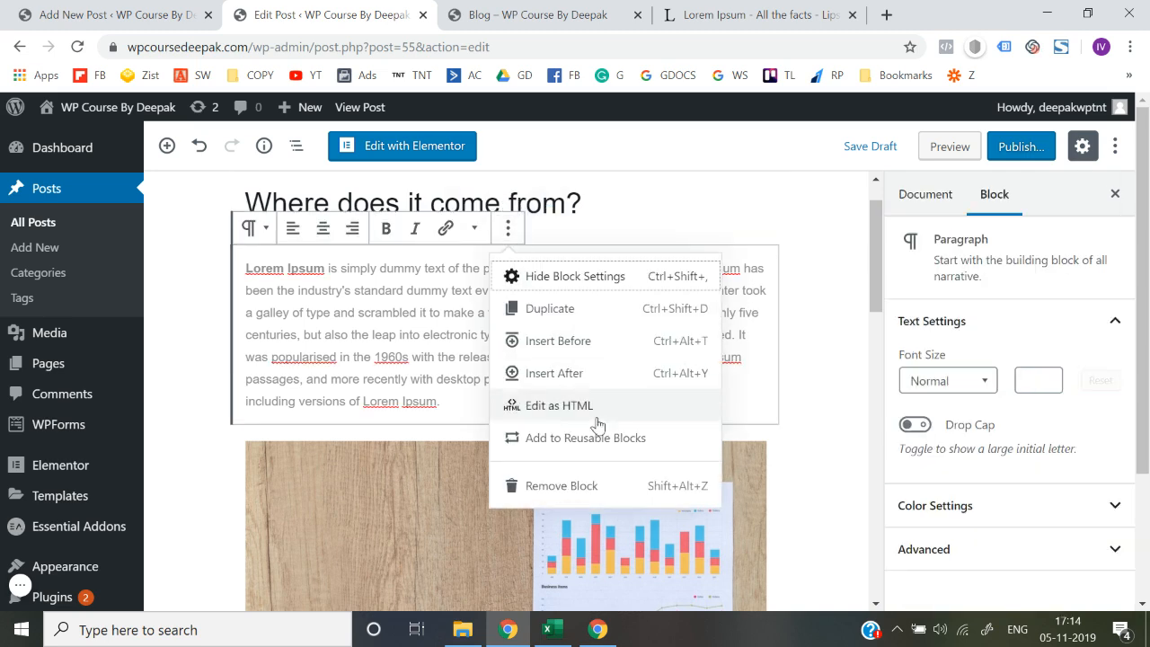
{"action": "left_click", "coordinate": [578, 489]}
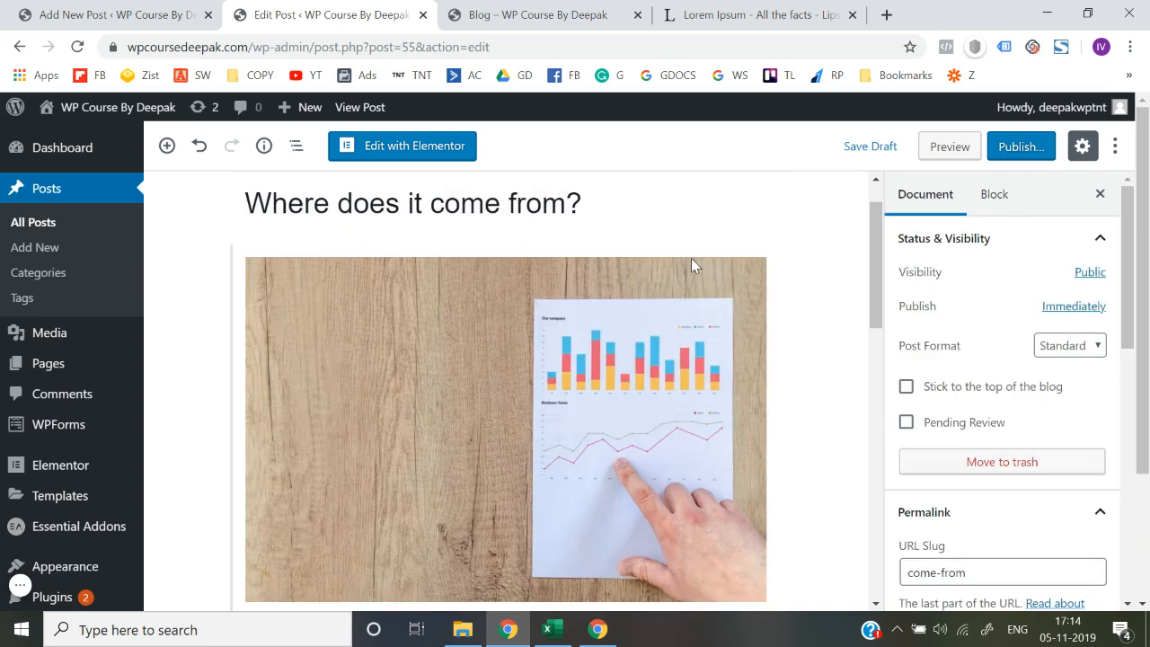
Remove the chart image block below the draft's title.
{"action": "scroll", "coordinate": [301, 311], "scroll_direction": "down", "scroll_amount": 1}
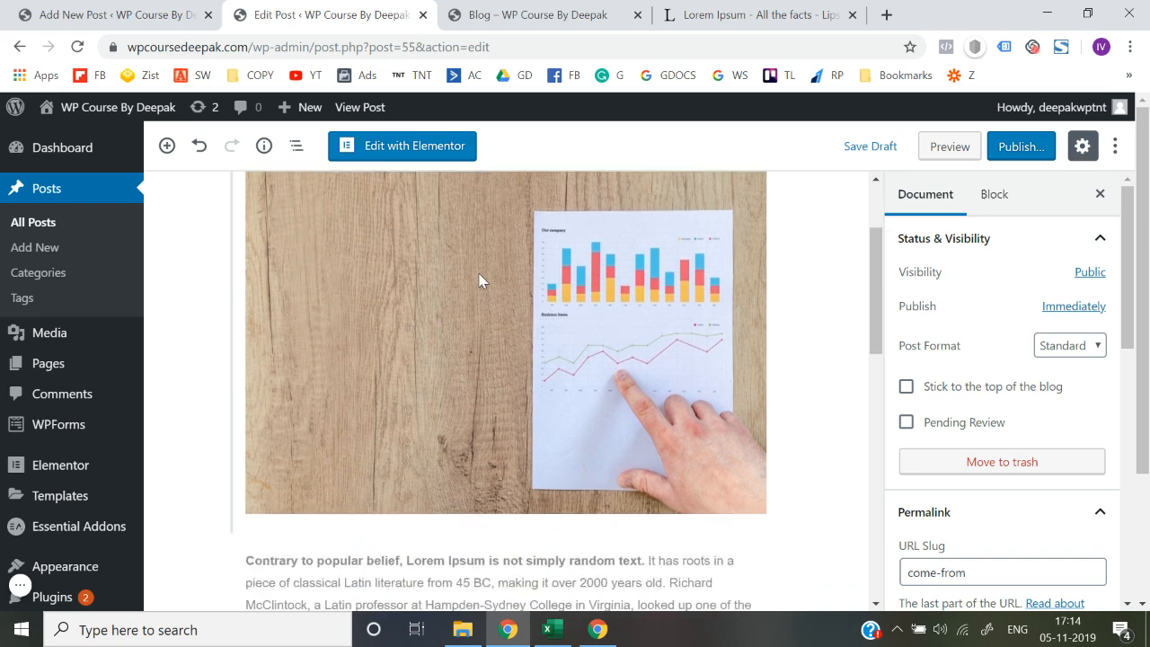
{"action": "left_click", "coordinate": [479, 281]}
{"action": "scroll", "coordinate": [480, 279], "scroll_direction": "up", "scroll_amount": 1}
{"action": "left_click", "coordinate": [478, 208]}
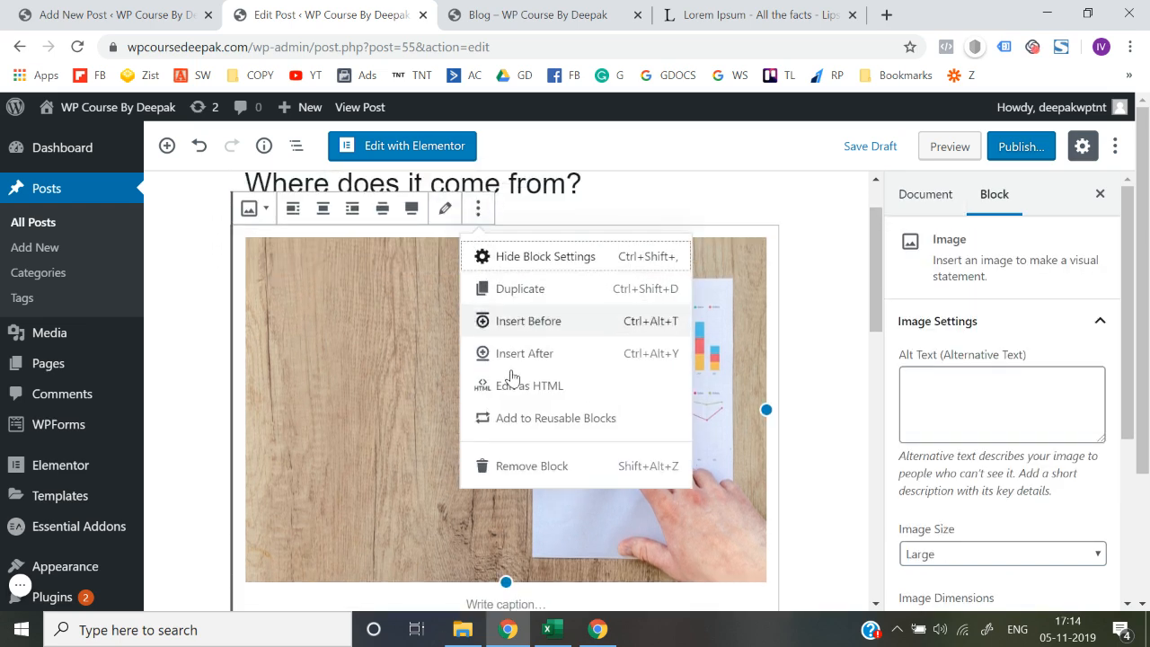
{"action": "left_click", "coordinate": [513, 467]}
Remove the two remaining paragraphs, "Contrary to popular belief" and "The standard chunk of Lorem Ipsum", from the draft.
{"action": "left_click", "coordinate": [472, 294]}
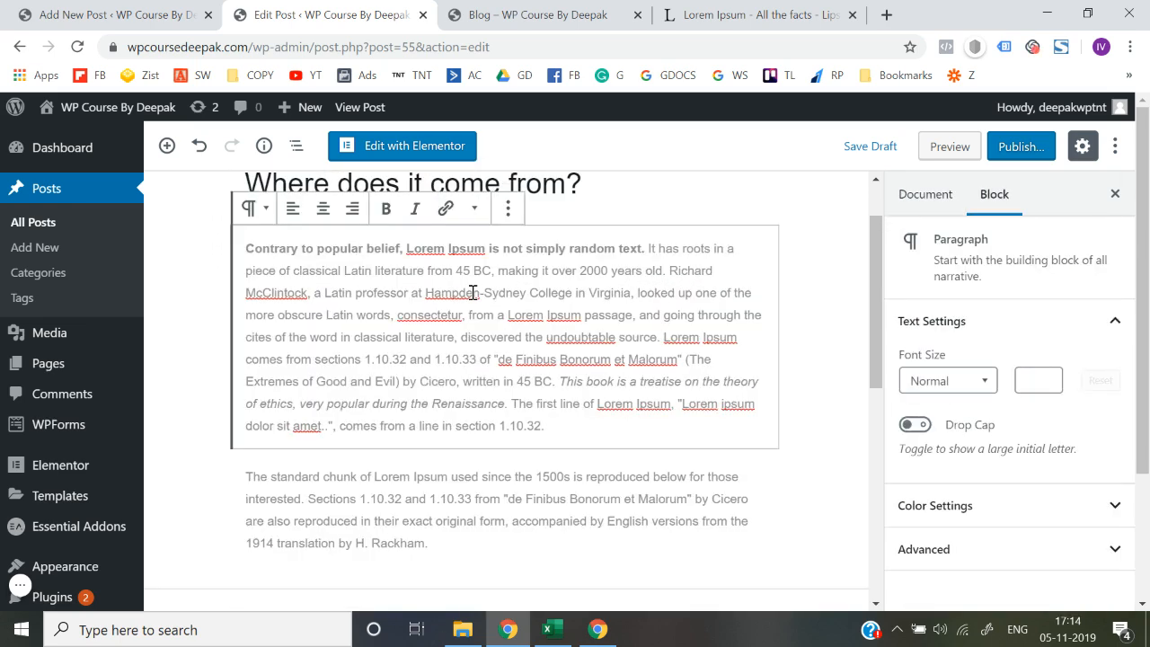
{"action": "left_click", "coordinate": [508, 208]}
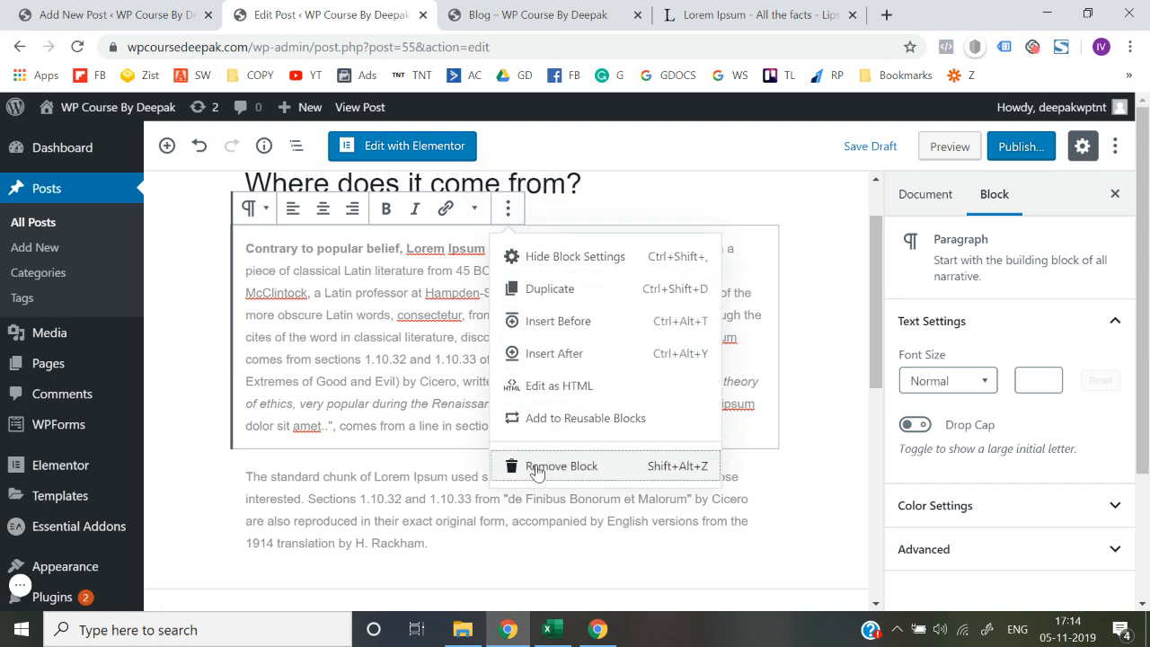
{"action": "left_click", "coordinate": [536, 467]}
{"action": "left_click", "coordinate": [528, 311]}
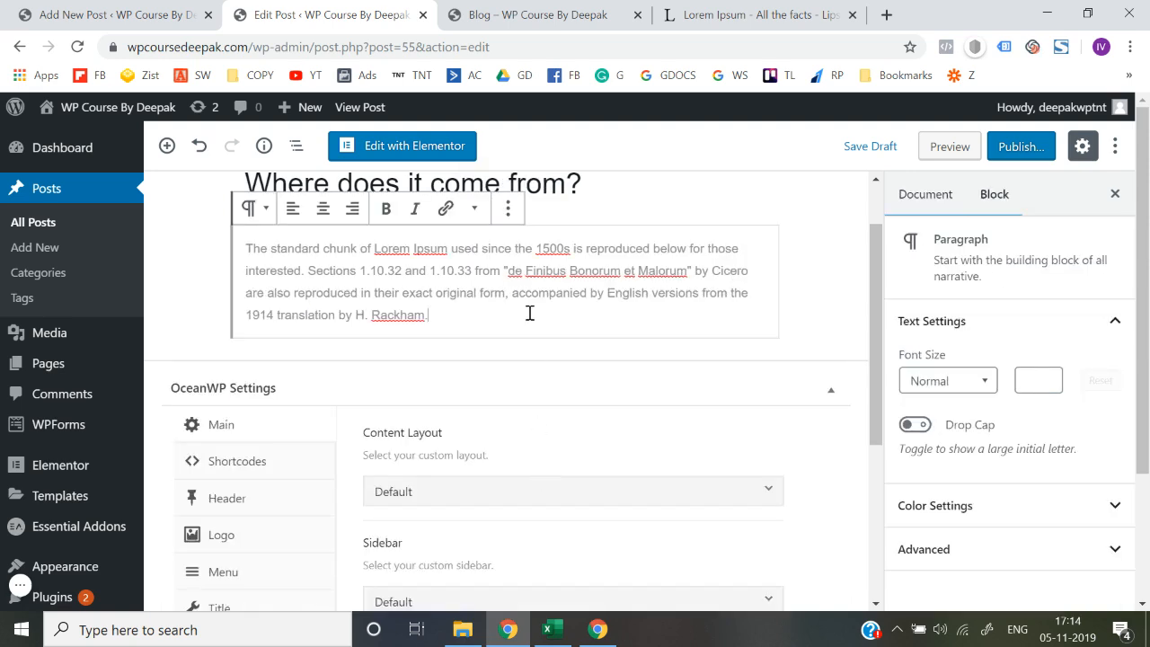
{"action": "left_click", "coordinate": [507, 208]}
{"action": "left_click", "coordinate": [576, 476]}
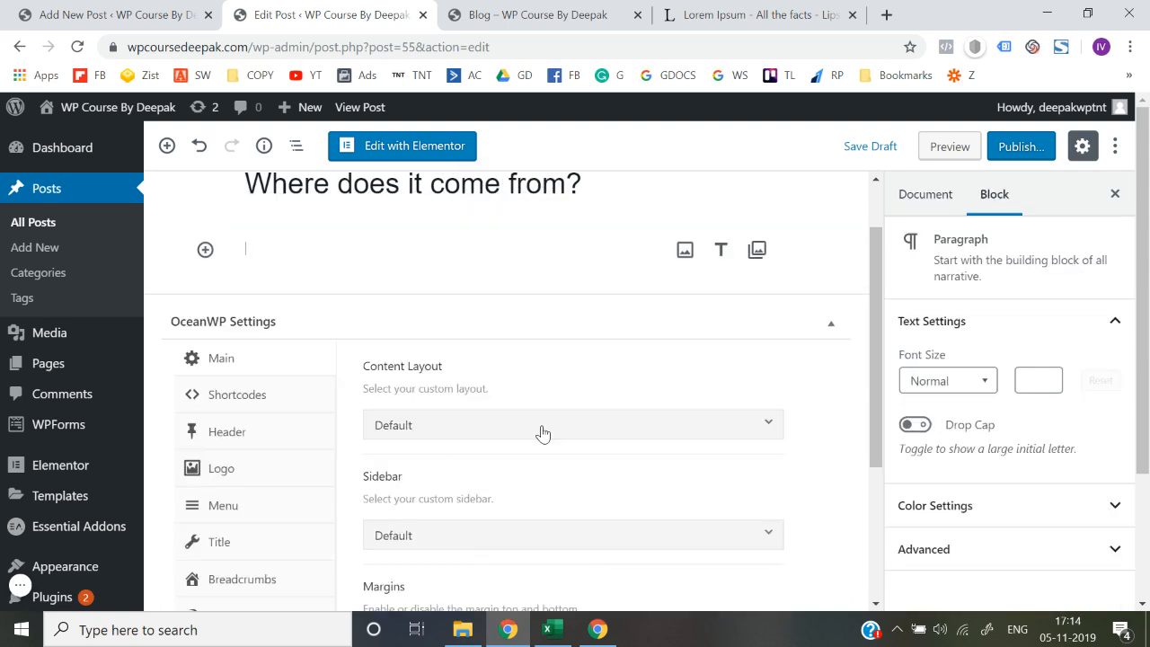
Copy the text under "Where can I get some?" on lipsum.com and paste it into the draft's empty body.
{"action": "left_click", "coordinate": [580, 9]}
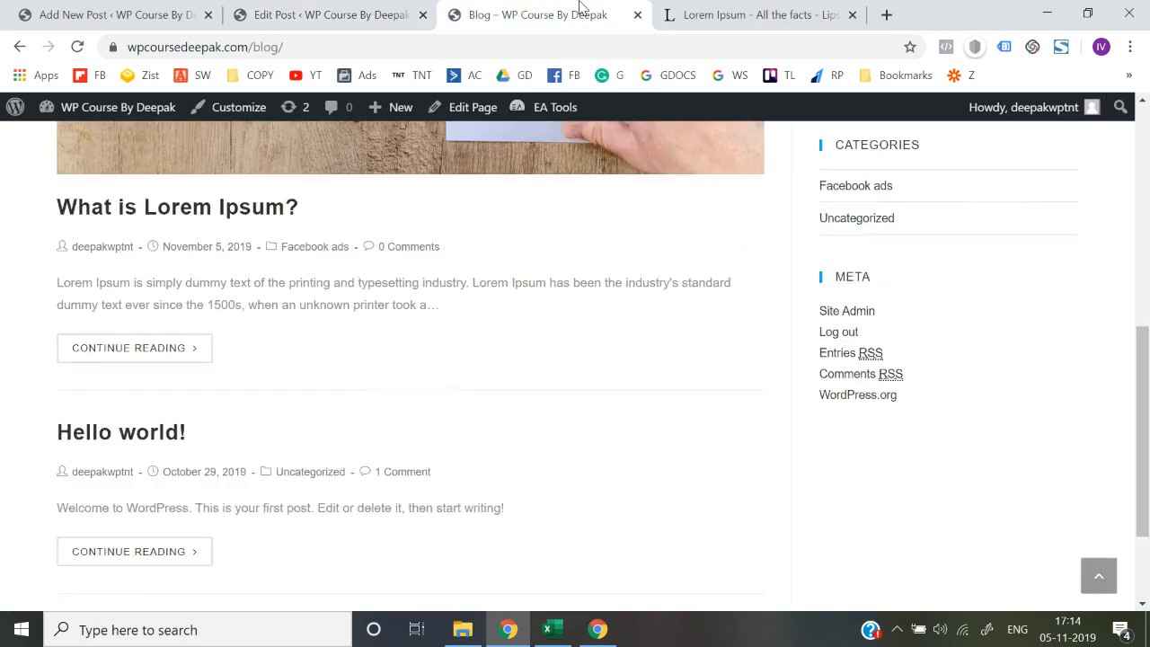
{"action": "left_click", "coordinate": [709, 16]}
{"action": "left_click_drag", "start_coordinate": [582, 226], "coordinate": [889, 431]}
{"action": "key", "text": "ctrl+c"}
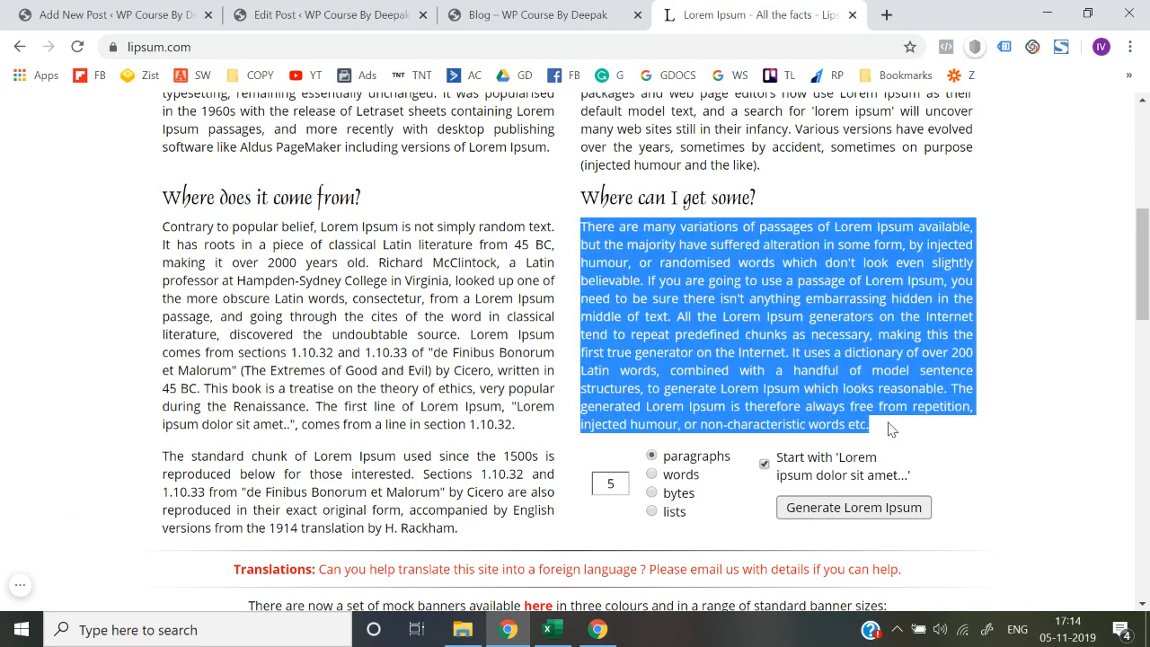
{"action": "left_click", "coordinate": [472, 14]}
{"action": "left_click", "coordinate": [377, 11]}
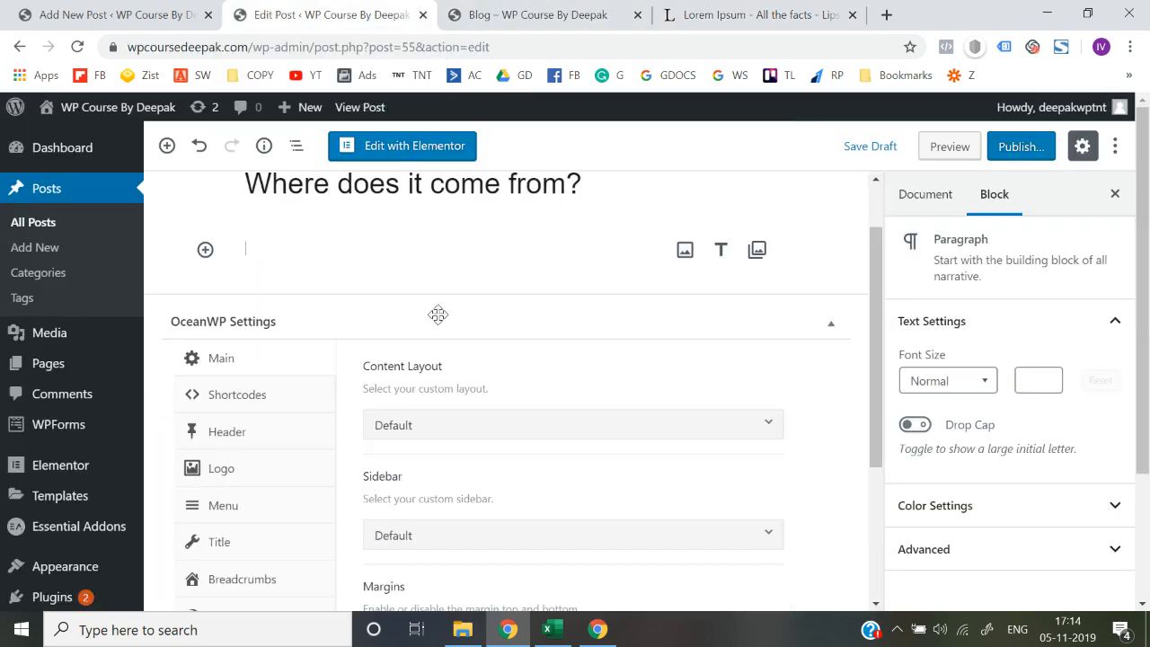
{"action": "key", "text": "ctrl+v"}
Start a new empty block below the "There are many variations of passages" paragraph.
{"action": "left_click", "coordinate": [189, 381]}
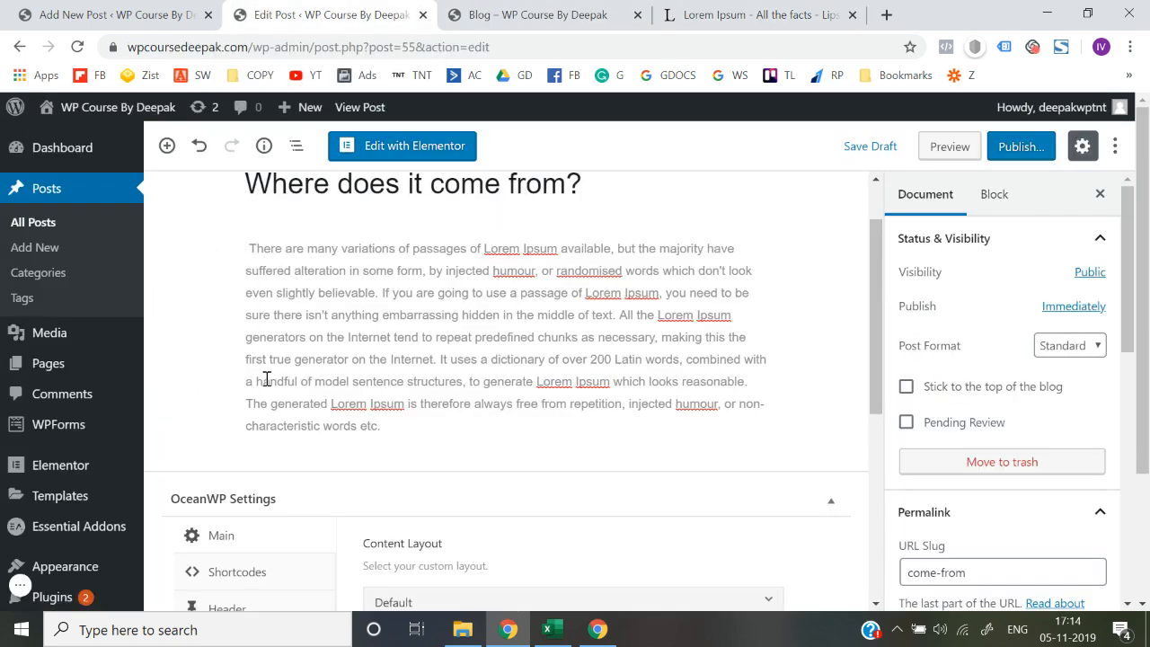
{"action": "scroll", "coordinate": [169, 427], "scroll_direction": "down", "scroll_amount": 1}
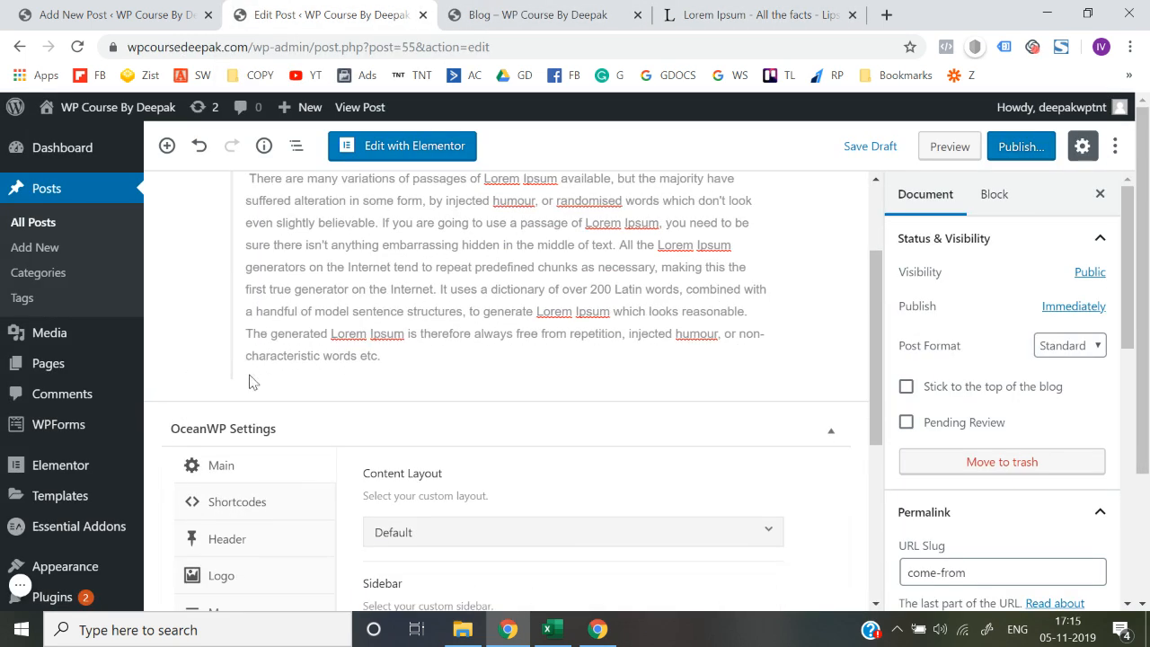
{"action": "left_click", "coordinate": [281, 367]}
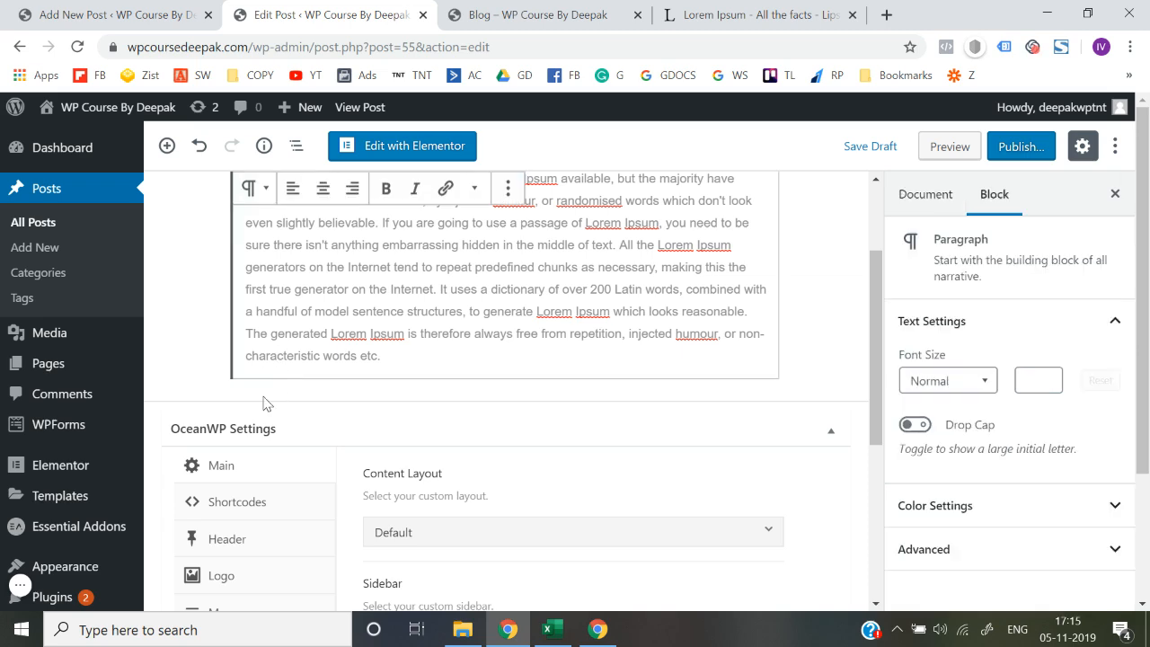
{"action": "left_click", "coordinate": [804, 386]}
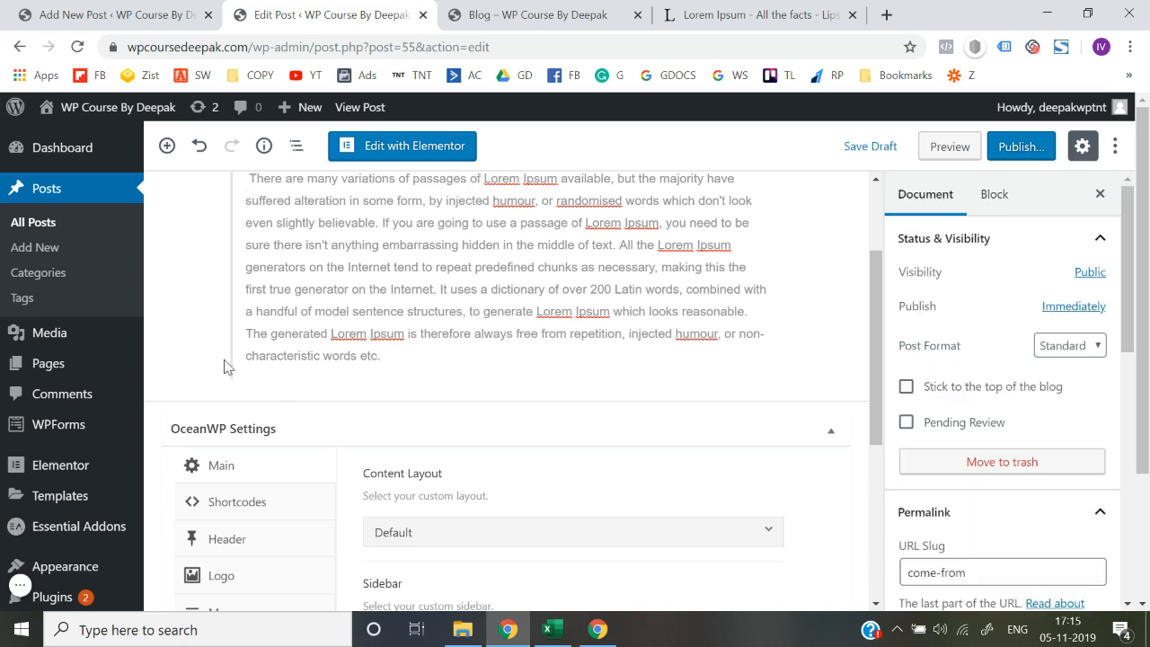
{"action": "scroll", "coordinate": [309, 384], "scroll_direction": "up", "scroll_amount": 2}
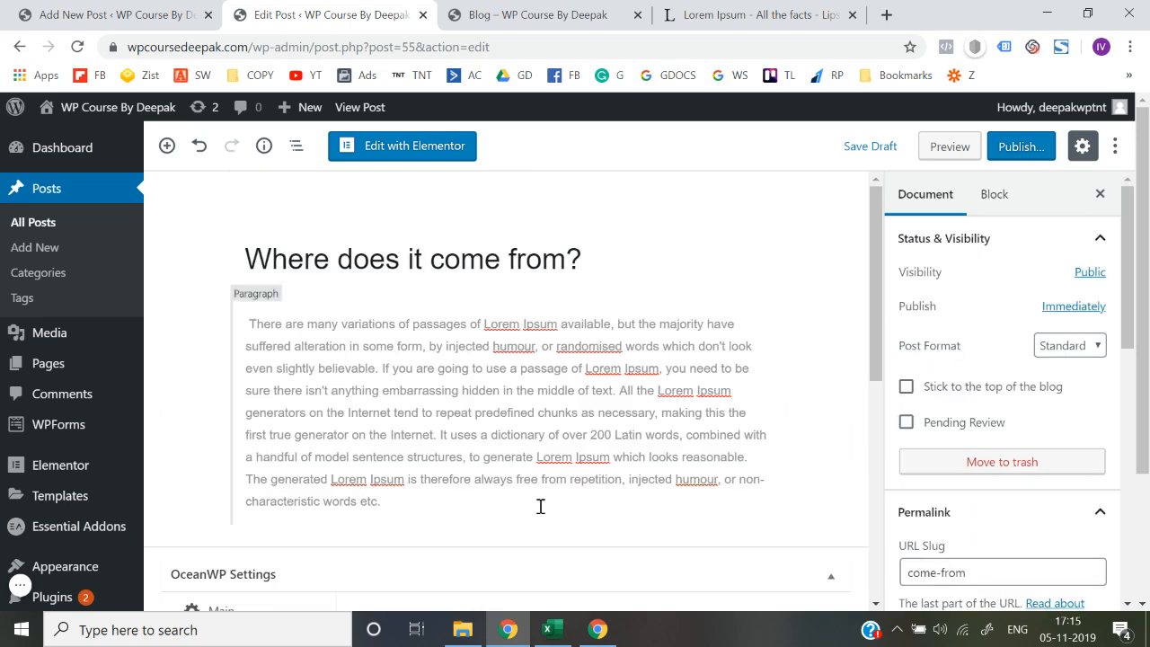
{"action": "left_click", "coordinate": [540, 506]}
{"action": "key", "text": "Return"}
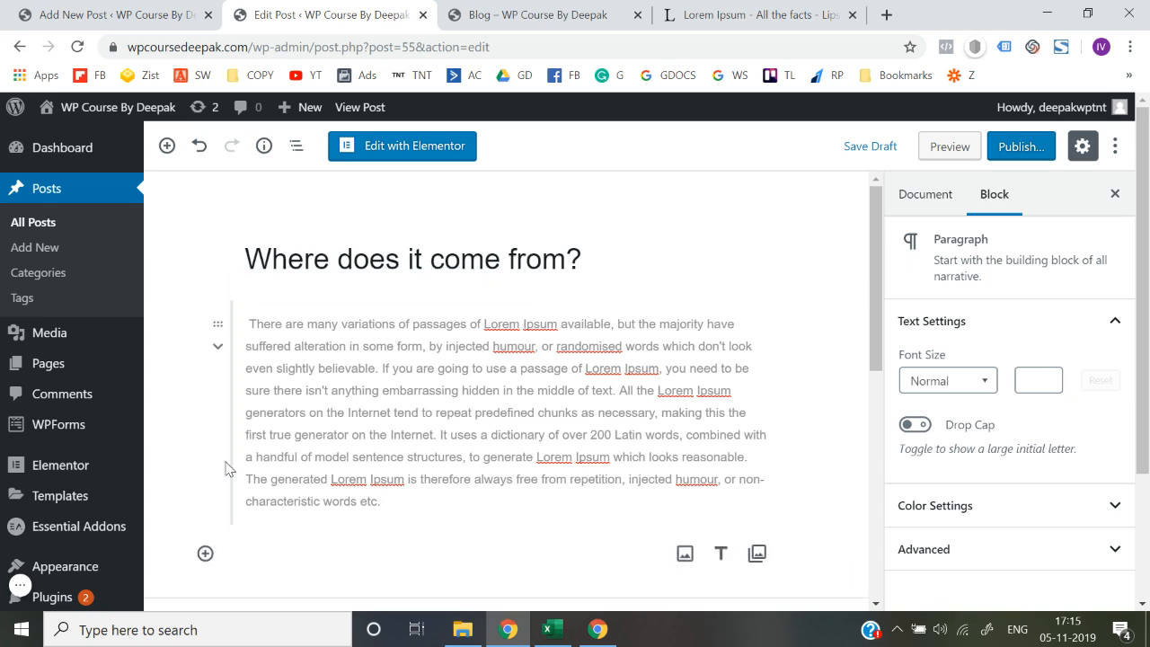
Add an Image block below the paragraph and upload the "Consumers & Users" color wheel picture from the Downloads folder.
{"action": "scroll", "coordinate": [215, 469], "scroll_direction": "down", "scroll_amount": 1}
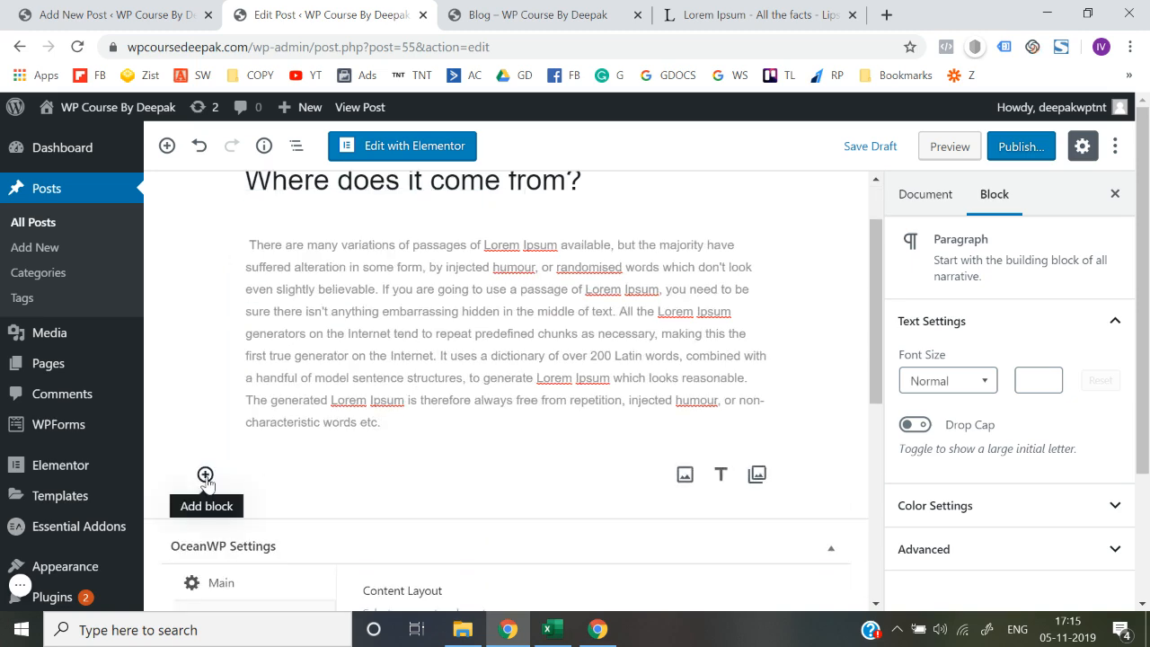
{"action": "left_click", "coordinate": [205, 474]}
{"action": "left_click", "coordinate": [397, 255]}
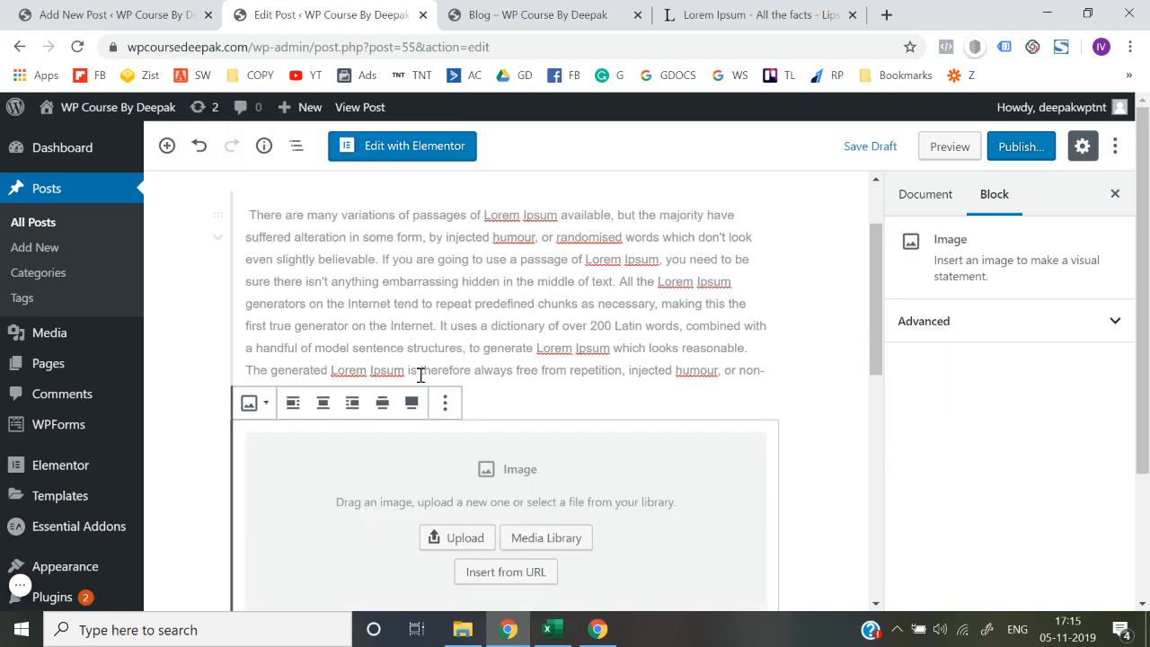
{"action": "scroll", "coordinate": [405, 302], "scroll_direction": "down", "scroll_amount": 1}
{"action": "left_click", "coordinate": [462, 416]}
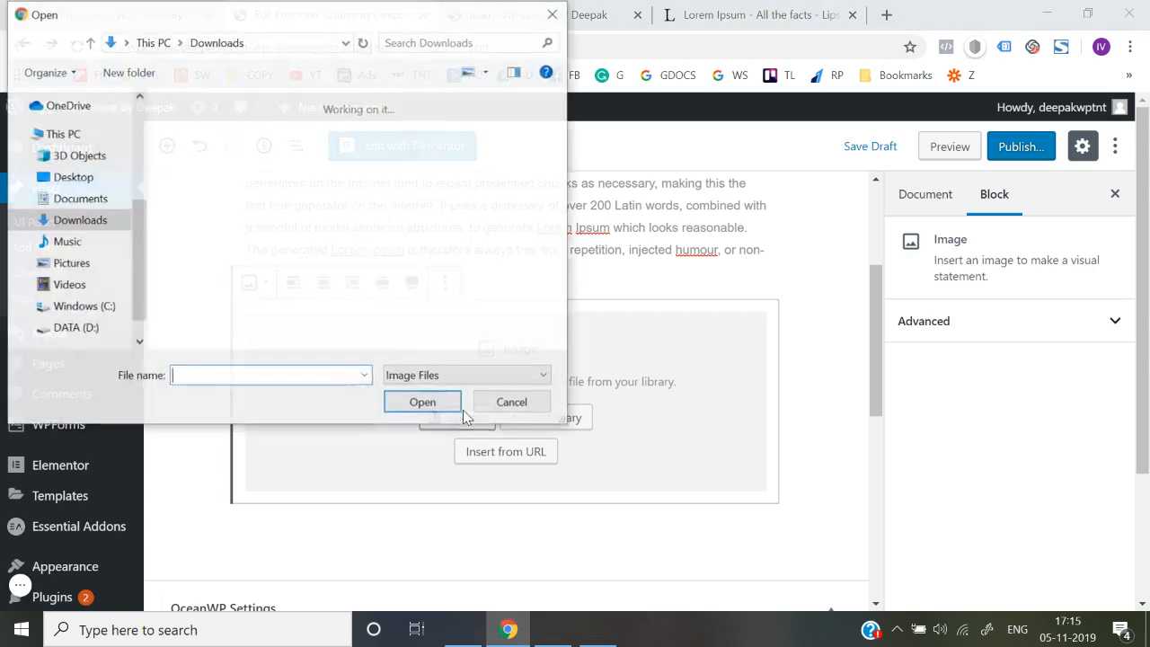
{"action": "double_click", "coordinate": [323, 227]}
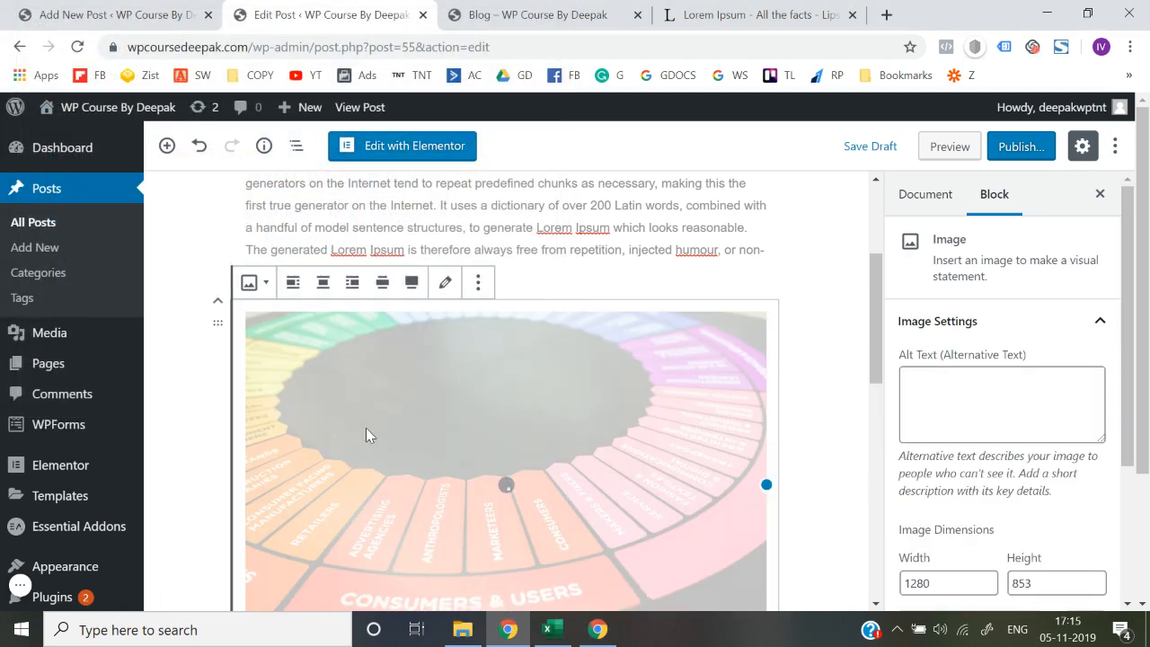
{"action": "scroll", "coordinate": [365, 428], "scroll_direction": "down", "scroll_amount": 2}
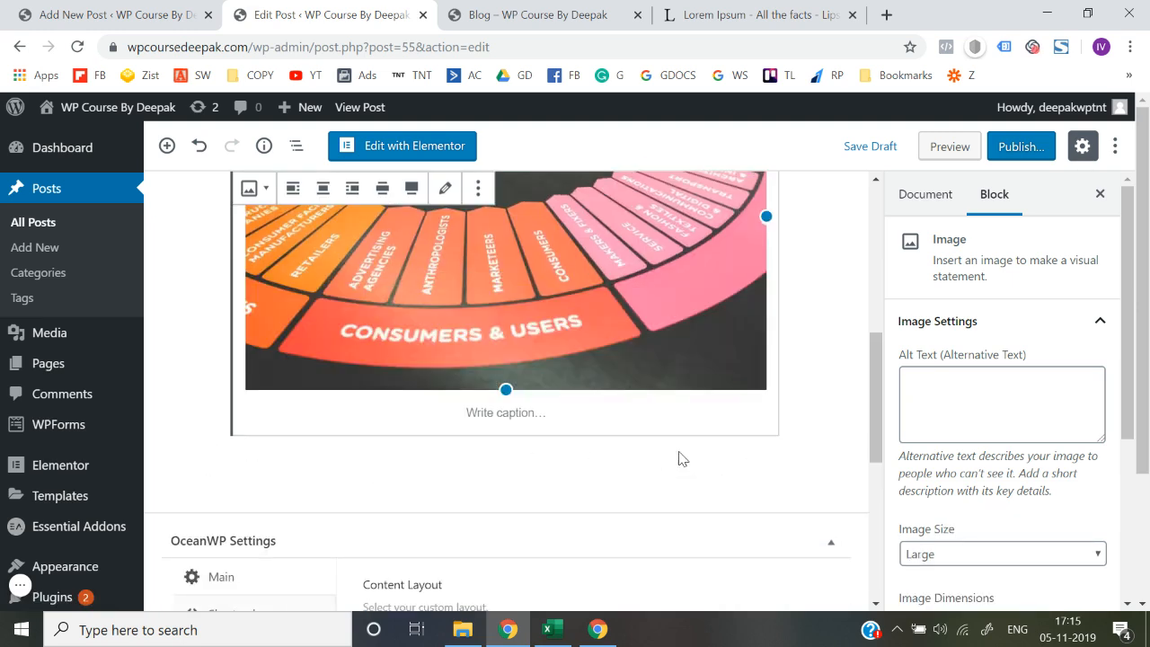
{"action": "left_click", "coordinate": [722, 466]}
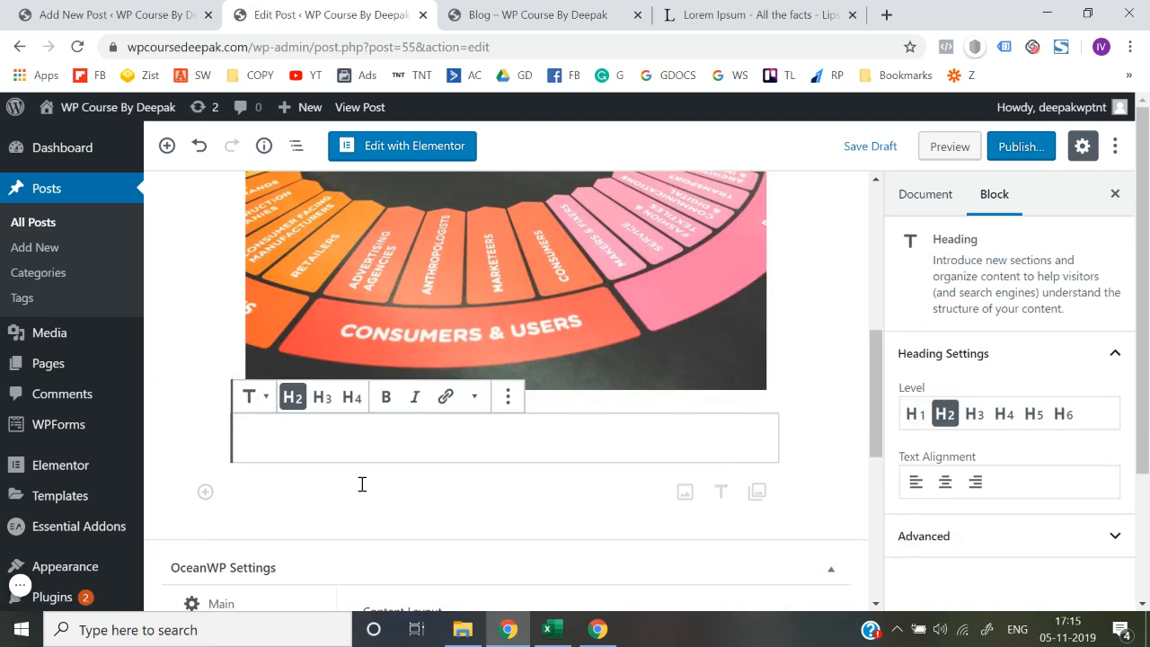
{"action": "left_click", "coordinate": [186, 464]}
{"action": "left_click", "coordinate": [358, 438]}
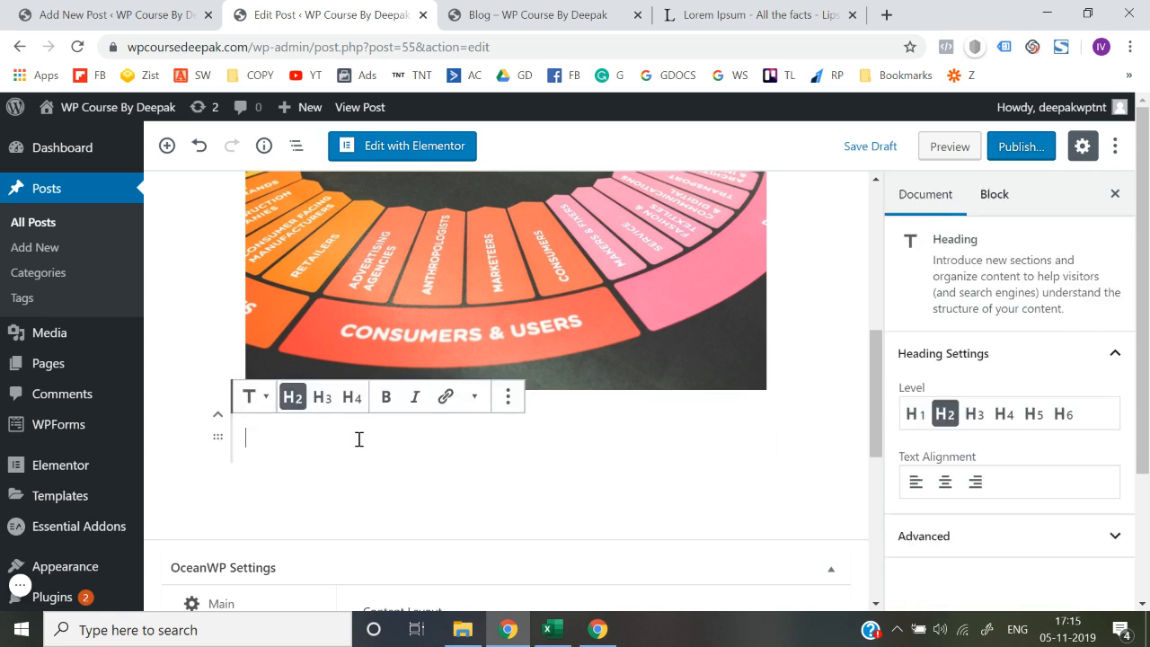
{"action": "left_click", "coordinate": [508, 397]}
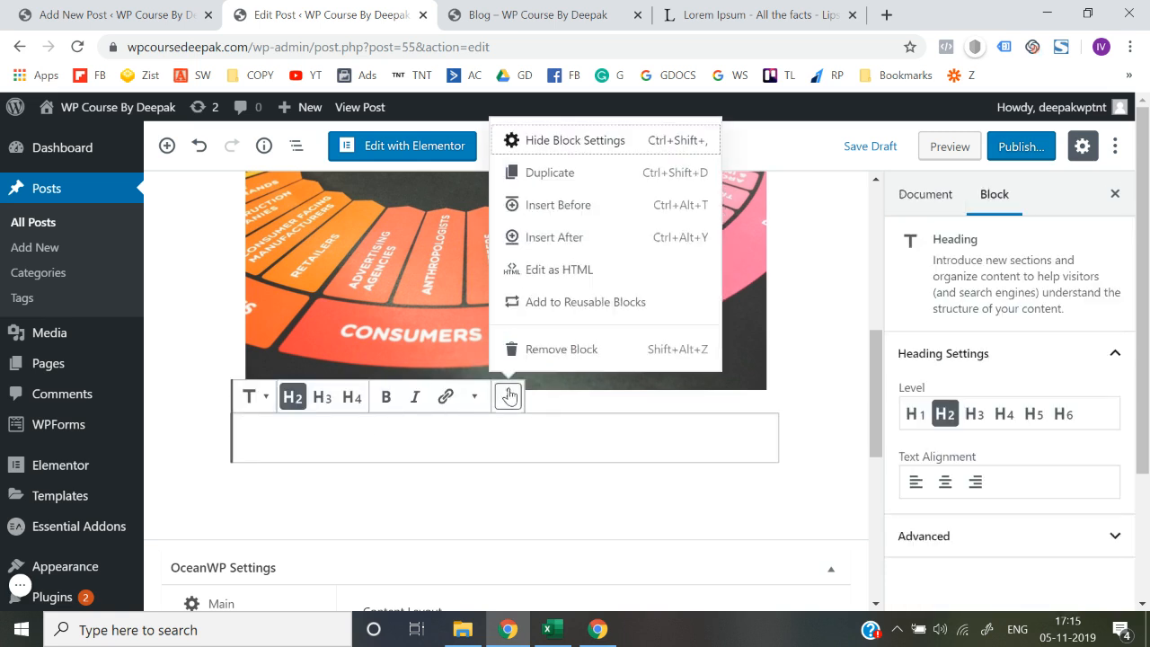
{"action": "left_click", "coordinate": [550, 348]}
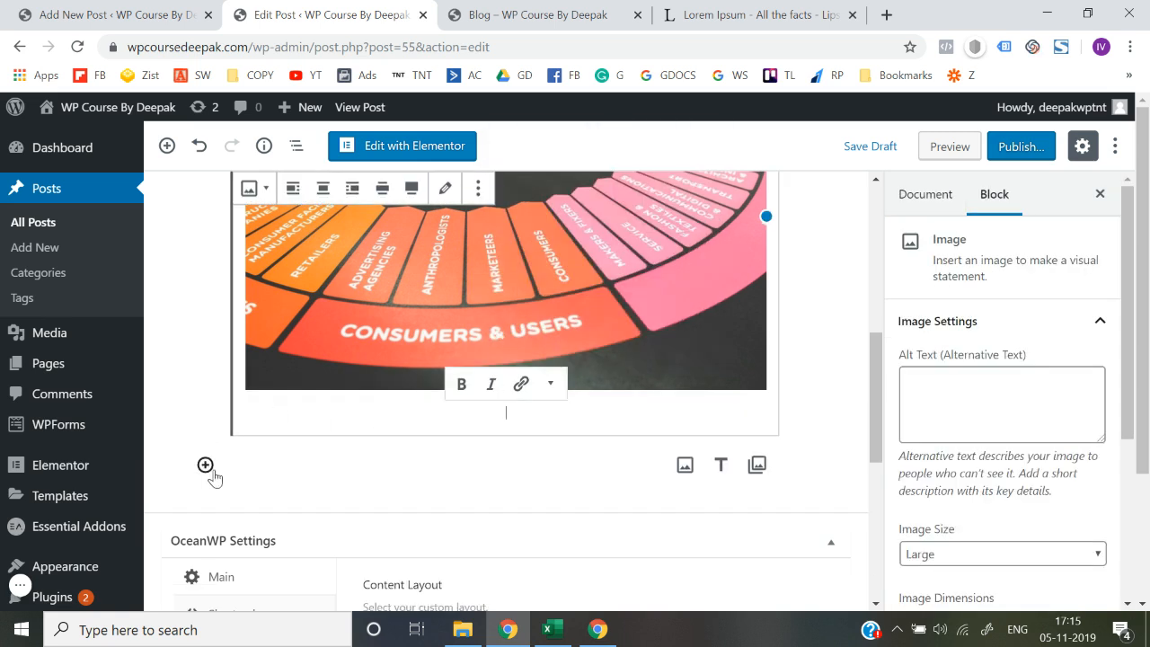
Add a Paragraph block below the color wheel image and fill it with the "Why do we use it?" text copied from lipsum.com.
{"action": "left_click", "coordinate": [205, 464]}
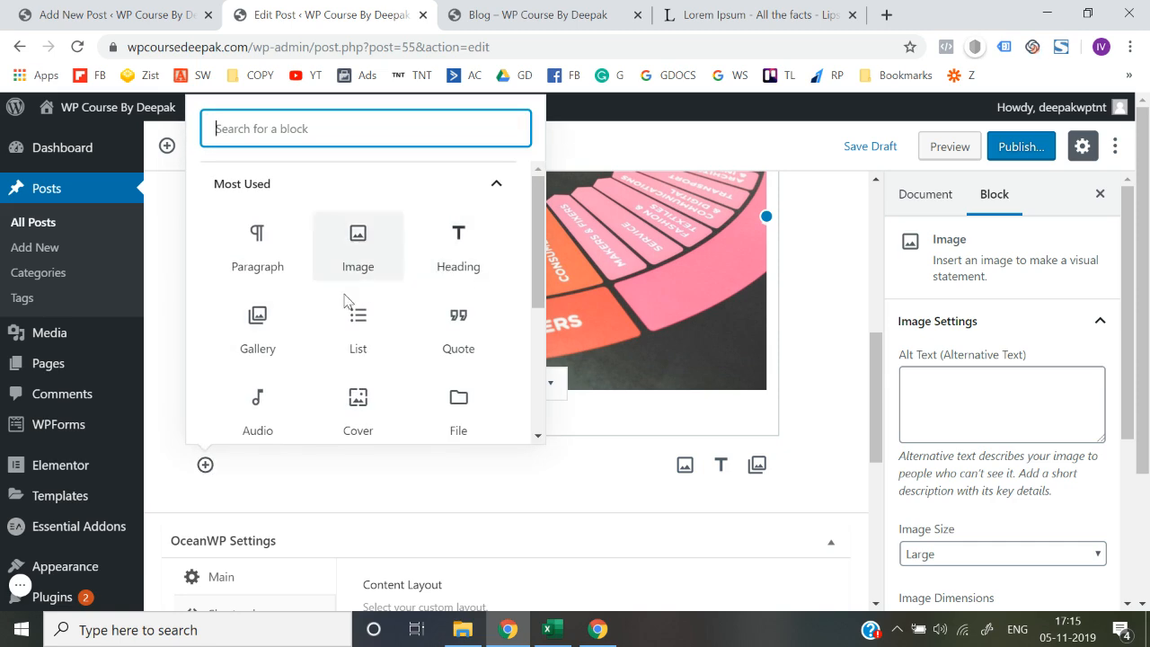
{"action": "left_click", "coordinate": [267, 278]}
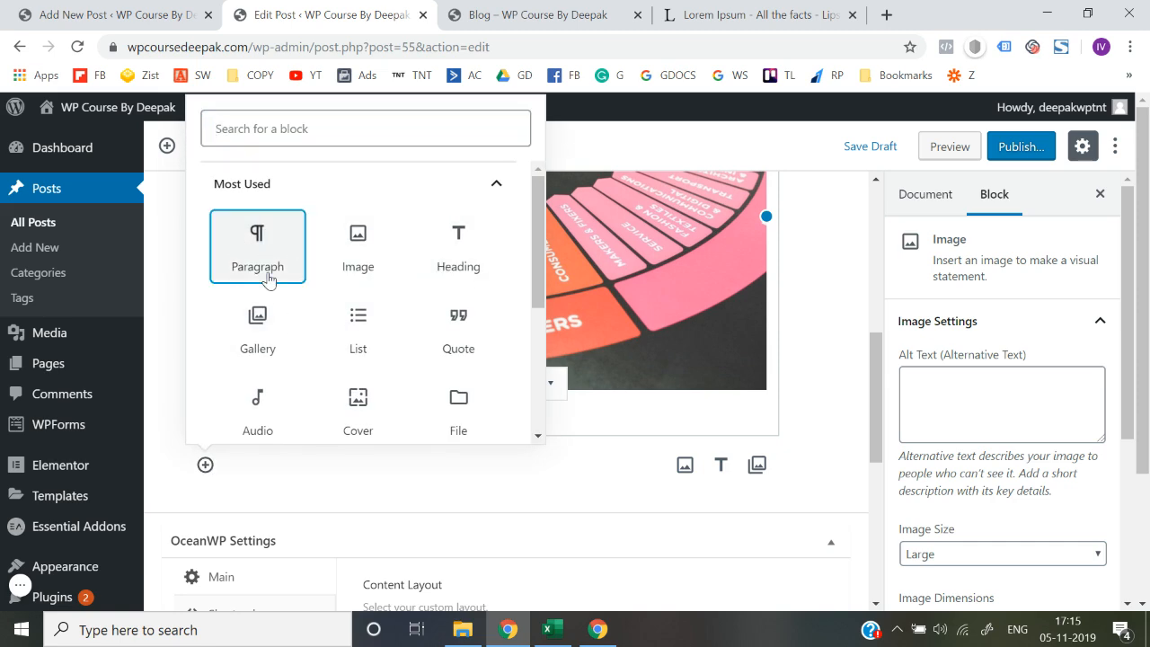
{"action": "left_click", "coordinate": [736, 15]}
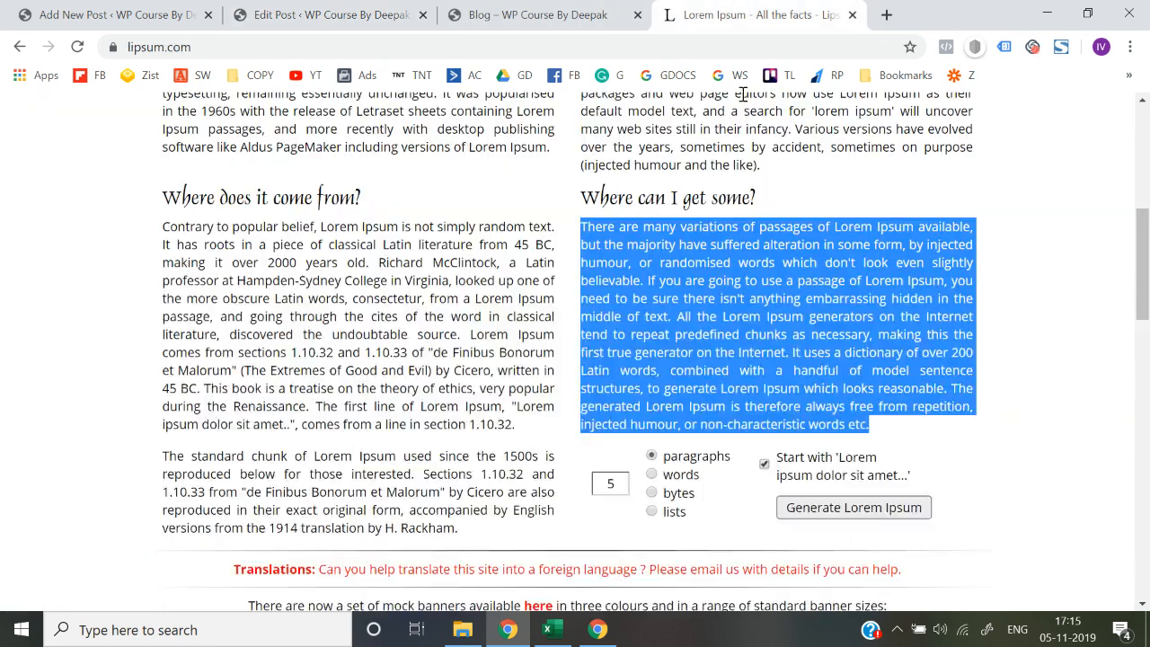
{"action": "scroll", "coordinate": [750, 358], "scroll_direction": "up", "scroll_amount": 2}
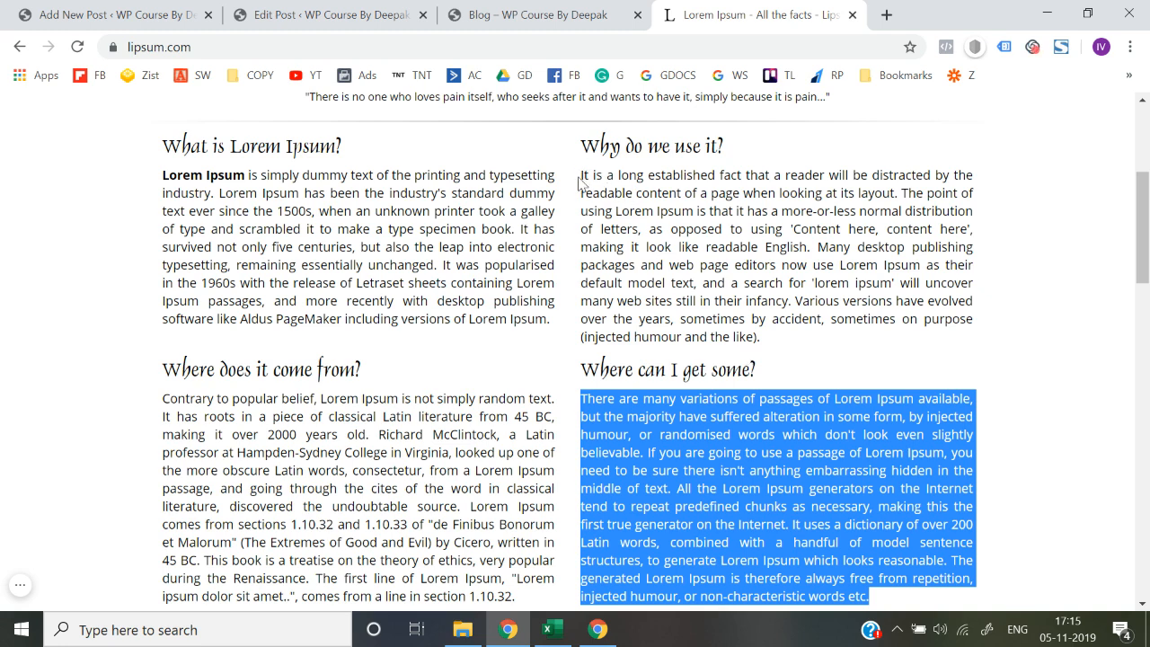
{"action": "left_click_drag", "start_coordinate": [582, 175], "coordinate": [766, 338]}
{"action": "key", "text": "ctrl+c"}
{"action": "left_click", "coordinate": [333, 15]}
{"action": "key", "text": "ctrl+v"}
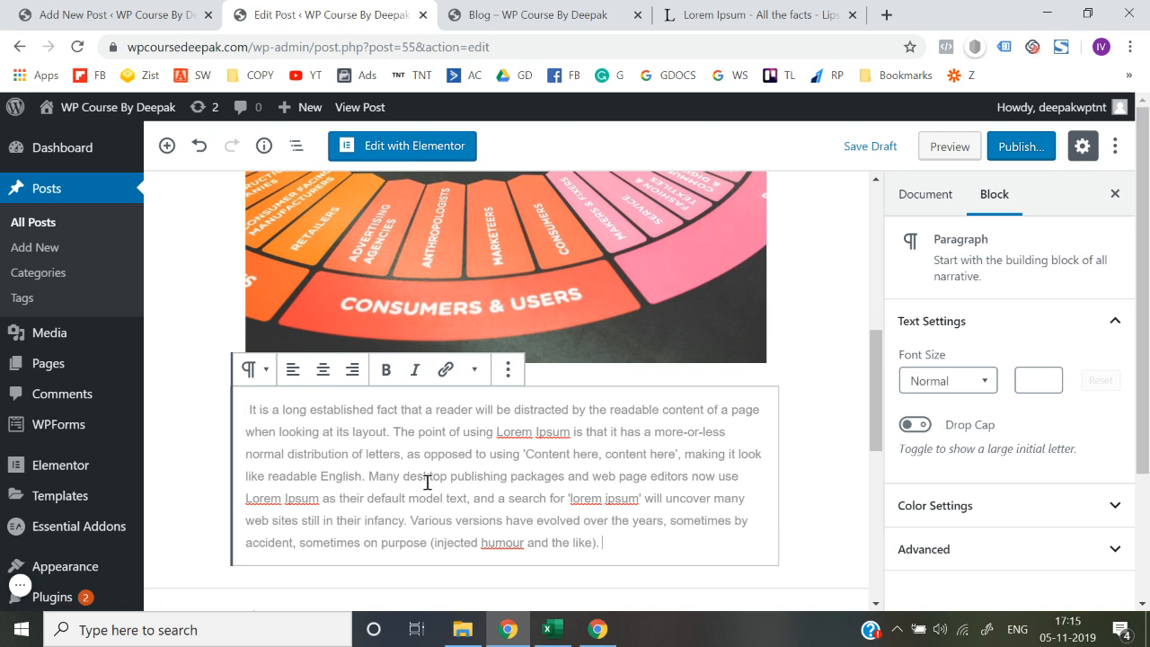
Write a closing paragraph below the pasted text: "For more info visit our Main website, Click here to Visit now.".
{"action": "scroll", "coordinate": [165, 444], "scroll_direction": "down", "scroll_amount": 1}
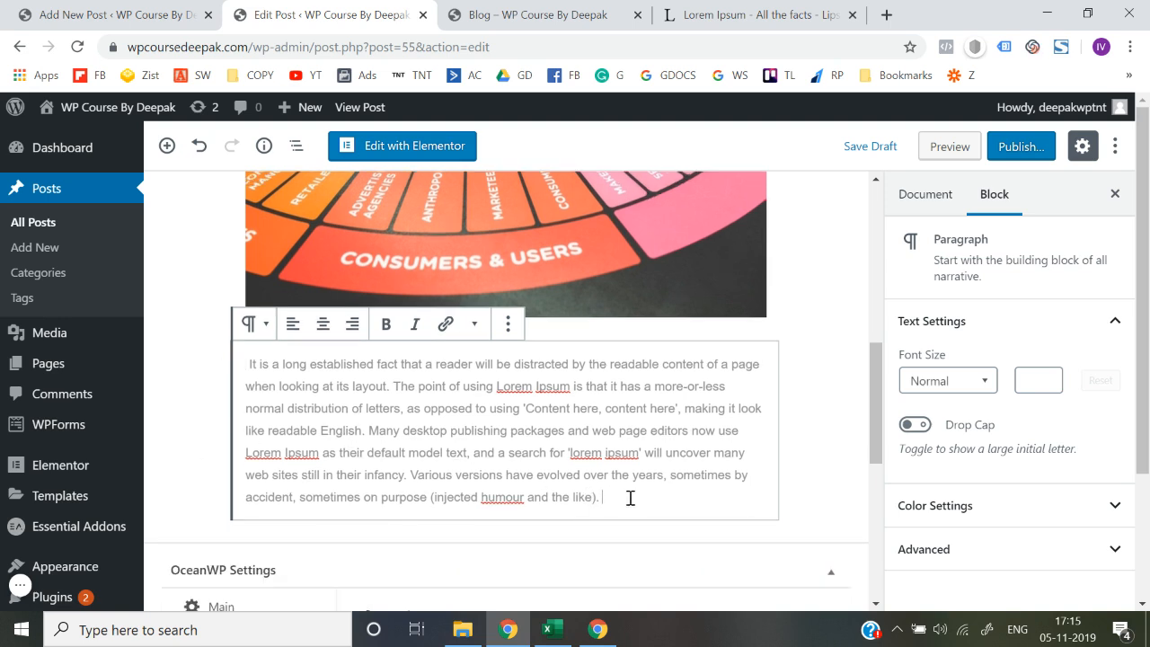
{"action": "key", "text": "Return"}
{"action": "key", "text": "Return"}
{"action": "scroll", "coordinate": [629, 498], "scroll_direction": "down", "scroll_amount": 3}
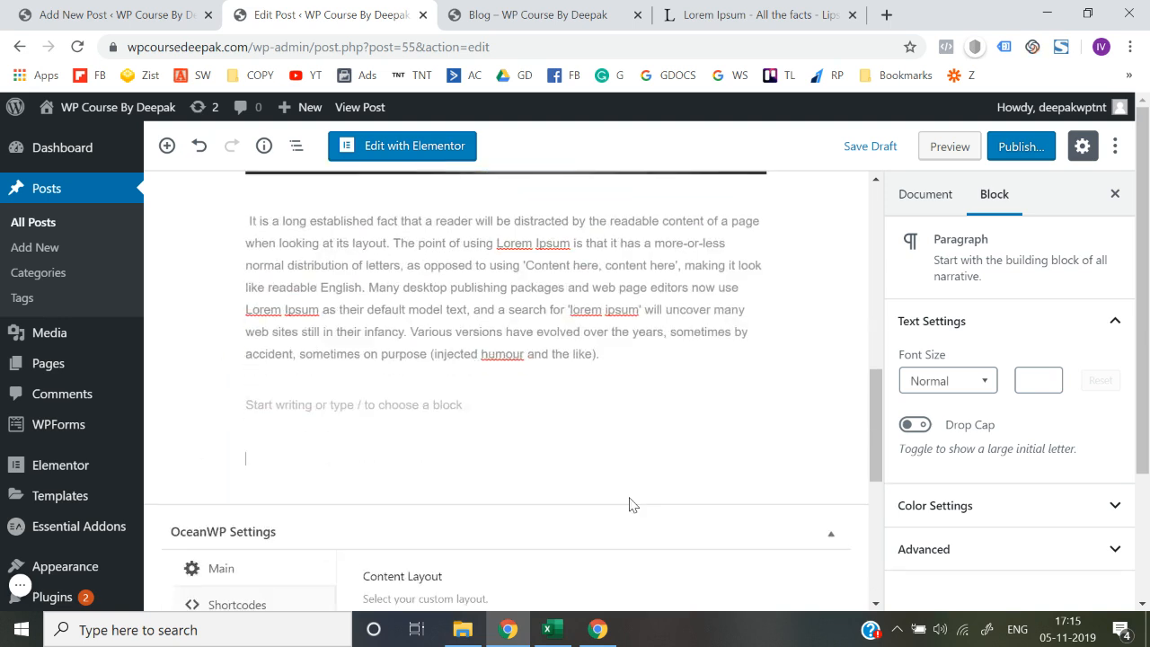
{"action": "left_click", "coordinate": [326, 401]}
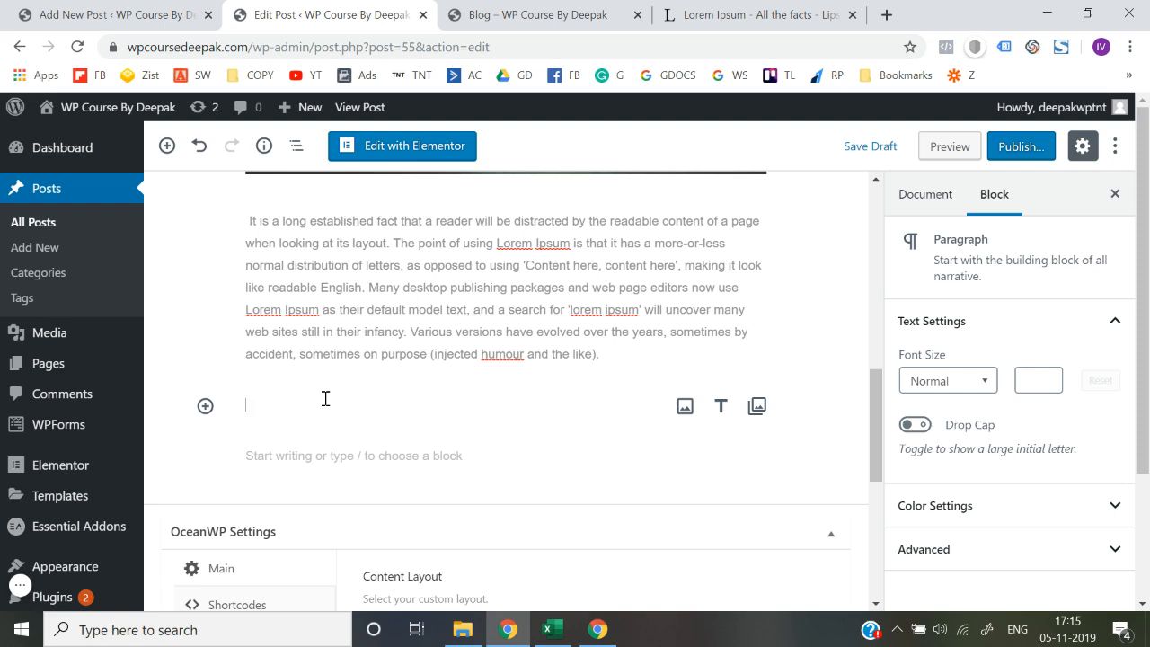
{"action": "type", "text": "For"}
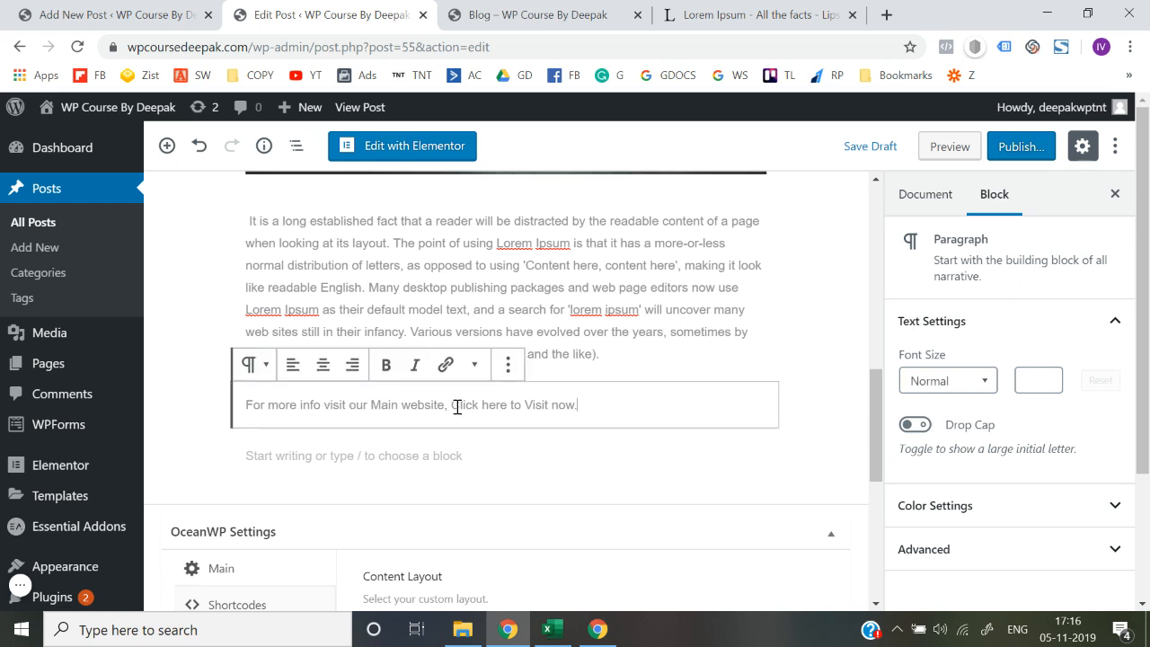
{"action": "left_click", "coordinate": [886, 15]}
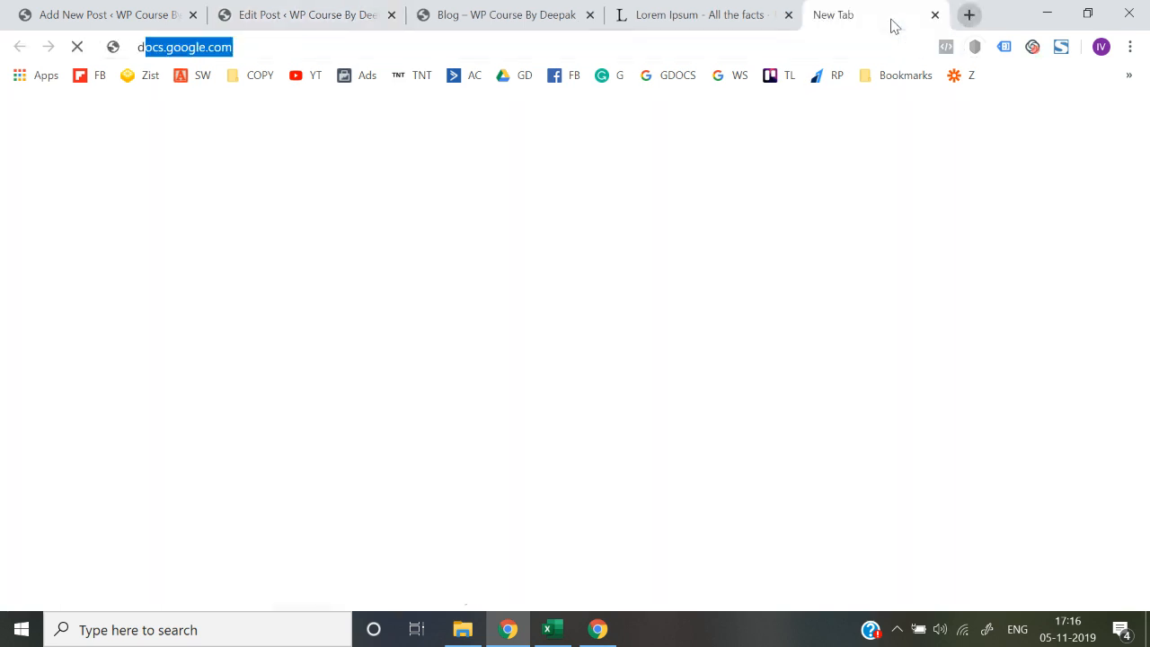
{"action": "type", "text": "deepaksinghmarketin"}
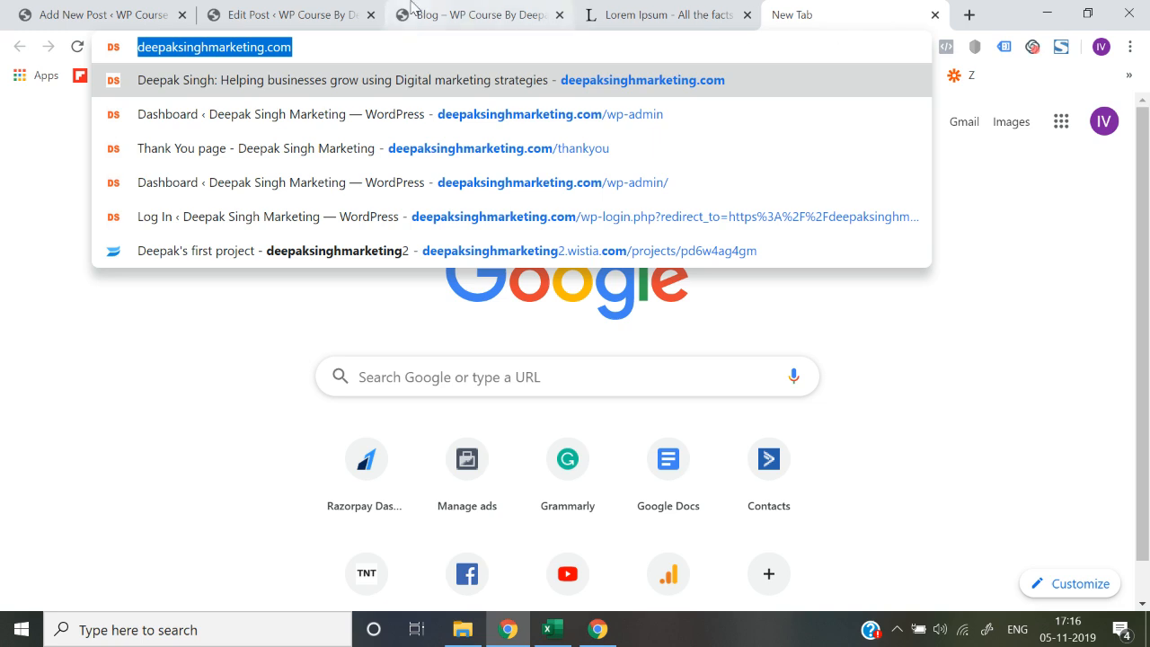
{"action": "left_click", "coordinate": [442, 10]}
{"action": "left_click", "coordinate": [310, 11]}
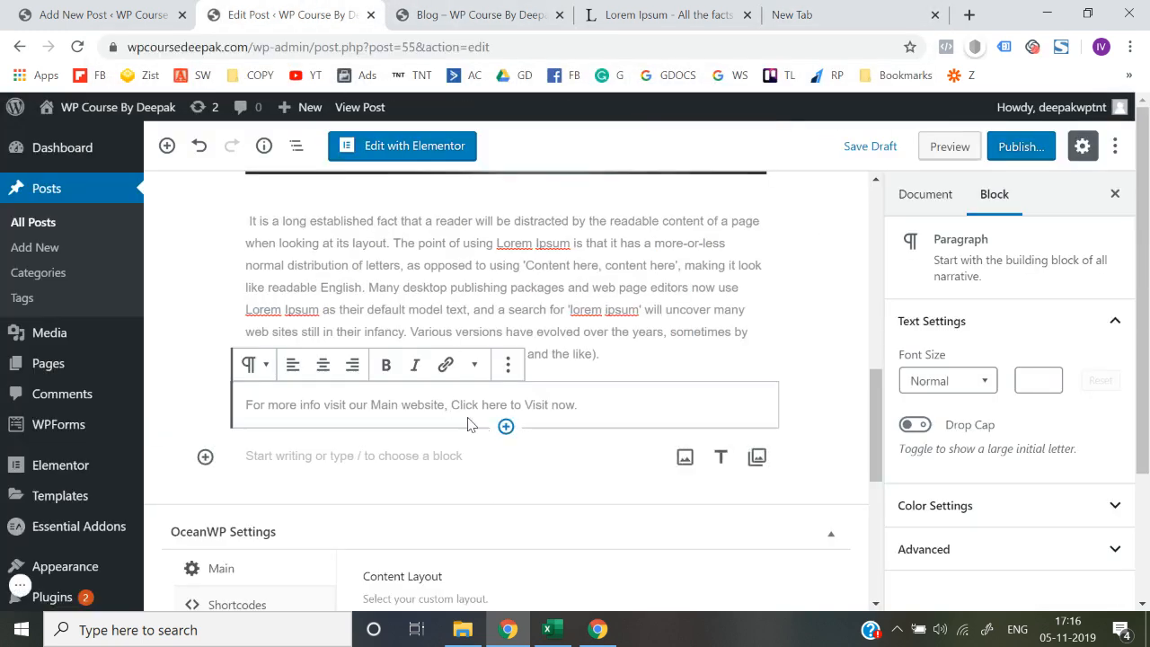
{"action": "left_click_drag", "start_coordinate": [455, 407], "coordinate": [577, 407]}
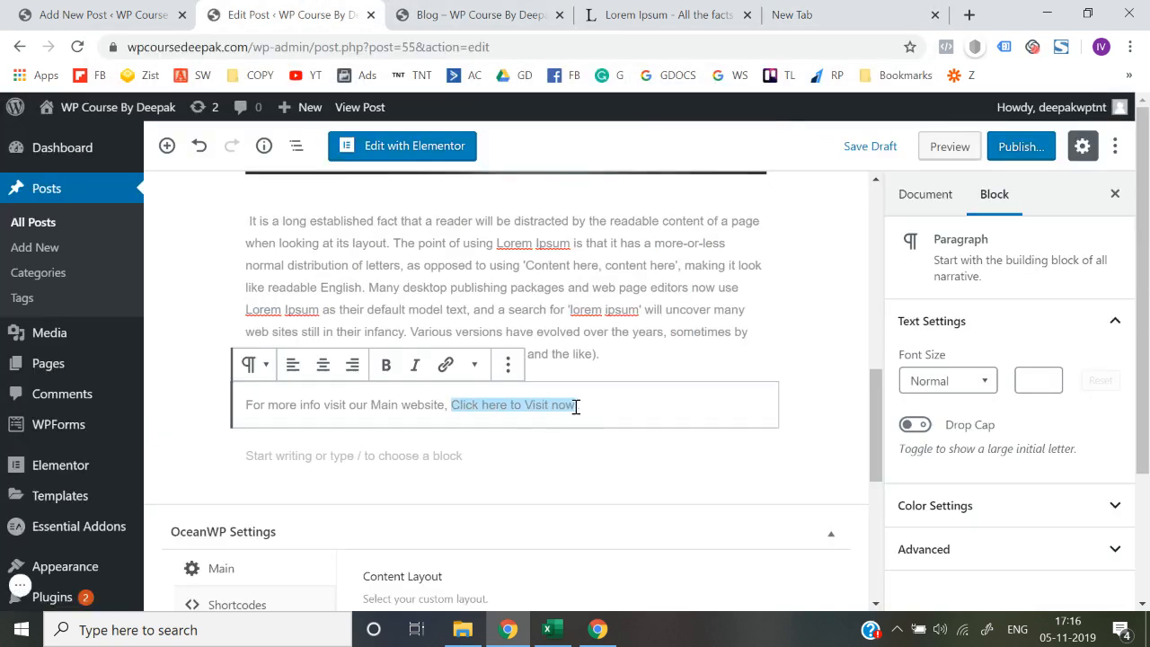
{"action": "left_click", "coordinate": [445, 364]}
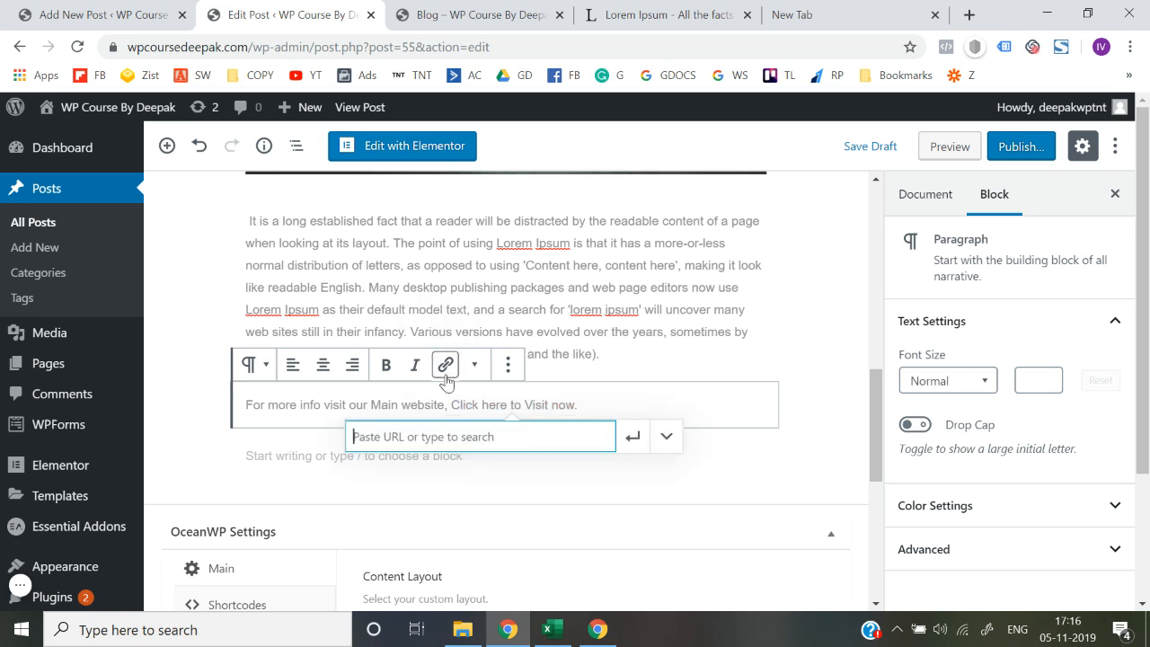
{"action": "key", "text": "ctrl+v"}
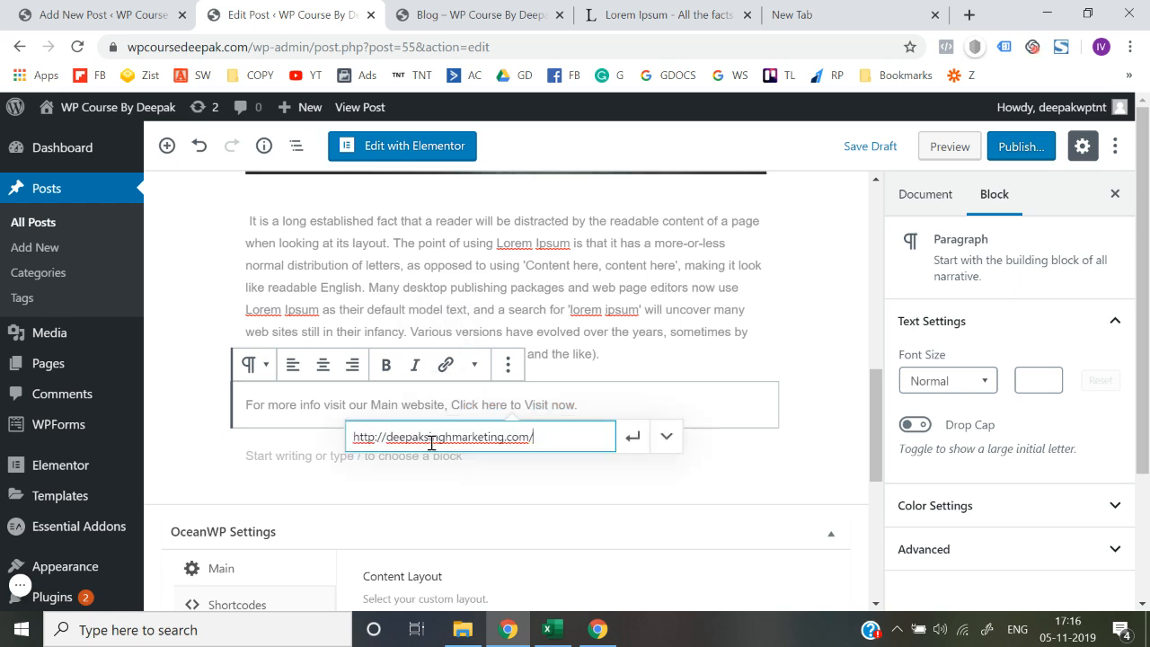
{"action": "left_click", "coordinate": [625, 444]}
{"action": "left_click", "coordinate": [218, 383]}
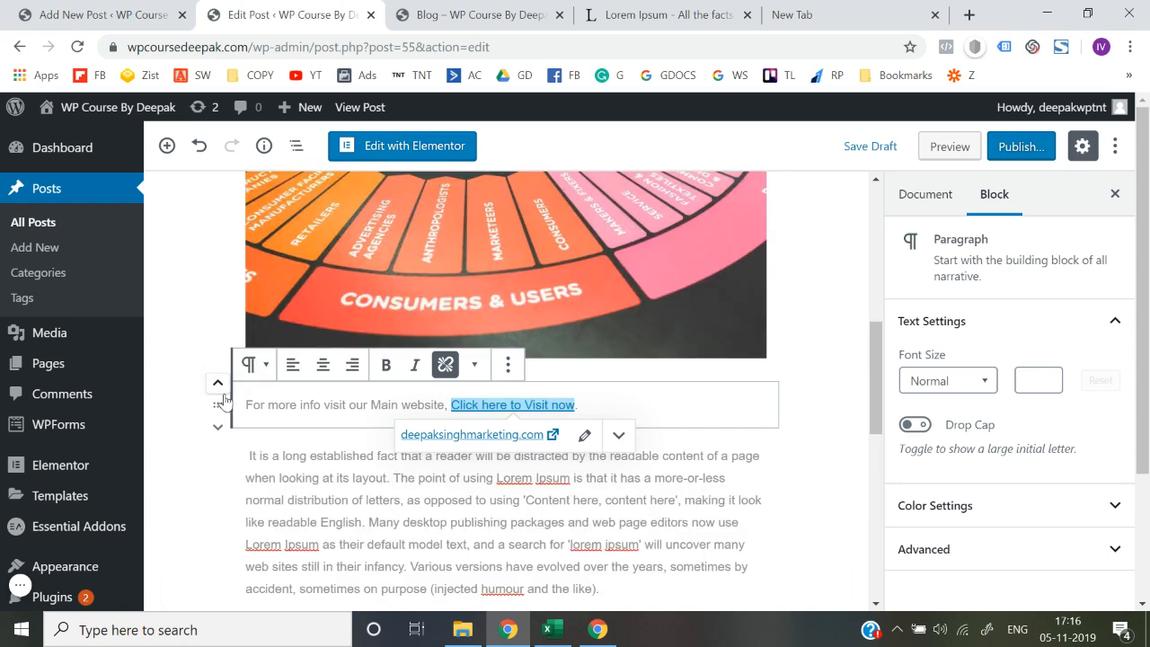
{"action": "left_click", "coordinate": [186, 417]}
{"action": "left_click", "coordinate": [216, 430]}
{"action": "left_click", "coordinate": [216, 430]}
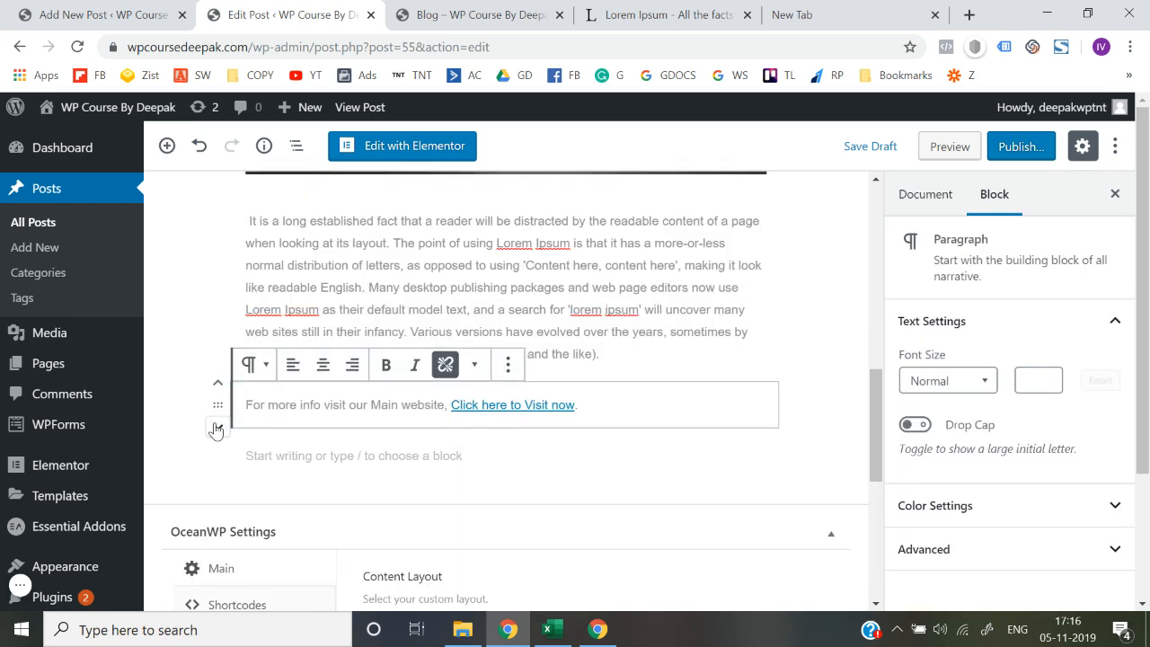
Remove the post from the "Facebook ads" category in the document settings.
{"action": "left_click", "coordinate": [176, 481]}
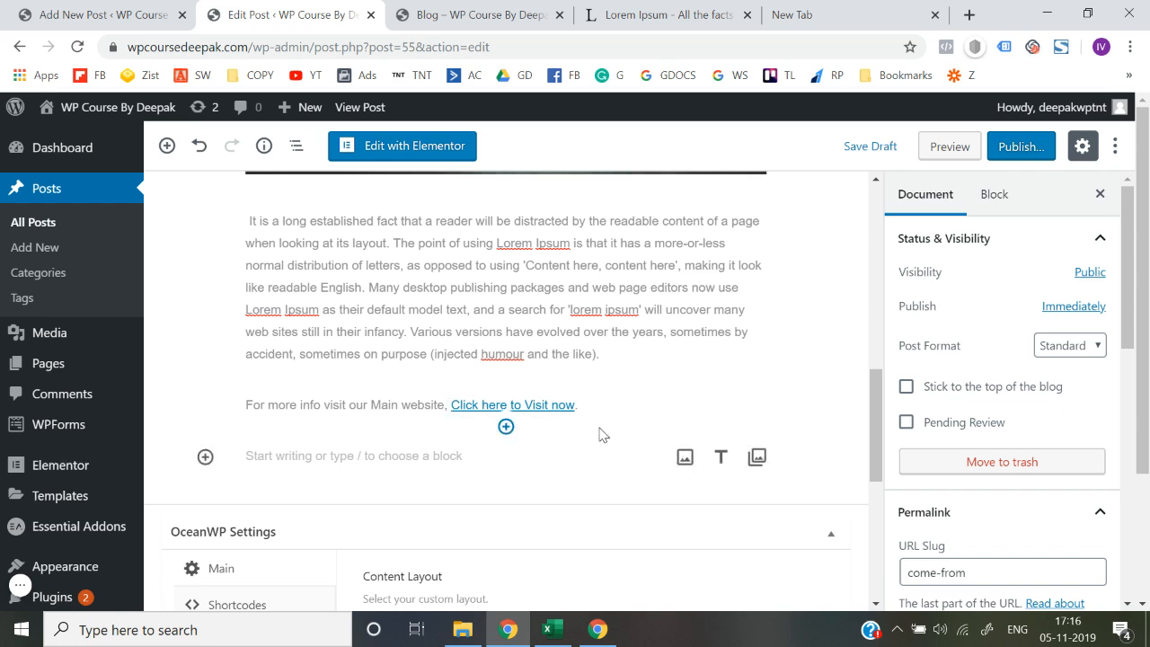
{"action": "scroll", "coordinate": [1019, 531], "scroll_direction": "down", "scroll_amount": 1}
{"action": "scroll", "coordinate": [1019, 531], "scroll_direction": "down", "scroll_amount": 1}
{"action": "scroll", "coordinate": [1019, 529], "scroll_direction": "up", "scroll_amount": 1}
{"action": "scroll", "coordinate": [1018, 530], "scroll_direction": "down", "scroll_amount": 4}
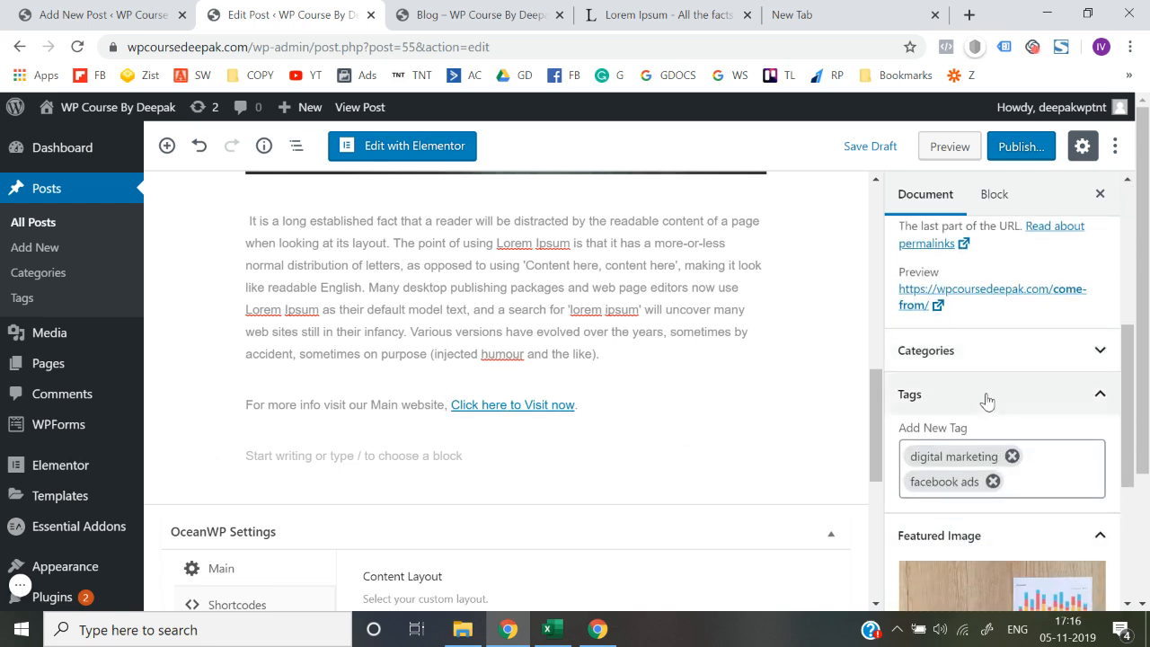
{"action": "left_click", "coordinate": [982, 364]}
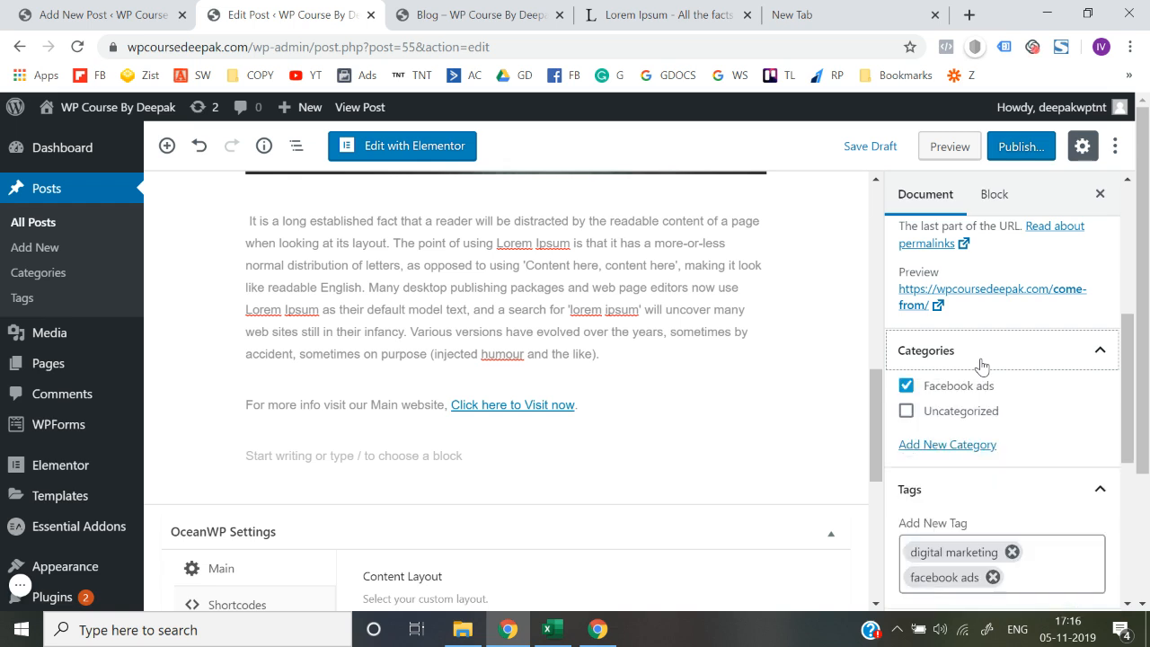
{"action": "left_click", "coordinate": [963, 388]}
Create a new category "Google ads" without a parent and assign it to the post.
{"action": "left_click", "coordinate": [952, 449]}
{"action": "left_click", "coordinate": [940, 500]}
{"action": "type", "text": "G"}
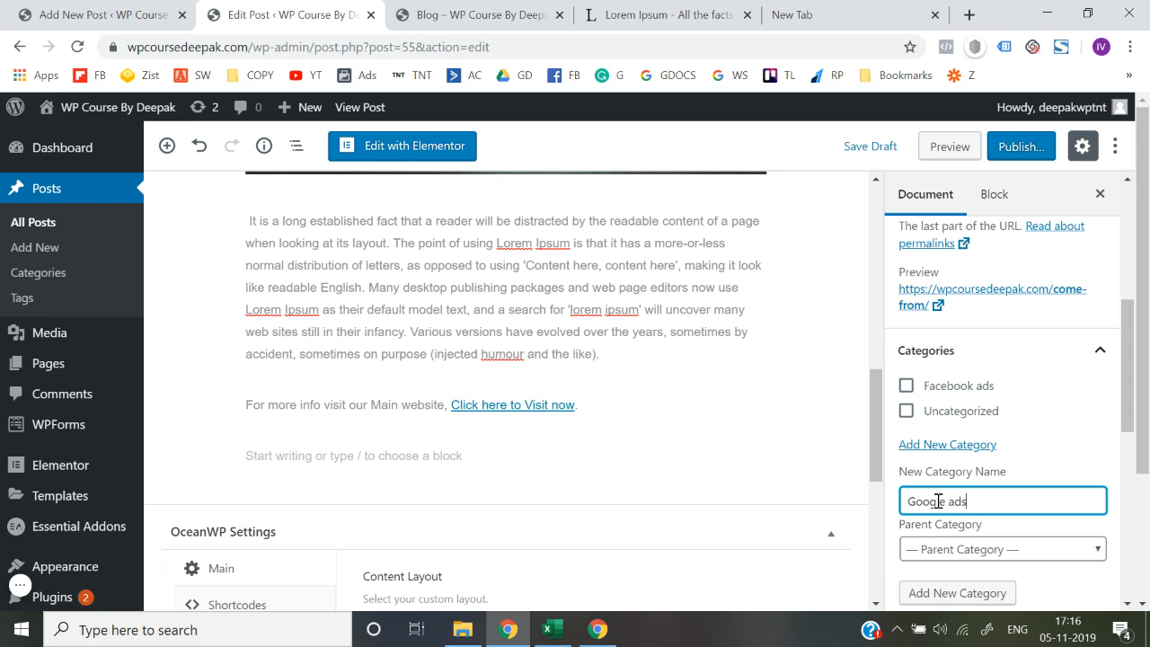
{"action": "type", "text": "oogle ads"}
{"action": "scroll", "coordinate": [989, 476], "scroll_direction": "down", "scroll_amount": 1}
{"action": "key", "text": "Return"}
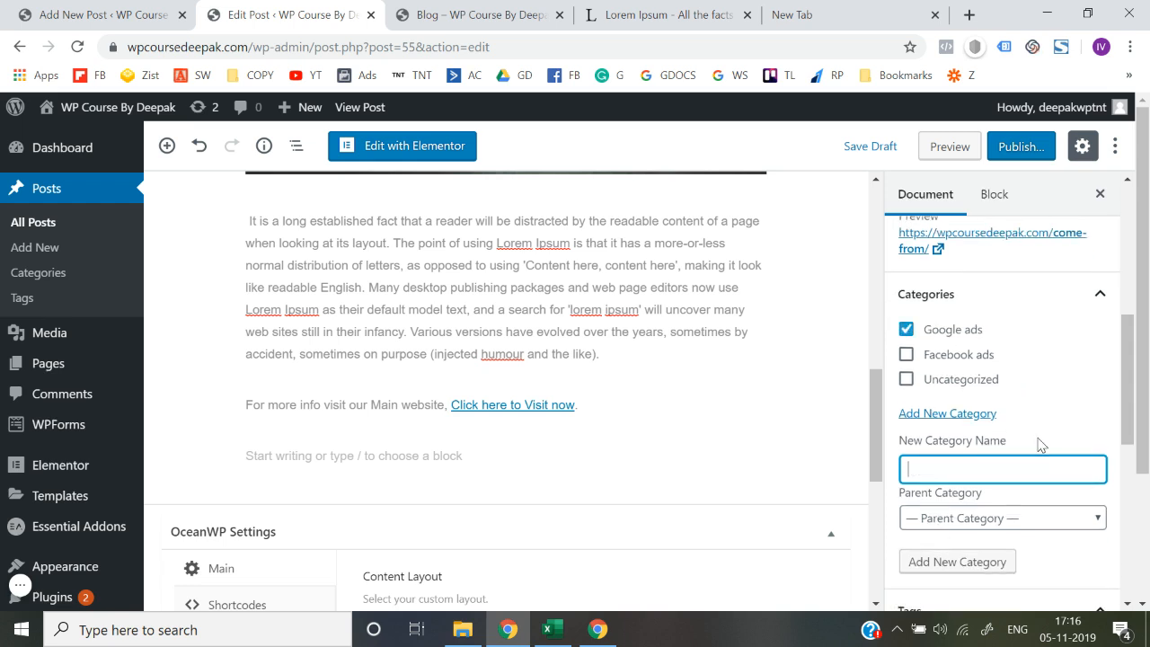
{"action": "key", "text": "Return"}
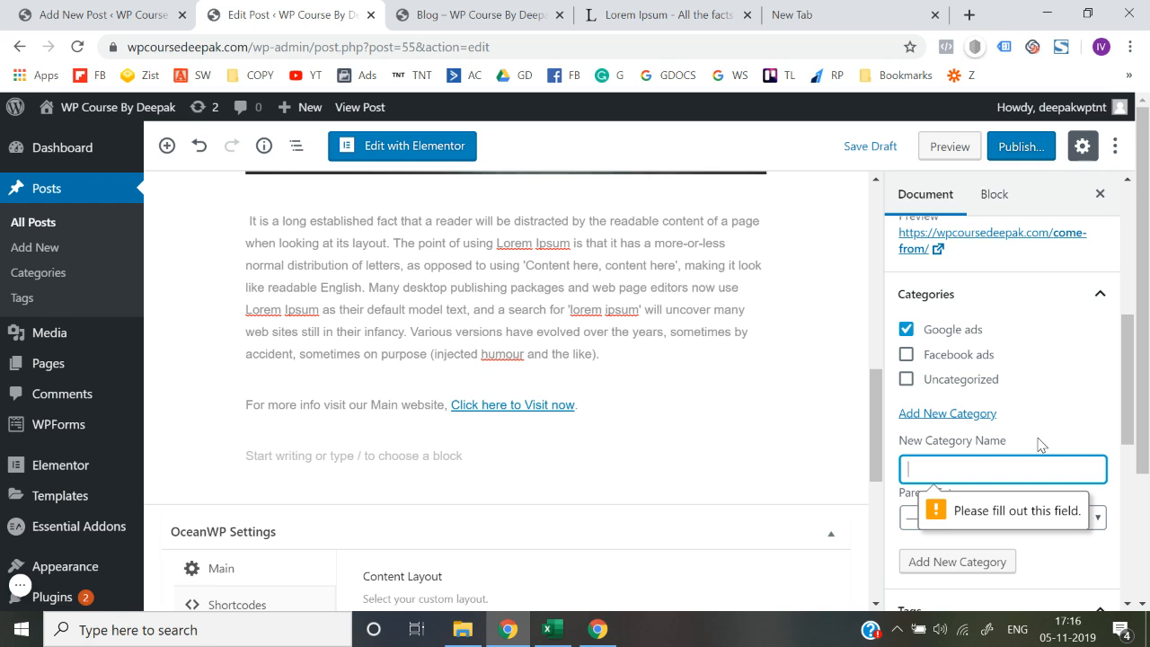
{"action": "left_click", "coordinate": [1051, 441]}
Replace the post's "facebook ads" tag with the tag "google ads".
{"action": "scroll", "coordinate": [1051, 441], "scroll_direction": "down", "scroll_amount": 1}
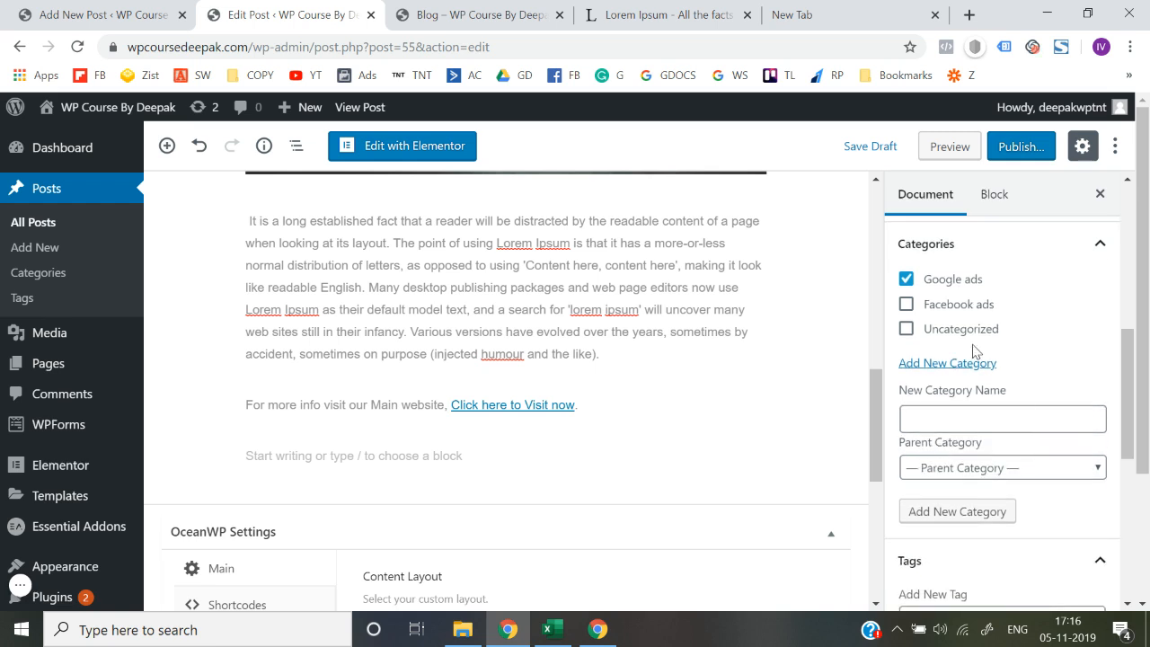
{"action": "scroll", "coordinate": [1042, 503], "scroll_direction": "down", "scroll_amount": 2}
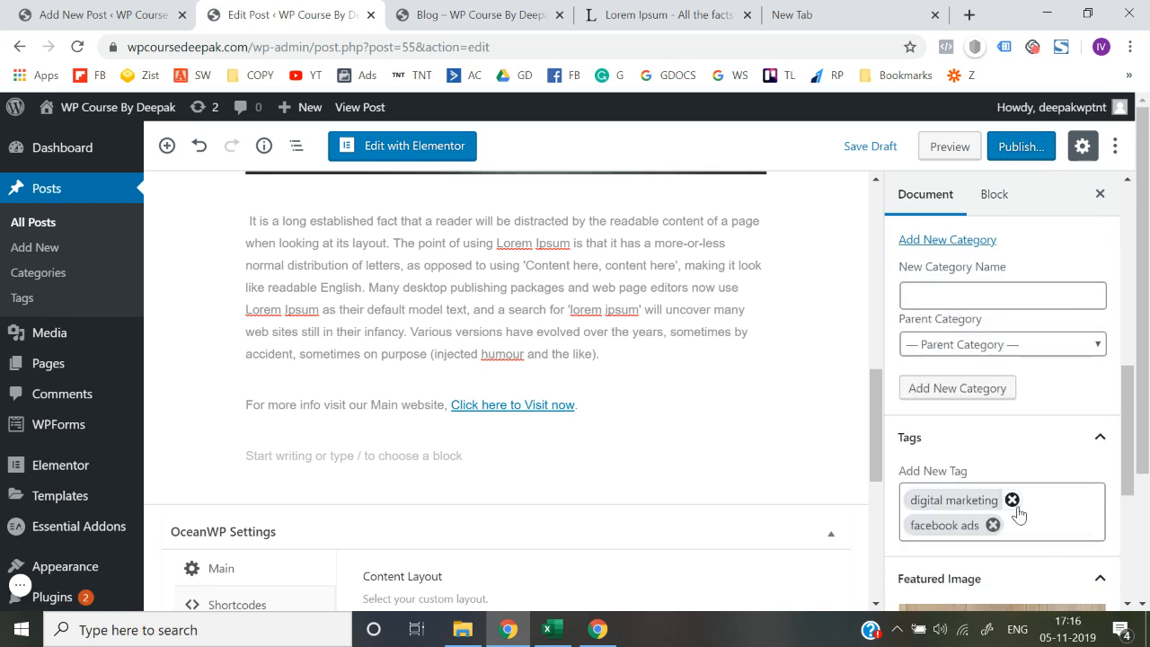
{"action": "left_click", "coordinate": [993, 525]}
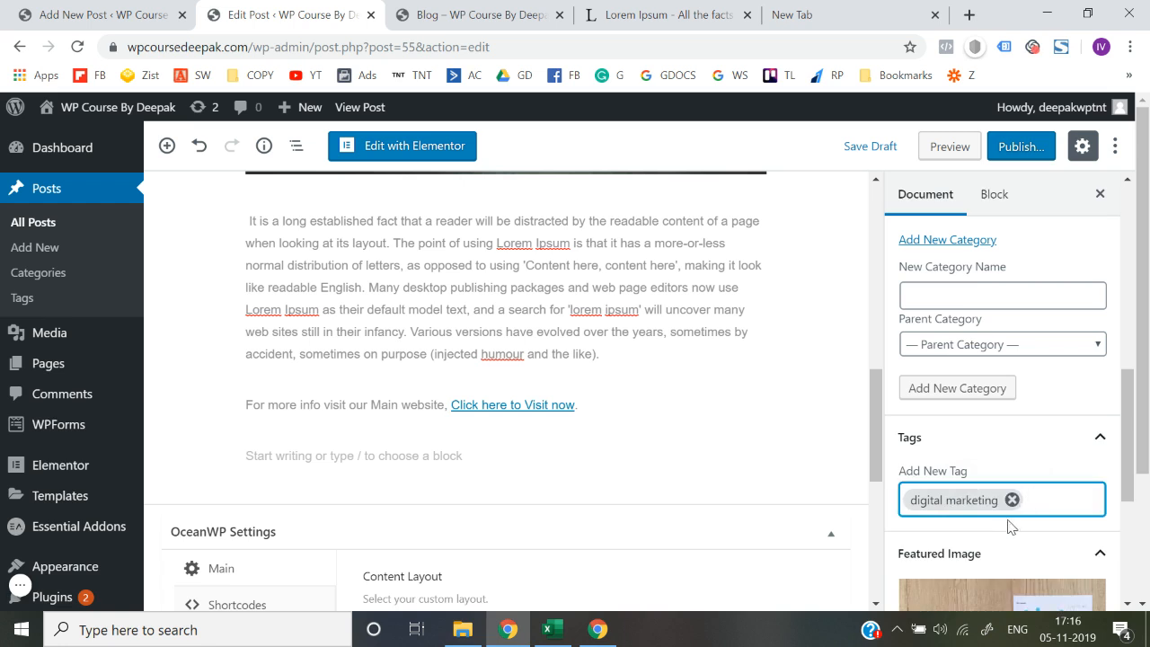
{"action": "type", "text": "google ads"}
{"action": "key", "text": "Return"}
Replace the post's featured image with customers-users-color-wheel-6231.jpg from the media library.
{"action": "scroll", "coordinate": [1046, 512], "scroll_direction": "down", "scroll_amount": 3}
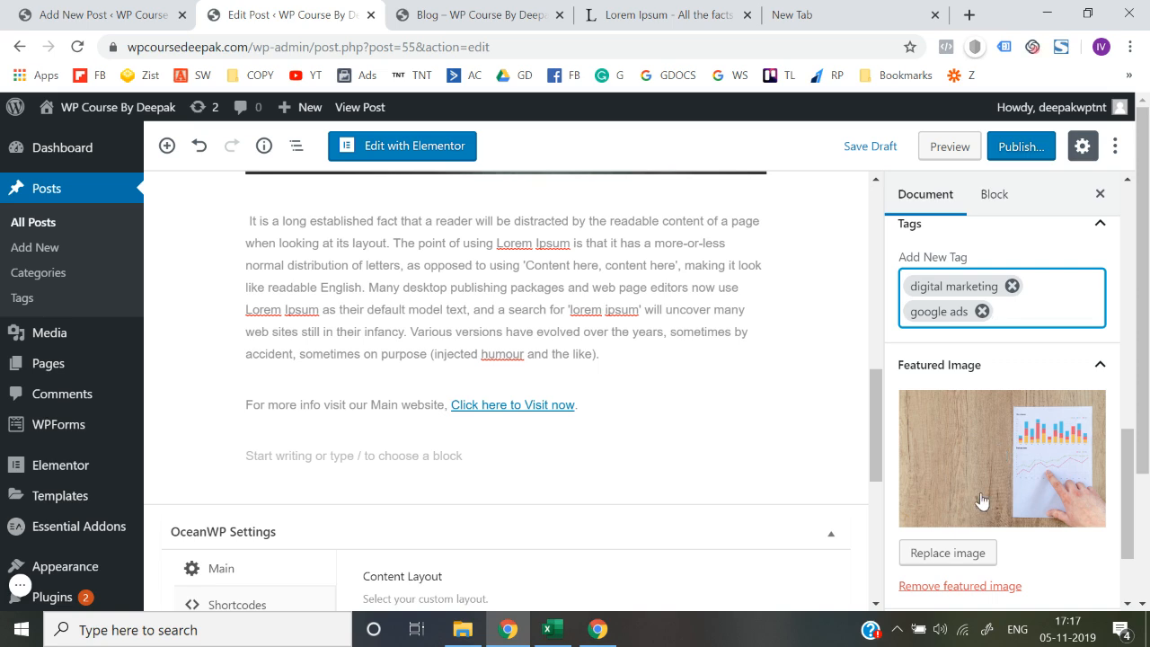
{"action": "left_click", "coordinate": [949, 551]}
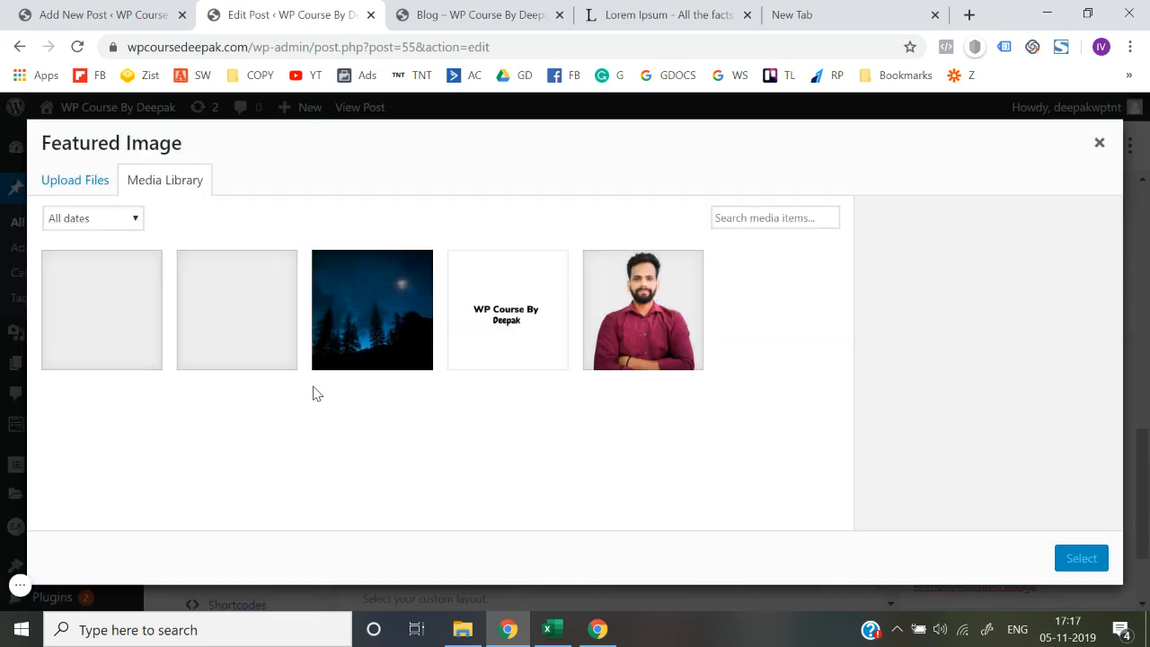
{"action": "left_click", "coordinate": [134, 330]}
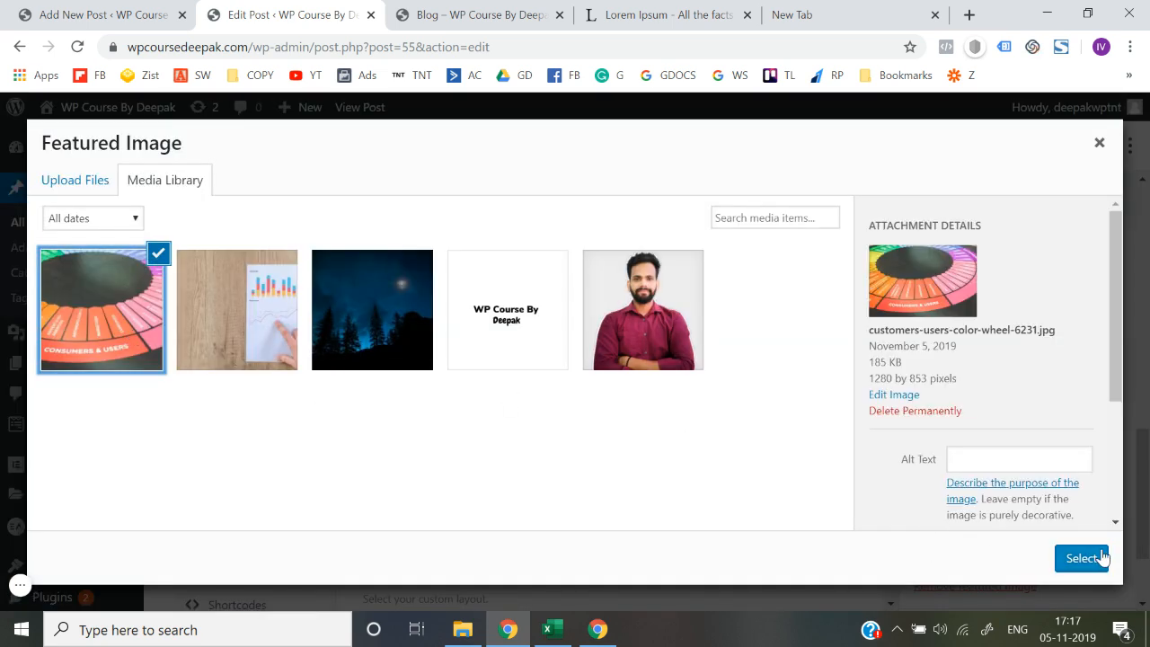
{"action": "left_click", "coordinate": [1083, 558]}
{"action": "scroll", "coordinate": [986, 486], "scroll_direction": "down", "scroll_amount": 2}
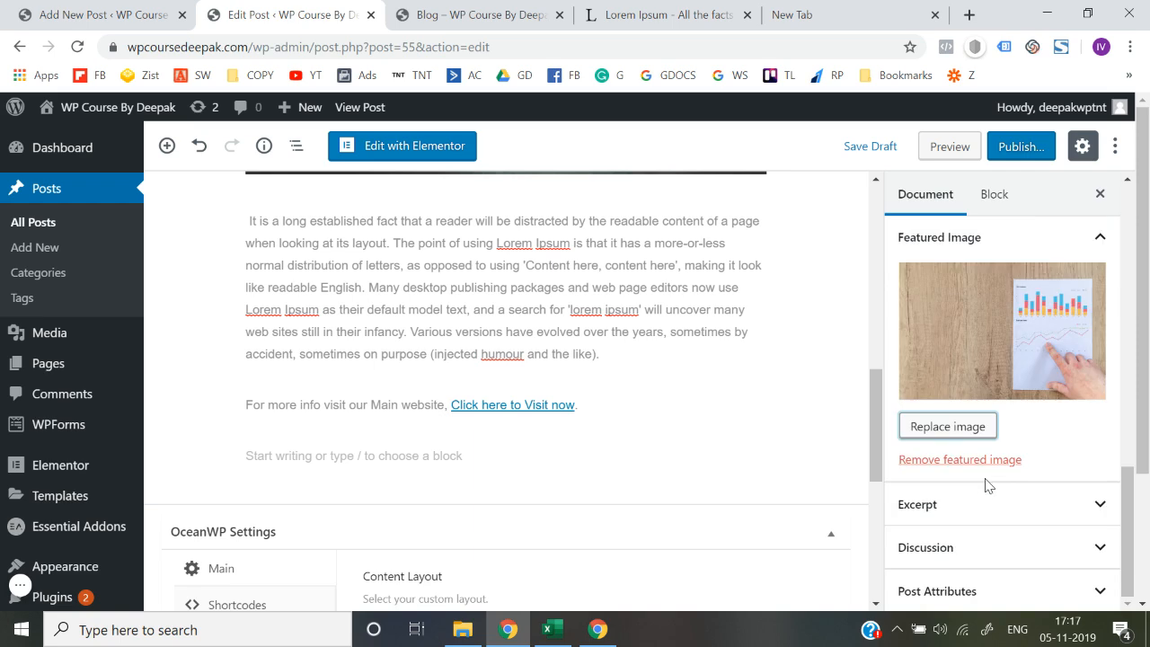
Publish the "Where does it come from?" post and confirm the pre-publish check.
{"action": "scroll", "coordinate": [986, 486], "scroll_direction": "up", "scroll_amount": 5}
{"action": "scroll", "coordinate": [770, 390], "scroll_direction": "up", "scroll_amount": 7}
{"action": "mouse_move", "coordinate": [1031, 159]}
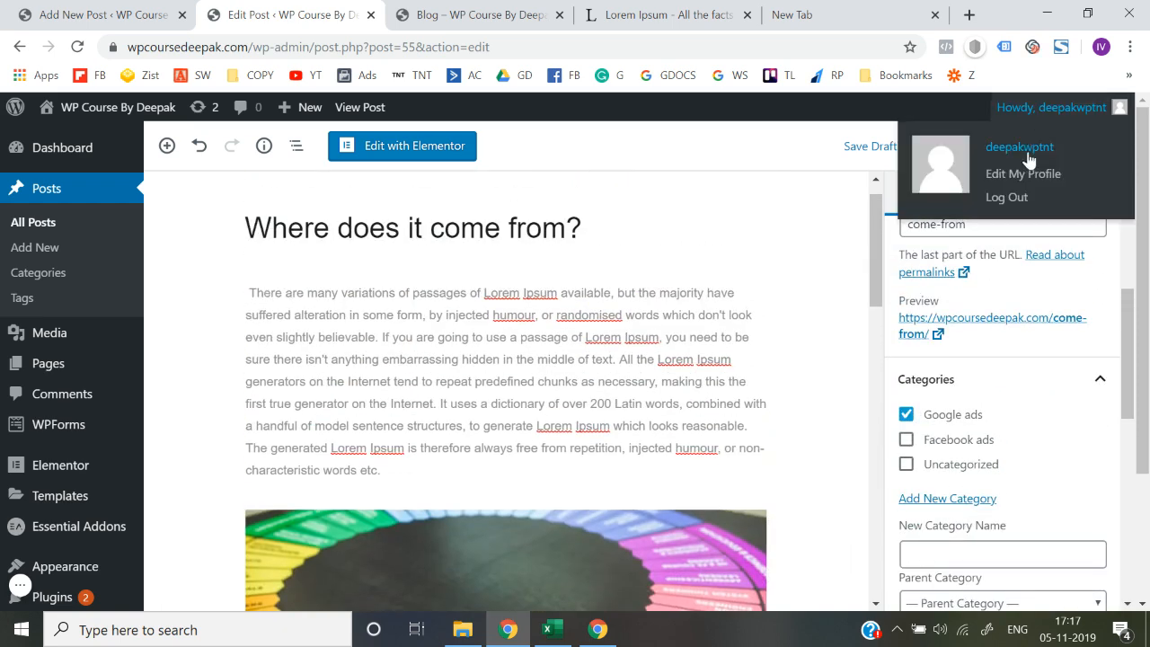
{"action": "left_click", "coordinate": [1029, 156]}
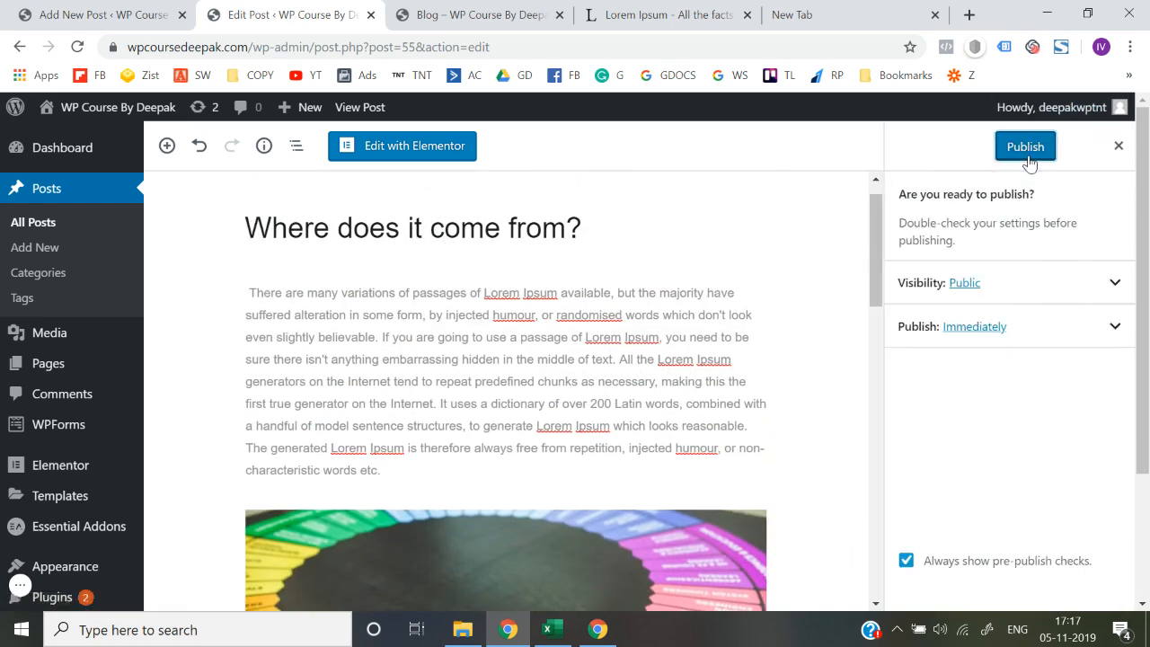
{"action": "left_click", "coordinate": [1029, 158]}
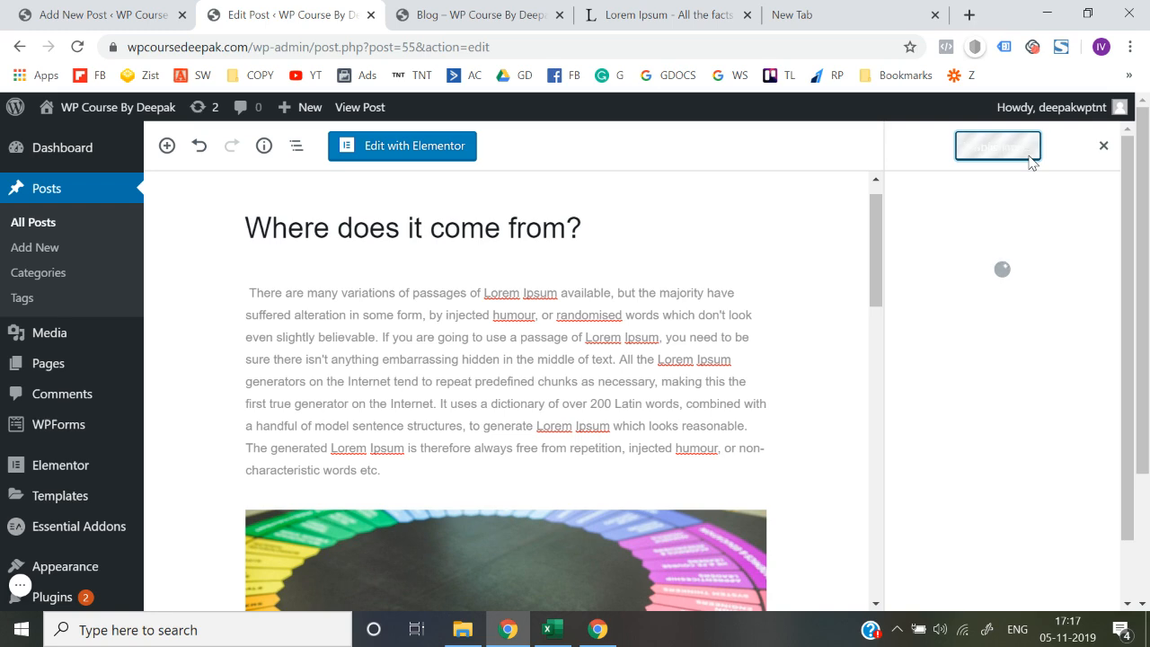
Reload the public blog page at wpcoursedeepak.com/blog/ and look through the listed posts.
{"action": "left_click", "coordinate": [449, 14]}
{"action": "left_click", "coordinate": [451, 47]}
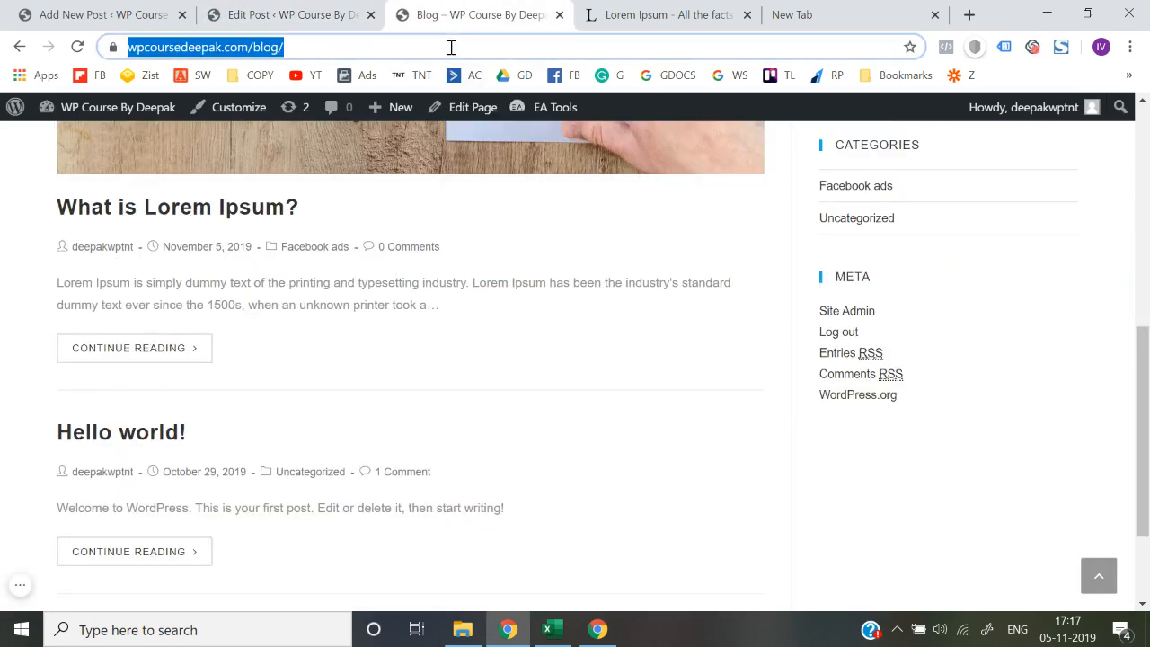
{"action": "key", "text": "Return"}
{"action": "scroll", "coordinate": [20, 297], "scroll_direction": "down", "scroll_amount": 2}
{"action": "scroll", "coordinate": [21, 298], "scroll_direction": "up", "scroll_amount": 13}
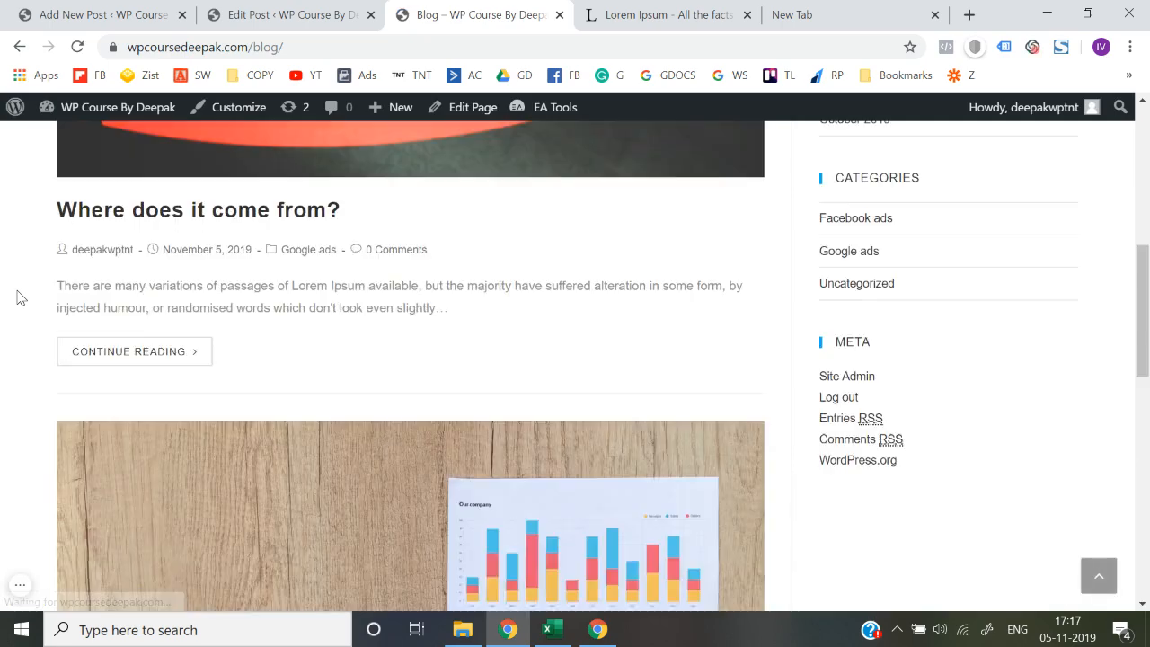
{"action": "scroll", "coordinate": [21, 298], "scroll_direction": "down", "scroll_amount": 3}
{"action": "scroll", "coordinate": [256, 374], "scroll_direction": "down", "scroll_amount": 10}
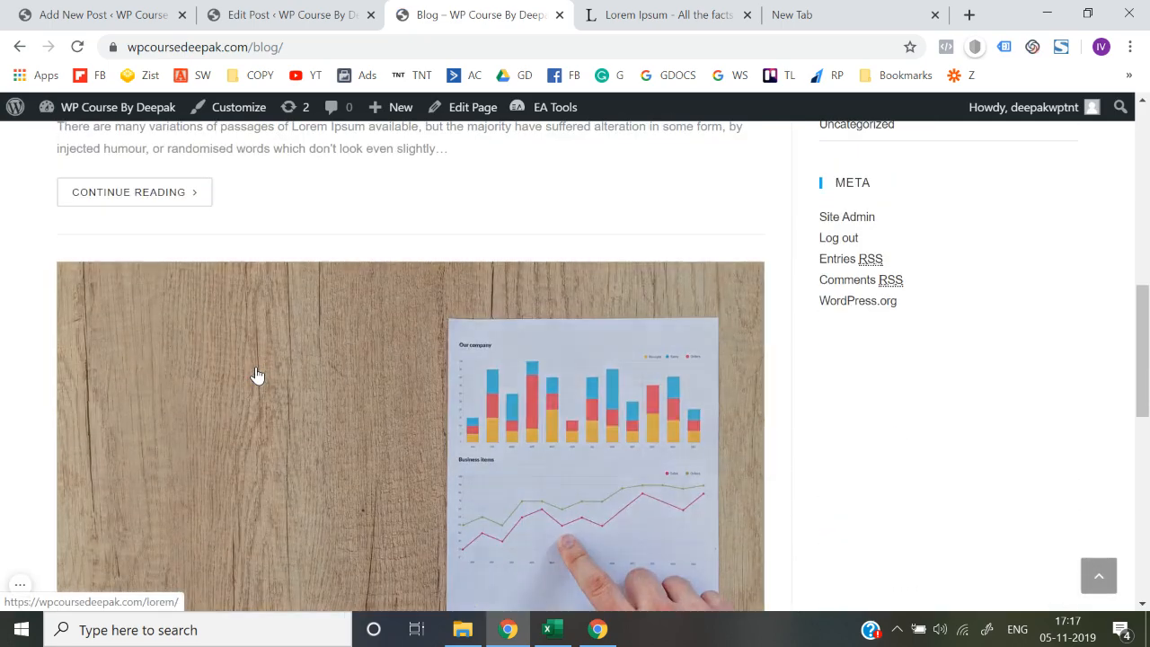
{"action": "scroll", "coordinate": [256, 375], "scroll_direction": "up", "scroll_amount": 12}
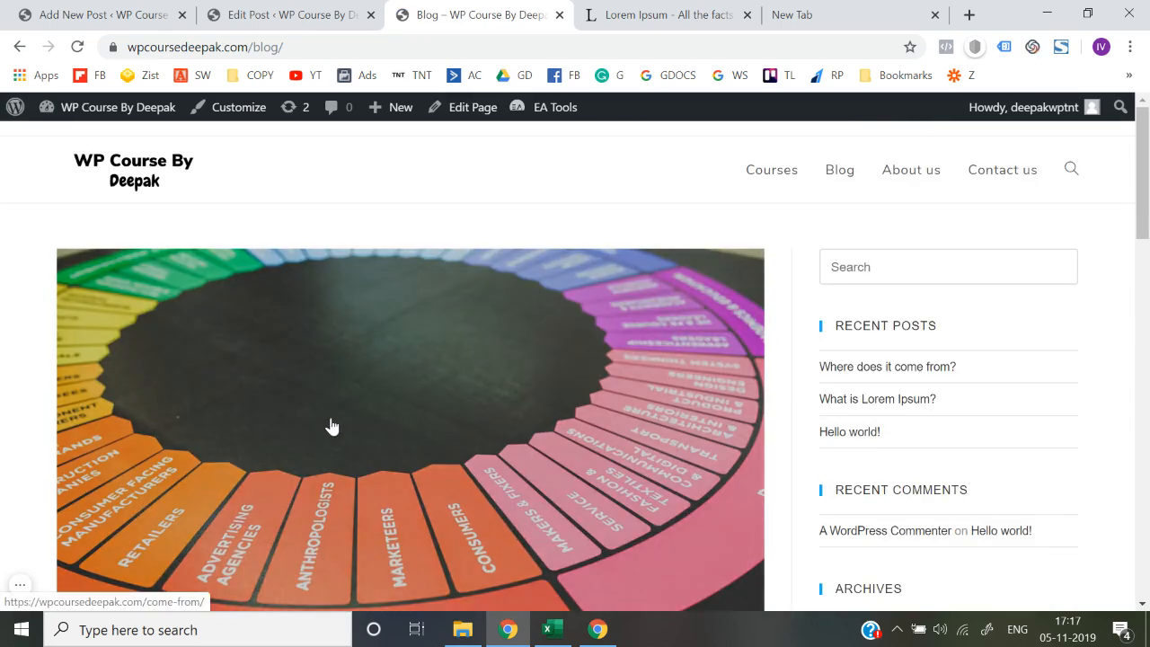
Open the new post from the blog page, test its "Click here to Visit now" link and return to the post.
{"action": "left_click", "coordinate": [332, 426]}
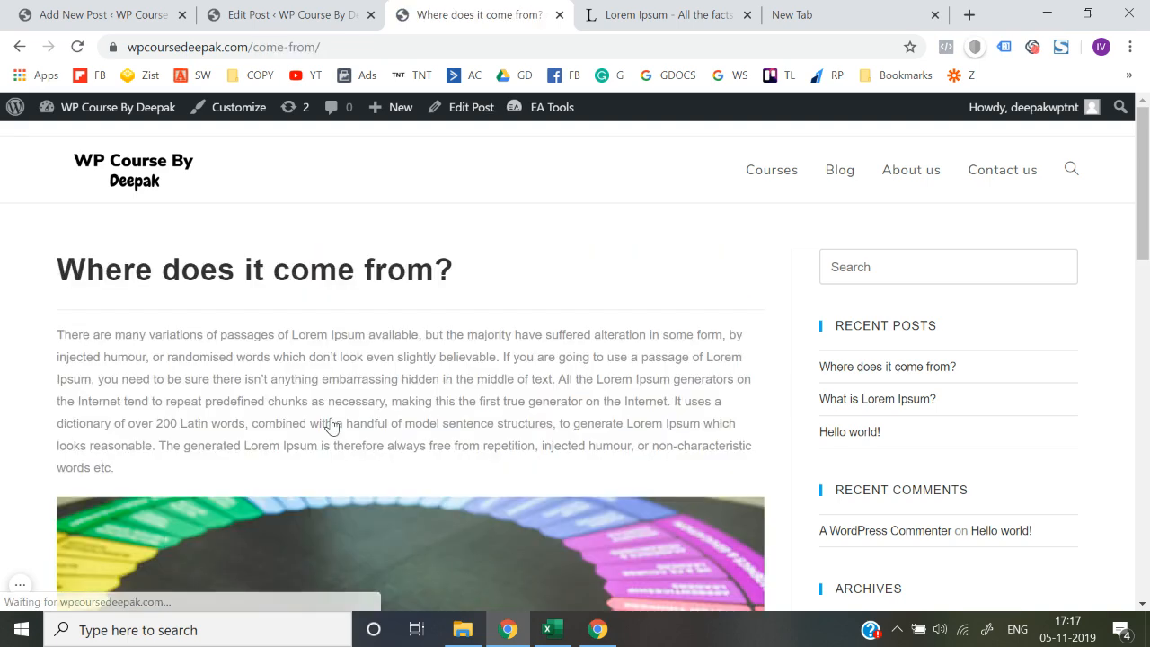
{"action": "scroll", "coordinate": [331, 426], "scroll_direction": "down", "scroll_amount": 6}
{"action": "scroll", "coordinate": [331, 426], "scroll_direction": "down", "scroll_amount": 10}
{"action": "scroll", "coordinate": [329, 423], "scroll_direction": "up", "scroll_amount": 8}
{"action": "left_click", "coordinate": [318, 379]}
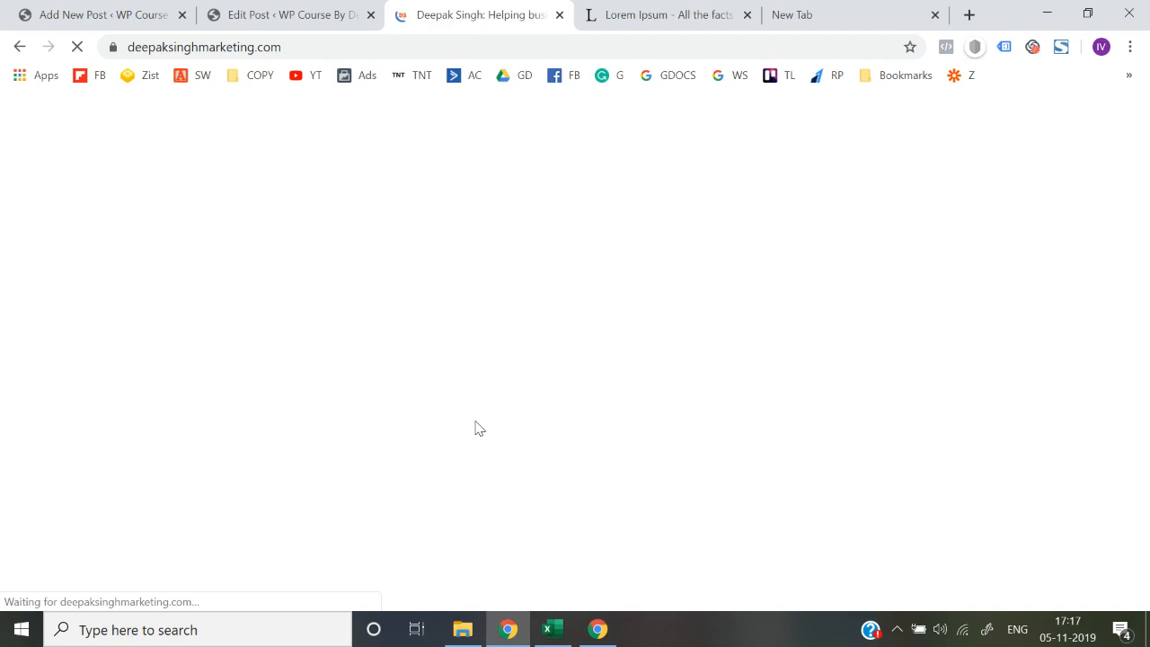
{"action": "left_click", "coordinate": [18, 46]}
{"action": "scroll", "coordinate": [418, 354], "scroll_direction": "up", "scroll_amount": 3}
{"action": "scroll", "coordinate": [418, 355], "scroll_direction": "up", "scroll_amount": 5}
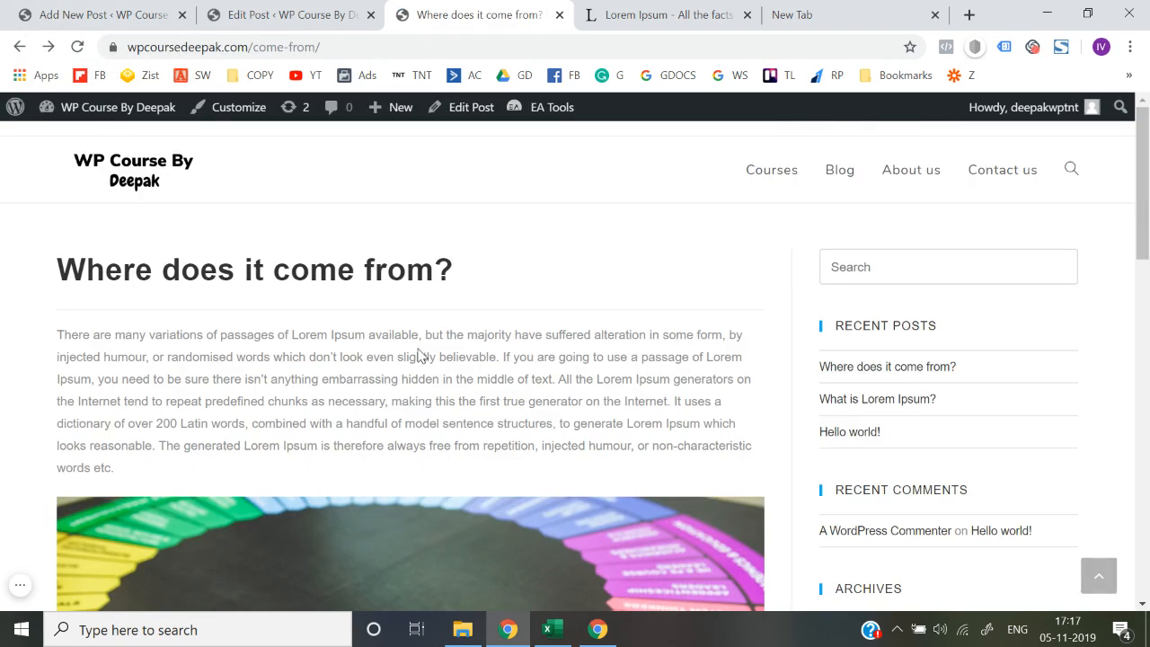
Open the site's home page from the post and review it from the header to the footer.
{"action": "left_click", "coordinate": [133, 178]}
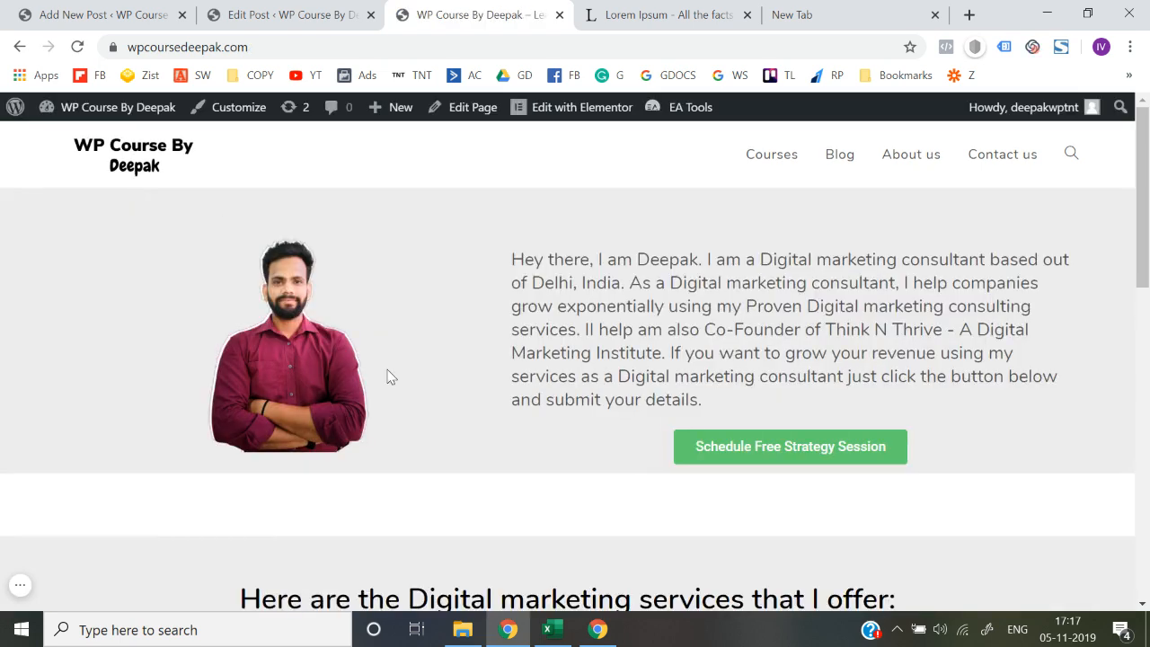
{"action": "scroll", "coordinate": [390, 378], "scroll_direction": "down", "scroll_amount": 10}
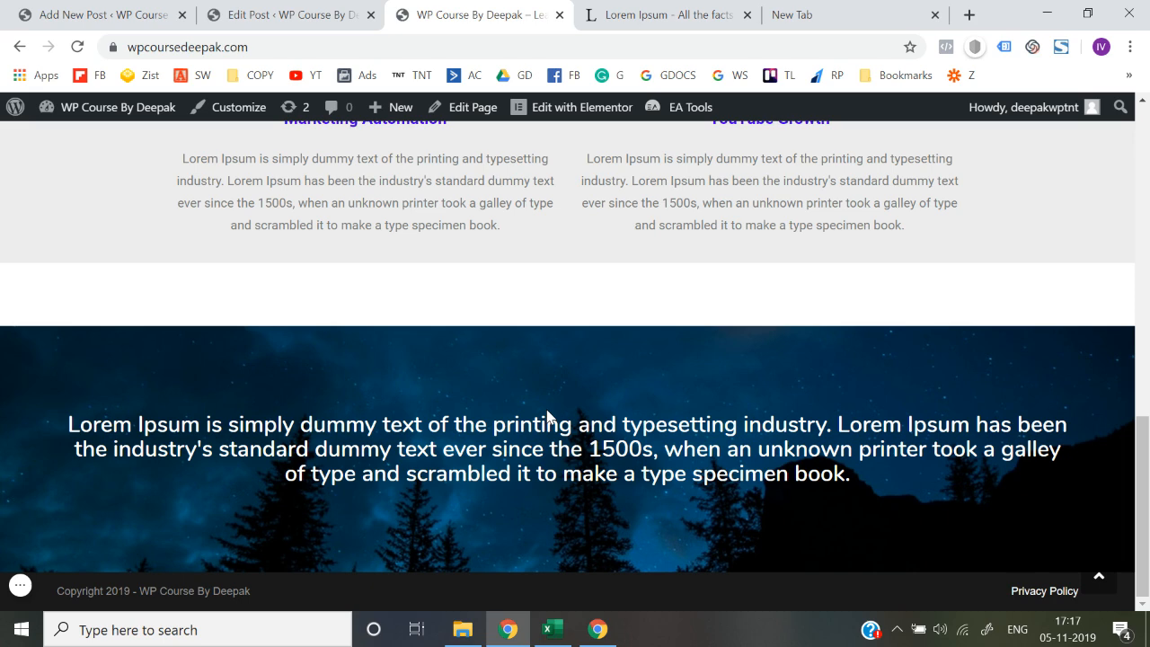
{"action": "scroll", "coordinate": [547, 415], "scroll_direction": "up", "scroll_amount": 10}
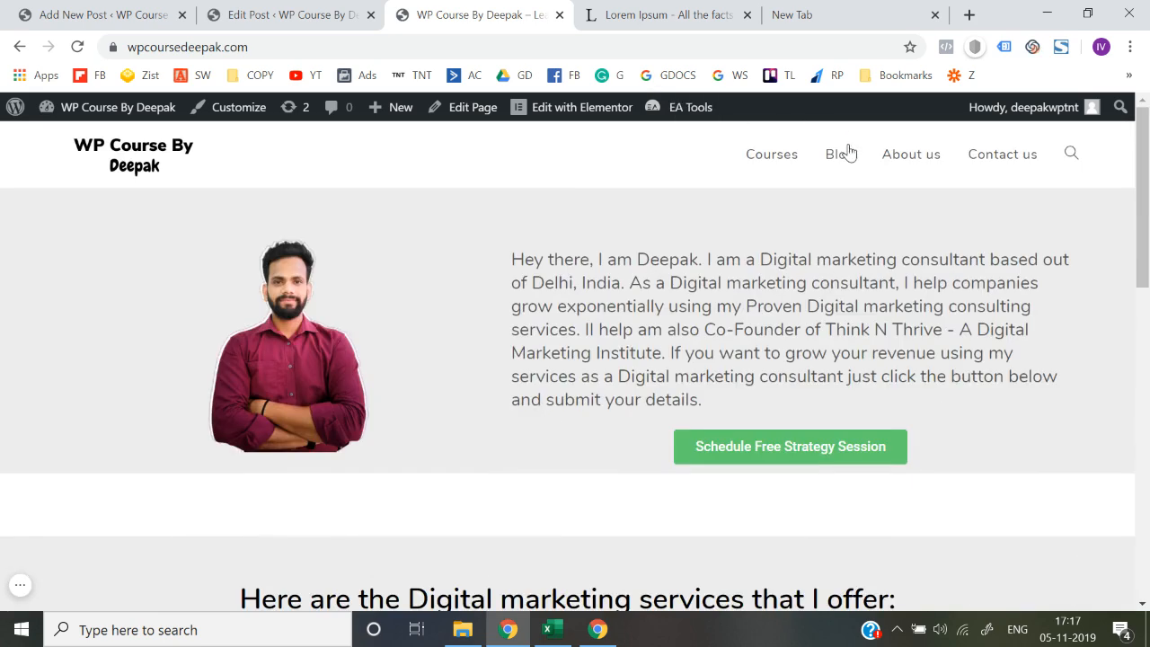
{"action": "scroll", "coordinate": [519, 401], "scroll_direction": "down", "scroll_amount": 10}
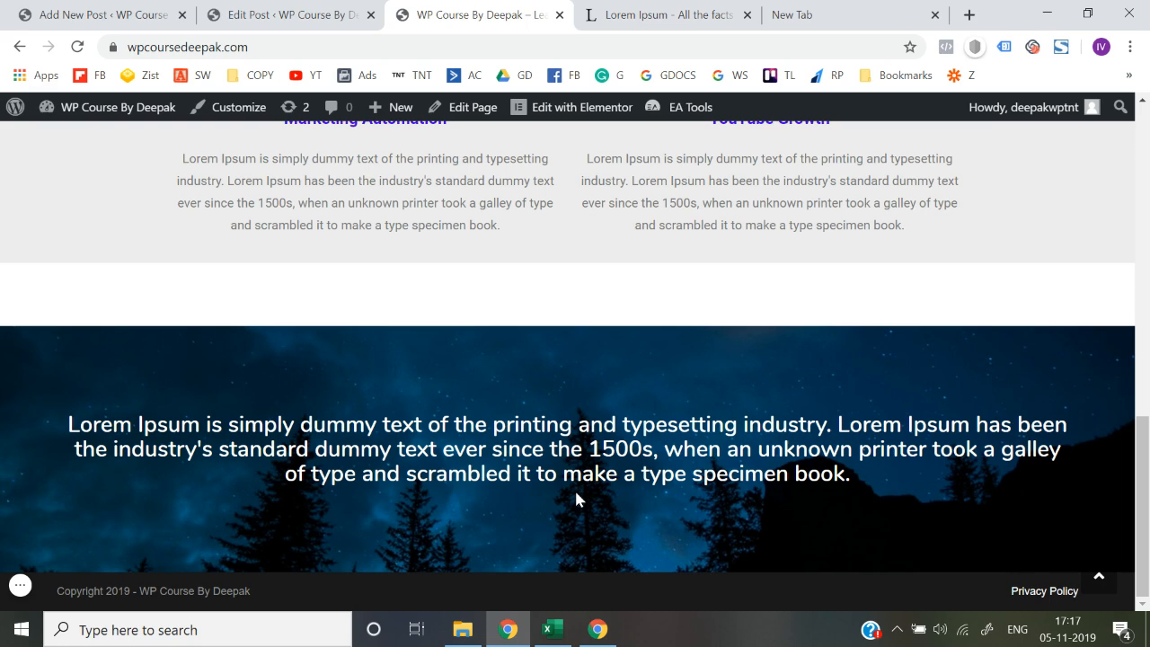
Review the end of the live home page and open the page for editing with Elementor.
{"action": "scroll", "coordinate": [575, 498], "scroll_direction": "up", "scroll_amount": 10}
{"action": "scroll", "coordinate": [575, 498], "scroll_direction": "down", "scroll_amount": 10}
{"action": "left_click", "coordinate": [592, 118]}
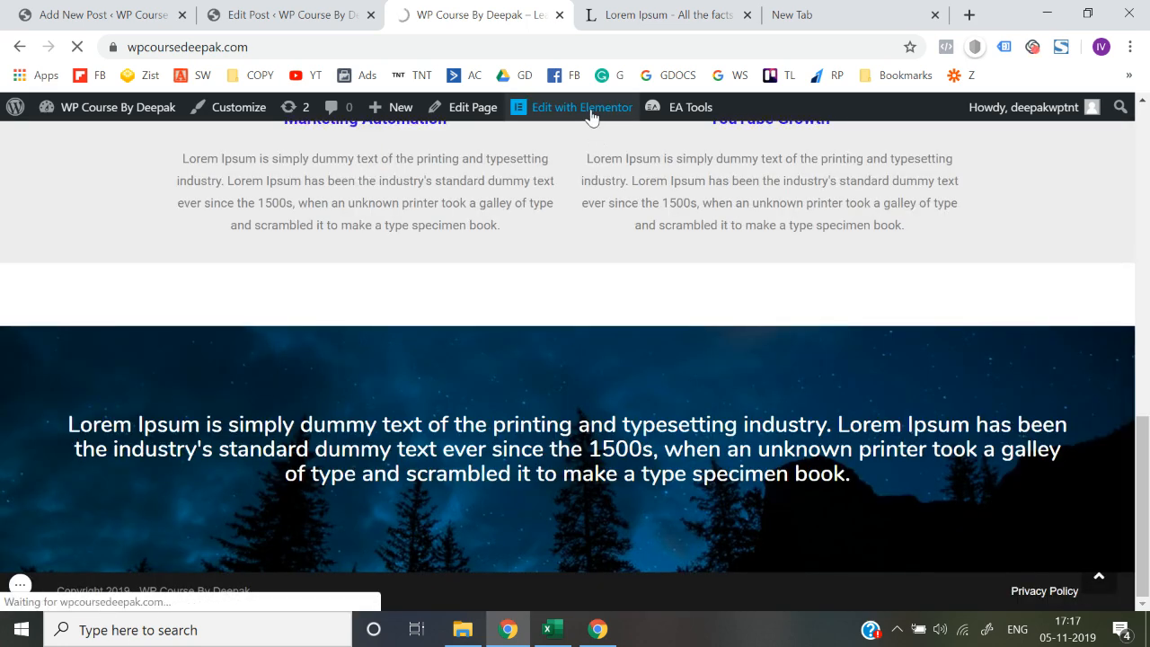
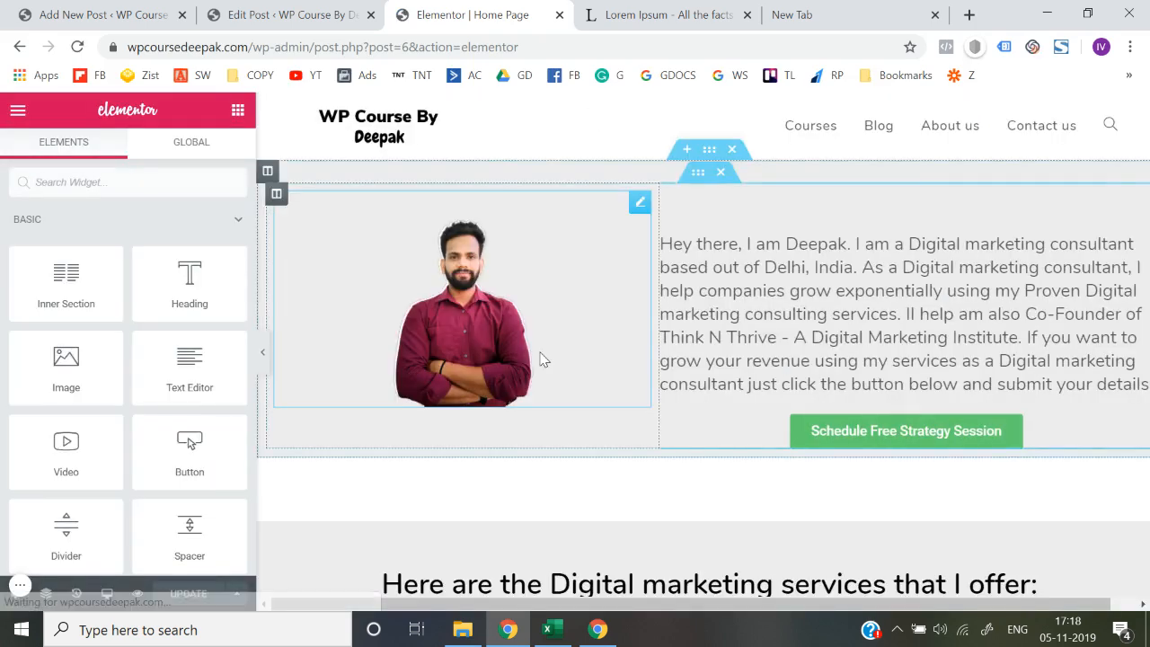
Add a single-column section below the night-sky banner at the page end and place a Spacer widget in it.
{"action": "scroll", "coordinate": [539, 359], "scroll_direction": "down", "scroll_amount": 10}
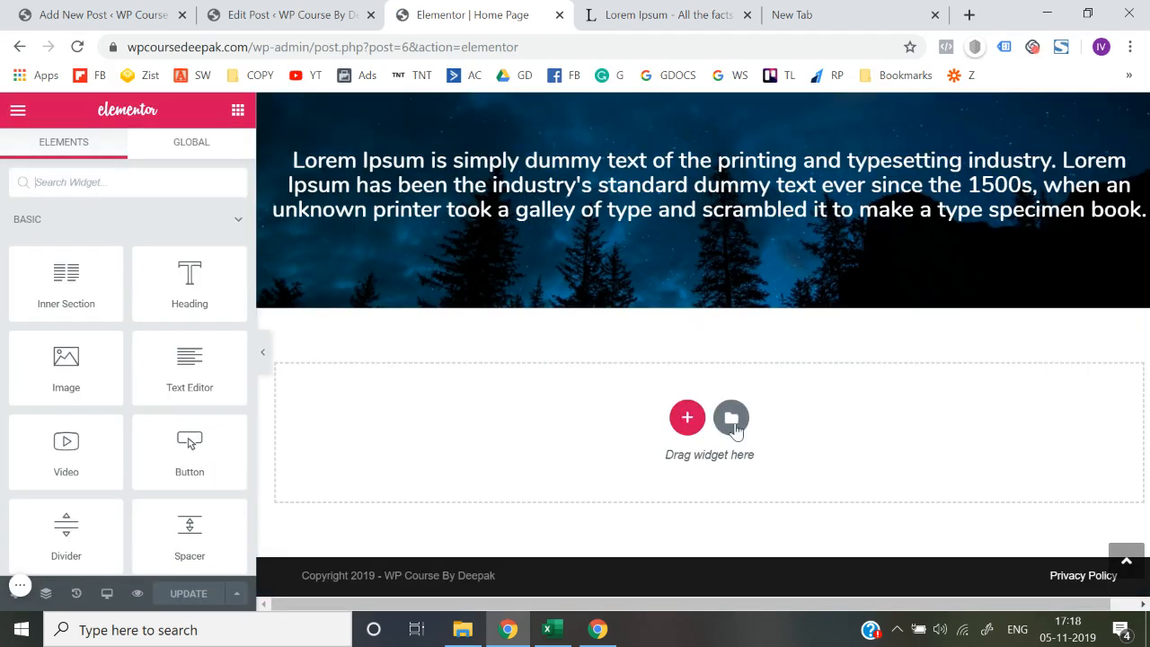
{"action": "left_click", "coordinate": [687, 417]}
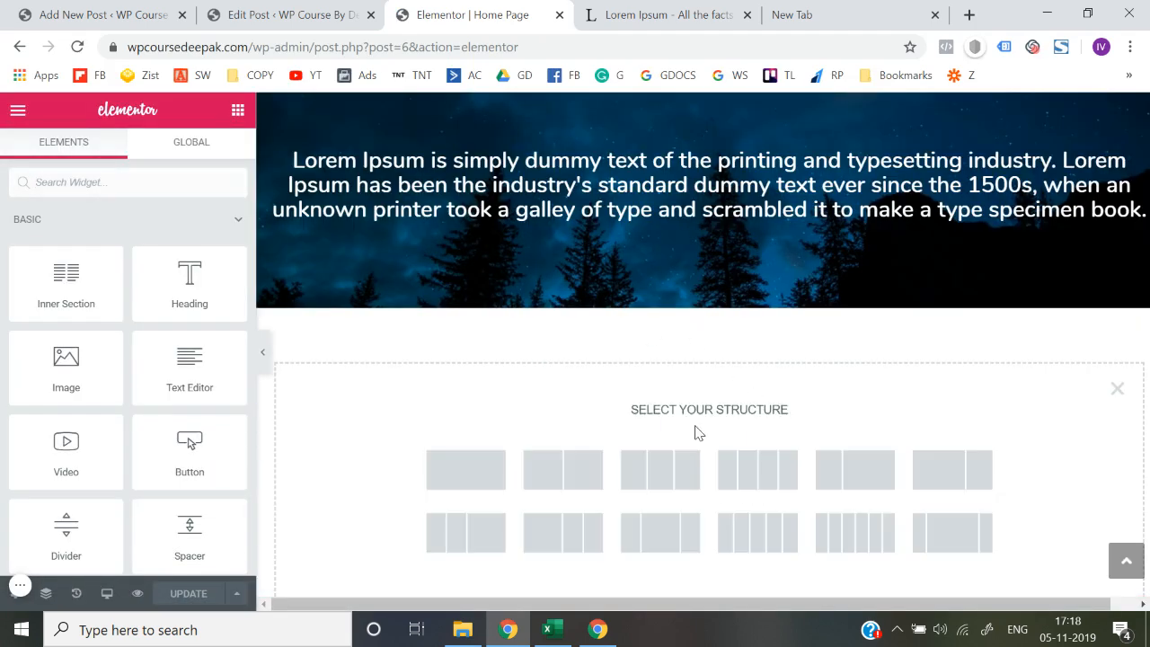
{"action": "left_click", "coordinate": [434, 474]}
{"action": "left_click", "coordinate": [237, 109]}
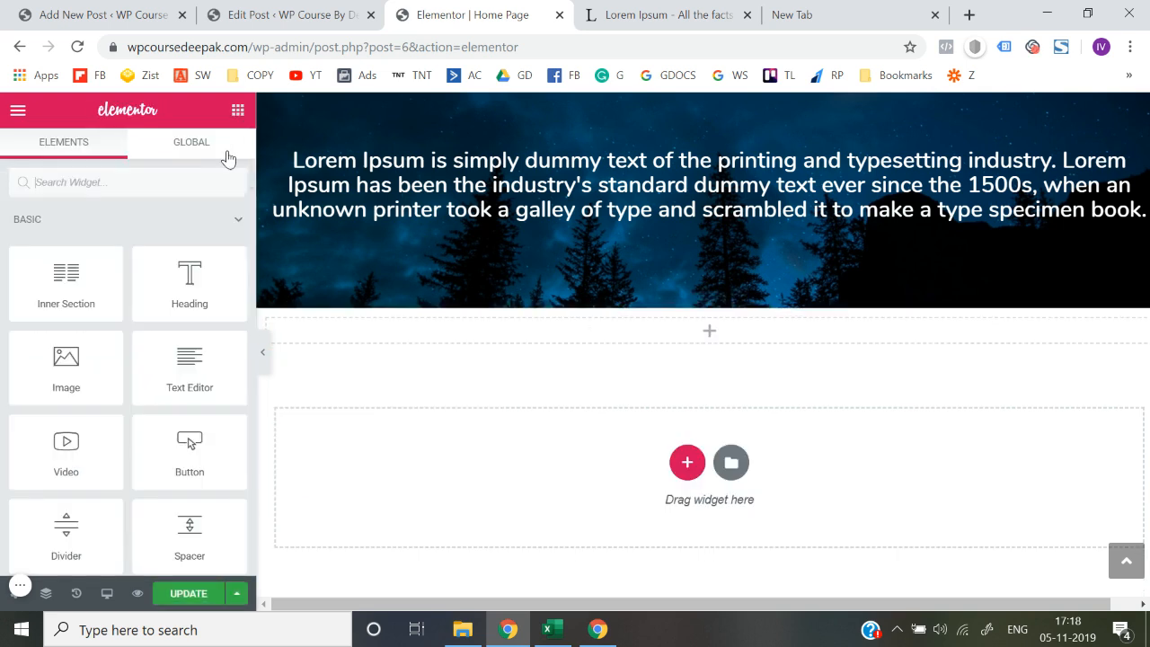
{"action": "type", "text": "spa"}
{"action": "left_click_drag", "start_coordinate": [114, 223], "coordinate": [694, 331]}
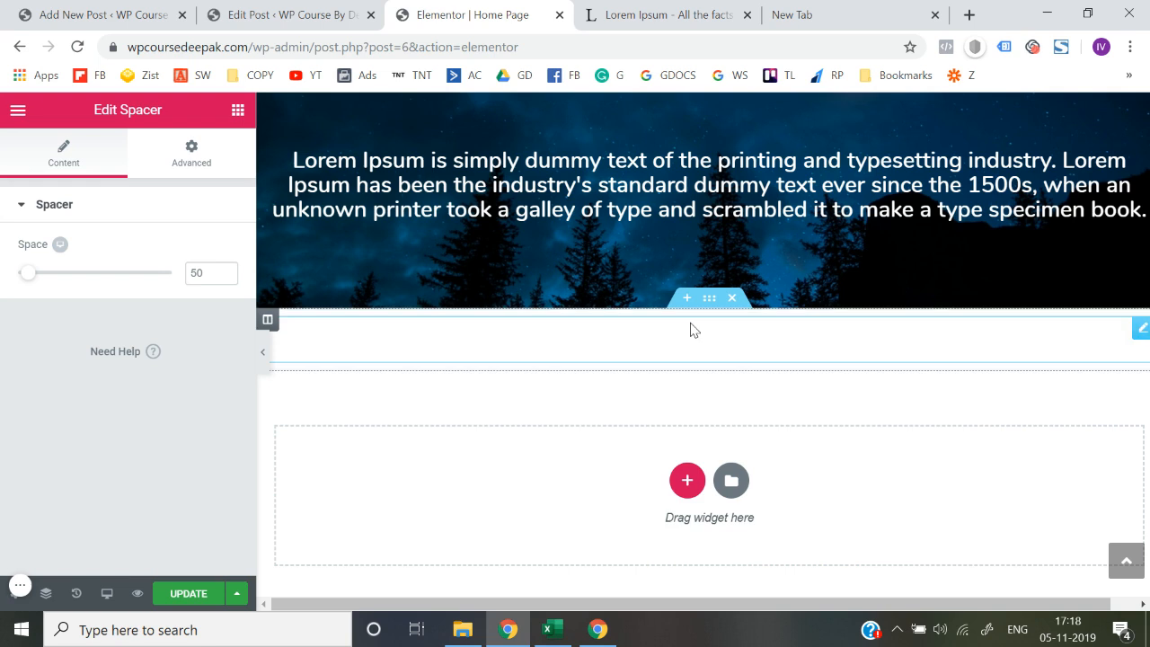
Add another single-column section below the spacer with a centered Heading widget reading "Our Latest Posts".
{"action": "left_click", "coordinate": [687, 484]}
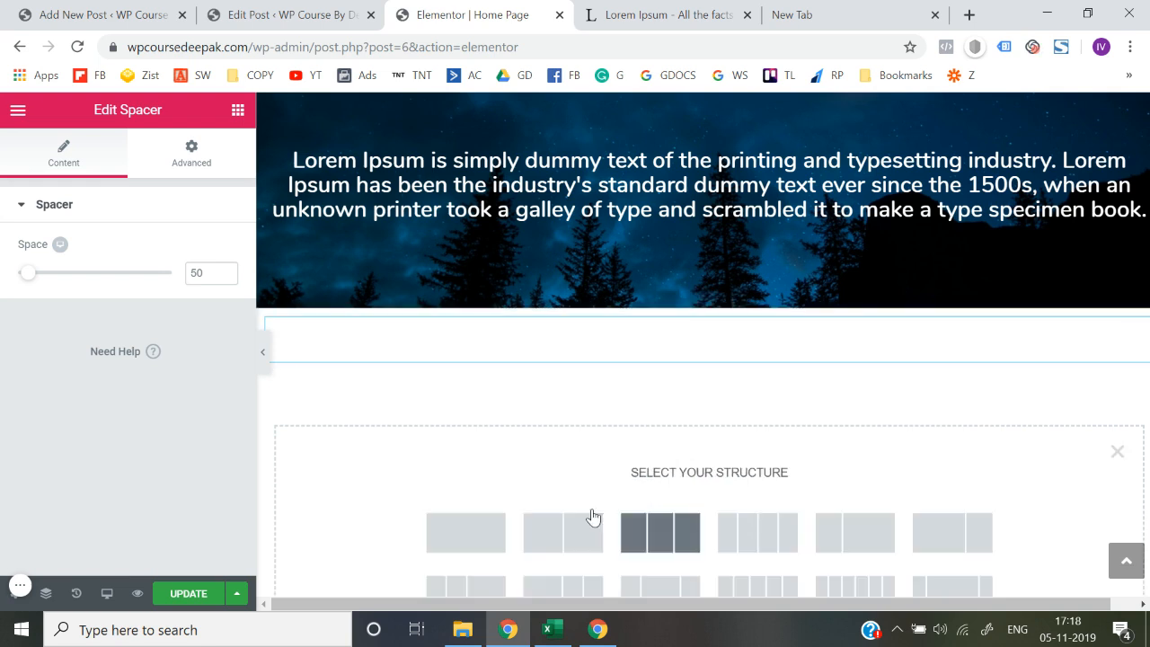
{"action": "left_click", "coordinate": [466, 533]}
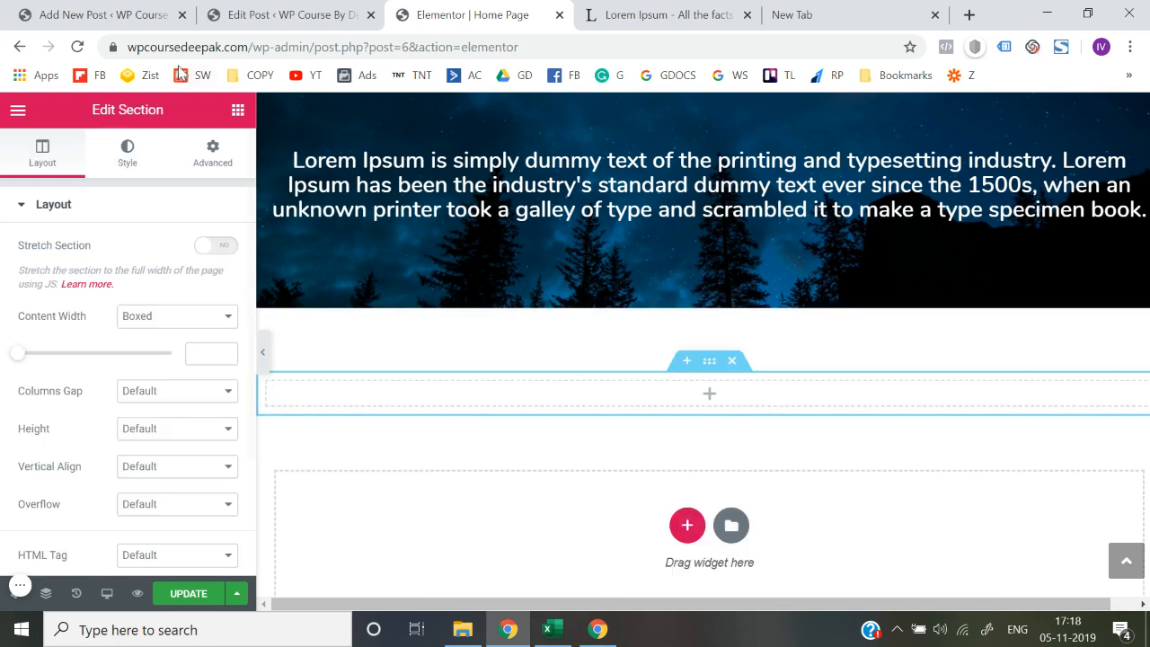
{"action": "left_click", "coordinate": [237, 112]}
{"action": "left_click_drag", "start_coordinate": [190, 278], "coordinate": [680, 395]}
{"action": "triple_click", "coordinate": [163, 285]}
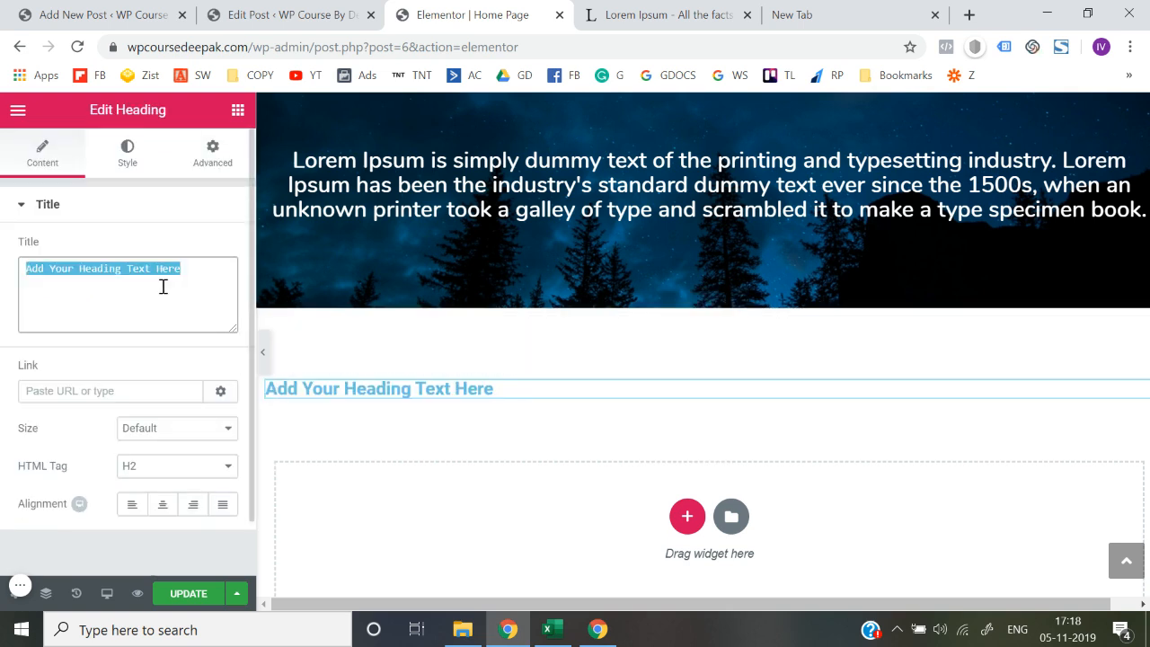
{"action": "type", "text": "Our Latest Posts"}
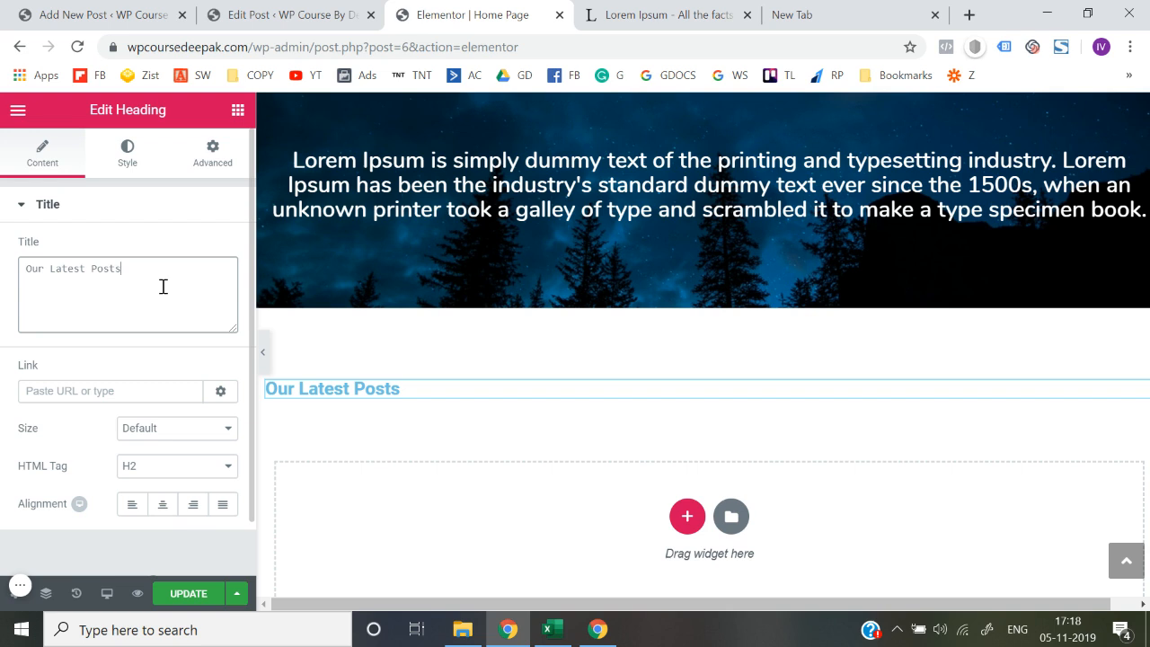
{"action": "left_click", "coordinate": [163, 505]}
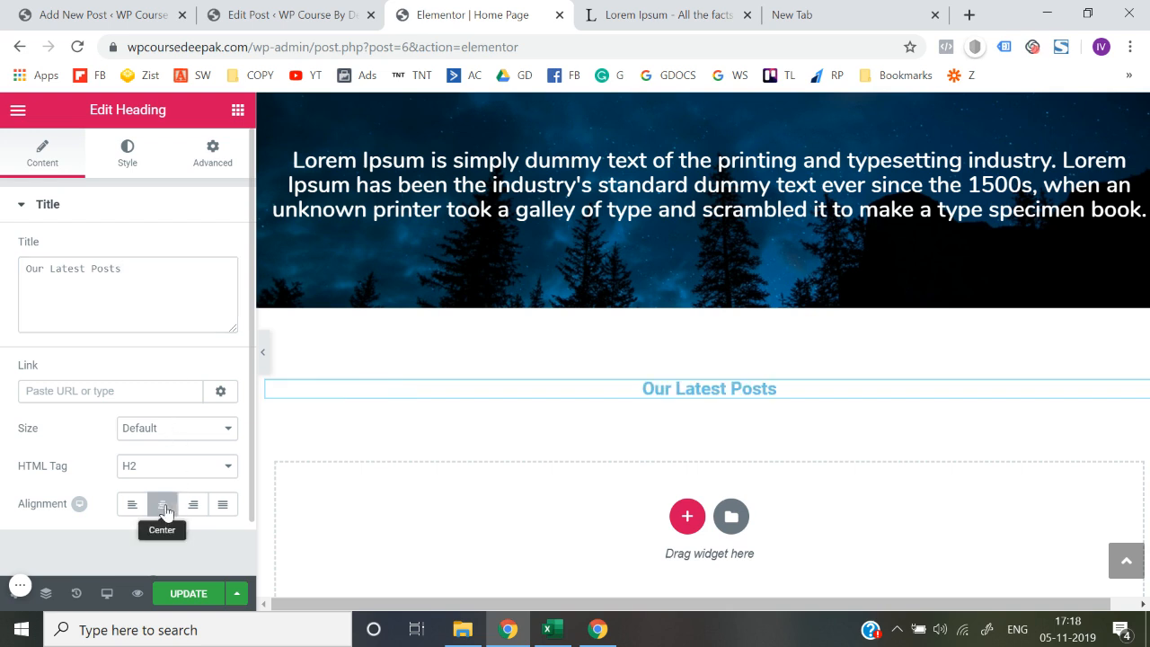
Set the "Our Latest Posts" heading's font family to Nunito.
{"action": "left_click", "coordinate": [128, 151]}
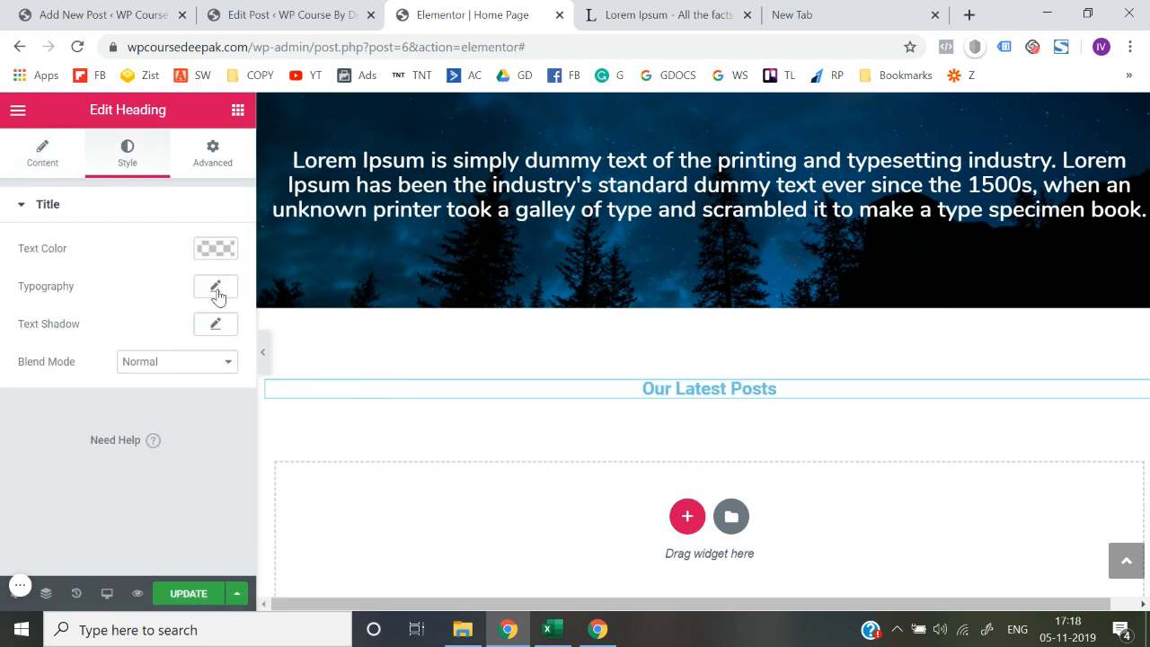
{"action": "left_click", "coordinate": [215, 290]}
{"action": "left_click", "coordinate": [195, 339]}
{"action": "type", "text": "uni"}
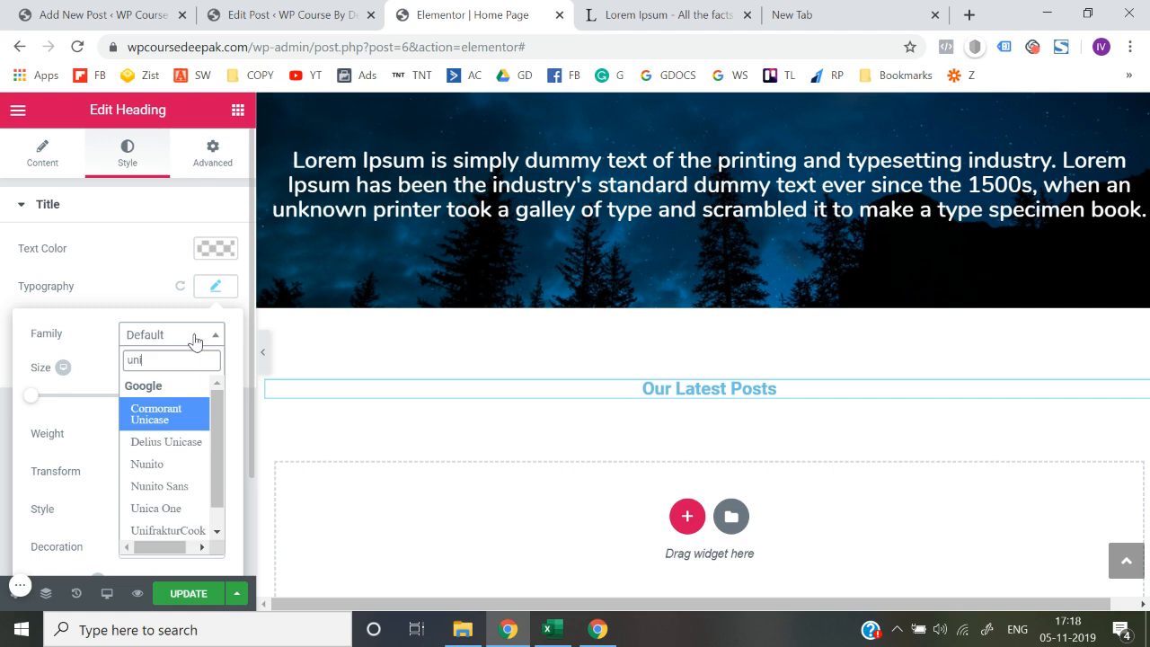
{"action": "type", "text": "nuni"}
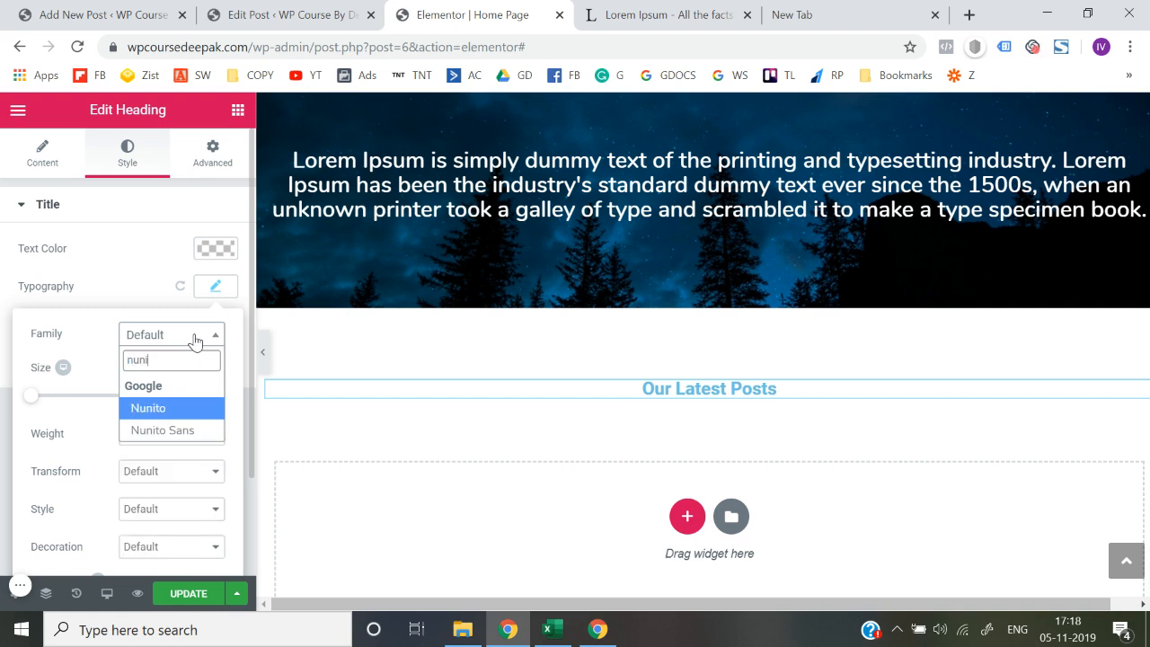
{"action": "key", "text": "Return"}
{"action": "left_click", "coordinate": [215, 287]}
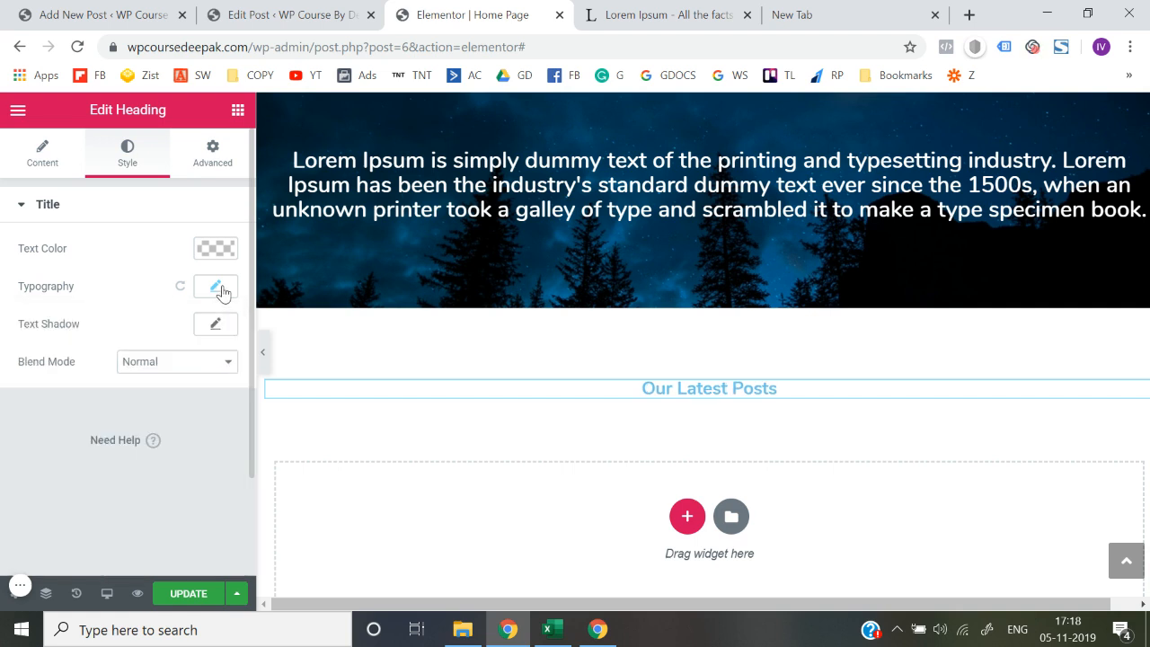
Set the "Our Latest Posts" heading's text color to black.
{"action": "left_click", "coordinate": [215, 204]}
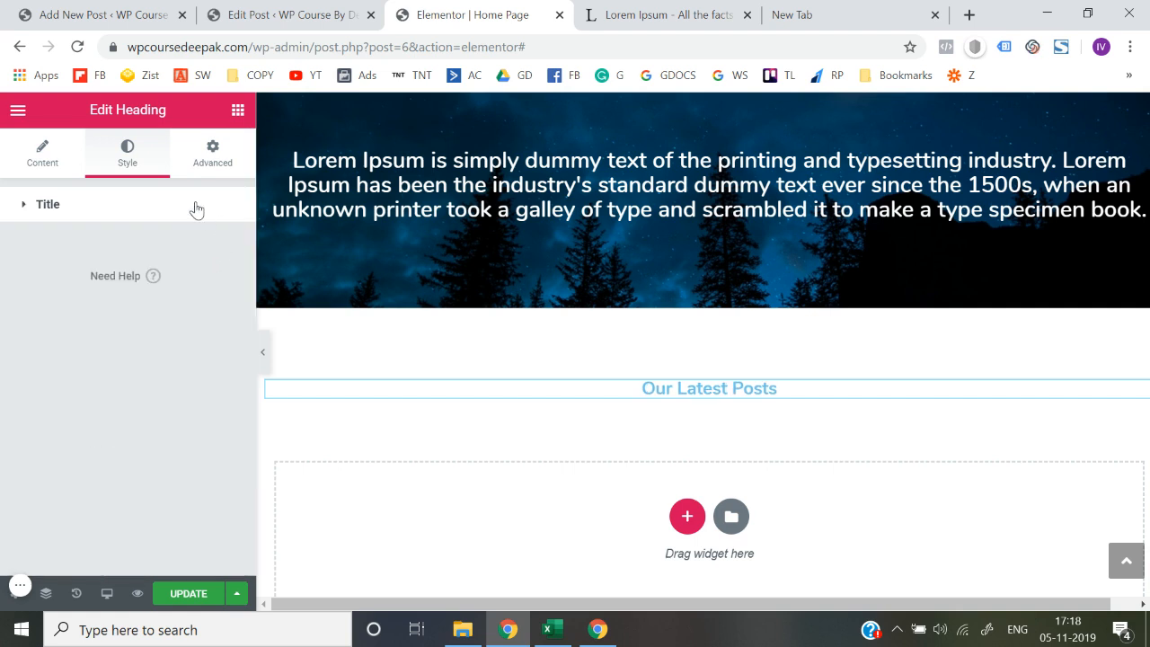
{"action": "left_click", "coordinate": [197, 207]}
{"action": "left_click", "coordinate": [229, 248]}
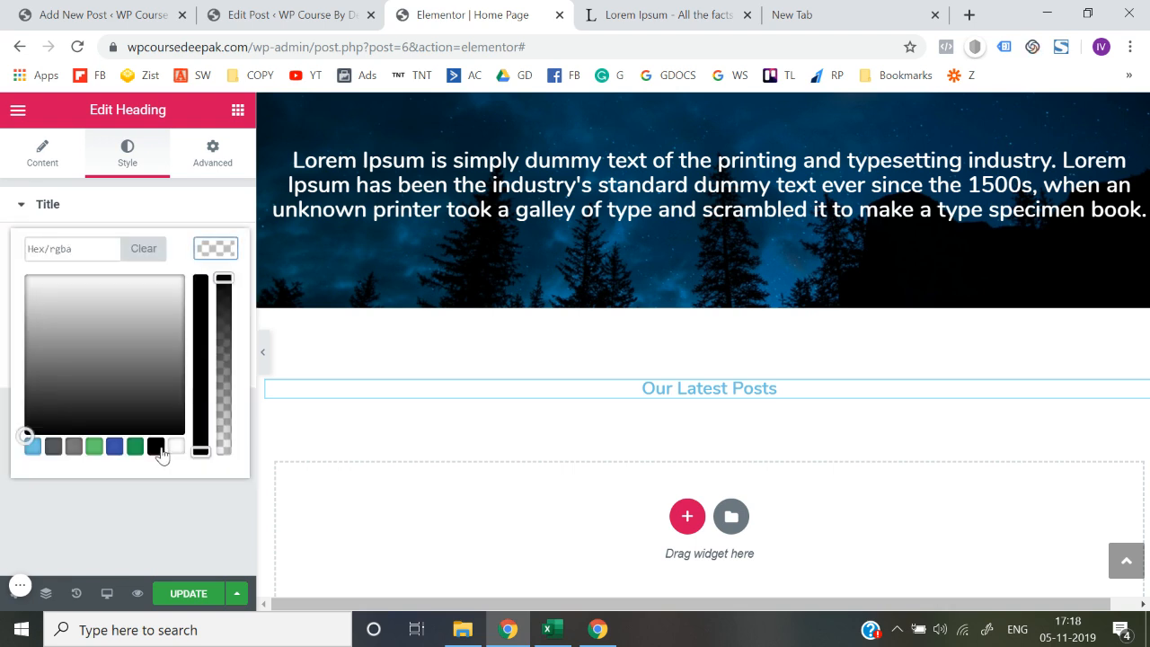
{"action": "left_click", "coordinate": [156, 446]}
{"action": "left_click", "coordinate": [27, 486]}
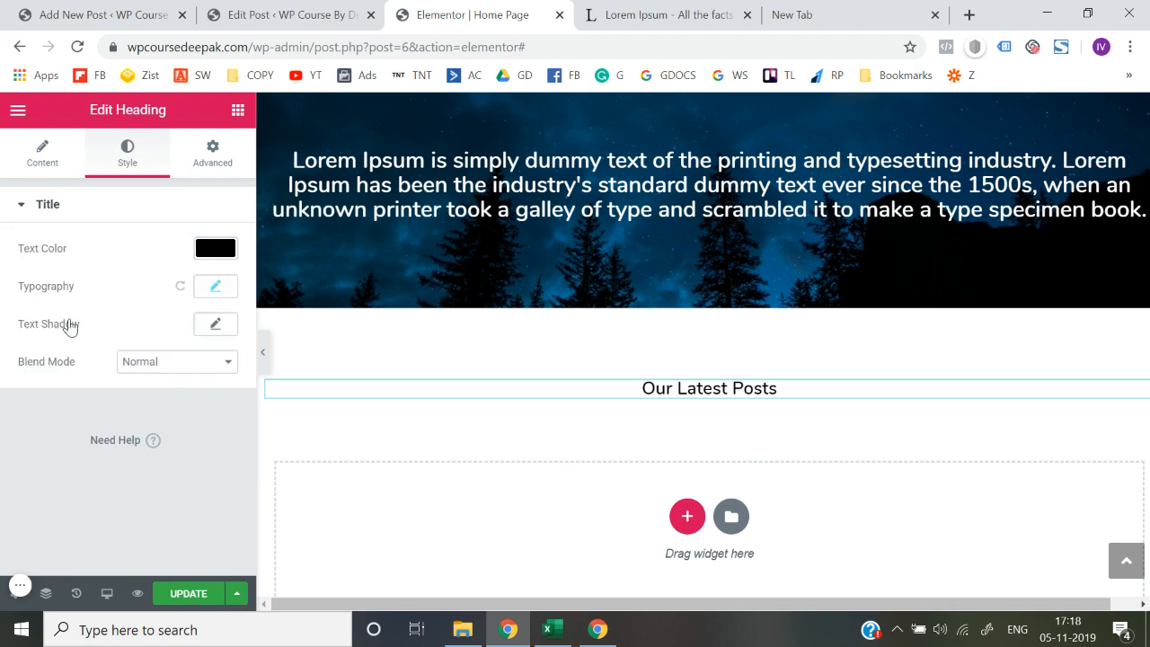
Enlarge the "Our Latest Posts" heading's font size to about double.
{"action": "left_click", "coordinate": [217, 288]}
{"action": "left_click_drag", "start_coordinate": [39, 405], "coordinate": [65, 408]}
{"action": "left_click", "coordinate": [1, 370]}
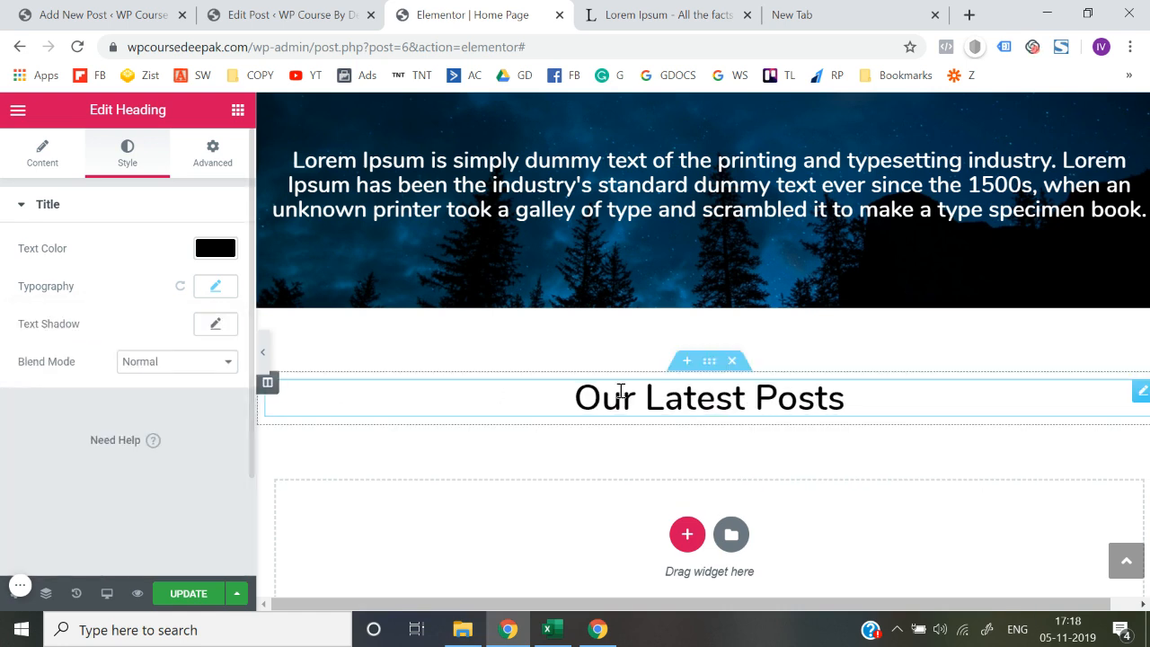
Find the EA Post Grid widget among the Essential Addons and place it directly below the "Our Latest Posts" heading.
{"action": "left_click", "coordinate": [238, 112]}
{"action": "scroll", "coordinate": [184, 385], "scroll_direction": "down", "scroll_amount": 7}
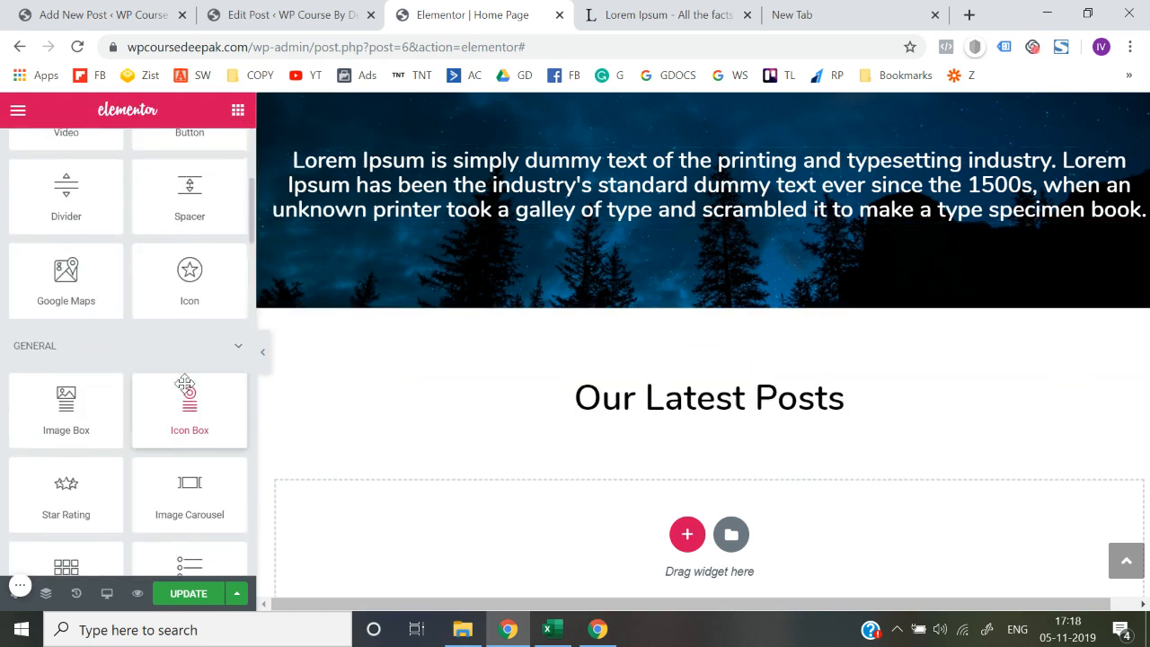
{"action": "scroll", "coordinate": [184, 384], "scroll_direction": "down", "scroll_amount": 8}
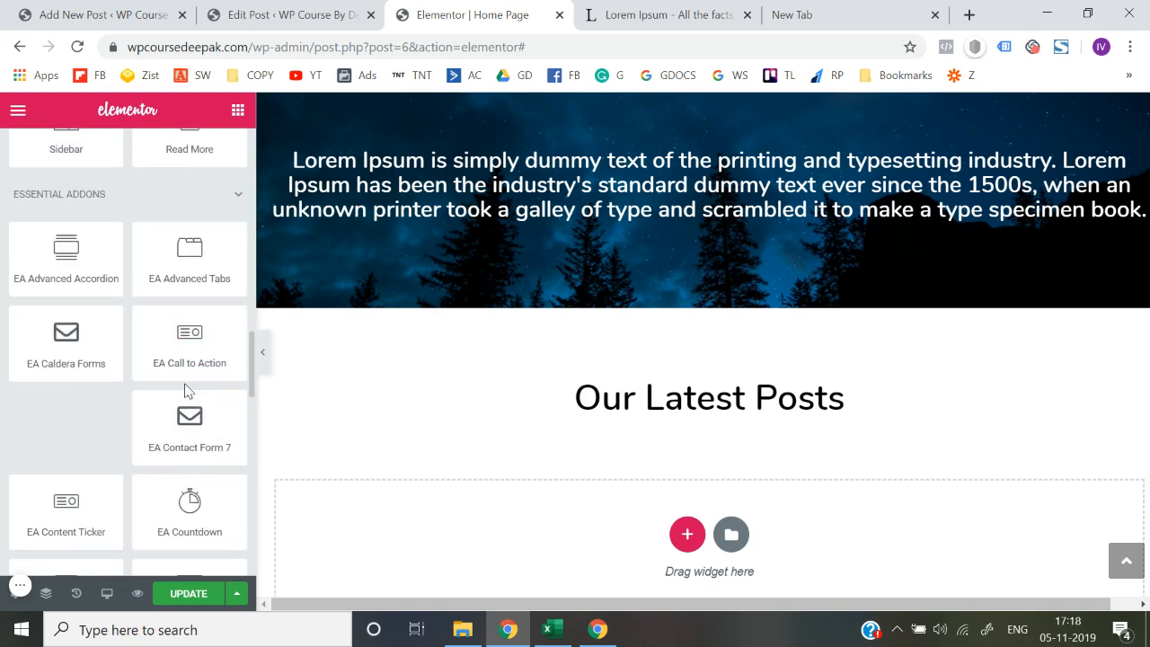
{"action": "scroll", "coordinate": [186, 389], "scroll_direction": "down", "scroll_amount": 5}
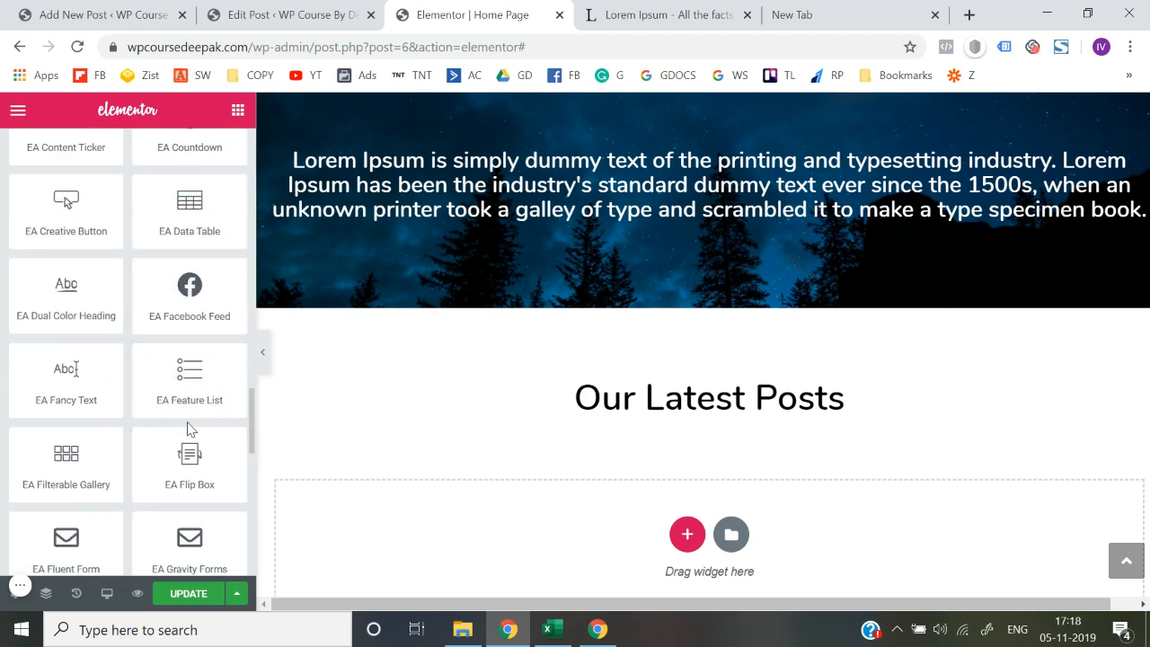
{"action": "scroll", "coordinate": [191, 429], "scroll_direction": "down", "scroll_amount": 1}
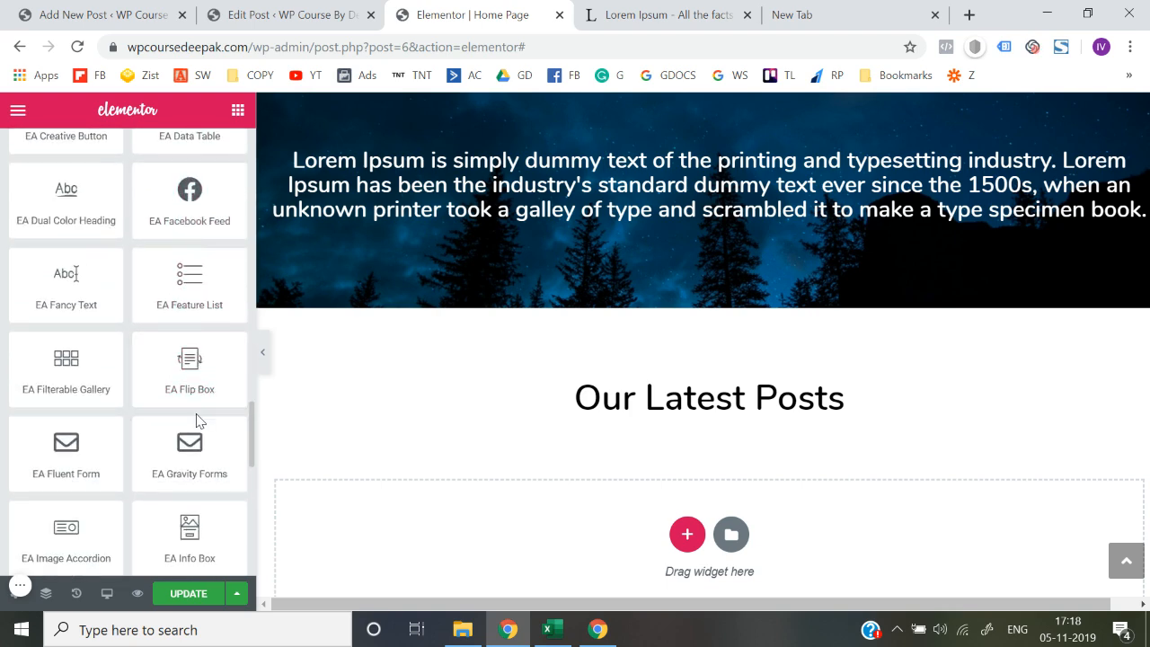
{"action": "scroll", "coordinate": [198, 420], "scroll_direction": "down", "scroll_amount": 2}
{"action": "scroll", "coordinate": [216, 423], "scroll_direction": "down", "scroll_amount": 1}
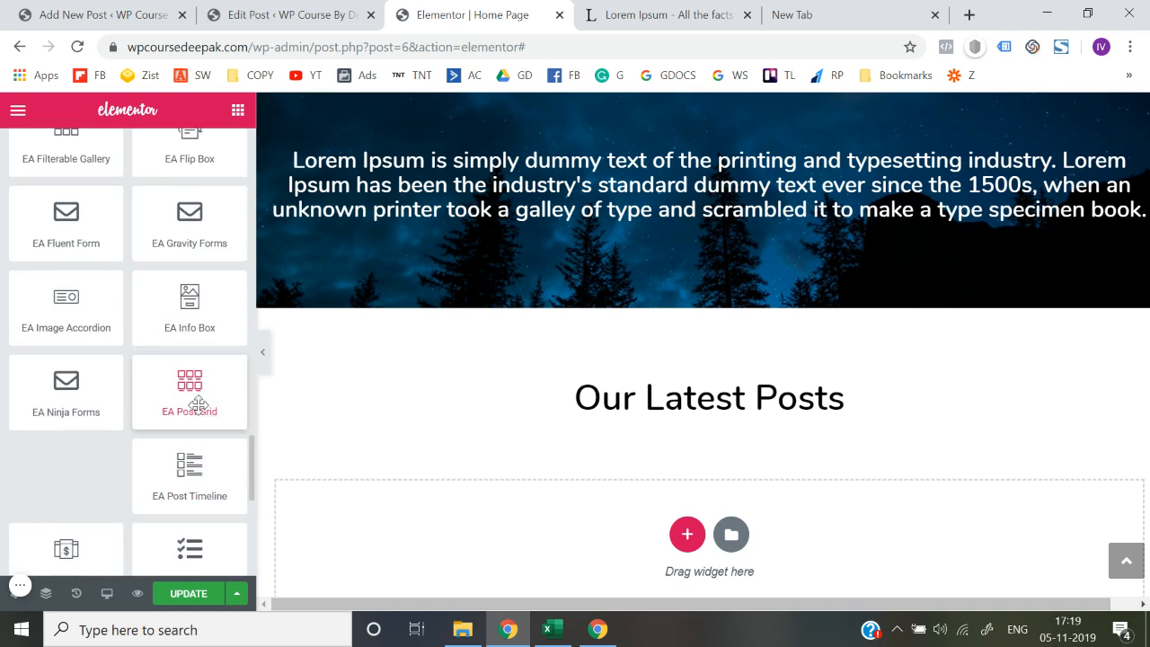
{"action": "scroll", "coordinate": [390, 414], "scroll_direction": "down", "scroll_amount": 1}
{"action": "left_click_drag", "start_coordinate": [204, 389], "coordinate": [703, 376]}
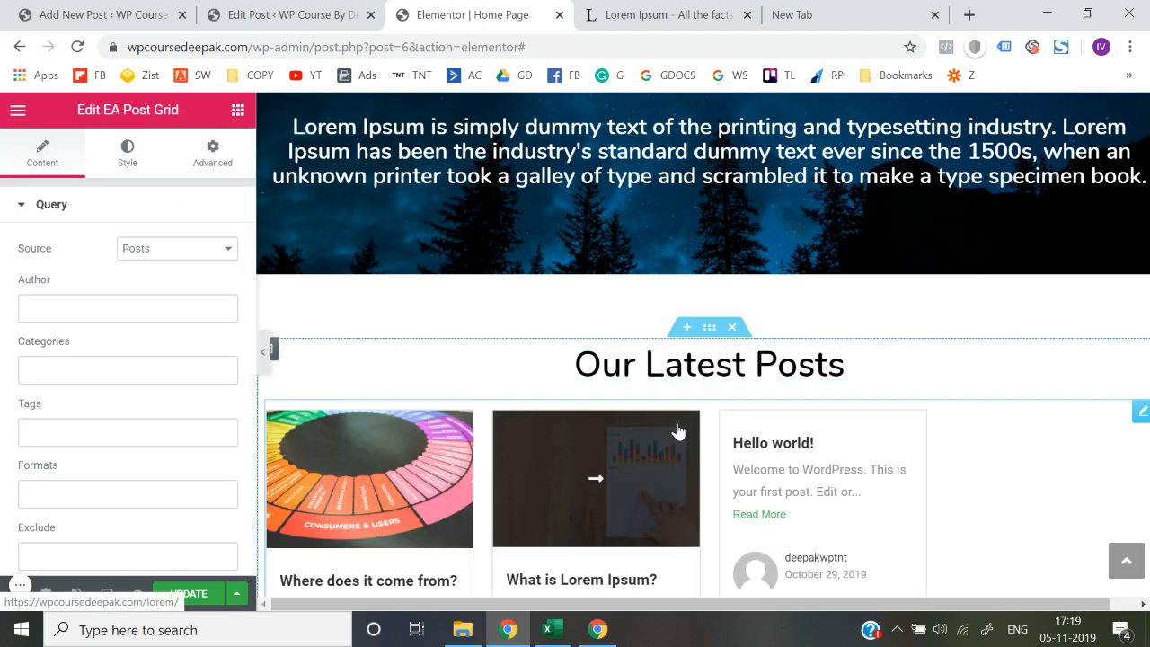
Preview the post grid at full page width and set its Posts Per Page to 2.
{"action": "scroll", "coordinate": [679, 433], "scroll_direction": "down", "scroll_amount": 1}
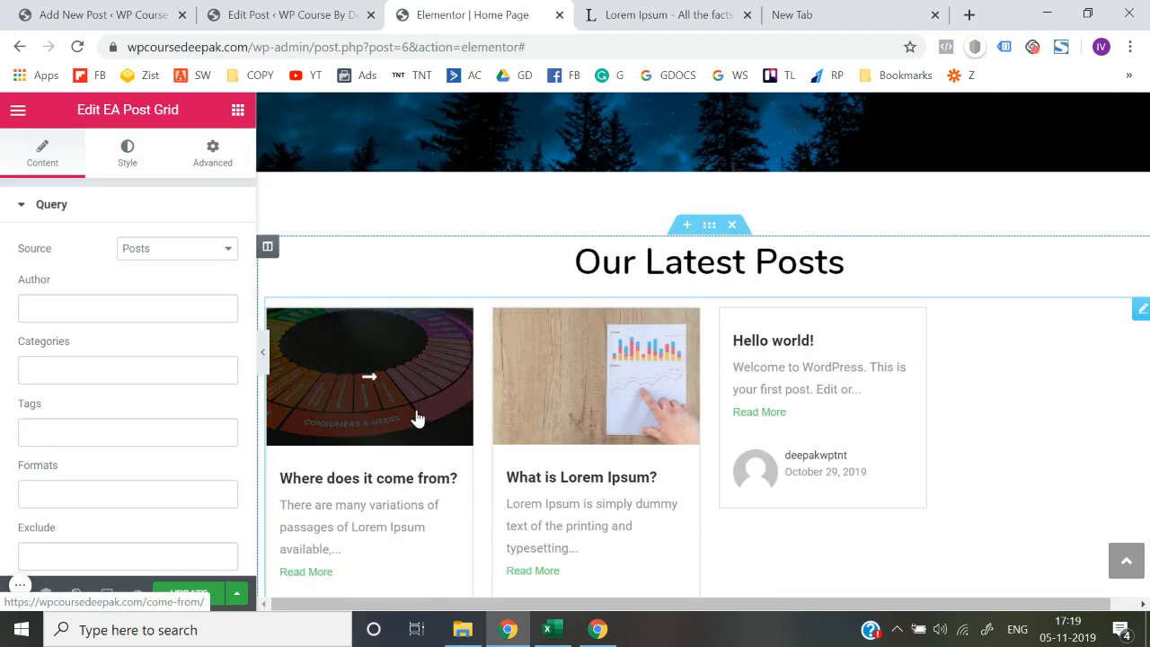
{"action": "scroll", "coordinate": [416, 418], "scroll_direction": "down", "scroll_amount": 1}
{"action": "left_click", "coordinate": [266, 357]}
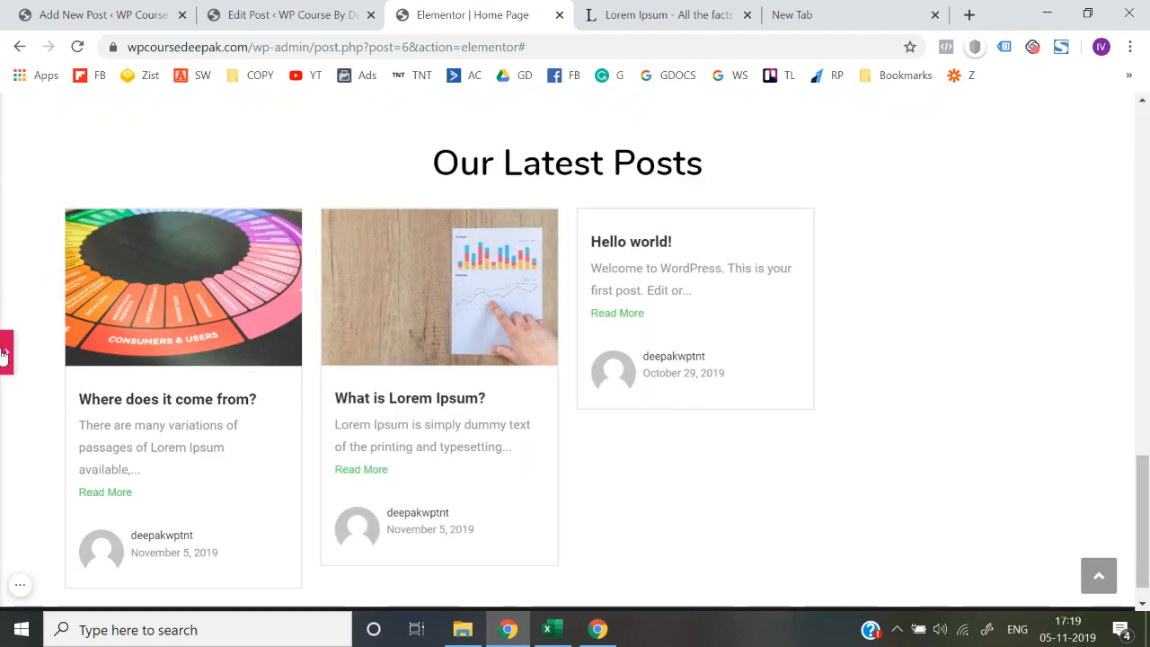
{"action": "left_click", "coordinate": [5, 355]}
{"action": "scroll", "coordinate": [99, 346], "scroll_direction": "down", "scroll_amount": 3}
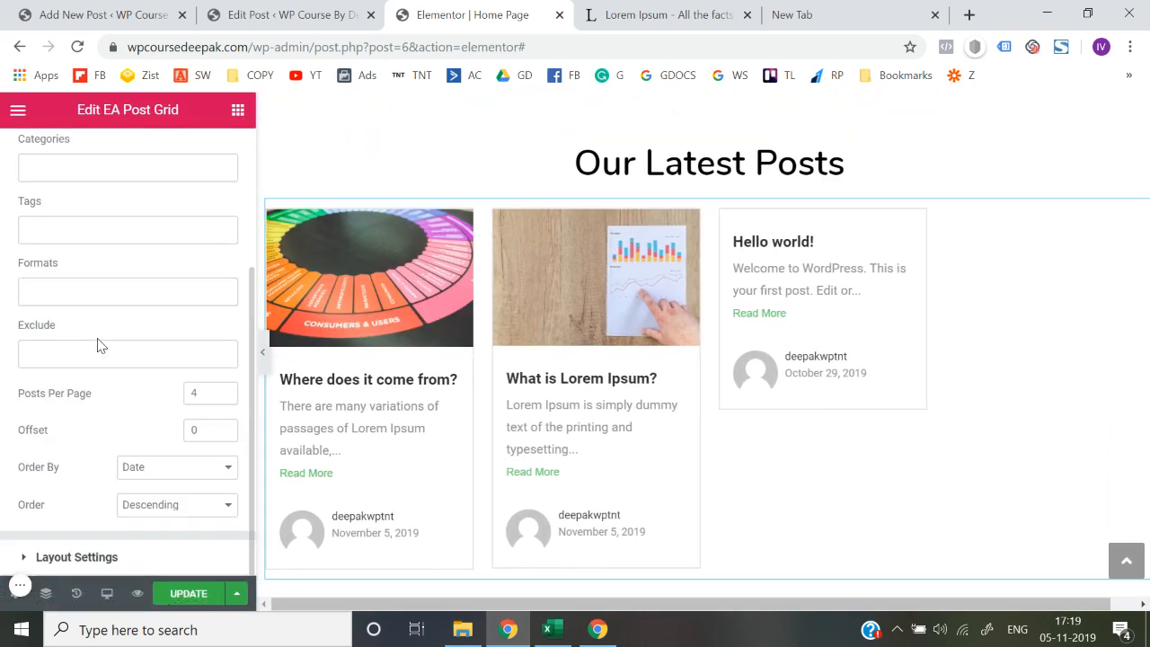
{"action": "left_click", "coordinate": [224, 396]}
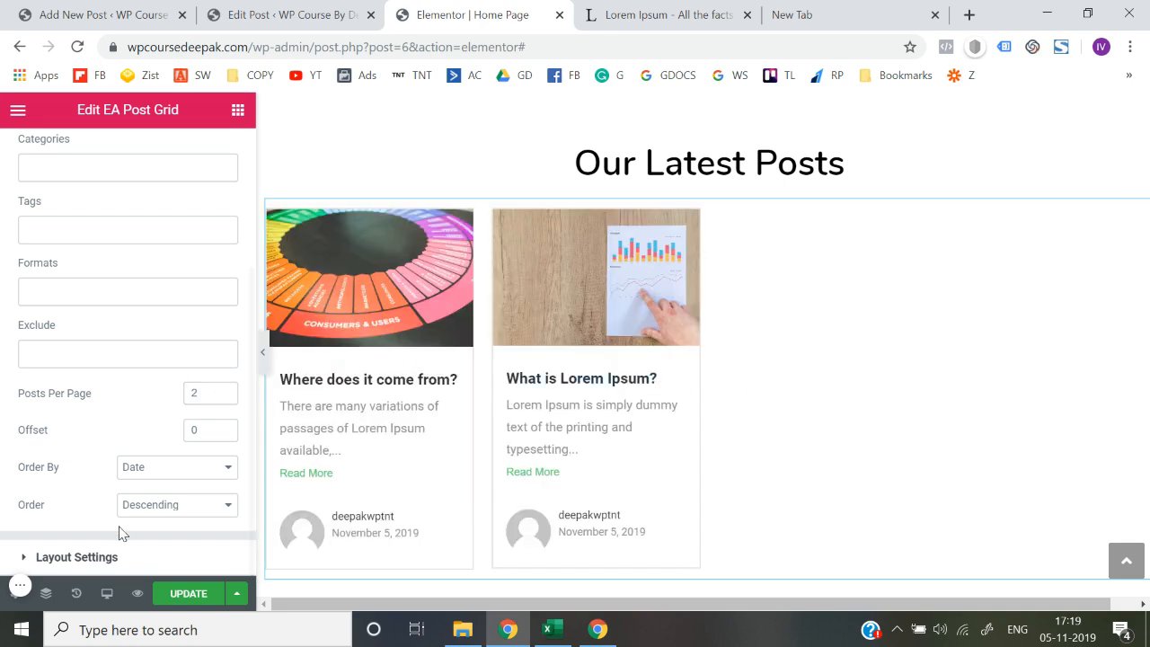
Review the post grid's query options and switch off Show Meta in its layout settings.
{"action": "scroll", "coordinate": [64, 412], "scroll_direction": "up", "scroll_amount": 3}
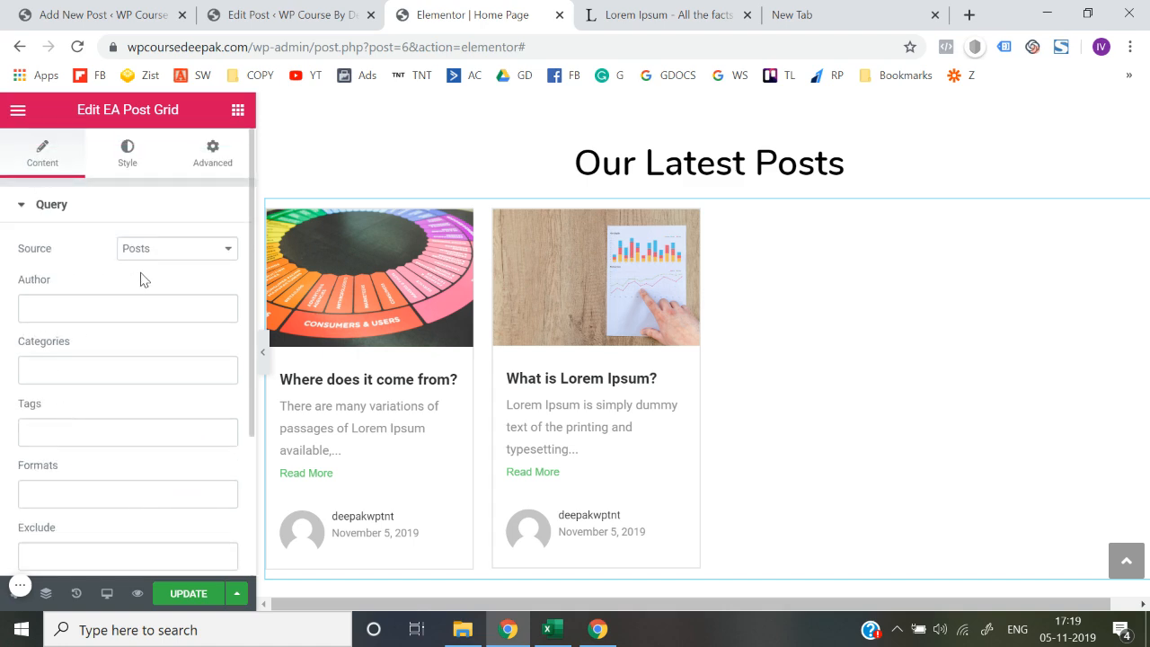
{"action": "scroll", "coordinate": [79, 358], "scroll_direction": "down", "scroll_amount": 2}
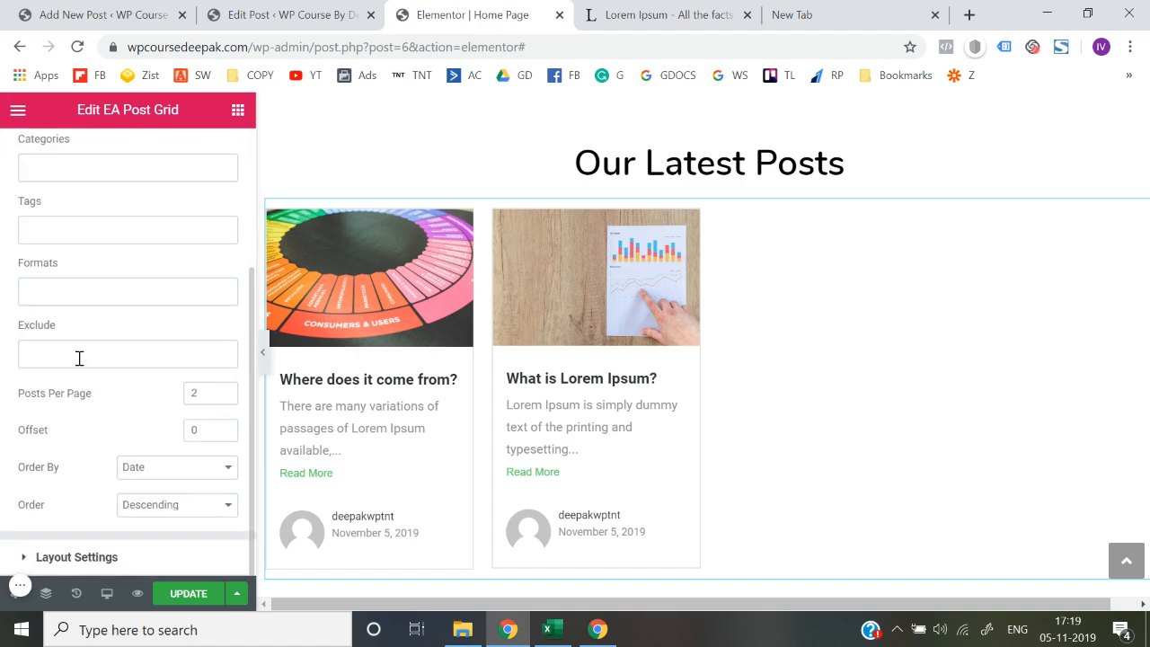
{"action": "left_click", "coordinate": [97, 559]}
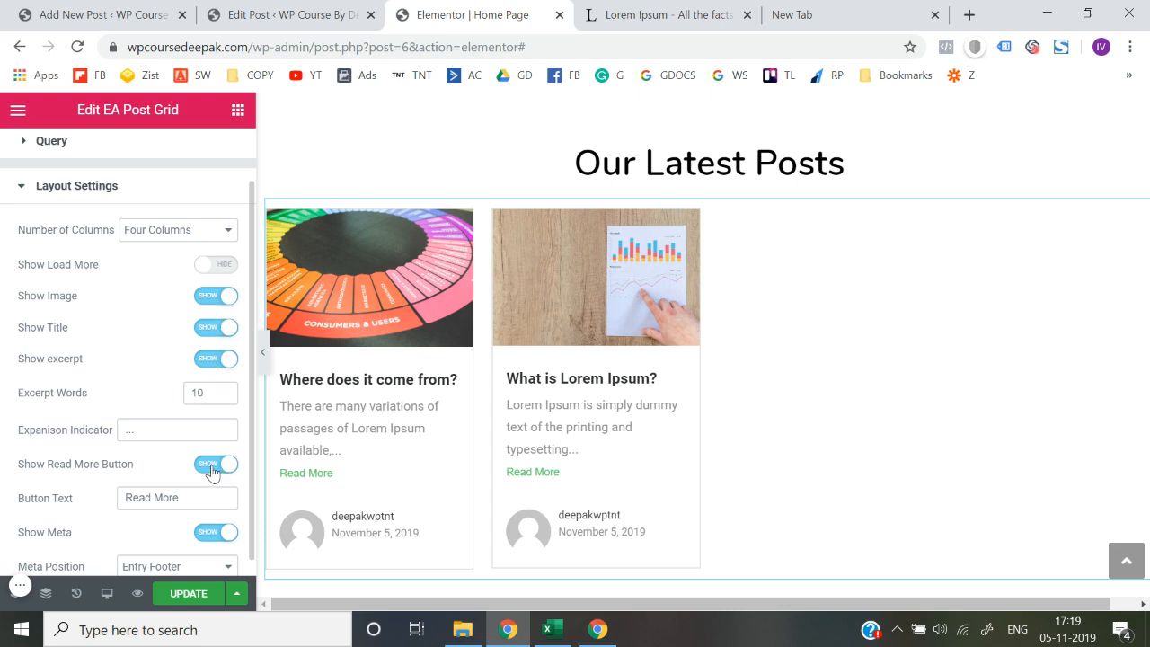
{"action": "scroll", "coordinate": [211, 471], "scroll_direction": "down", "scroll_amount": 1}
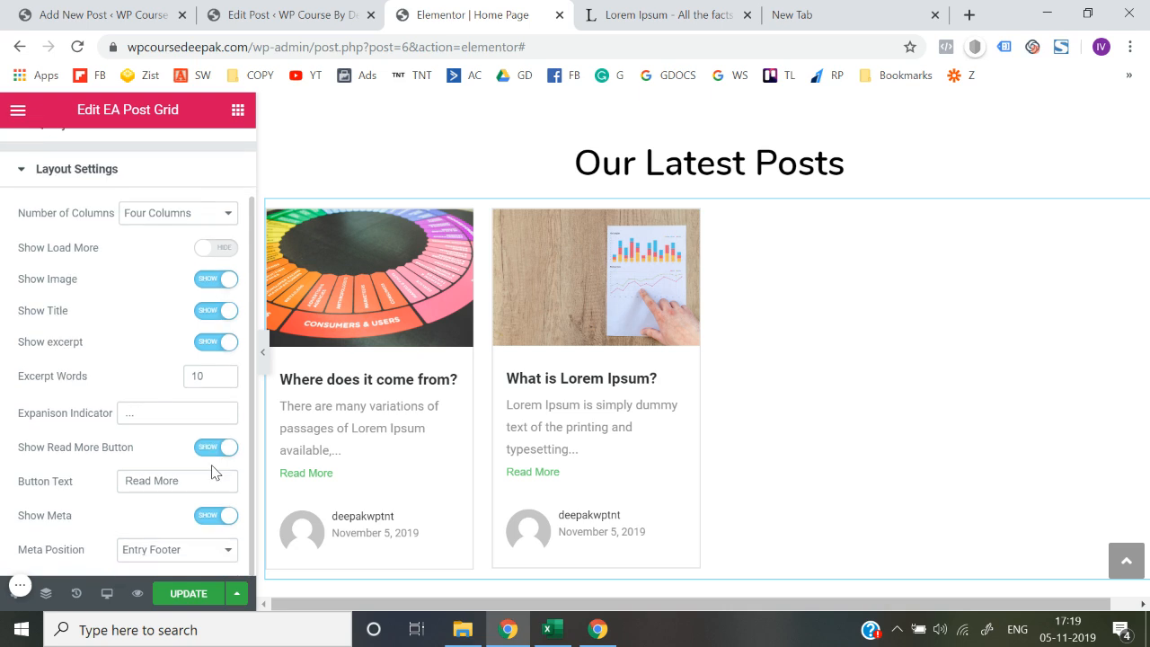
{"action": "left_click", "coordinate": [213, 521]}
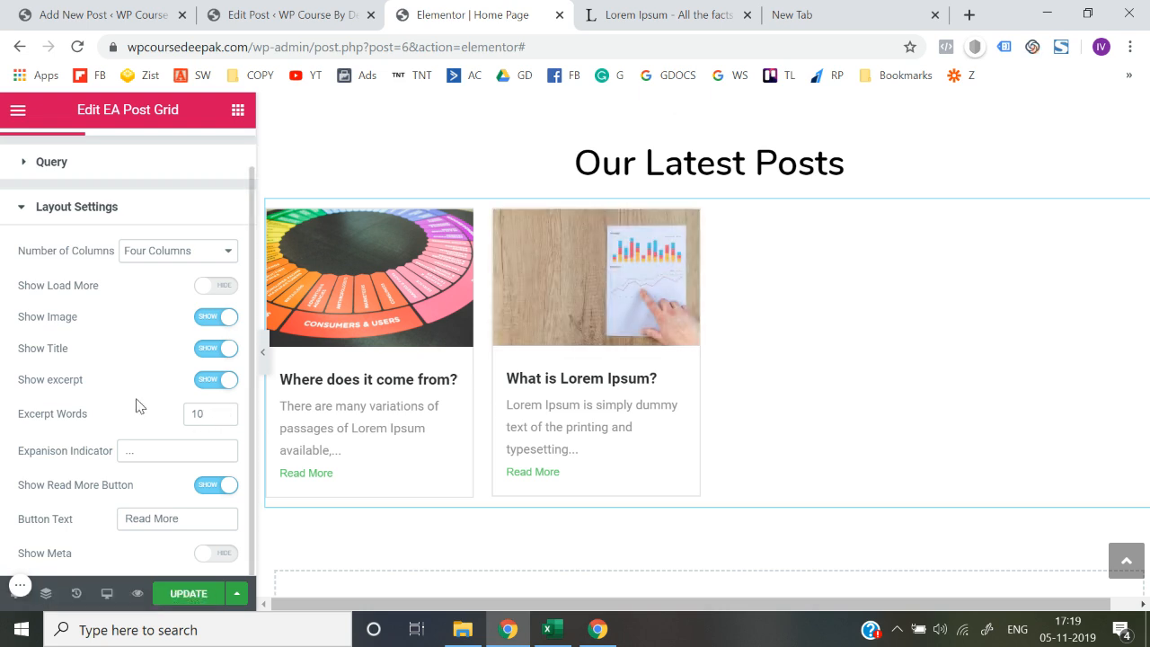
Set the post grid's Number of Columns to Two Columns and preview the two post cards at full page width.
{"action": "left_click", "coordinate": [141, 257]}
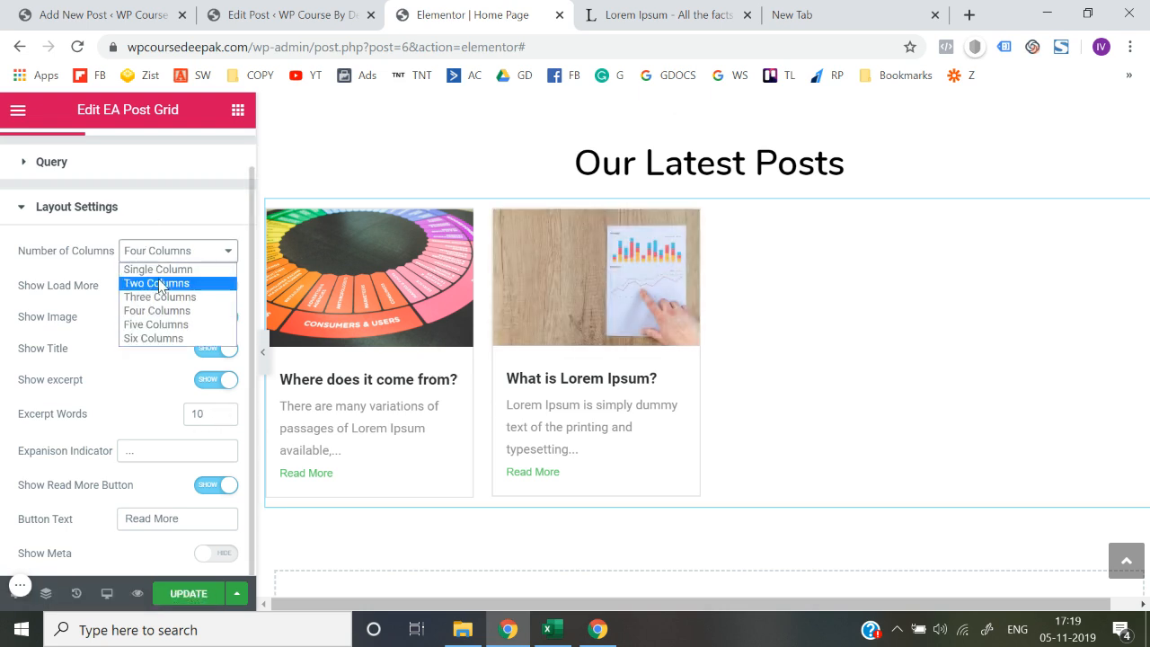
{"action": "left_click", "coordinate": [159, 281]}
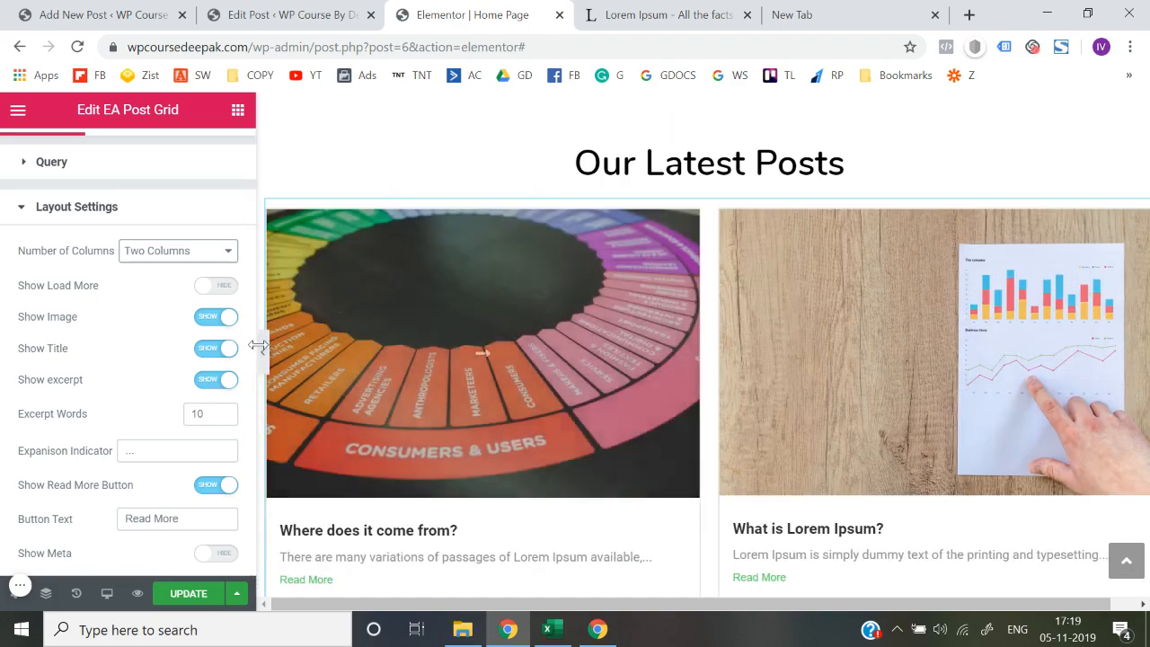
{"action": "left_click", "coordinate": [266, 361]}
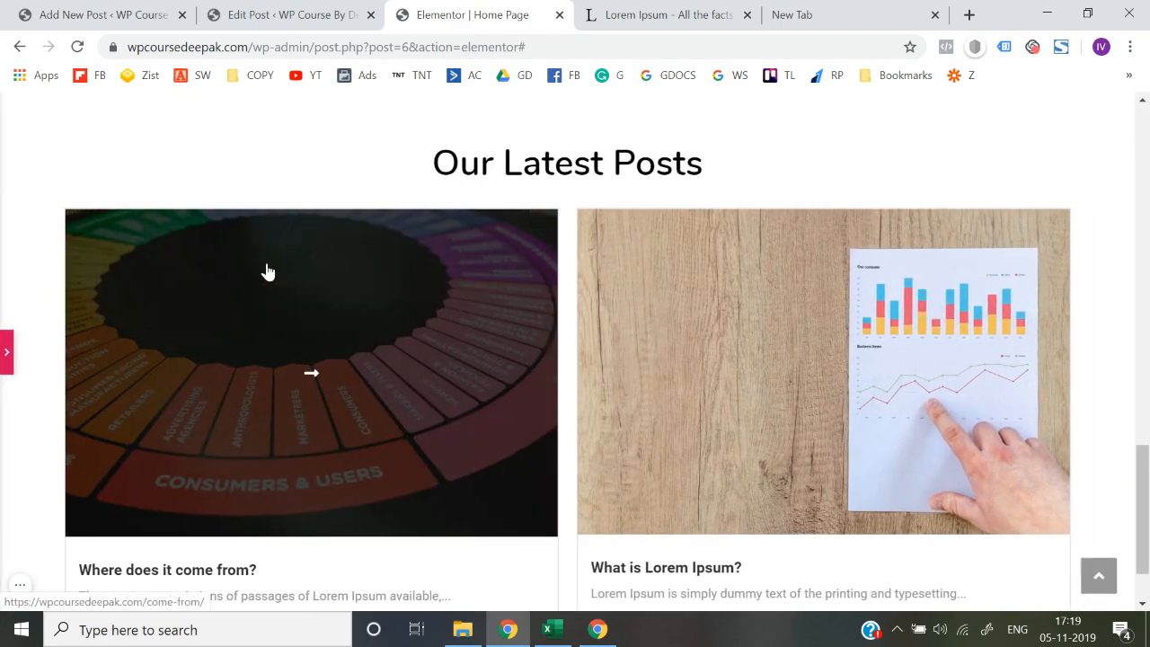
{"action": "scroll", "coordinate": [604, 335], "scroll_direction": "down", "scroll_amount": 1}
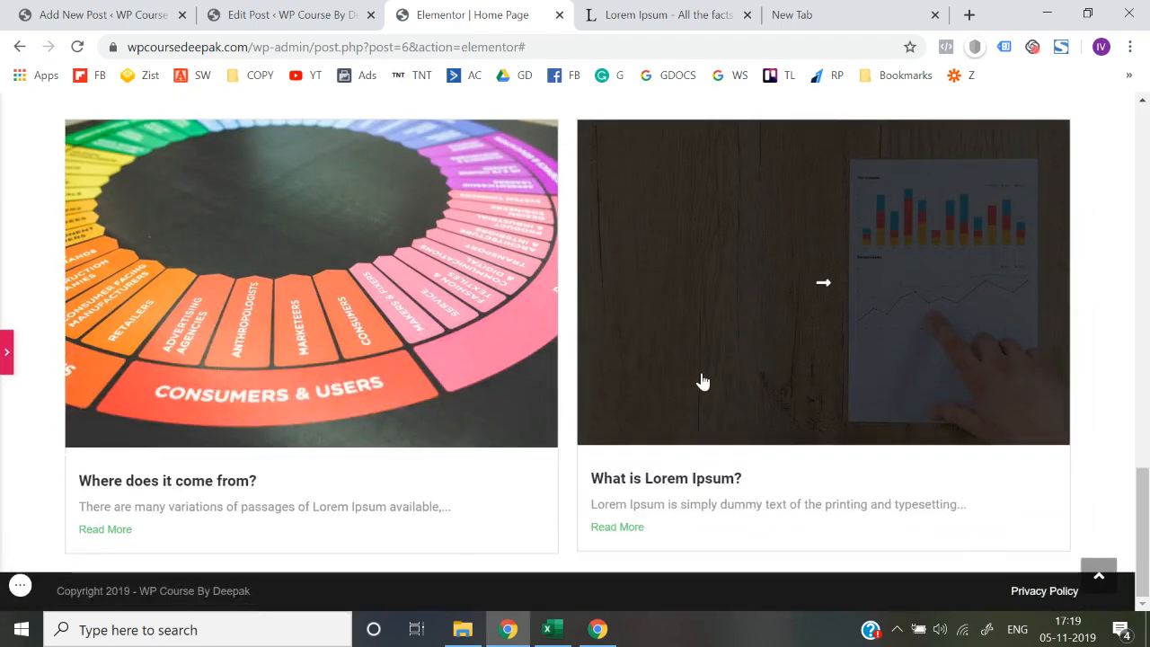
{"action": "scroll", "coordinate": [704, 380], "scroll_direction": "up", "scroll_amount": 4}
{"action": "scroll", "coordinate": [704, 380], "scroll_direction": "down", "scroll_amount": 4}
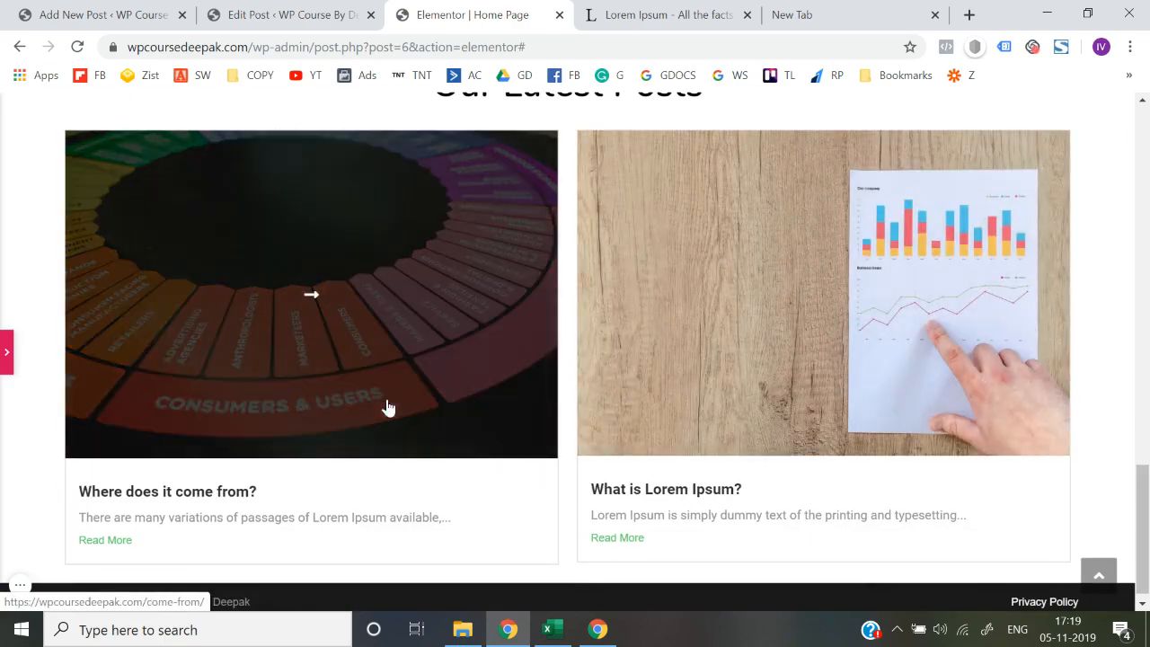
{"action": "left_click", "coordinate": [5, 345]}
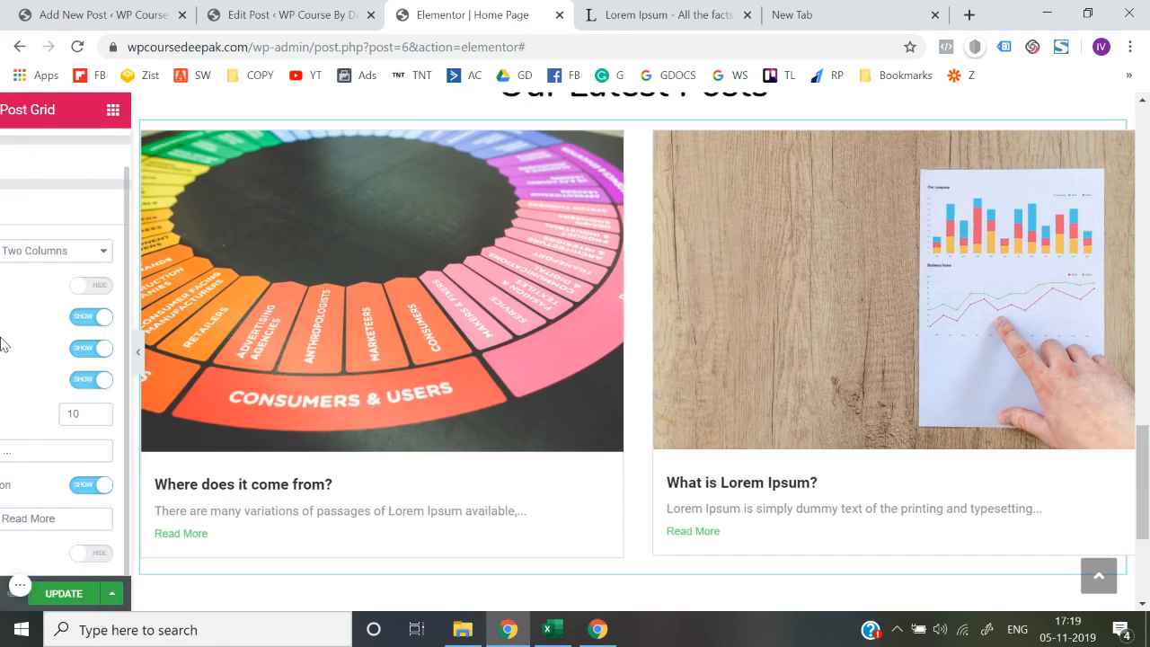
{"action": "scroll", "coordinate": [108, 203], "scroll_direction": "up", "scroll_amount": 1}
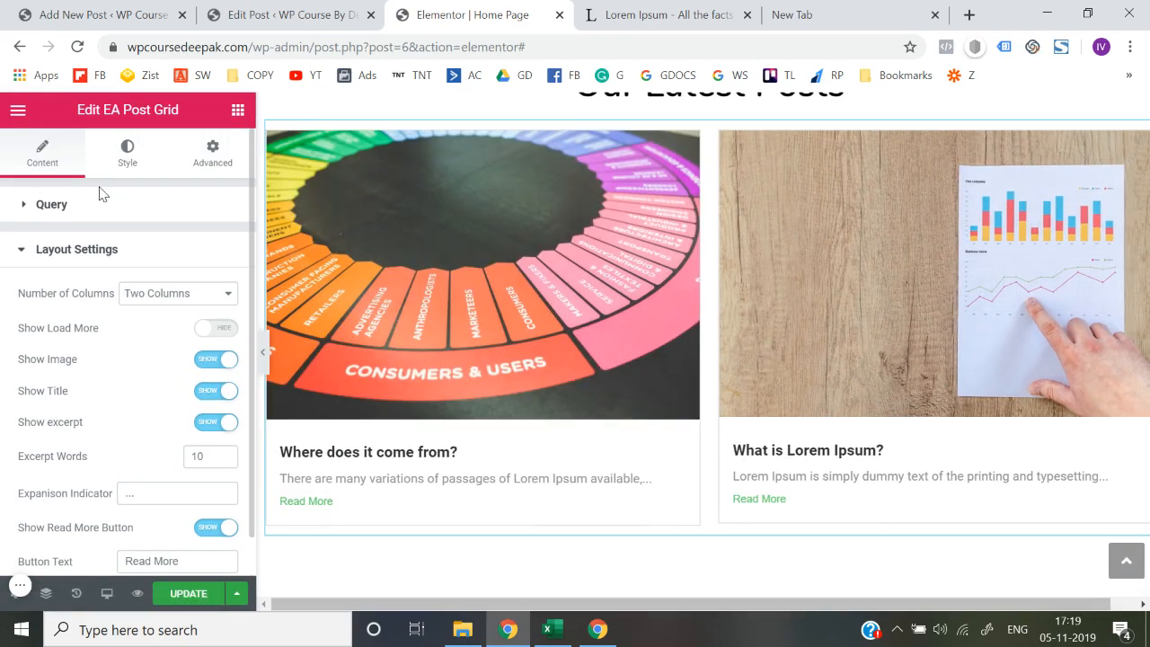
Return to the widget list and preview the entire home page at full width, from the header to the latest posts.
{"action": "left_click", "coordinate": [238, 110]}
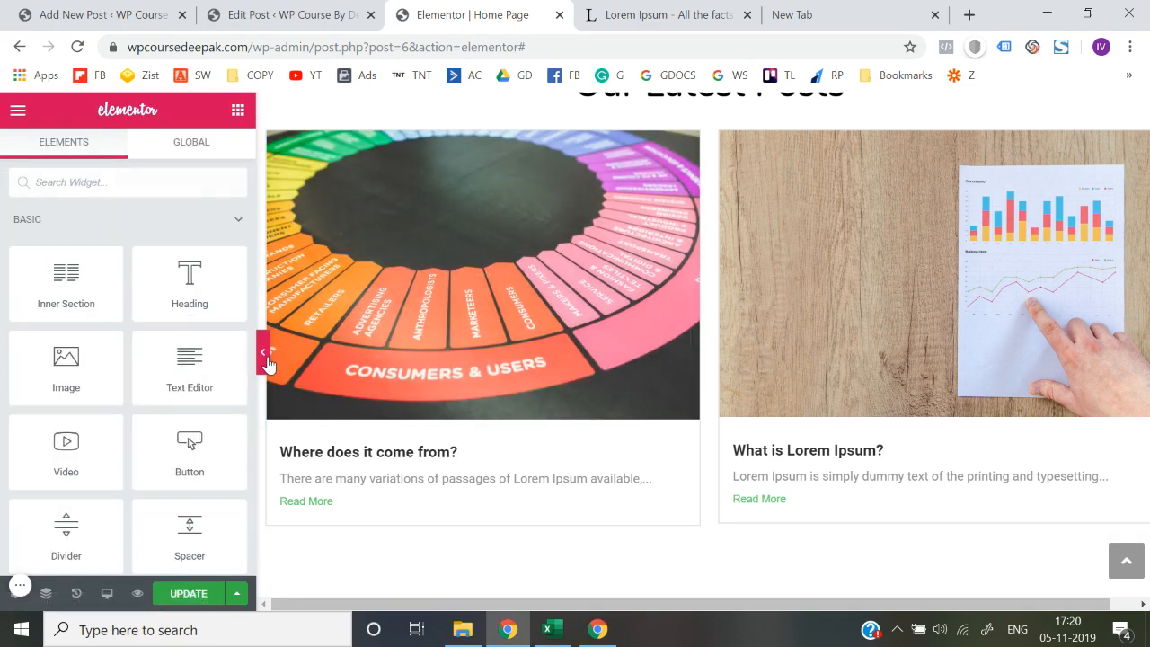
{"action": "left_click", "coordinate": [267, 360]}
{"action": "scroll", "coordinate": [418, 378], "scroll_direction": "up", "scroll_amount": 3}
{"action": "scroll", "coordinate": [417, 378], "scroll_direction": "down", "scroll_amount": 4}
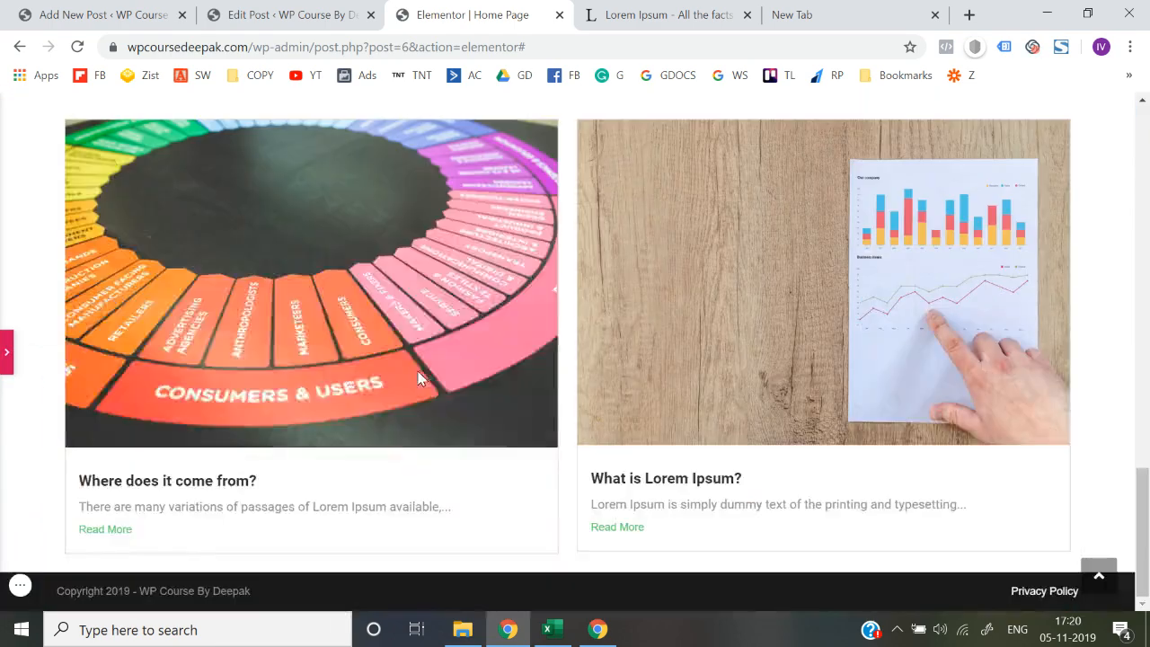
{"action": "scroll", "coordinate": [6, 442], "scroll_direction": "up", "scroll_amount": 3}
{"action": "scroll", "coordinate": [422, 302], "scroll_direction": "up", "scroll_amount": 10}
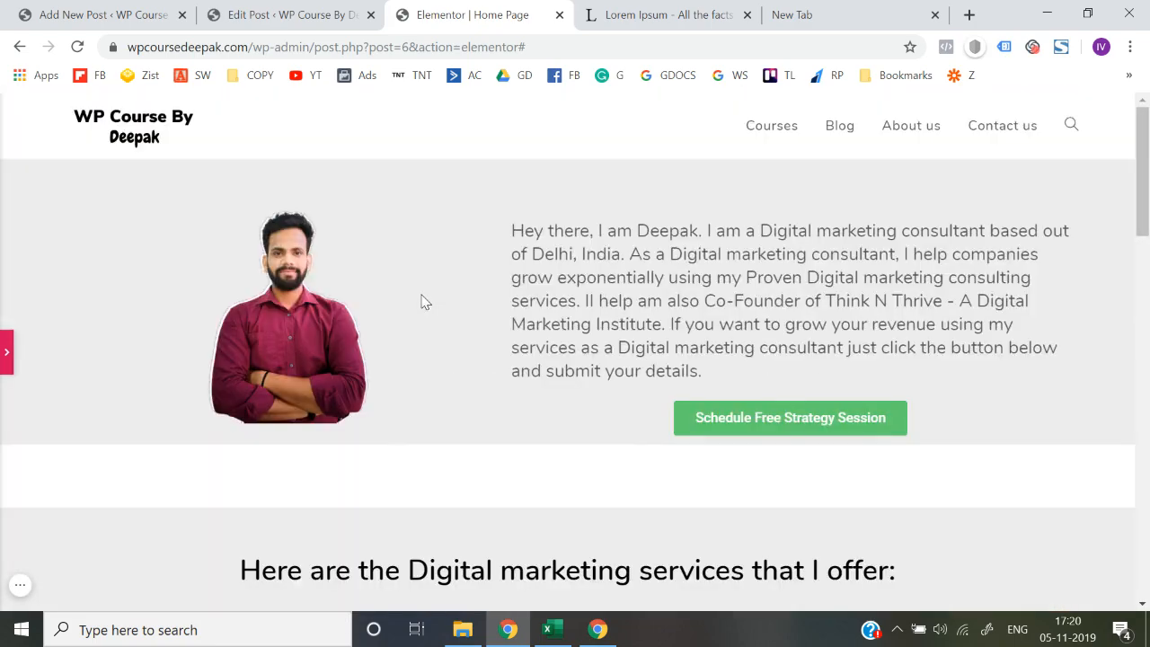
{"action": "scroll", "coordinate": [422, 300], "scroll_direction": "down", "scroll_amount": 15}
{"action": "scroll", "coordinate": [422, 300], "scroll_direction": "up", "scroll_amount": 8}
{"action": "scroll", "coordinate": [423, 302], "scroll_direction": "up", "scroll_amount": 10}
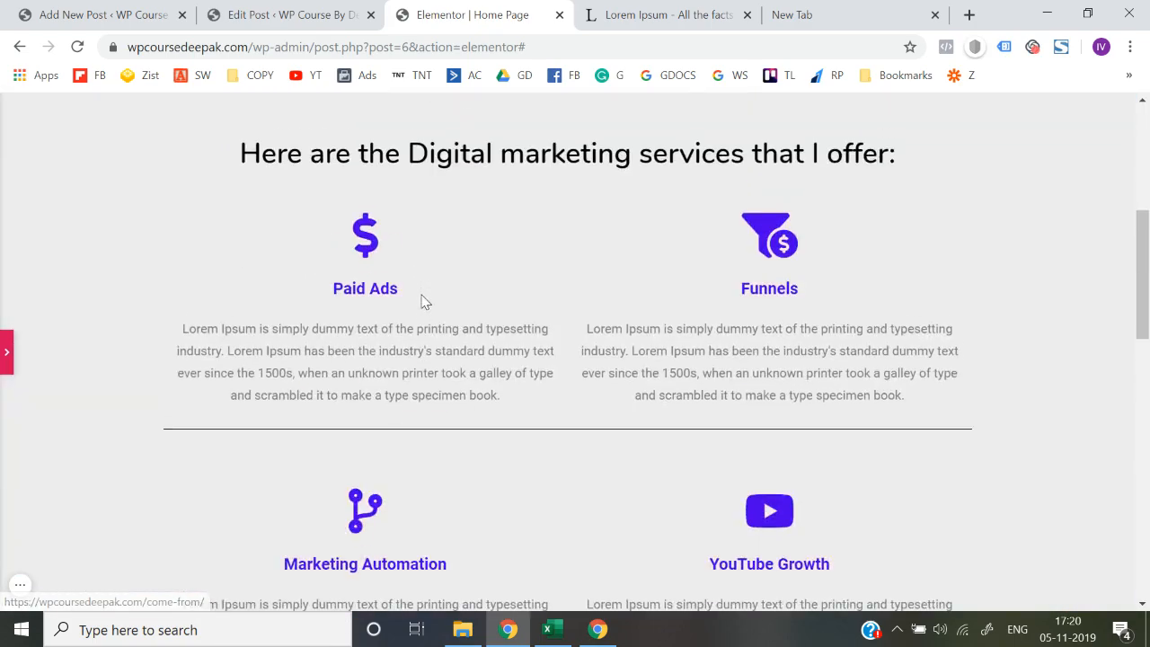
{"action": "scroll", "coordinate": [422, 302], "scroll_direction": "down", "scroll_amount": 12}
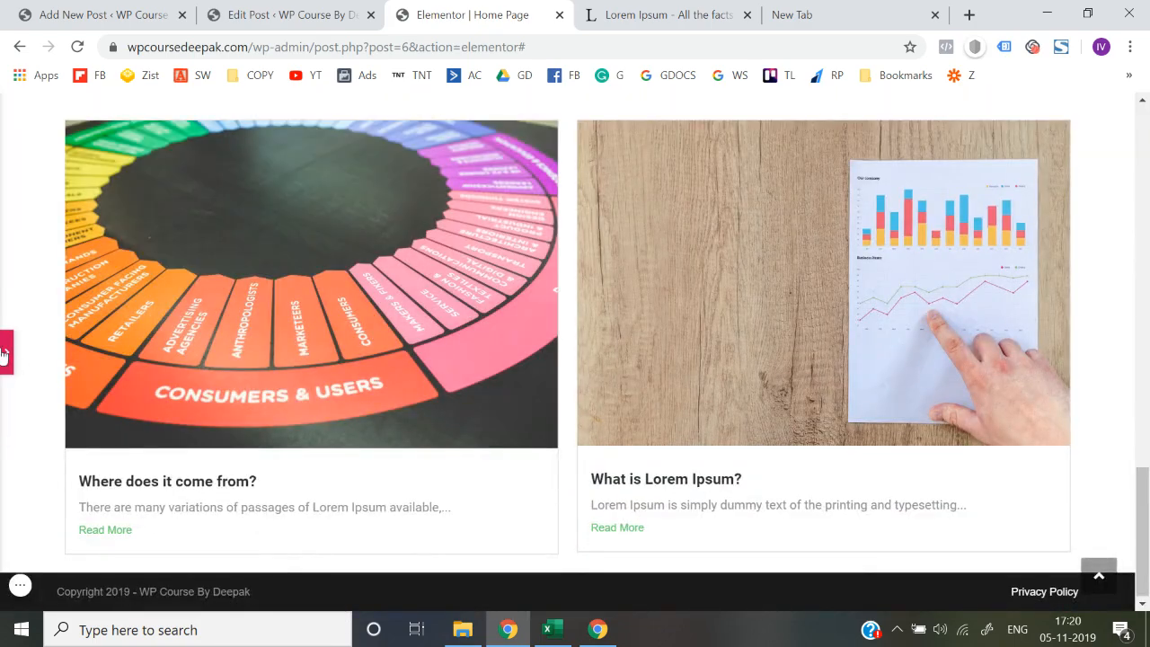
Update the home page and exit the Elementor editor to the WordPress dashboard.
{"action": "left_click", "coordinate": [4, 355]}
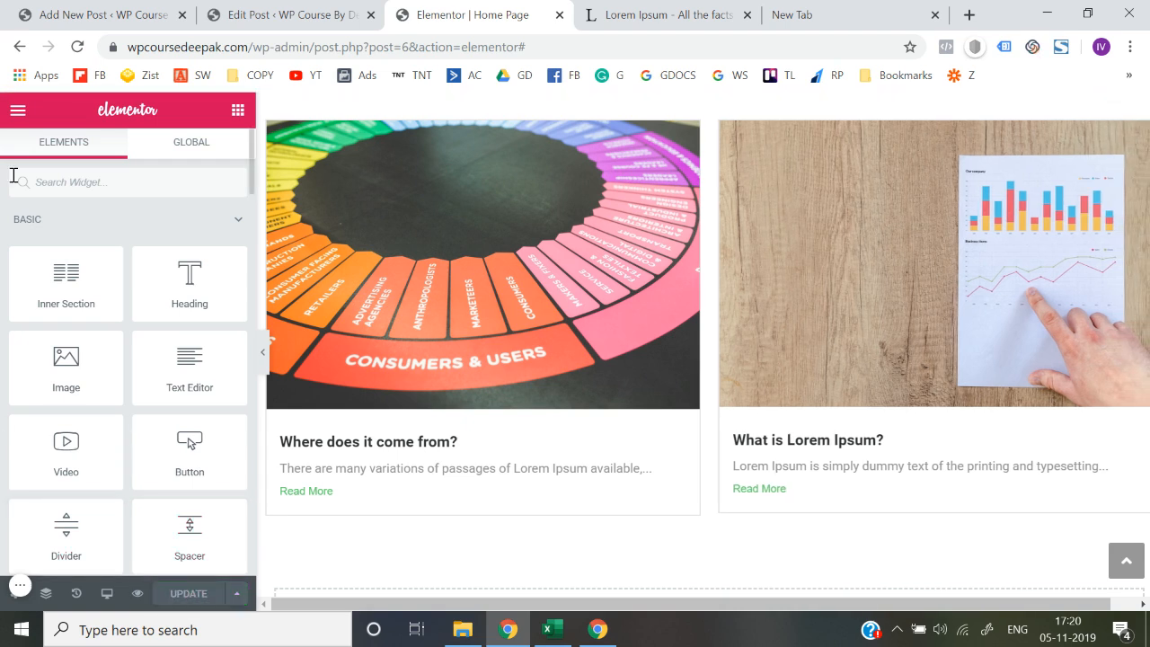
{"action": "left_click", "coordinate": [18, 110]}
{"action": "scroll", "coordinate": [135, 530], "scroll_direction": "down", "scroll_amount": 1}
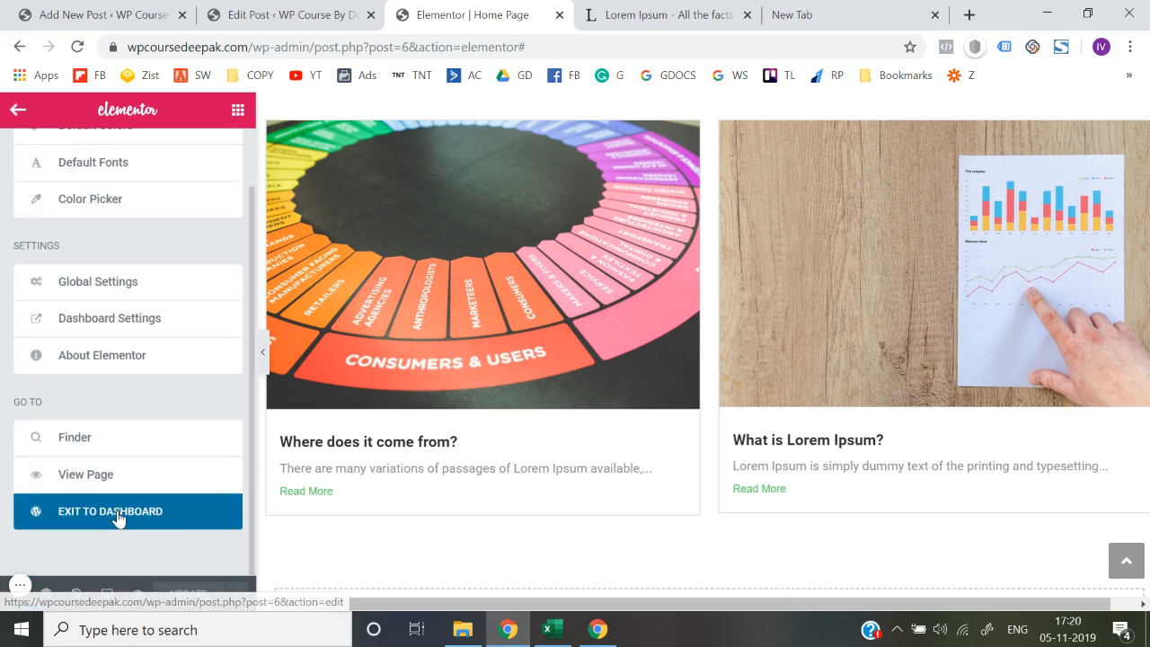
{"action": "left_click", "coordinate": [115, 514]}
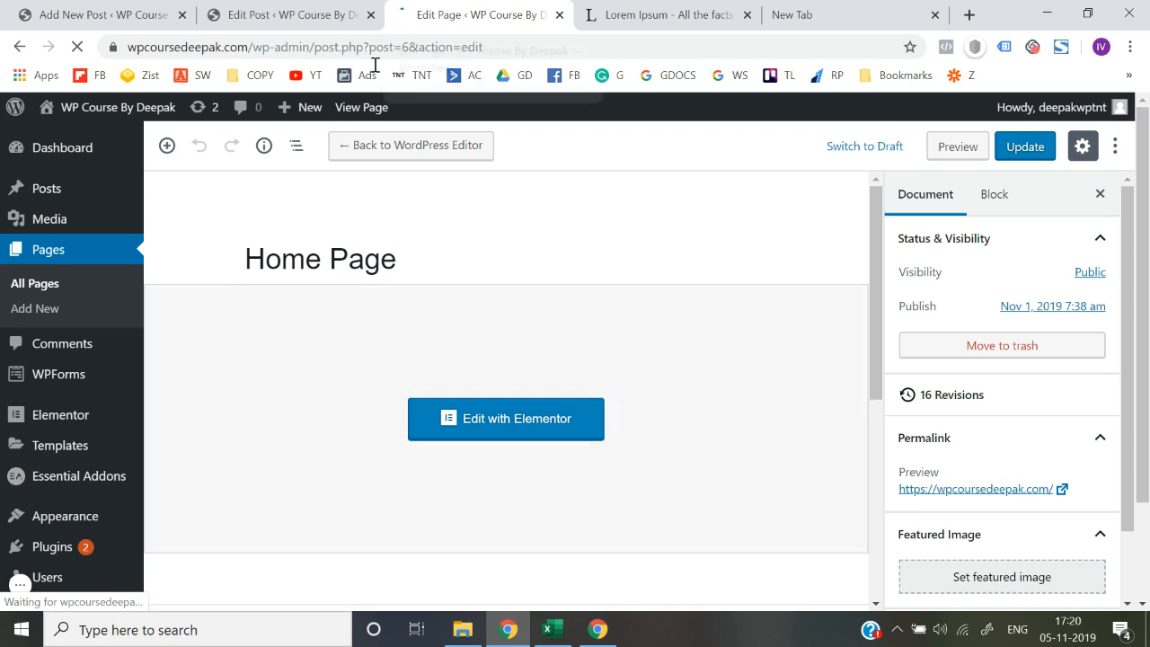
Visit the live site, examine how the "Our Latest Posts" section is laid out, and reload the page.
{"action": "mouse_move", "coordinate": [93, 106]}
{"action": "left_click", "coordinate": [63, 139]}
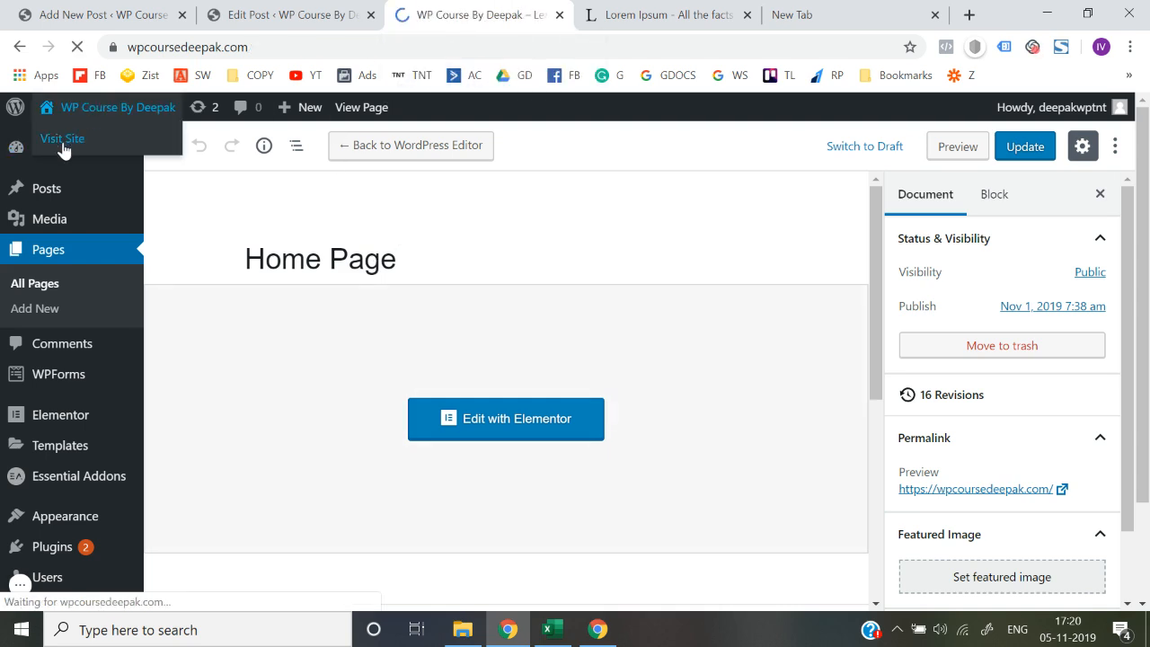
{"action": "scroll", "coordinate": [529, 351], "scroll_direction": "down", "scroll_amount": 10}
{"action": "scroll", "coordinate": [531, 356], "scroll_direction": "down", "scroll_amount": 10}
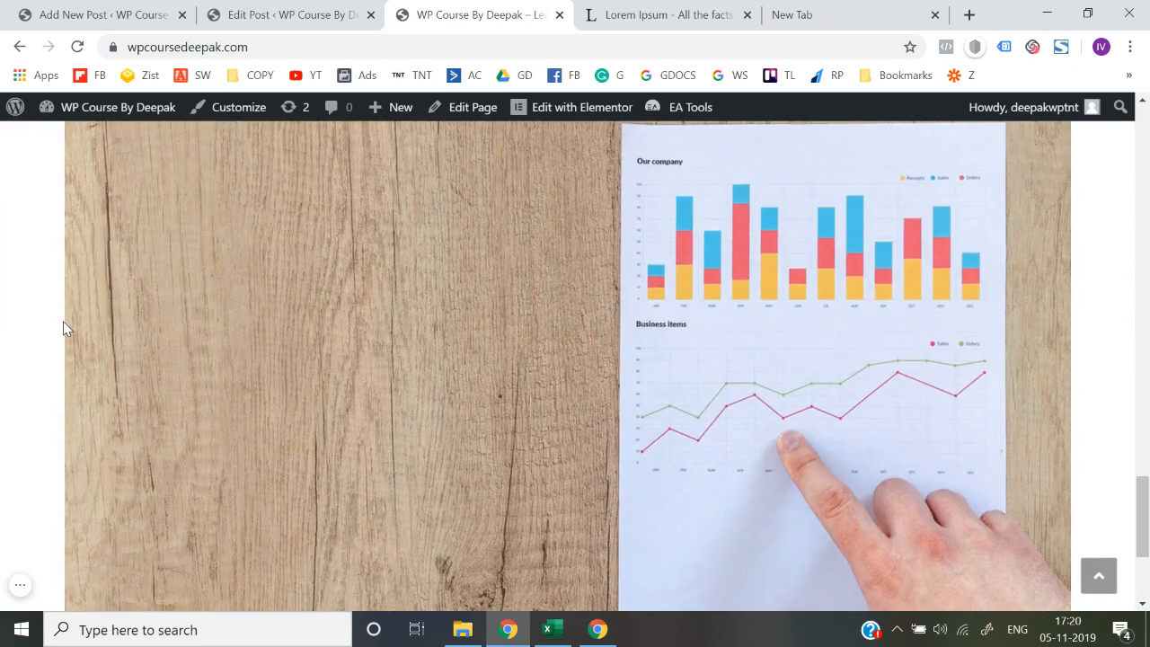
{"action": "scroll", "coordinate": [62, 324], "scroll_direction": "up", "scroll_amount": 6}
{"action": "scroll", "coordinate": [63, 328], "scroll_direction": "up", "scroll_amount": 7}
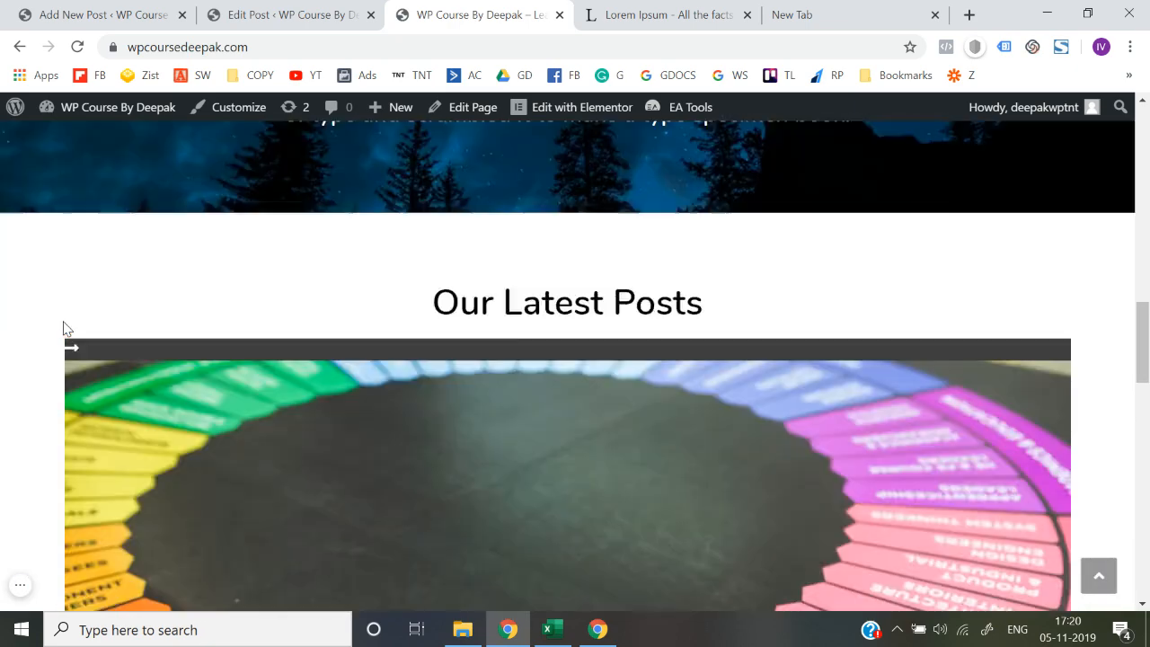
{"action": "scroll", "coordinate": [206, 386], "scroll_direction": "down", "scroll_amount": 7}
{"action": "scroll", "coordinate": [4, 357], "scroll_direction": "down", "scroll_amount": 3}
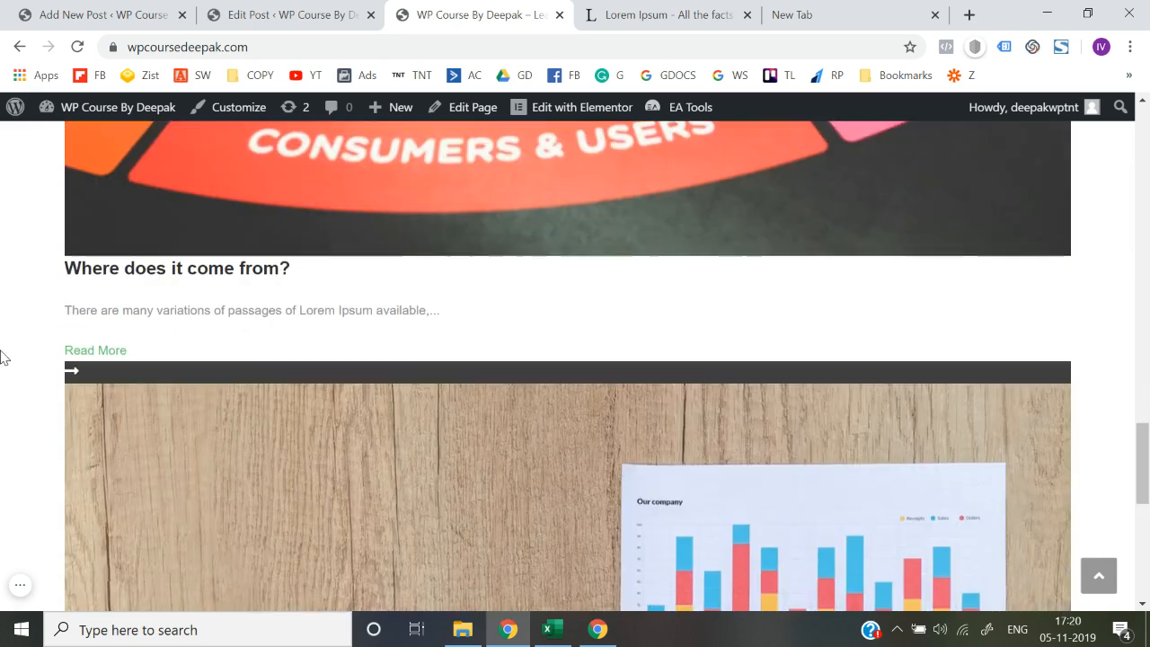
{"action": "key", "text": "F5"}
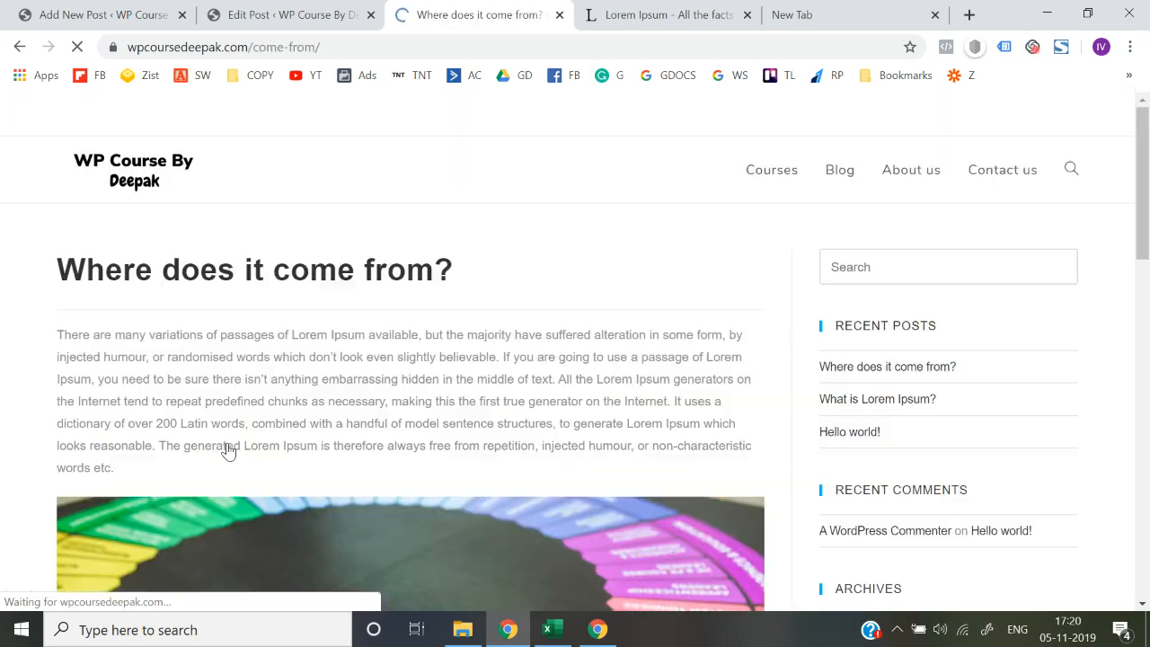
Look through the "Where does it come from?" post page and return to the home page.
{"action": "scroll", "coordinate": [228, 451], "scroll_direction": "down", "scroll_amount": 8}
{"action": "scroll", "coordinate": [228, 451], "scroll_direction": "down", "scroll_amount": 3}
{"action": "scroll", "coordinate": [228, 451], "scroll_direction": "up", "scroll_amount": 10}
{"action": "scroll", "coordinate": [227, 452], "scroll_direction": "down", "scroll_amount": 8}
{"action": "scroll", "coordinate": [227, 451], "scroll_direction": "up", "scroll_amount": 8}
{"action": "left_click", "coordinate": [18, 48]}
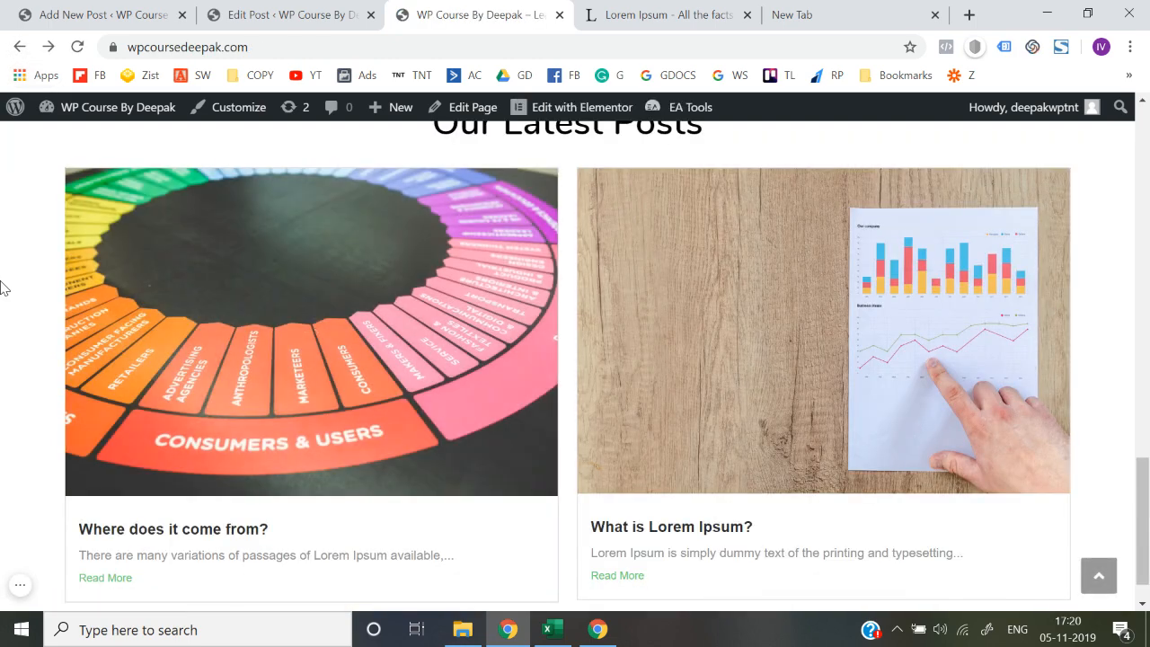
View the site's Blog page from the home page header and go back to the home page.
{"action": "scroll", "coordinate": [1, 285], "scroll_direction": "up", "scroll_amount": 8}
{"action": "scroll", "coordinate": [2, 285], "scroll_direction": "up", "scroll_amount": 10}
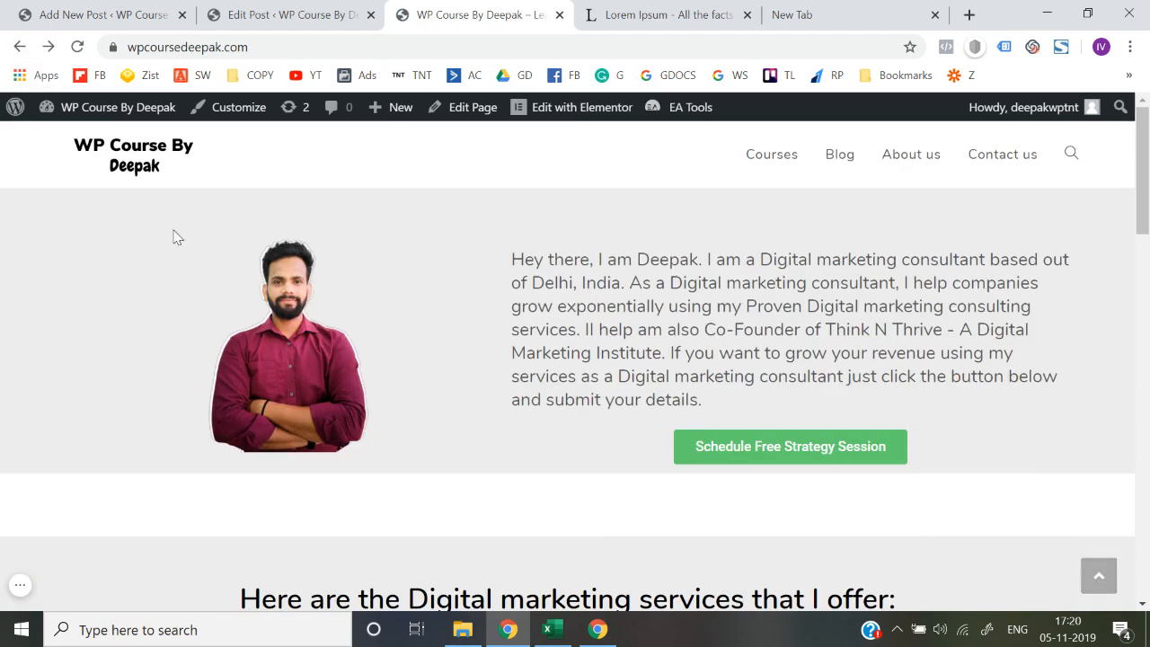
{"action": "left_click", "coordinate": [842, 162]}
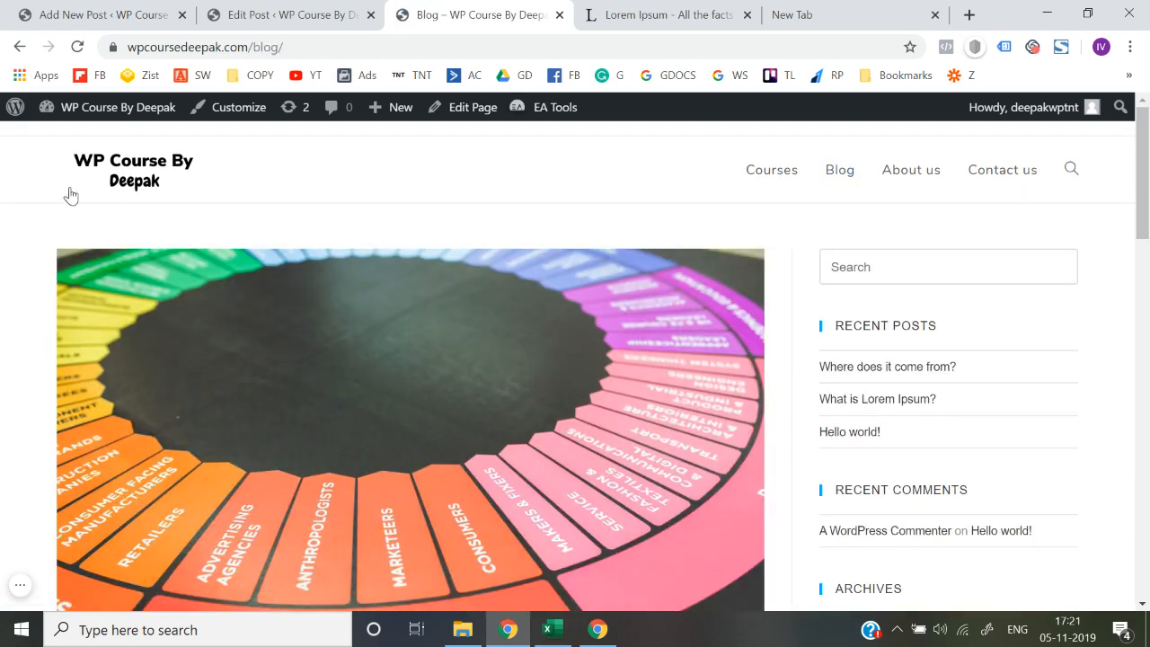
{"action": "key", "text": "alt+Left"}
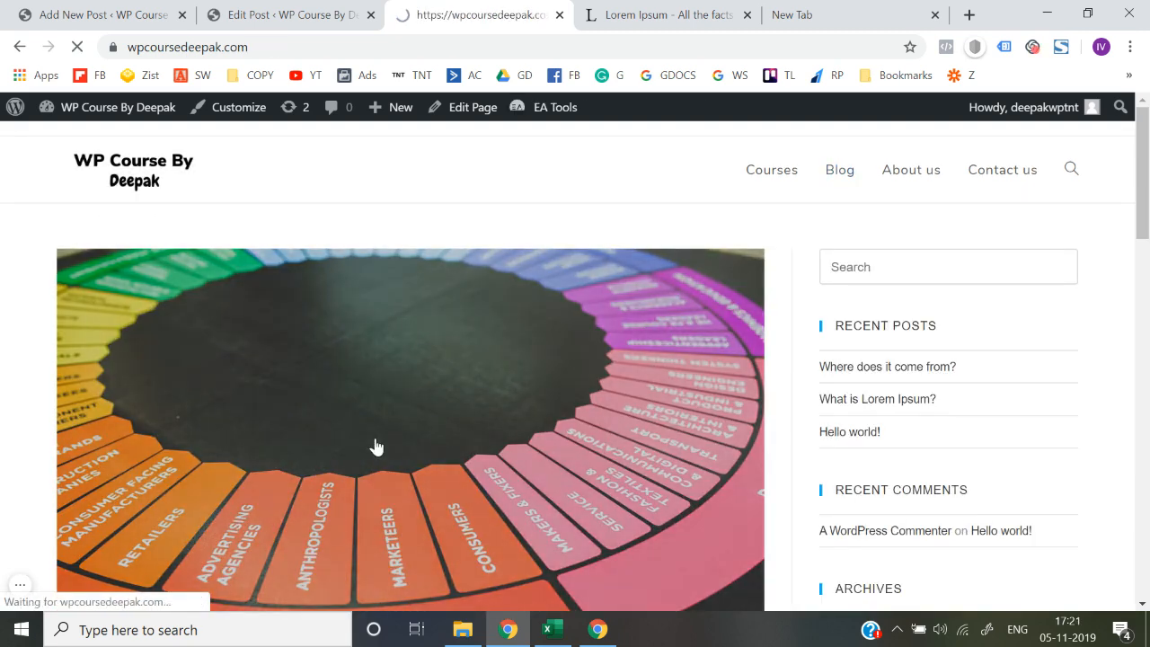
Review the finished live home page from the introduction and services sections through to "Our Latest Posts".
{"action": "scroll", "coordinate": [376, 446], "scroll_direction": "down", "scroll_amount": 20}
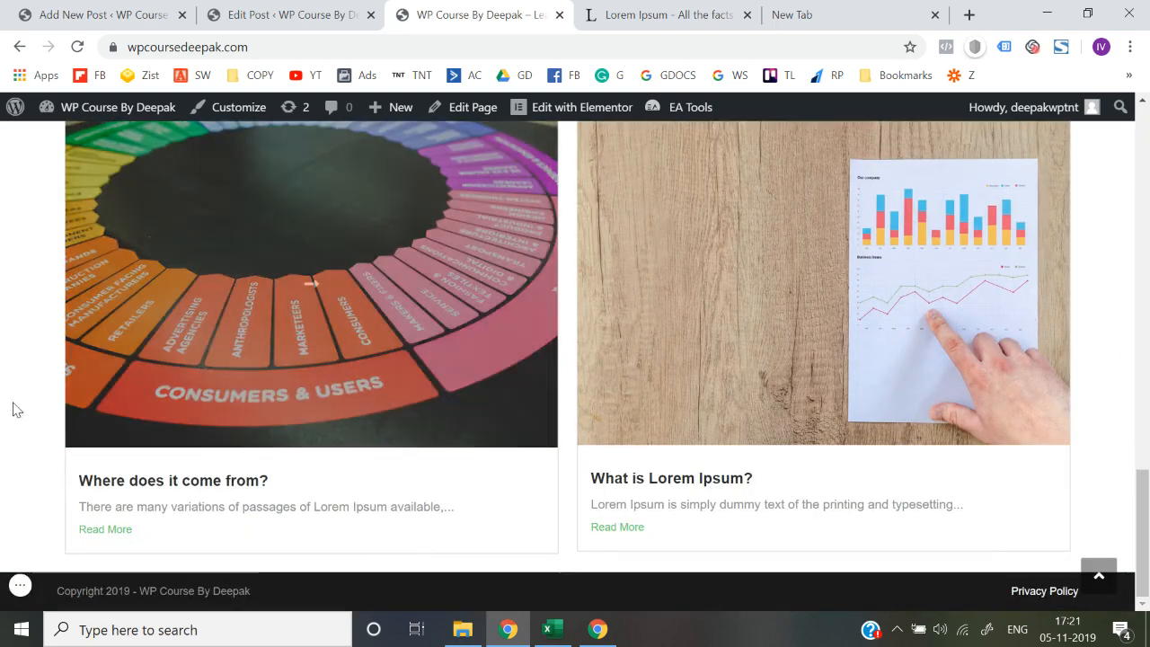
{"action": "scroll", "coordinate": [8, 403], "scroll_direction": "up", "scroll_amount": 3}
{"action": "scroll", "coordinate": [8, 405], "scroll_direction": "up", "scroll_amount": 8}
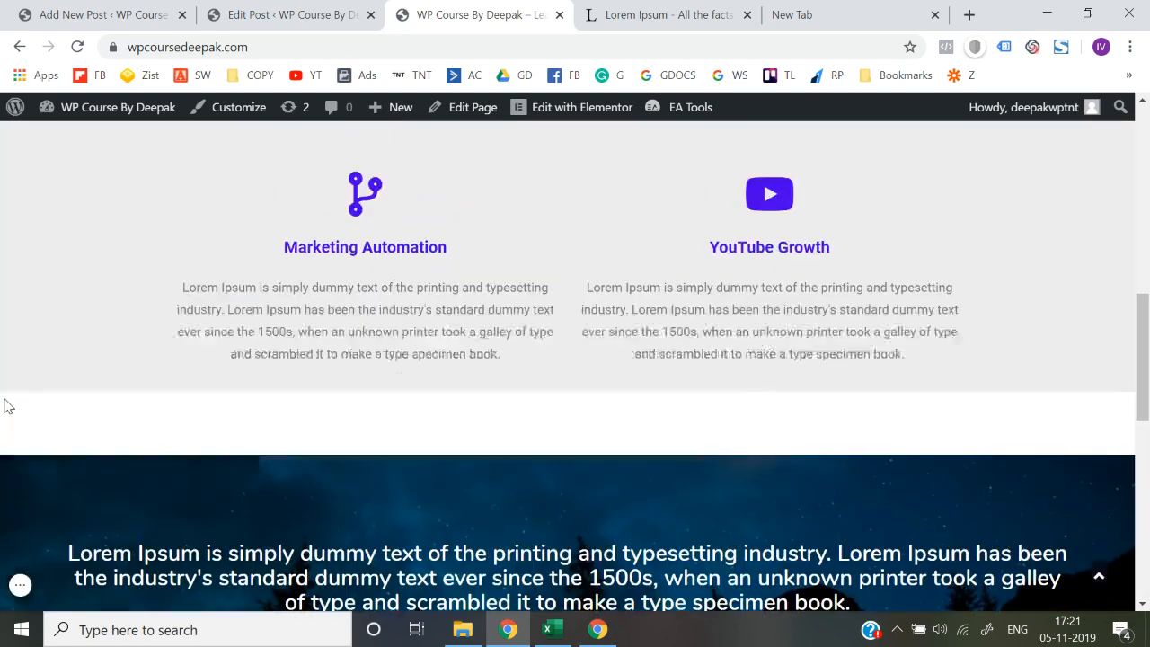
{"action": "scroll", "coordinate": [8, 405], "scroll_direction": "up", "scroll_amount": 5}
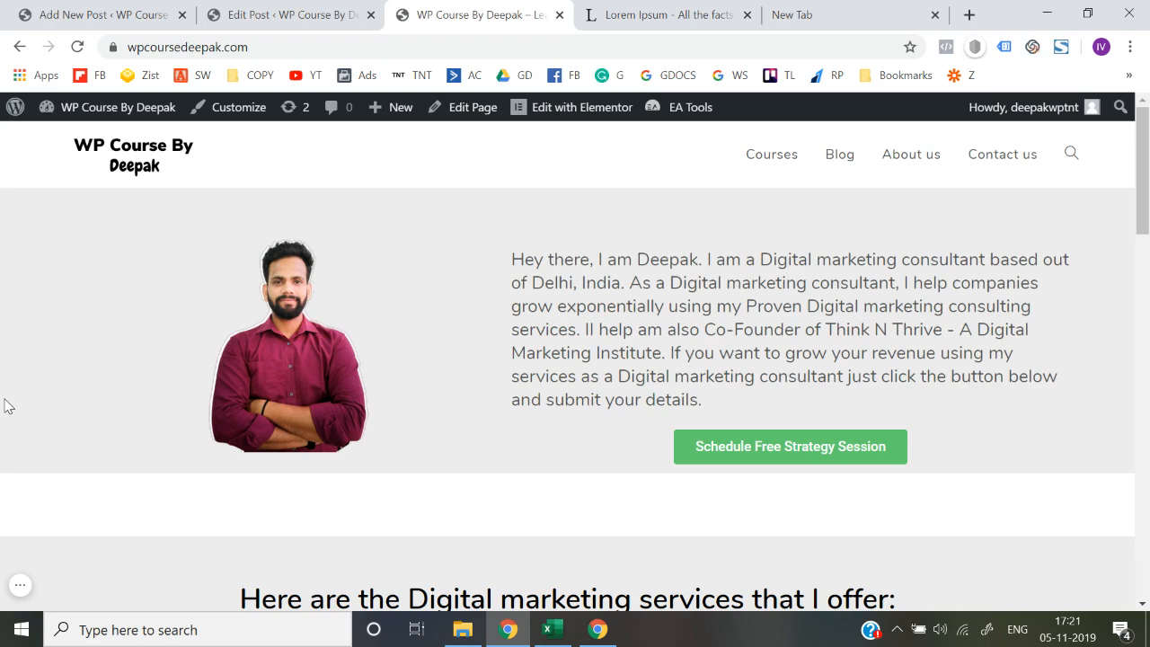
{"action": "scroll", "coordinate": [5, 406], "scroll_direction": "down", "scroll_amount": 10}
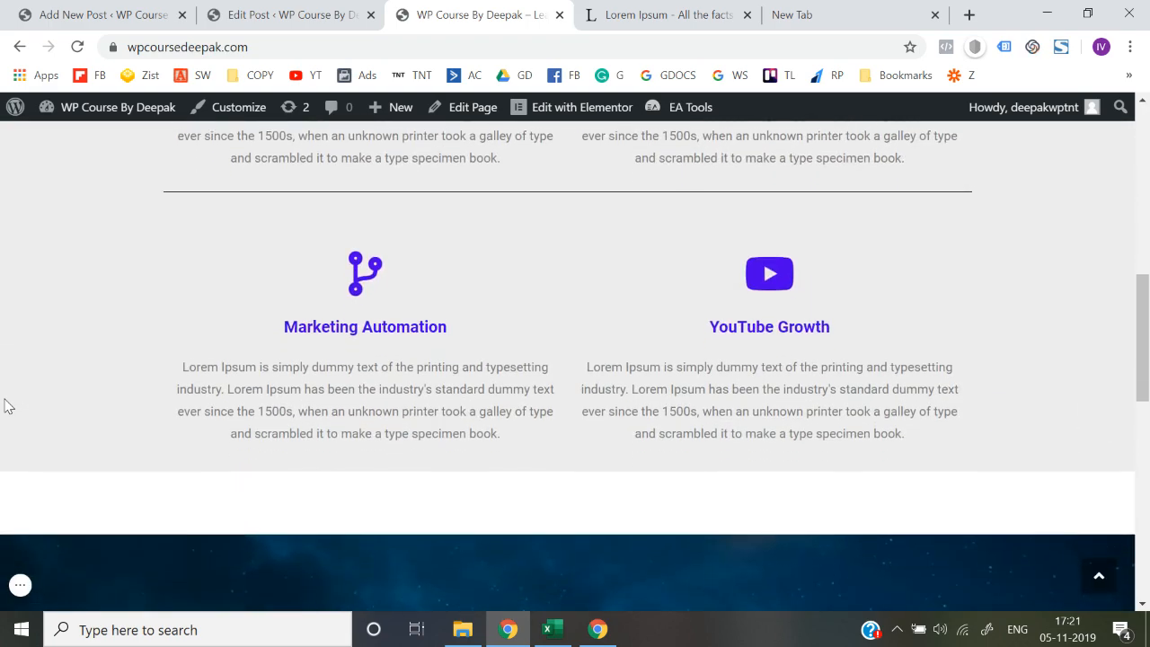
{"action": "scroll", "coordinate": [5, 407], "scroll_direction": "down", "scroll_amount": 10}
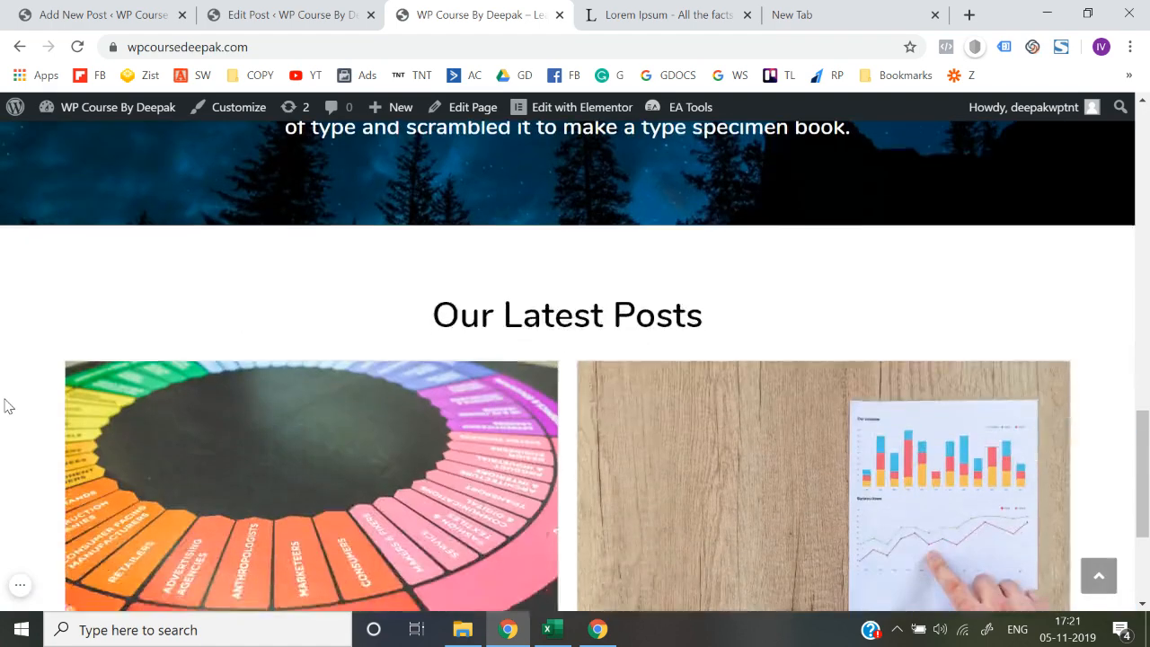